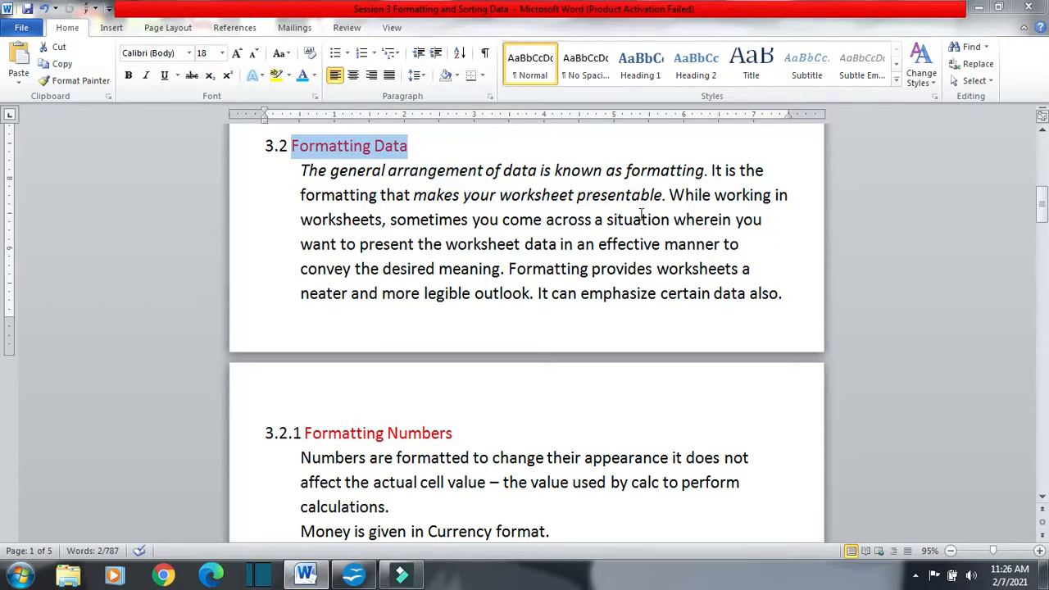
Step: Read the notes on Formatting Data and section 3.2.1 Formatting Numbers, highlighting the definition, the heading and the sentence on changing number appearance
drag(706, 172, 300, 174)
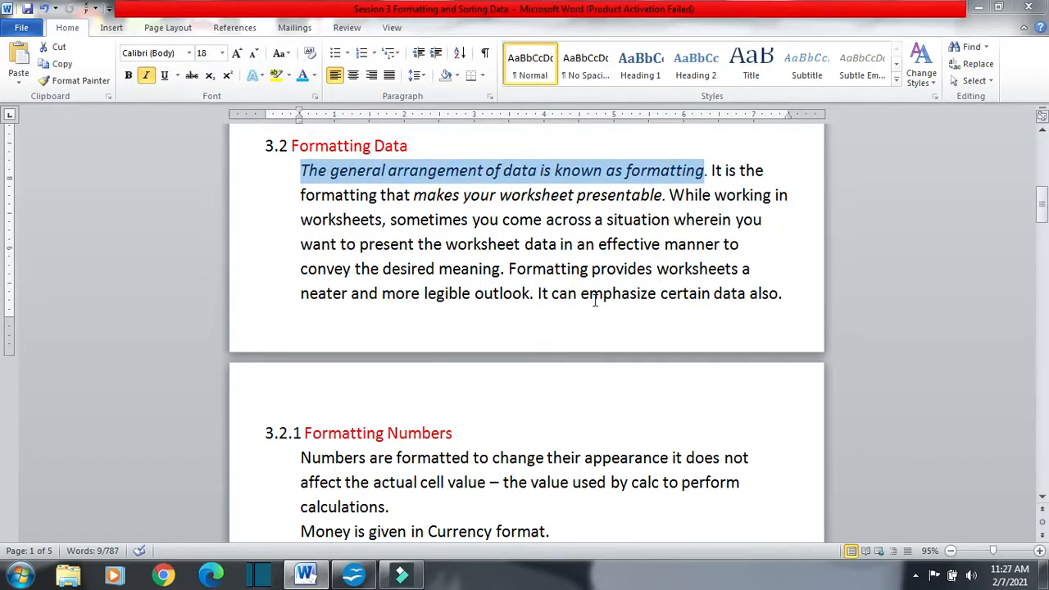
click(789, 297)
scroll(571, 310, down, 2)
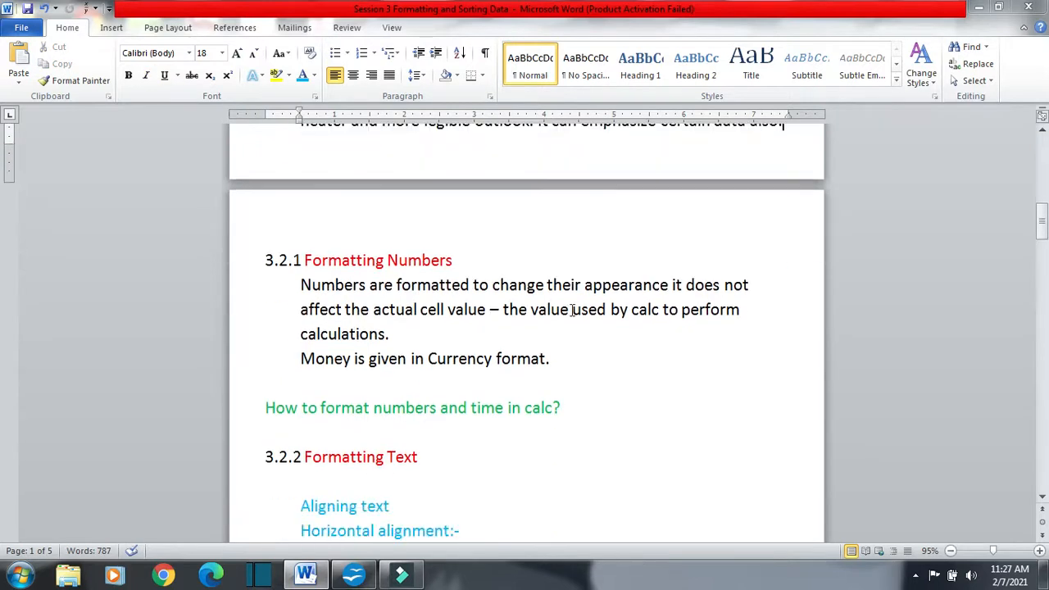
drag(303, 264, 264, 260)
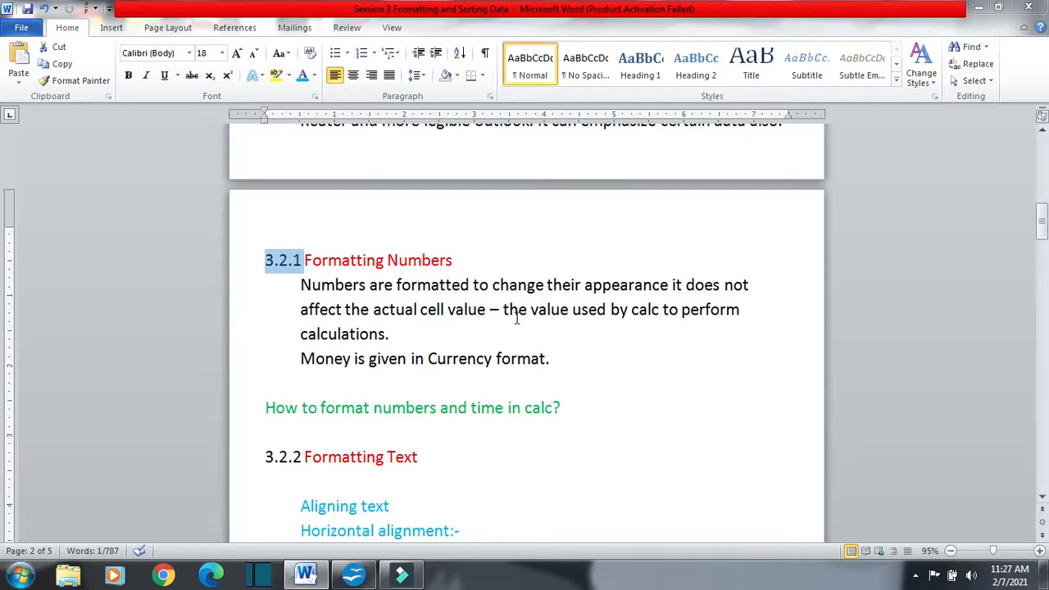
drag(468, 260, 359, 258)
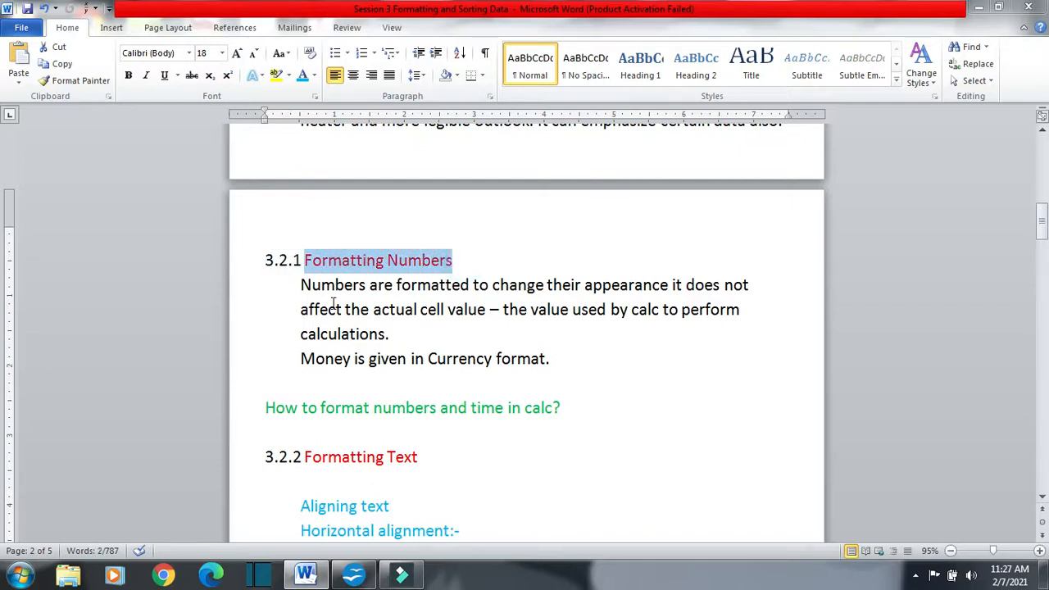
click(297, 288)
drag(296, 288, 637, 295)
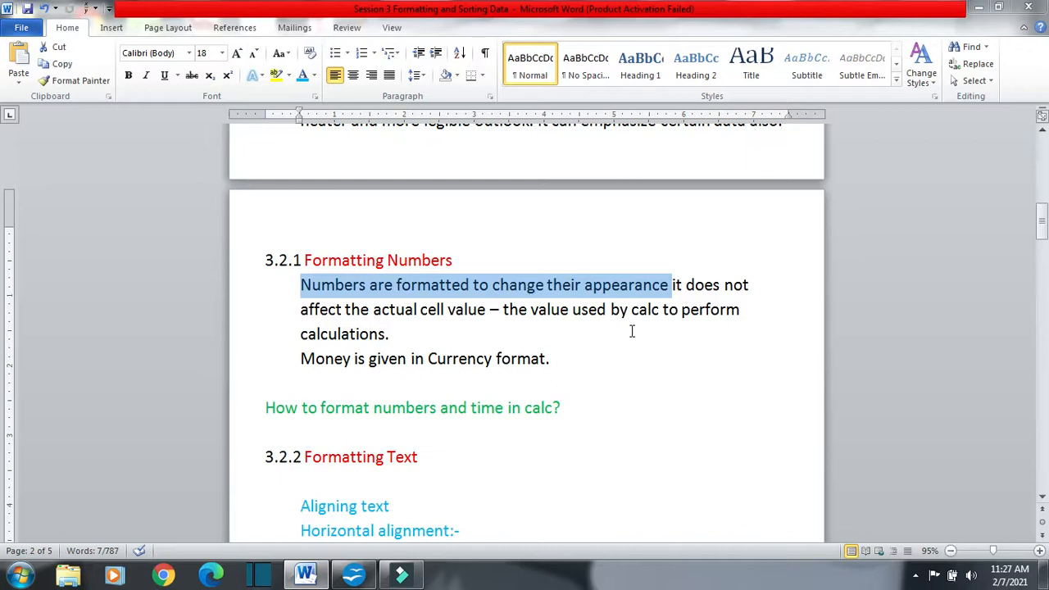
Step: Switch to OpenOffice Calc, enter 25 in cell G11 and keep that cell selected
click(400, 572)
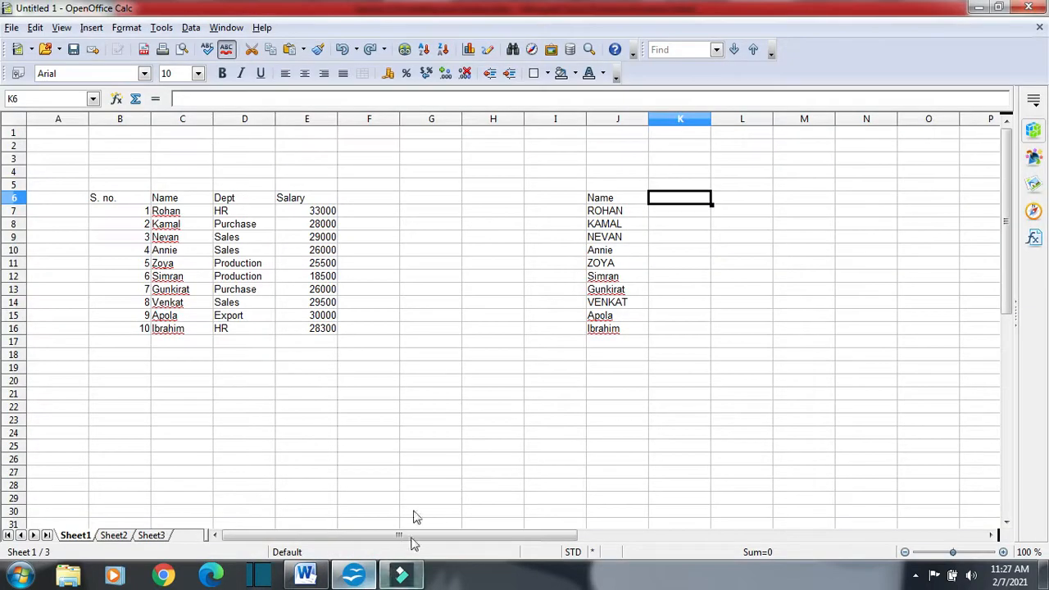
click(435, 267)
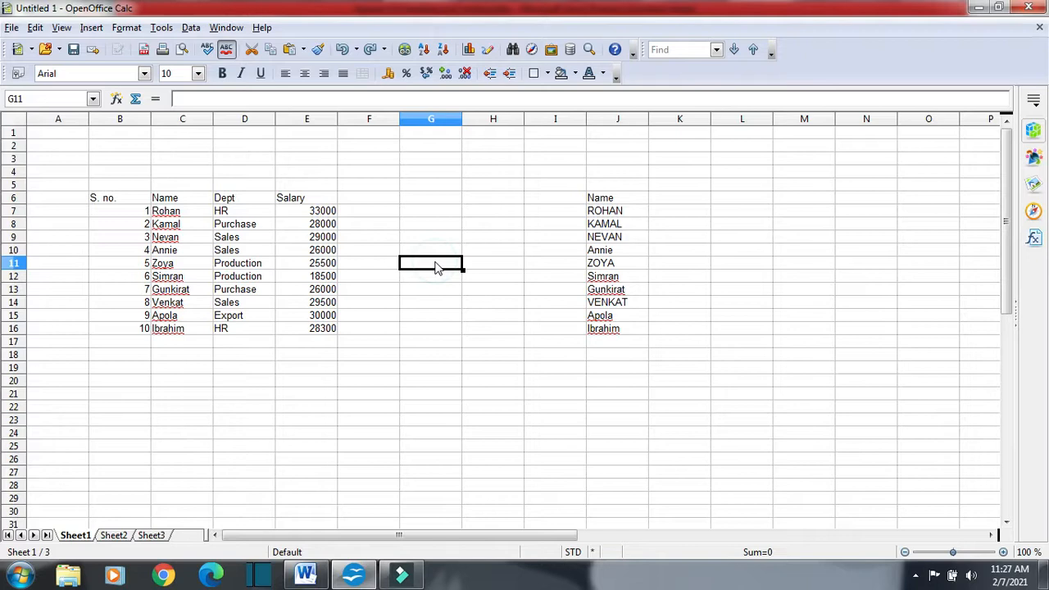
text(25)
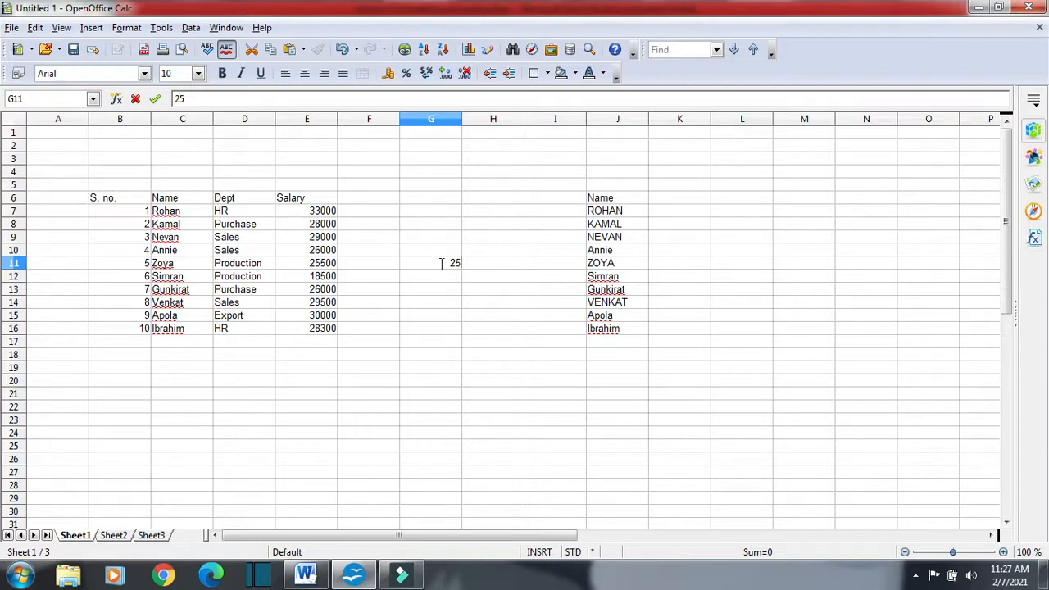
key(Return)
key(Up)
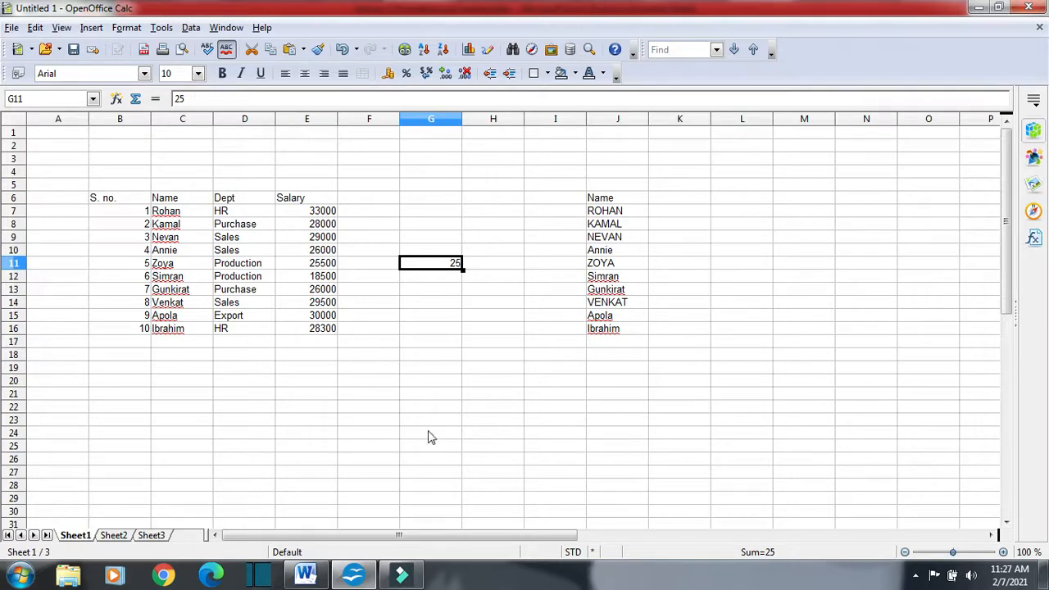
Step: Highlight the question "How to format numbers and time in calc?" in the Word notes, and return to Calc to review salaries in E7:E16
click(316, 578)
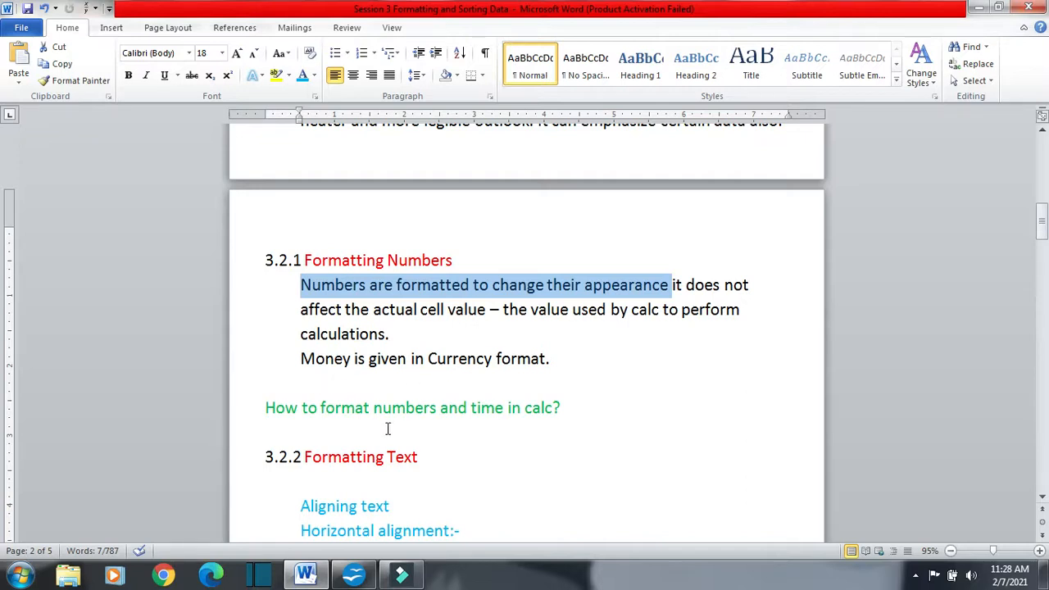
drag(265, 408, 578, 409)
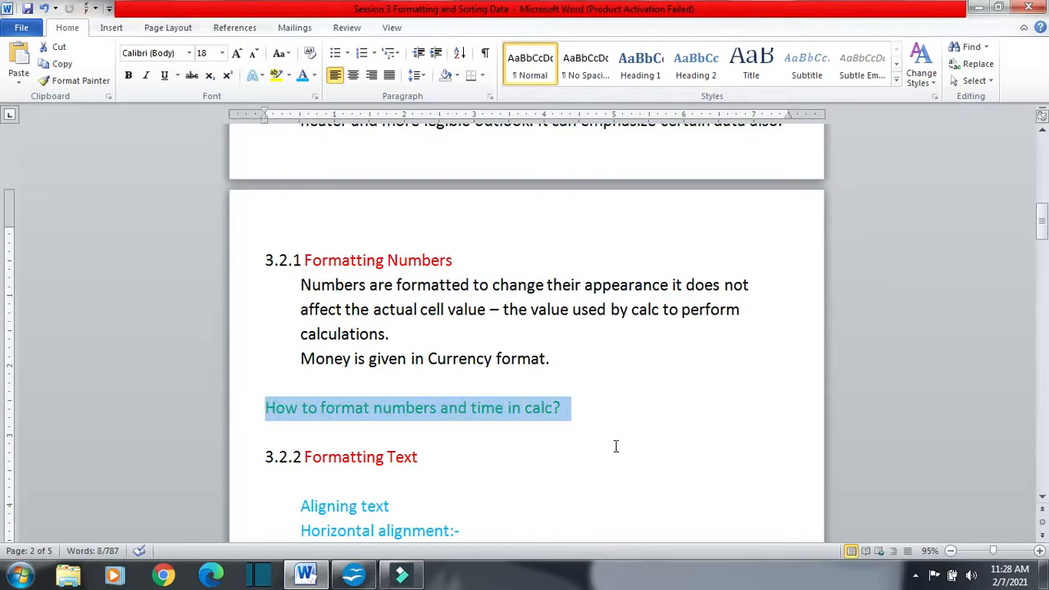
click(371, 576)
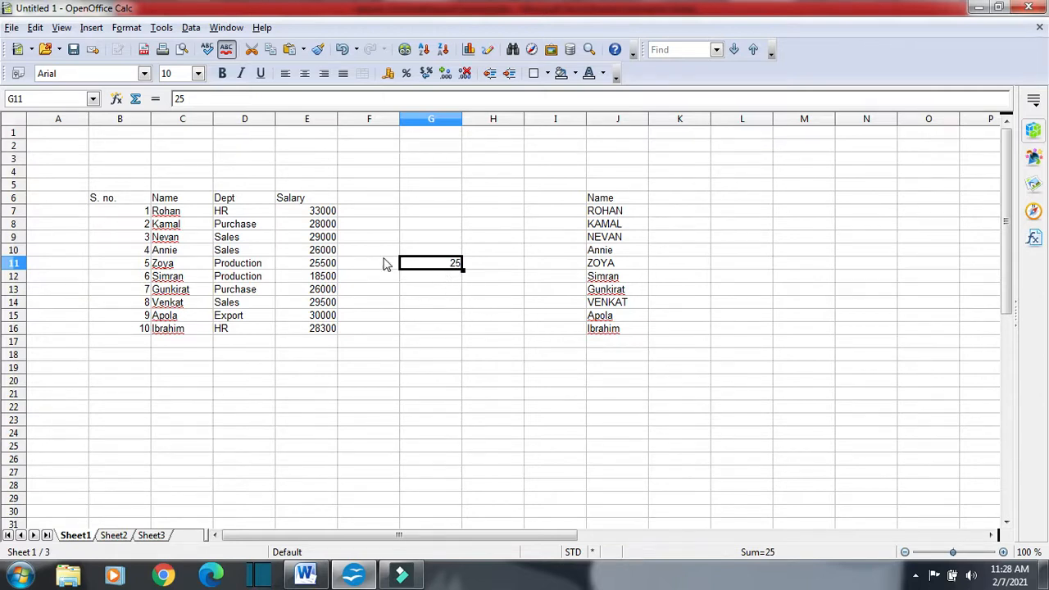
drag(333, 212, 336, 329)
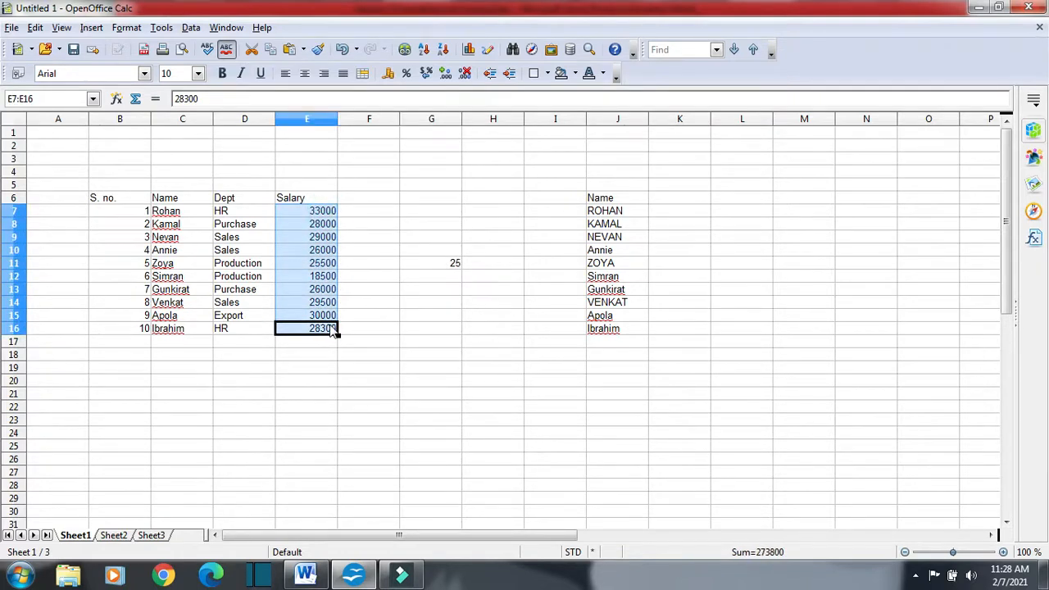
Step: Format cell G11 with the -1234.12 number format so it uses two decimal places
click(444, 263)
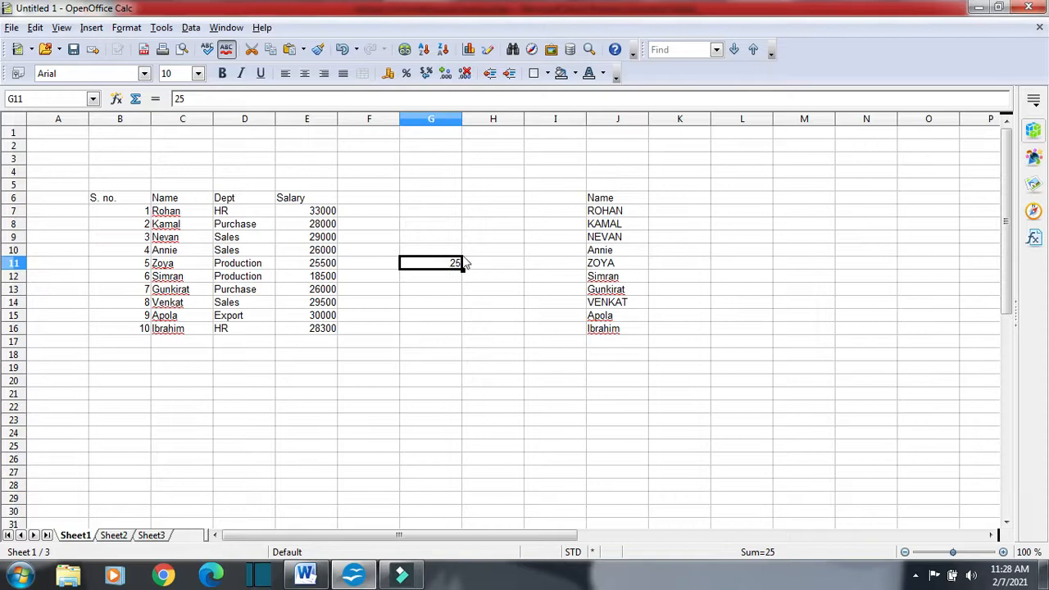
click(142, 30)
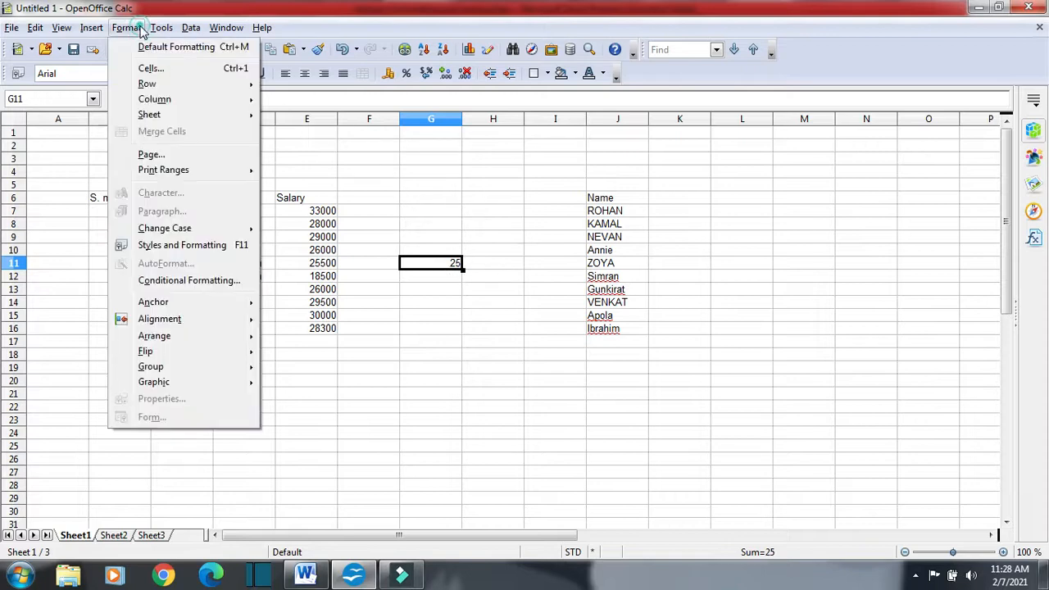
click(160, 70)
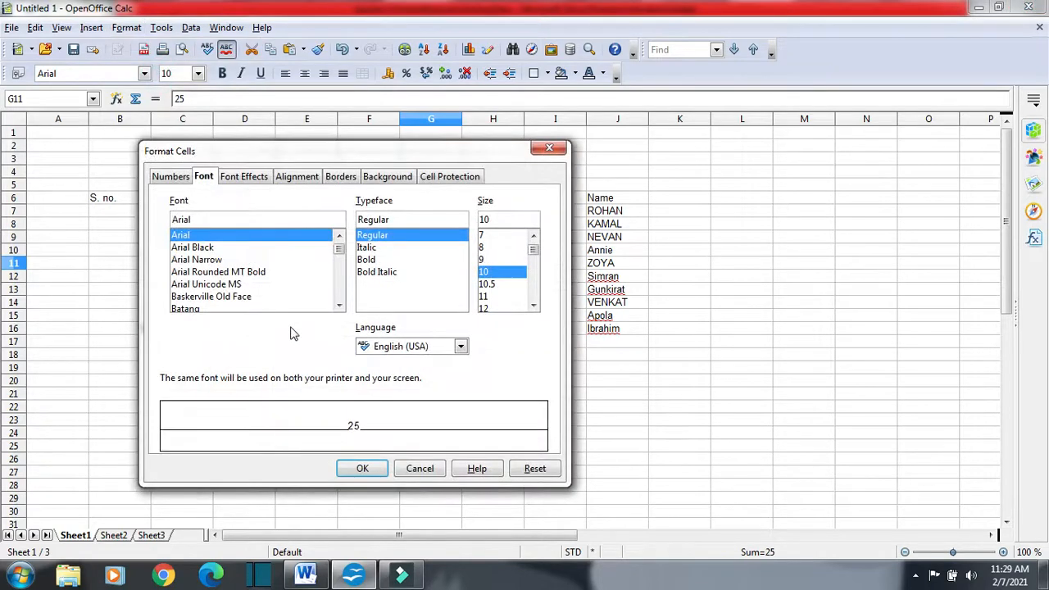
click(172, 178)
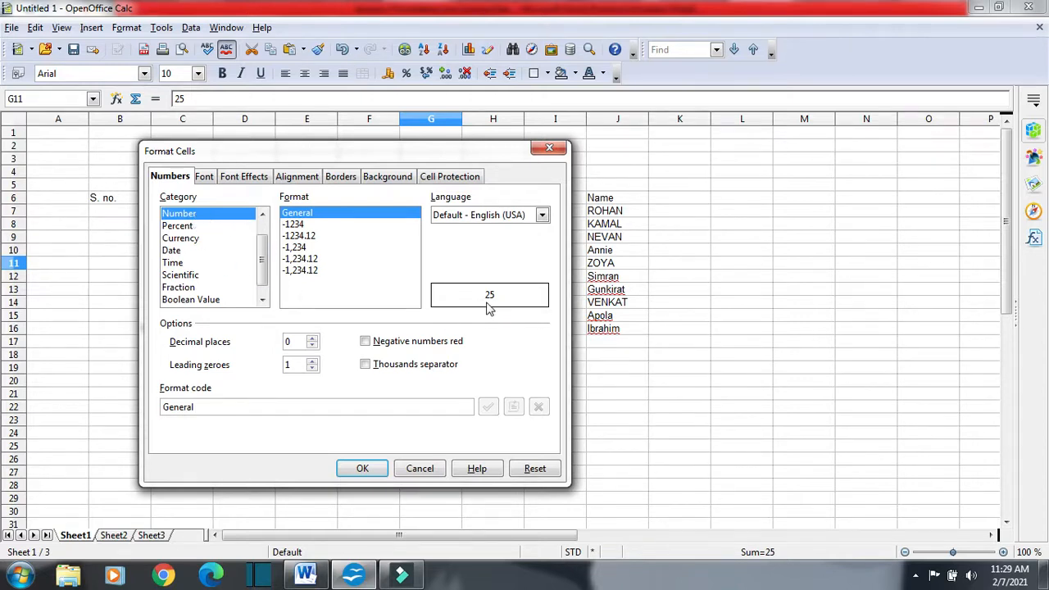
click(303, 236)
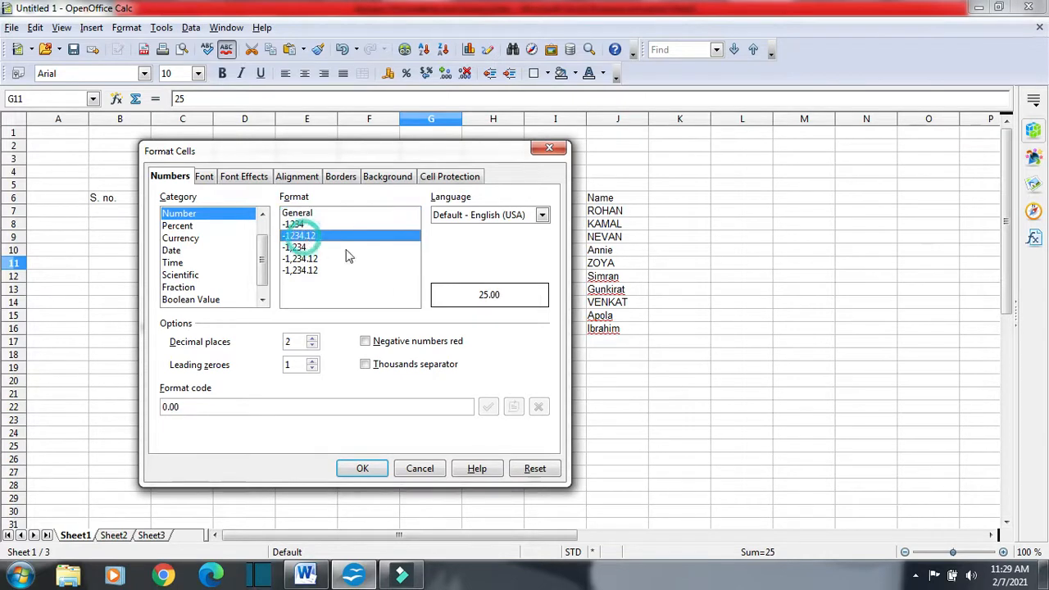
click(363, 469)
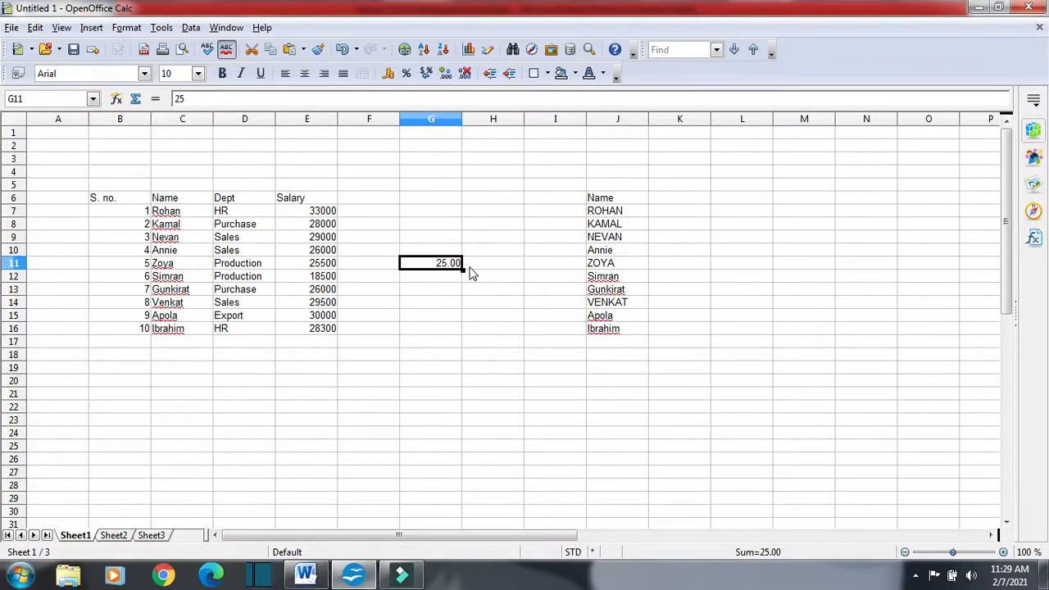
click(305, 574)
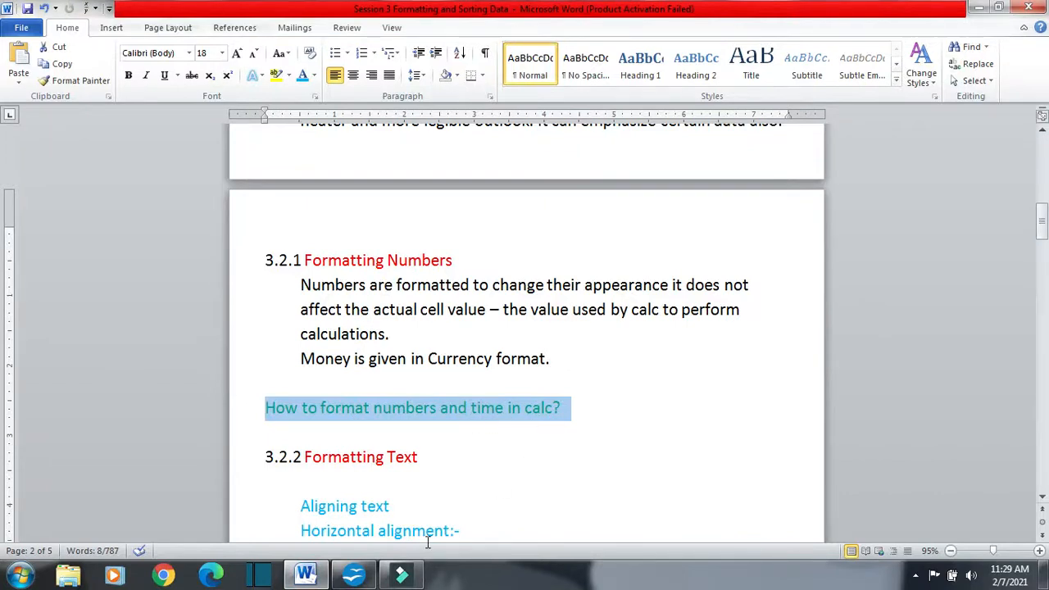
click(354, 576)
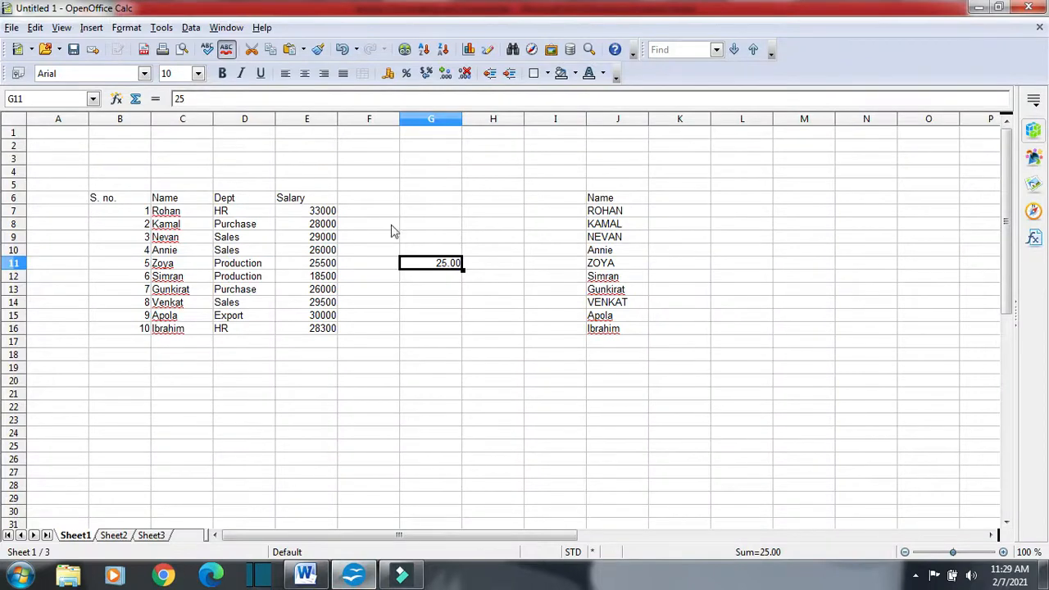
click(126, 27)
click(155, 67)
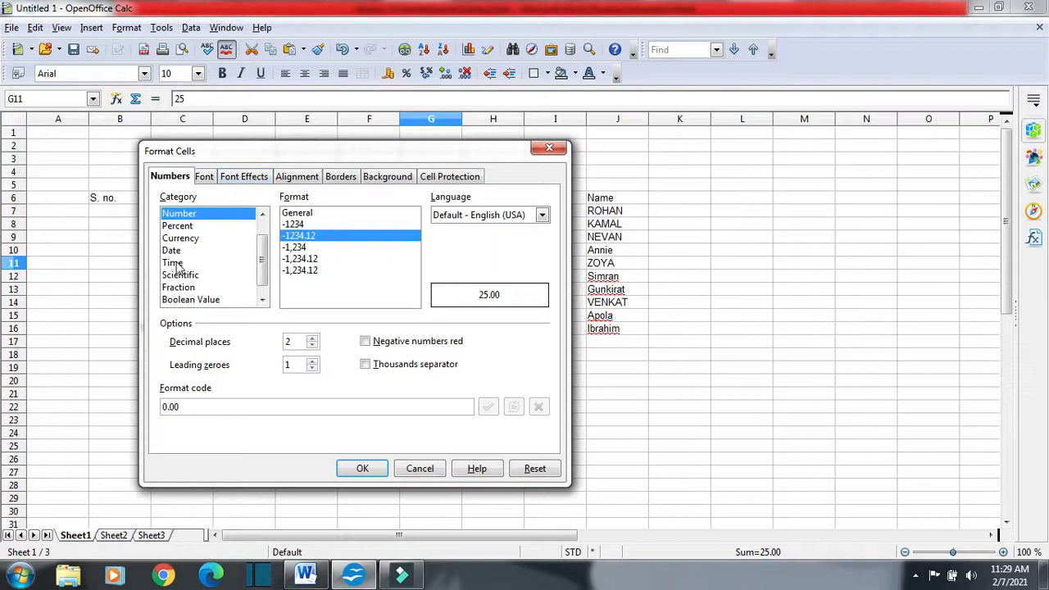
click(547, 148)
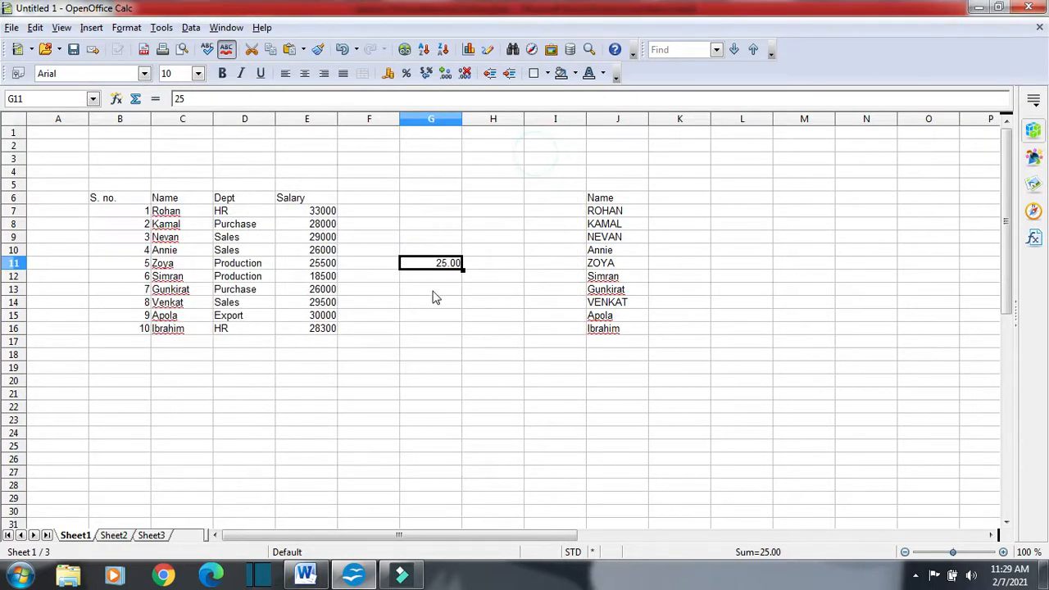
Step: Enter the time 2:10 in cell G12
click(423, 283)
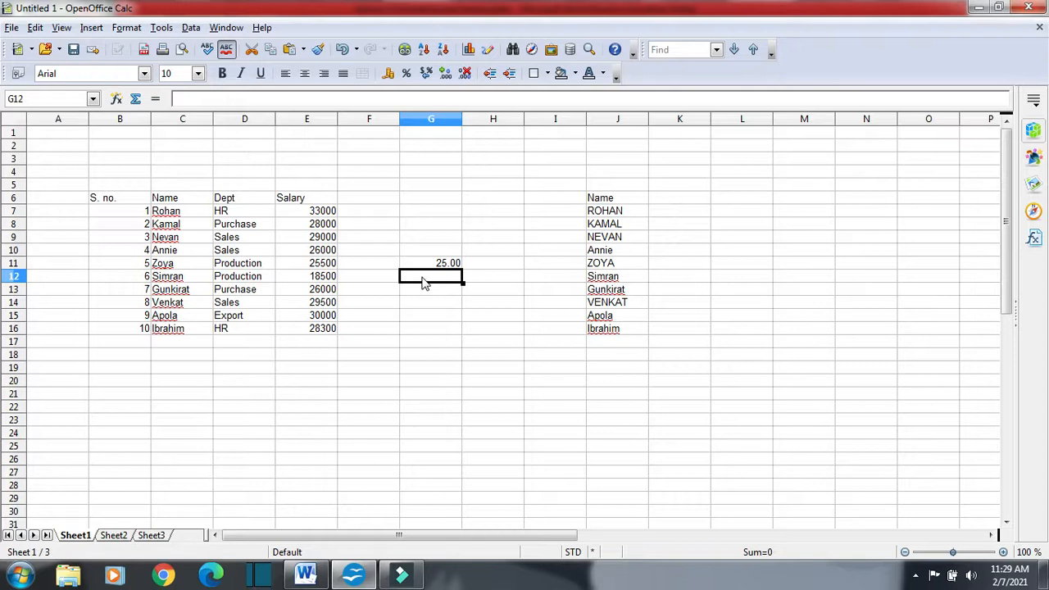
text(2:10)
key(Return)
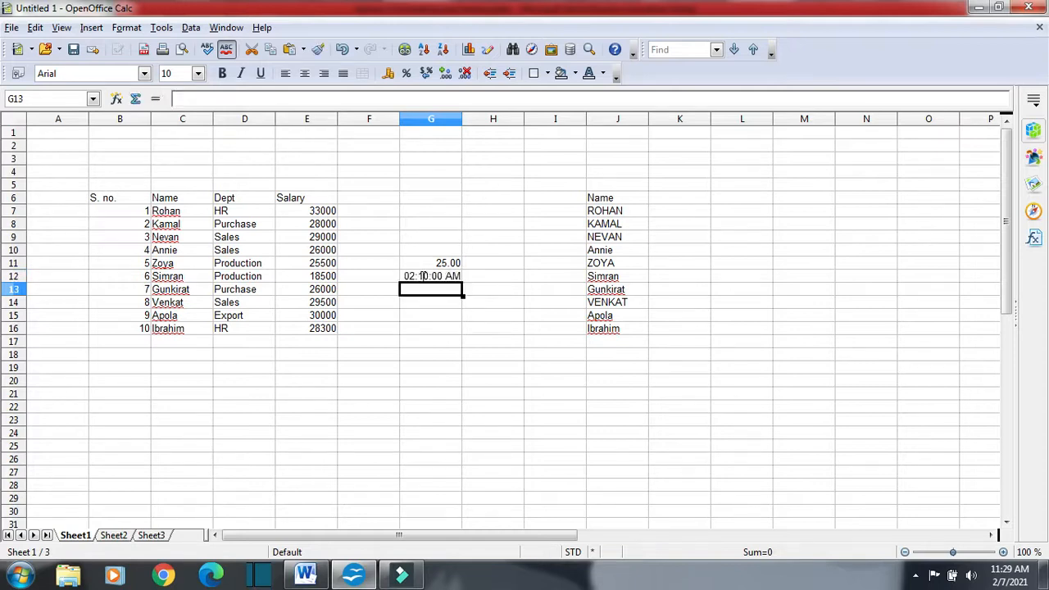
Step: Format the time in cell G12 with the 13:37 (HH:MM) time format
click(424, 280)
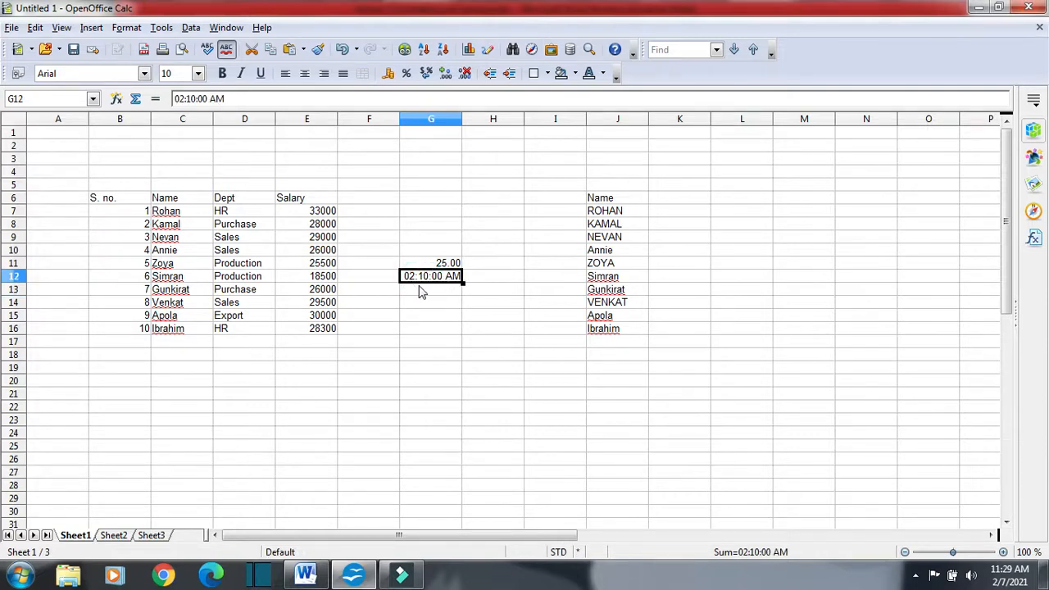
click(124, 27)
mouse_move(163, 84)
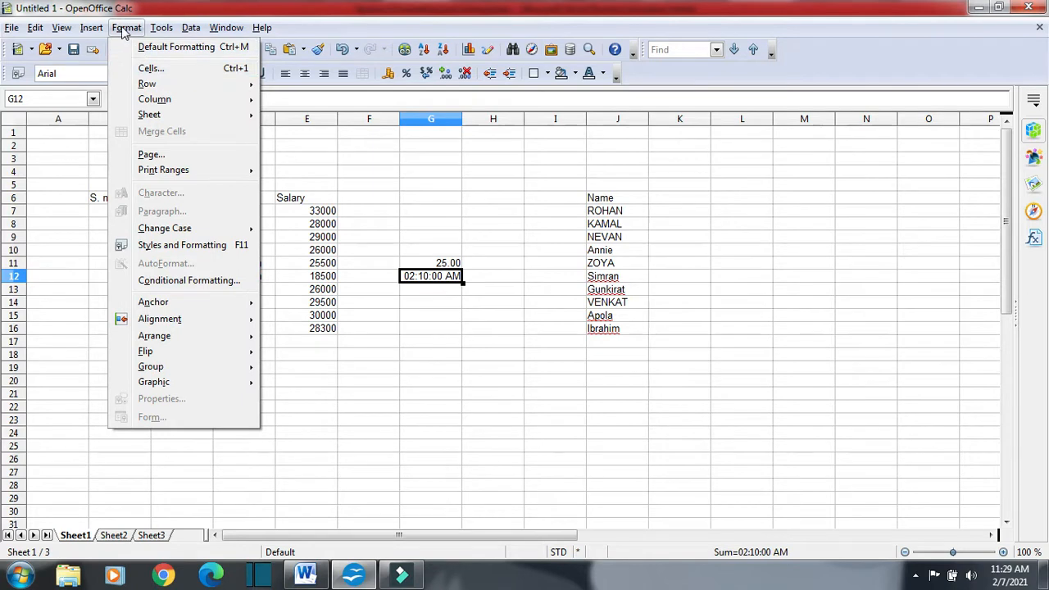
click(168, 70)
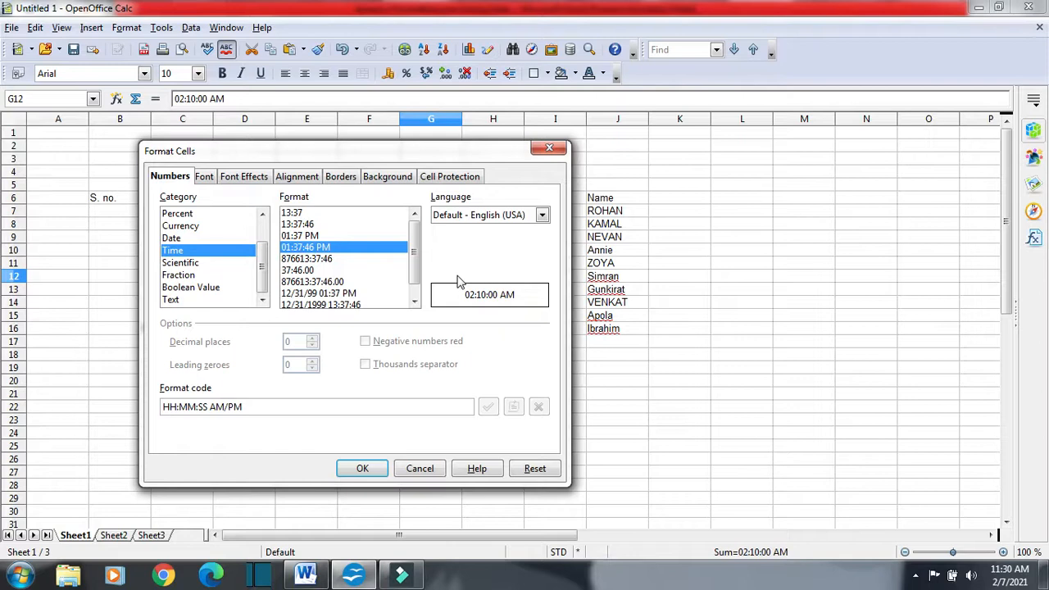
click(313, 213)
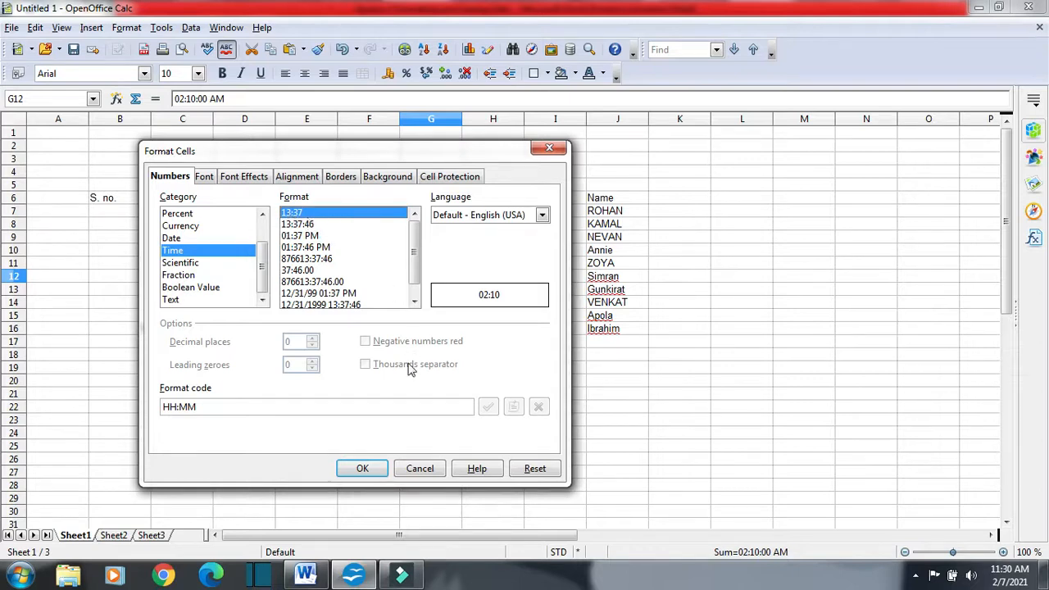
click(362, 468)
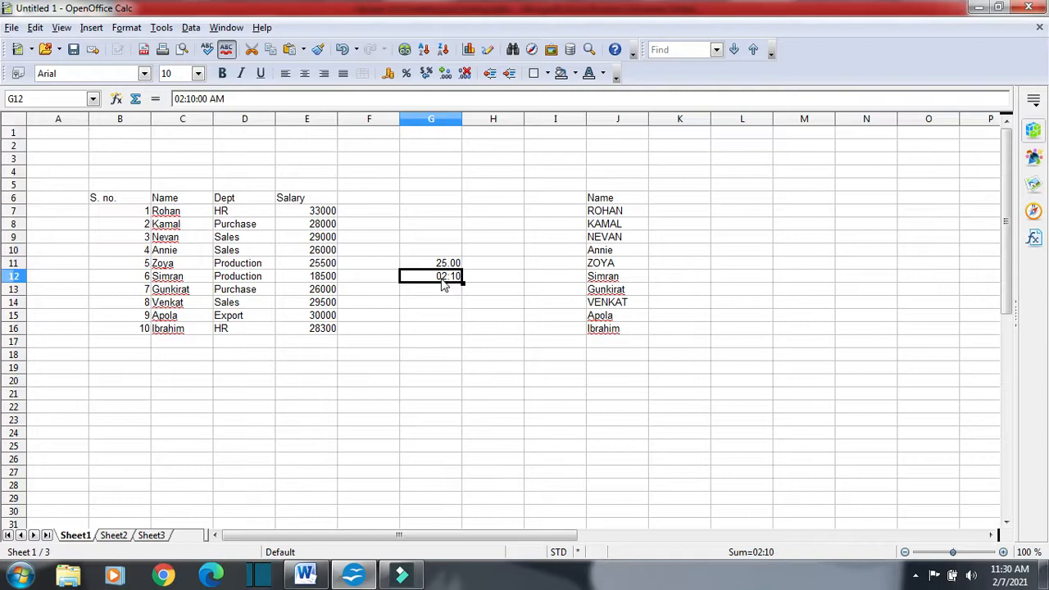
Step: Select cell G11, check the note about Currency format in the Word notes, and return to Calc
click(445, 265)
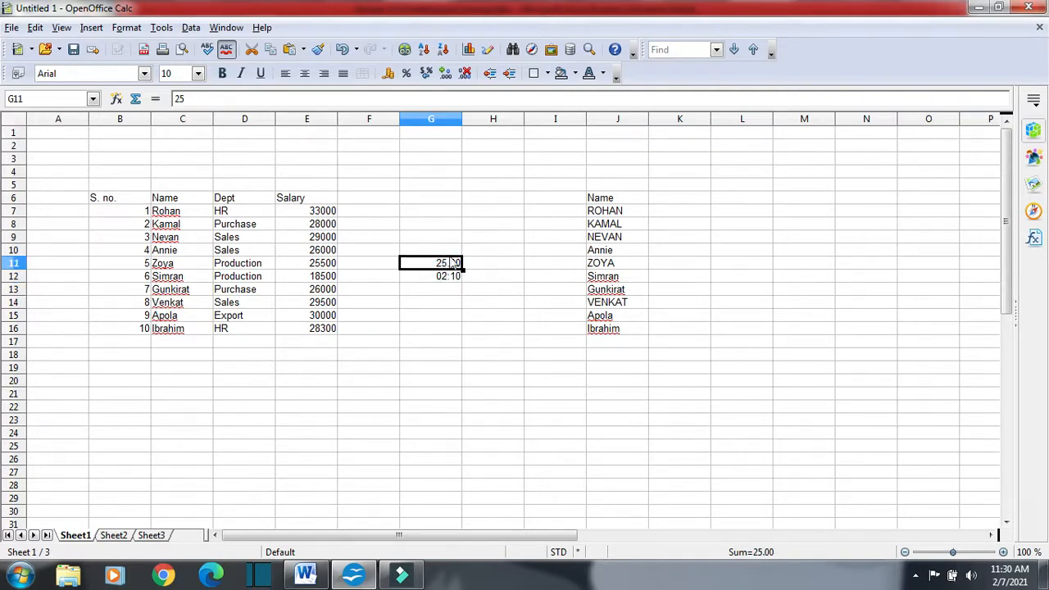
click(316, 573)
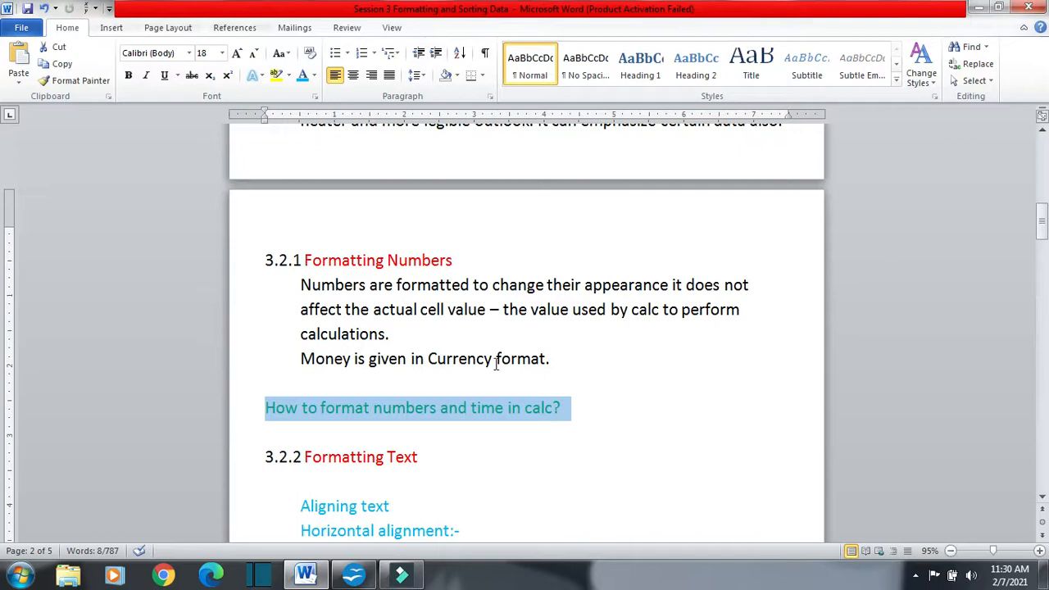
click(353, 574)
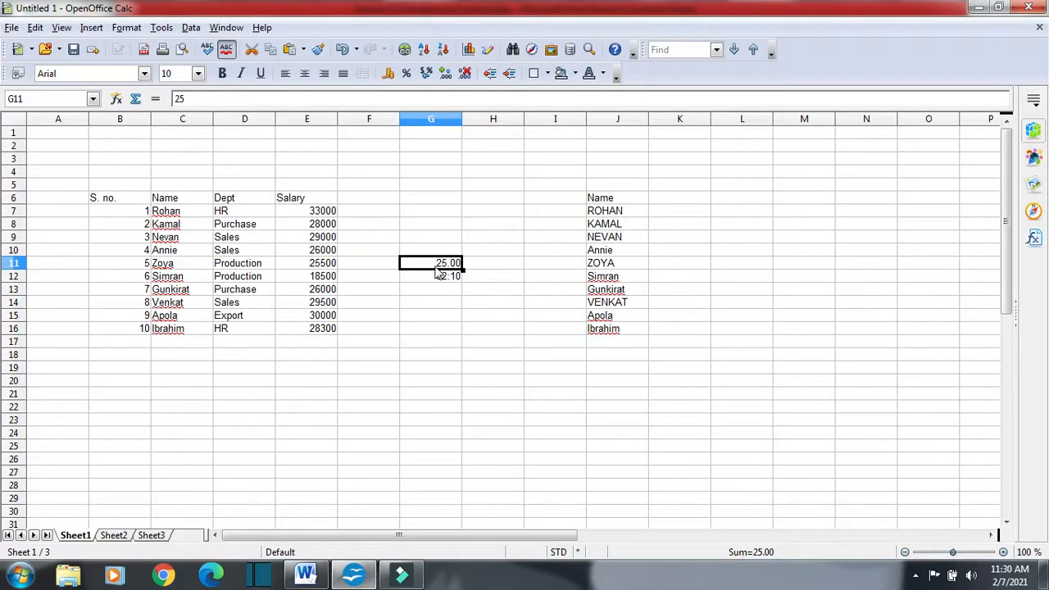
Step: Format cell G11 as Hindi INR currency with two decimal places, red negative numbers and a thousands separator
click(125, 28)
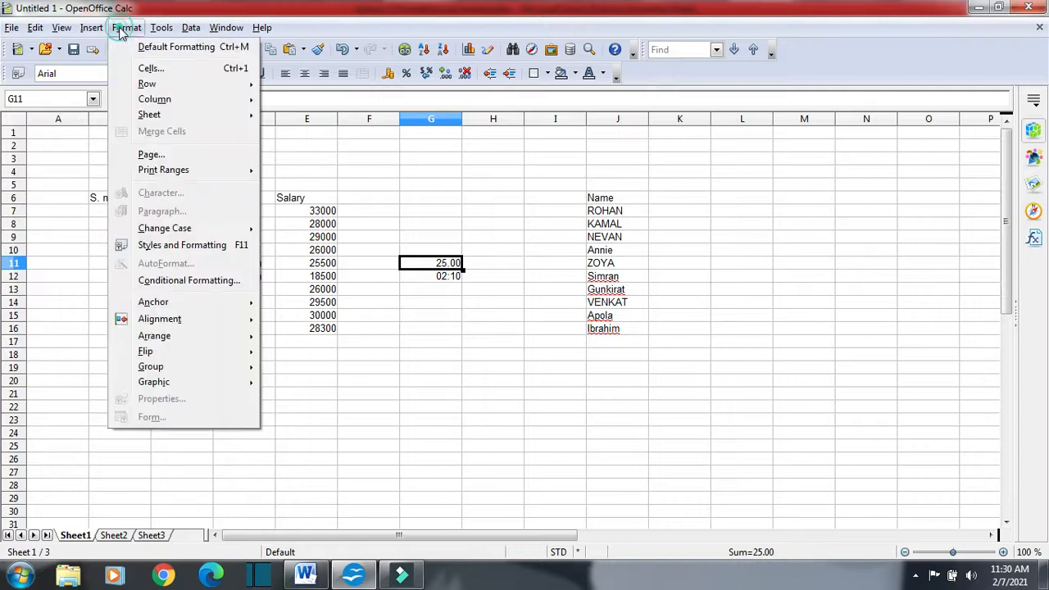
click(147, 68)
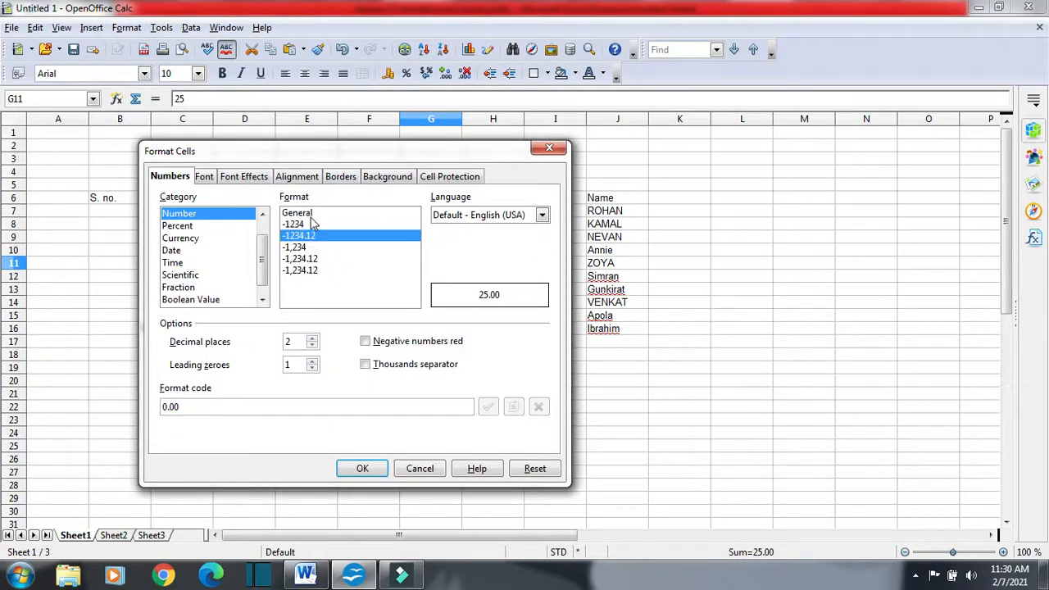
click(311, 214)
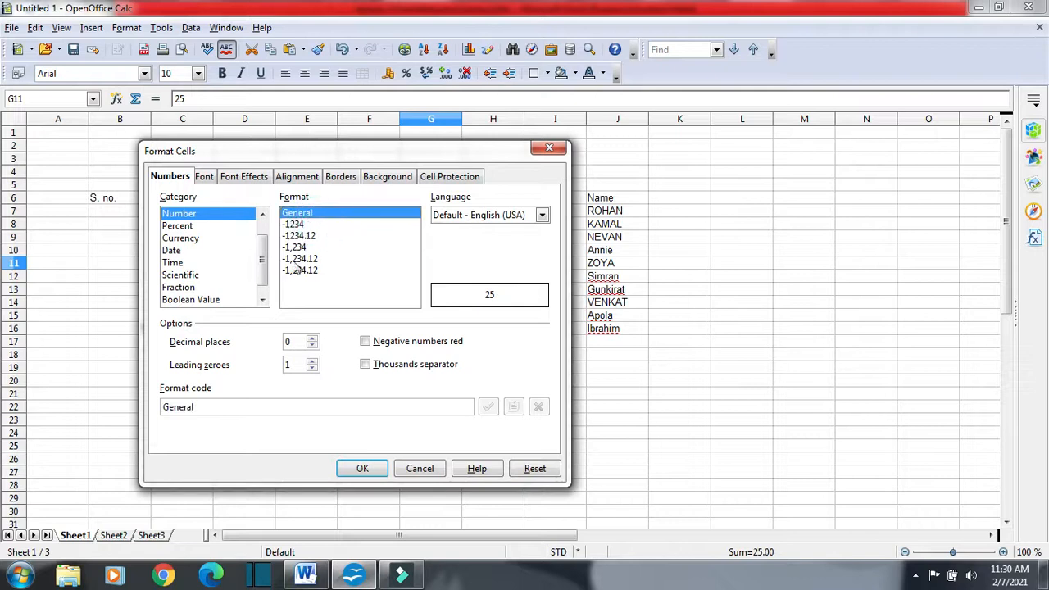
click(192, 239)
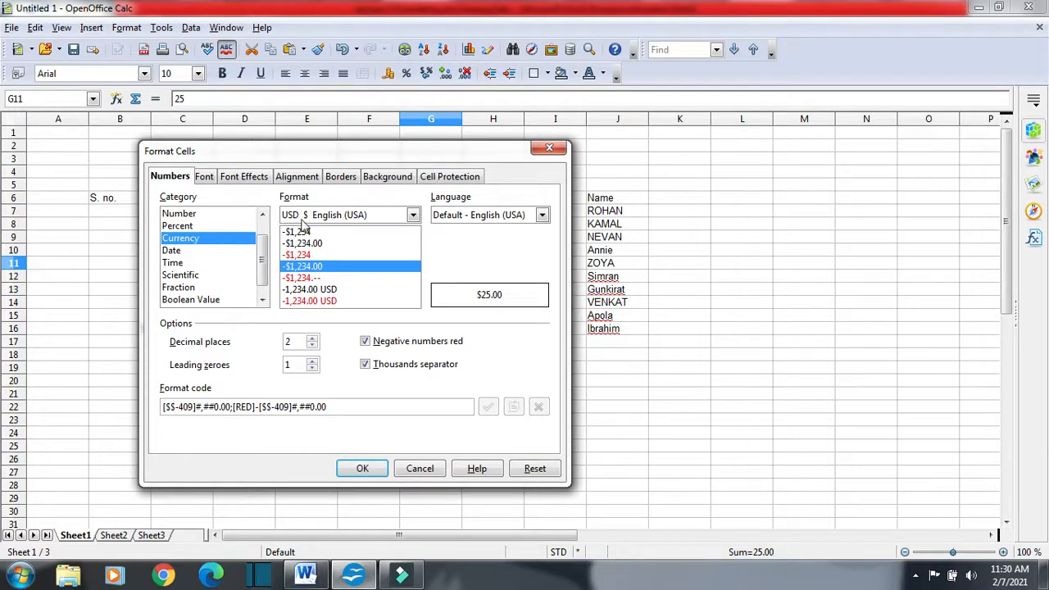
click(413, 215)
scroll(367, 273, up, 2)
scroll(367, 273, up, 12)
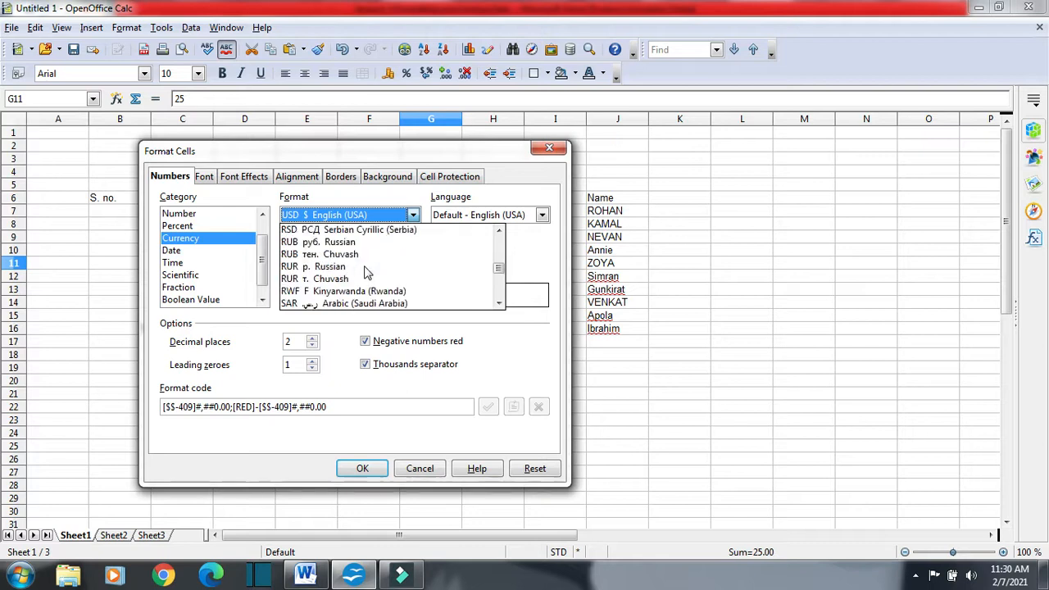
scroll(367, 273, up, 12)
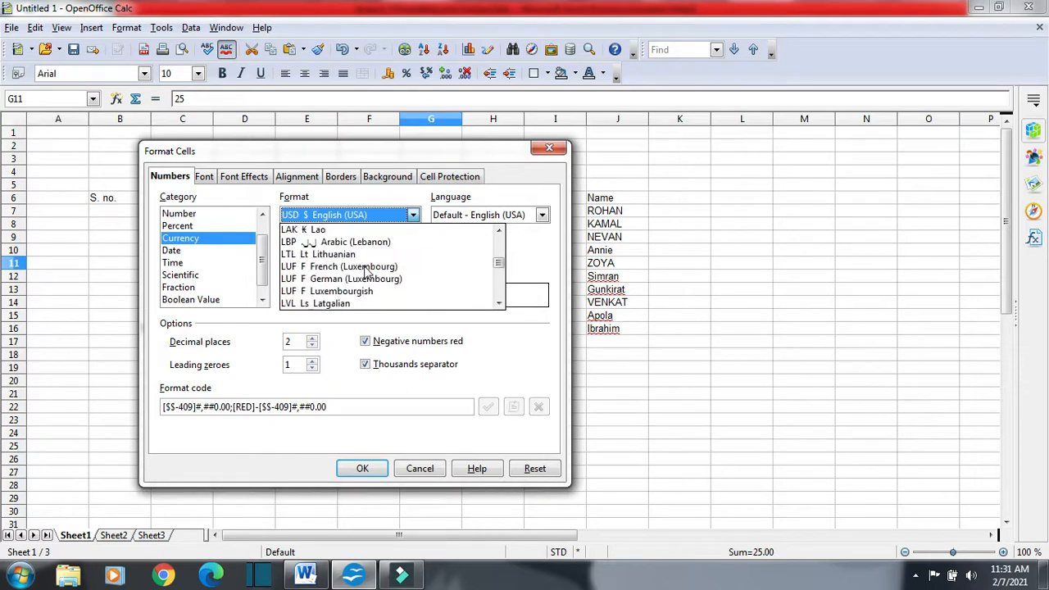
scroll(367, 273, up, 3)
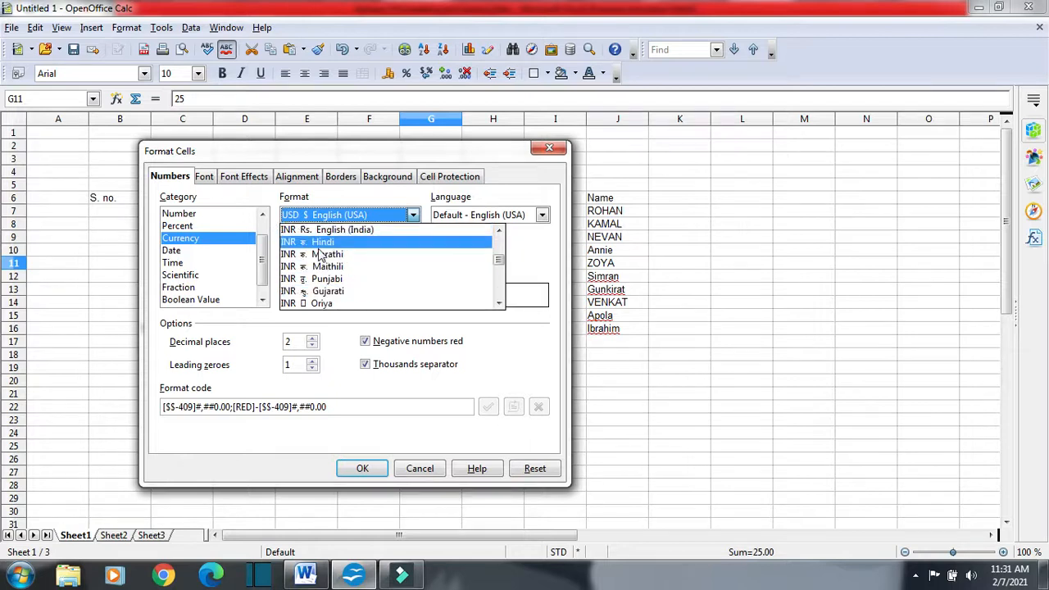
click(332, 242)
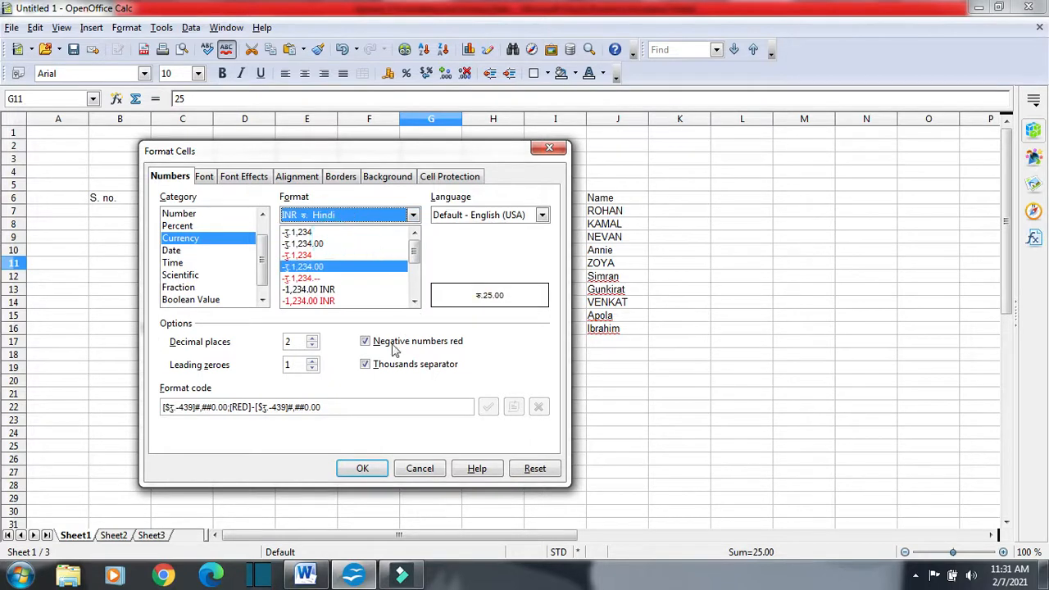
click(366, 466)
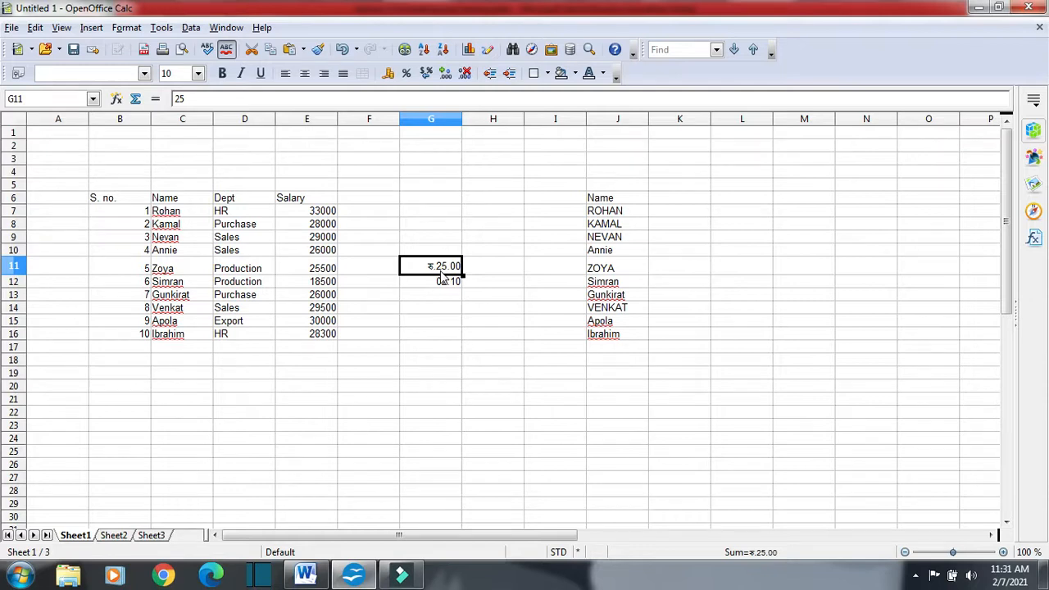
Step: Preview the USD $ English (USA) currency format for cell G11, but apply the General number format instead
click(126, 27)
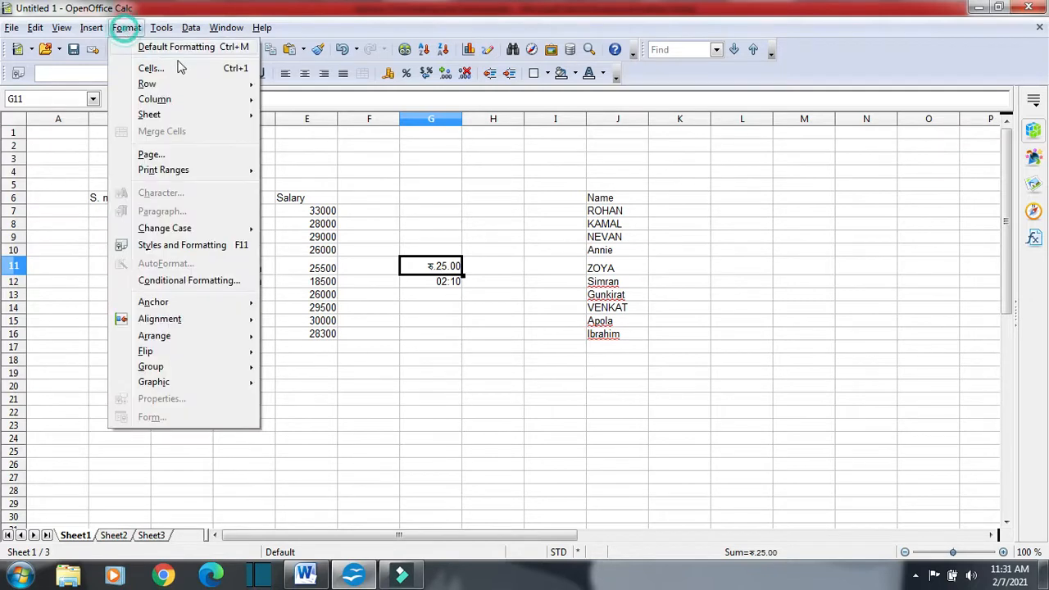
click(163, 70)
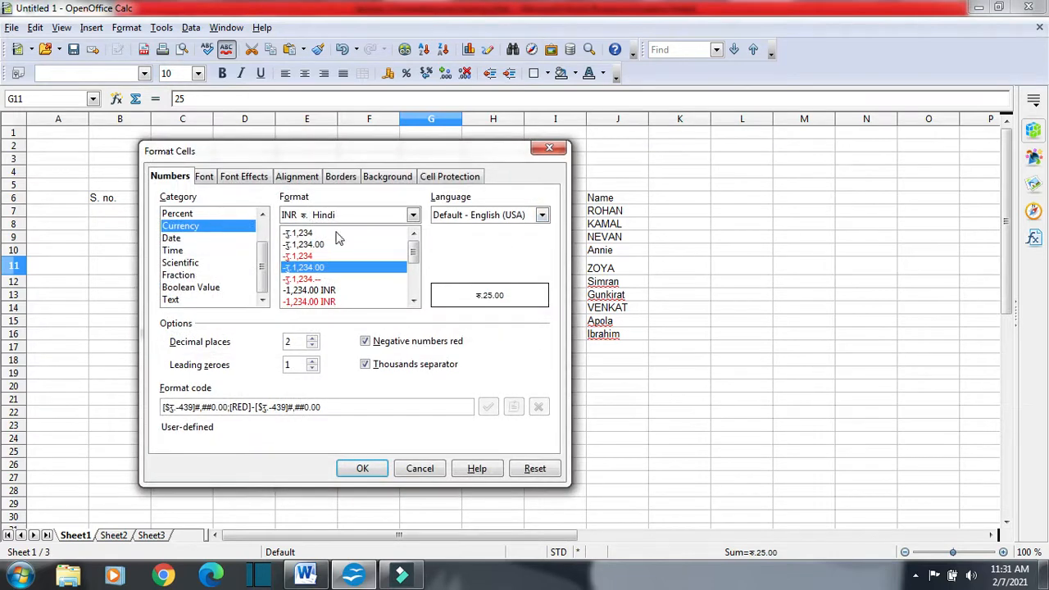
drag(413, 257, 414, 292)
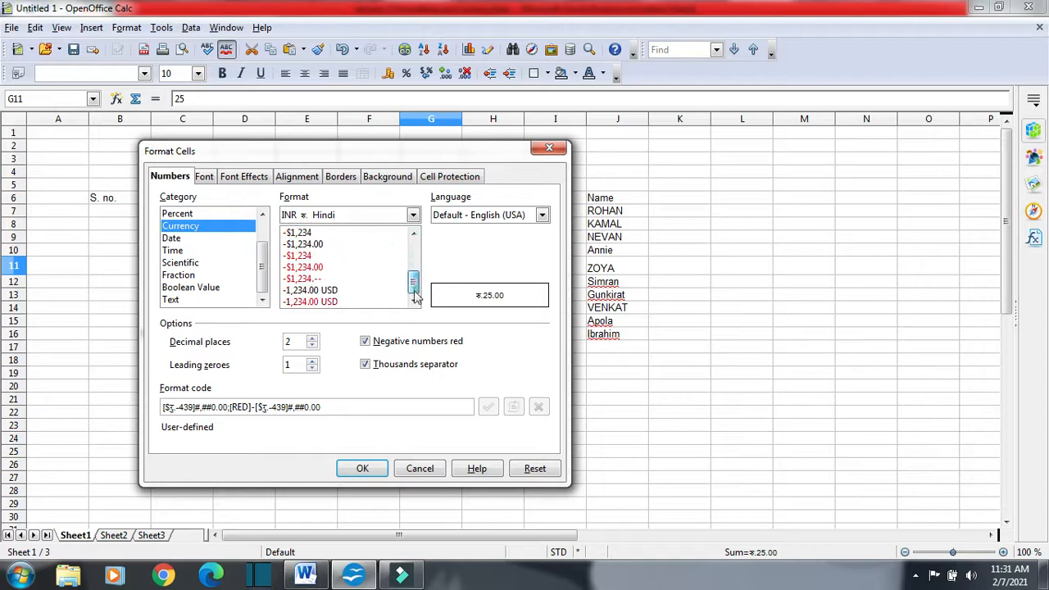
click(328, 214)
scroll(343, 282, down, 2)
scroll(343, 281, down, 4)
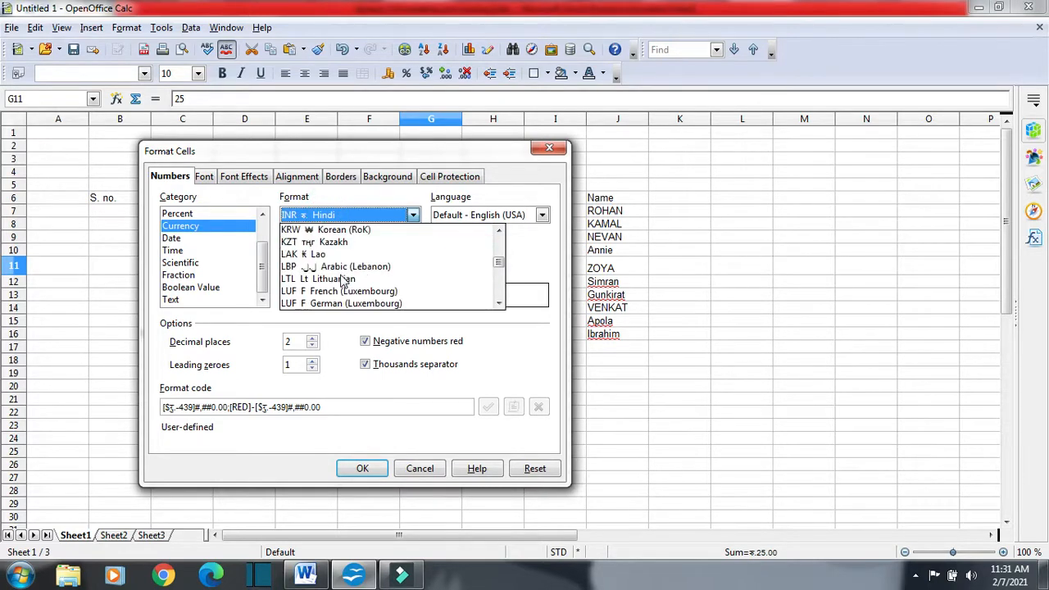
scroll(342, 281, down, 10)
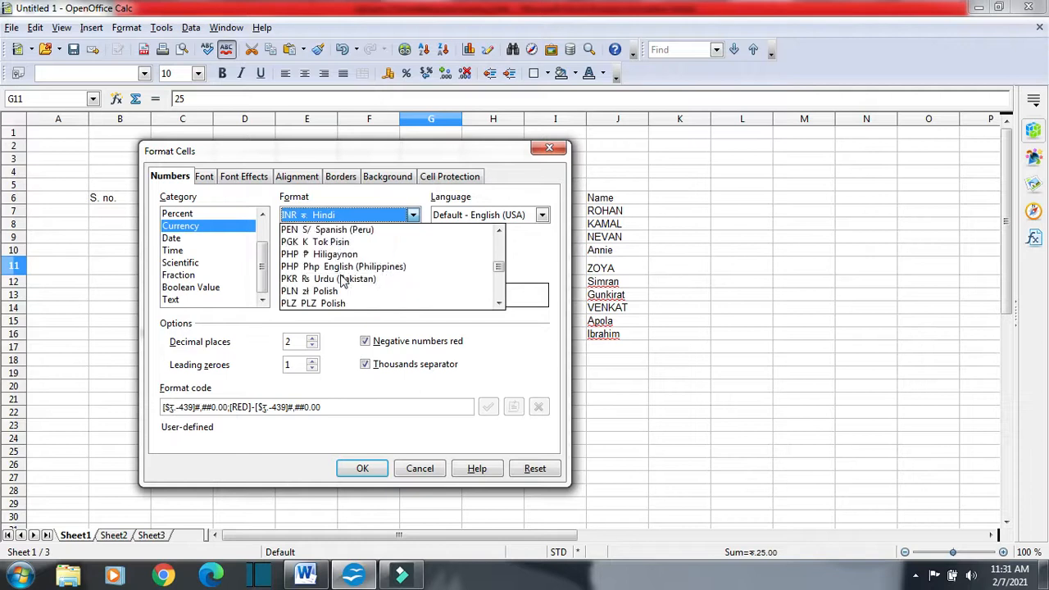
scroll(343, 281, down, 12)
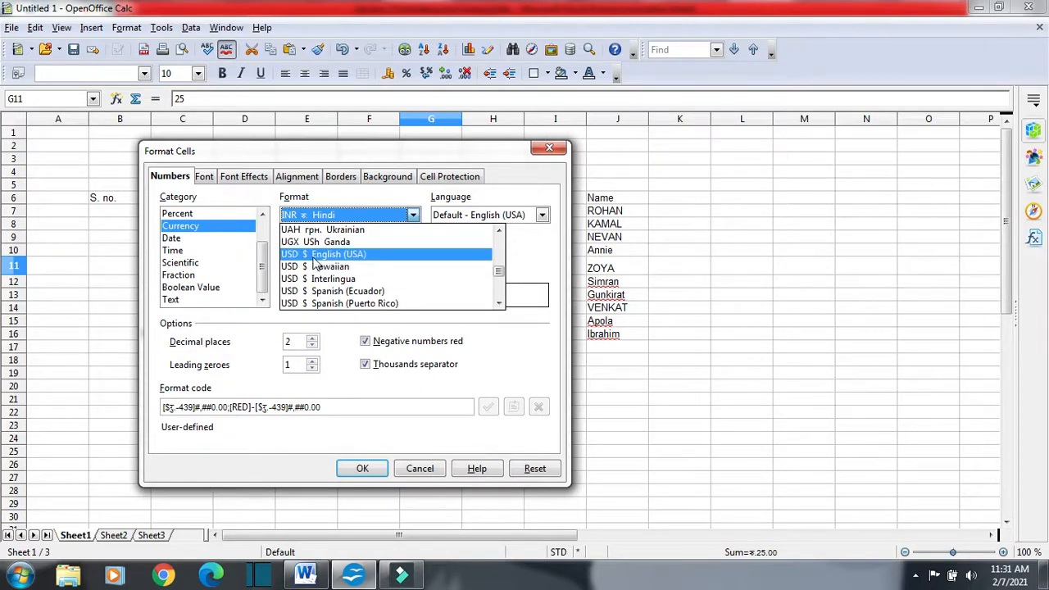
click(321, 256)
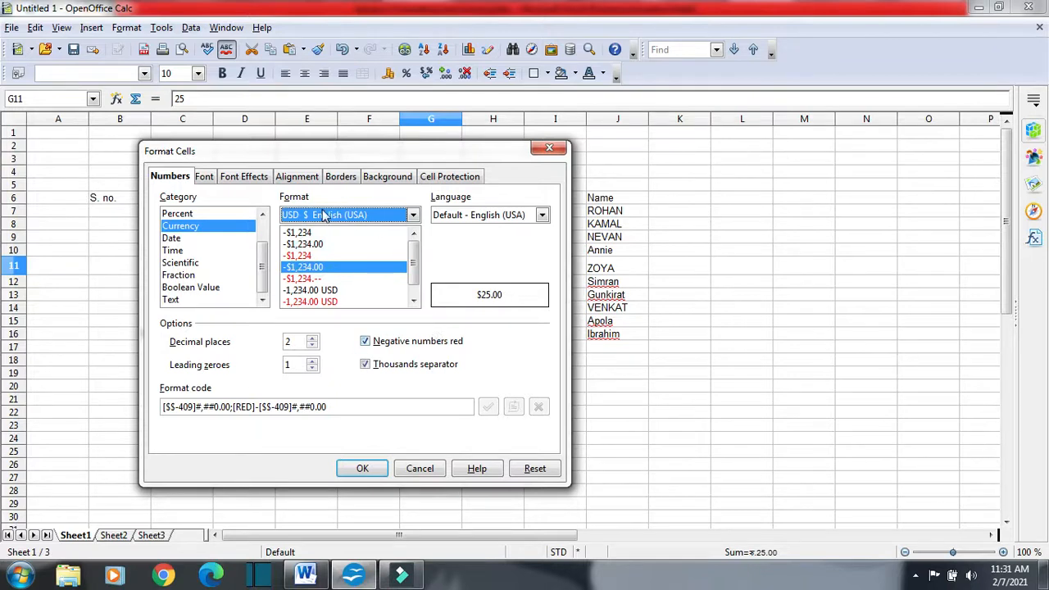
scroll(259, 237, up, 1)
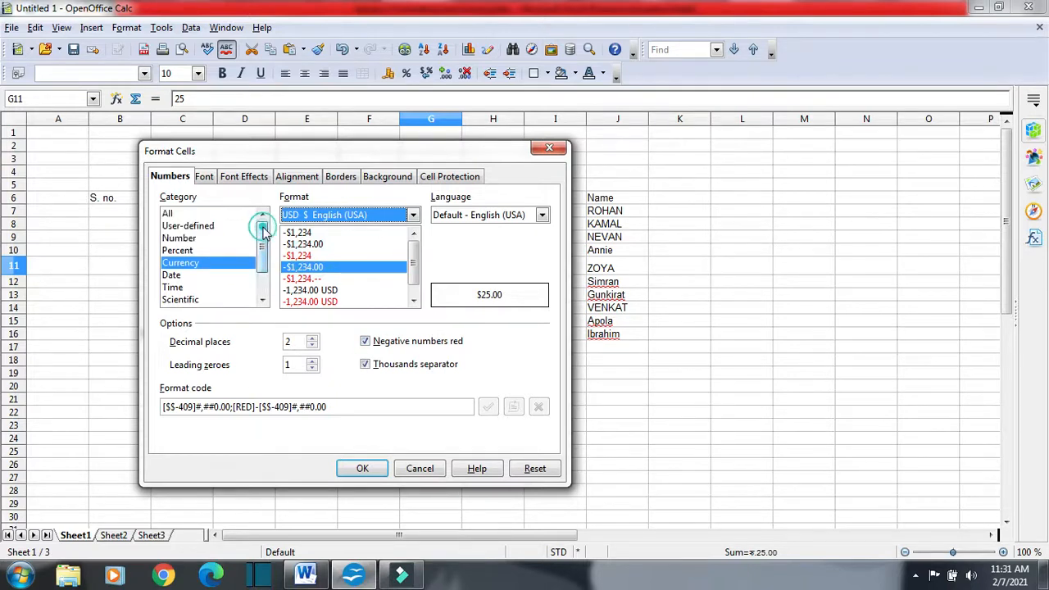
click(205, 238)
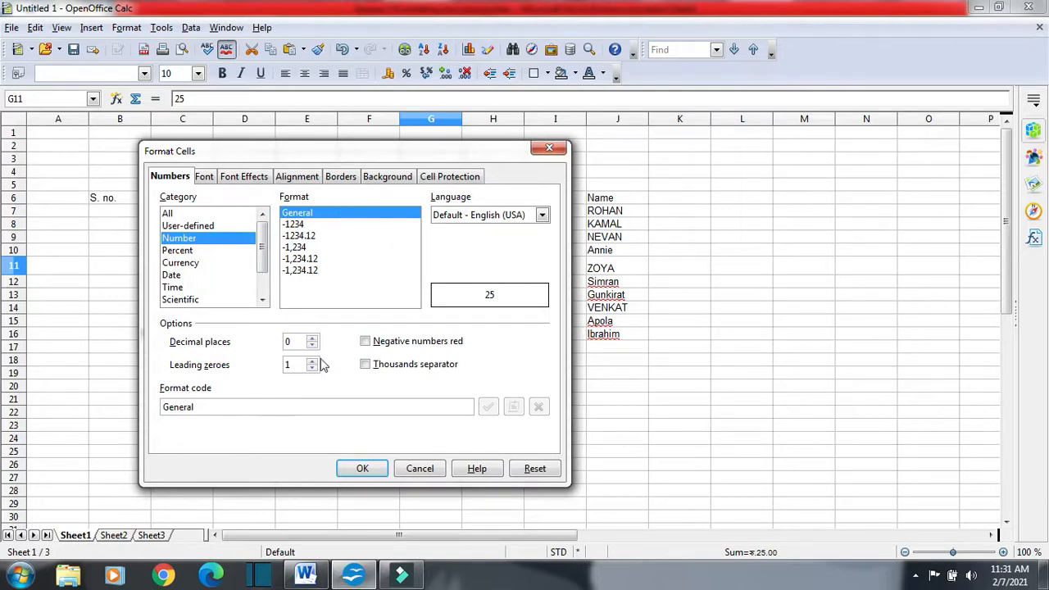
click(362, 468)
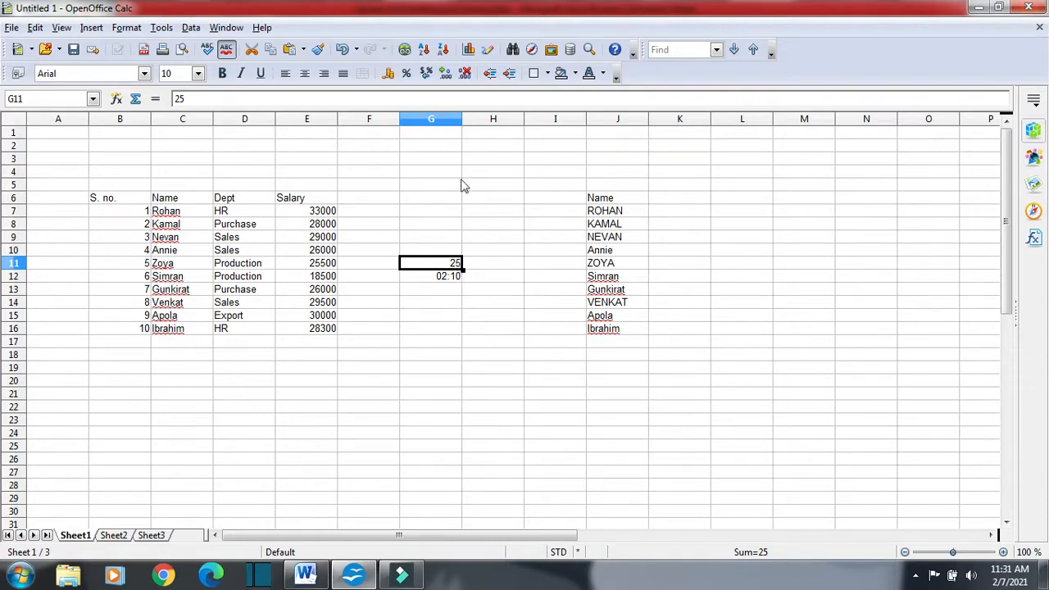
Step: Format cell G11 as USD $ English (USA) currency with the -$1,234.00 format
click(127, 28)
click(160, 66)
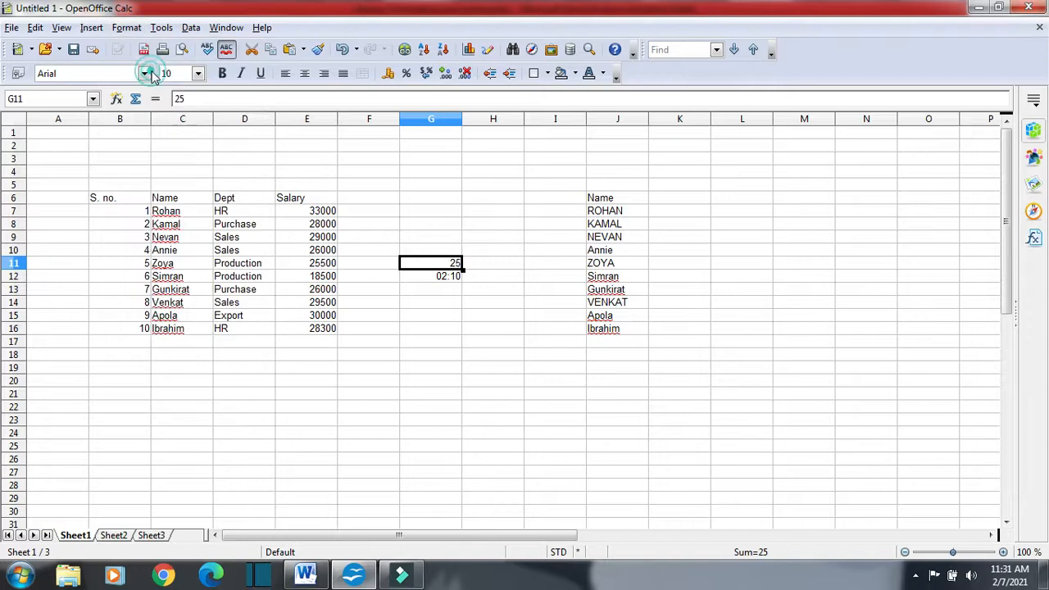
click(198, 240)
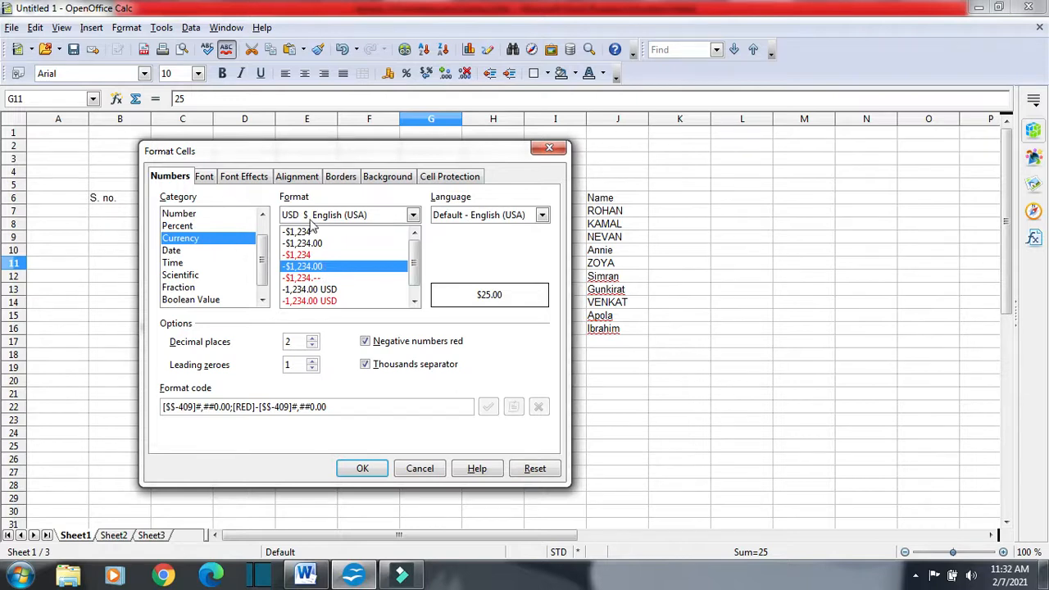
click(363, 469)
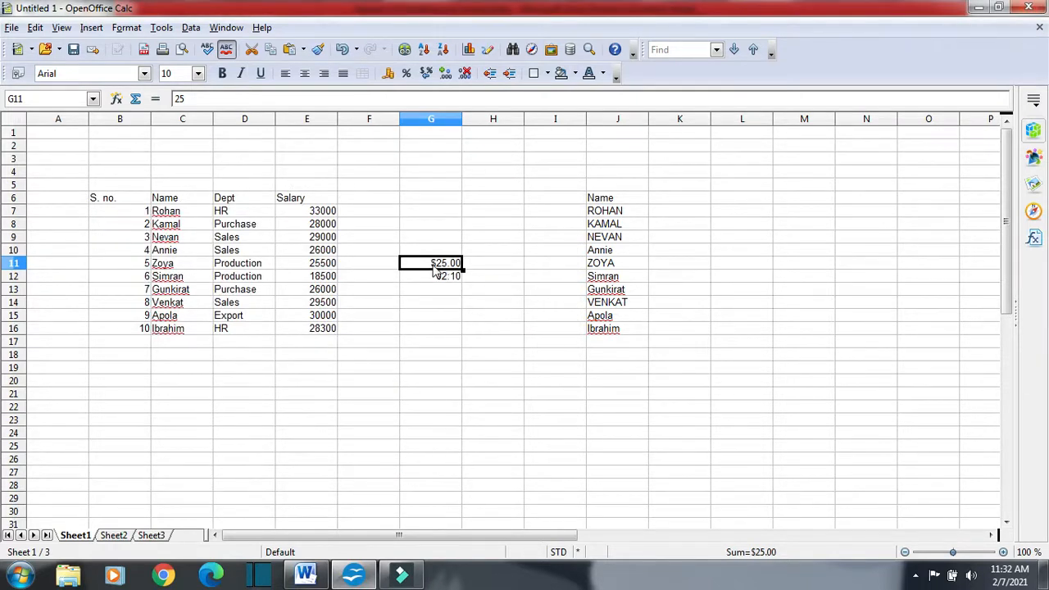
Step: Switch to the Word notes and highlight the section number 3.2.2 of the Formatting Text heading
key(alt+Tab)
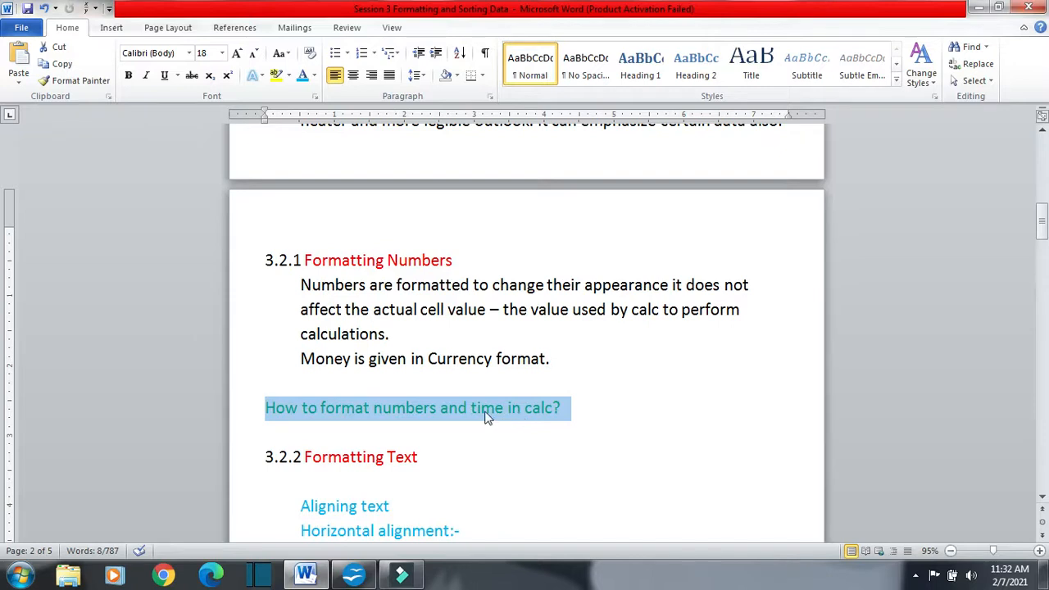
click(588, 399)
scroll(587, 399, down, 6)
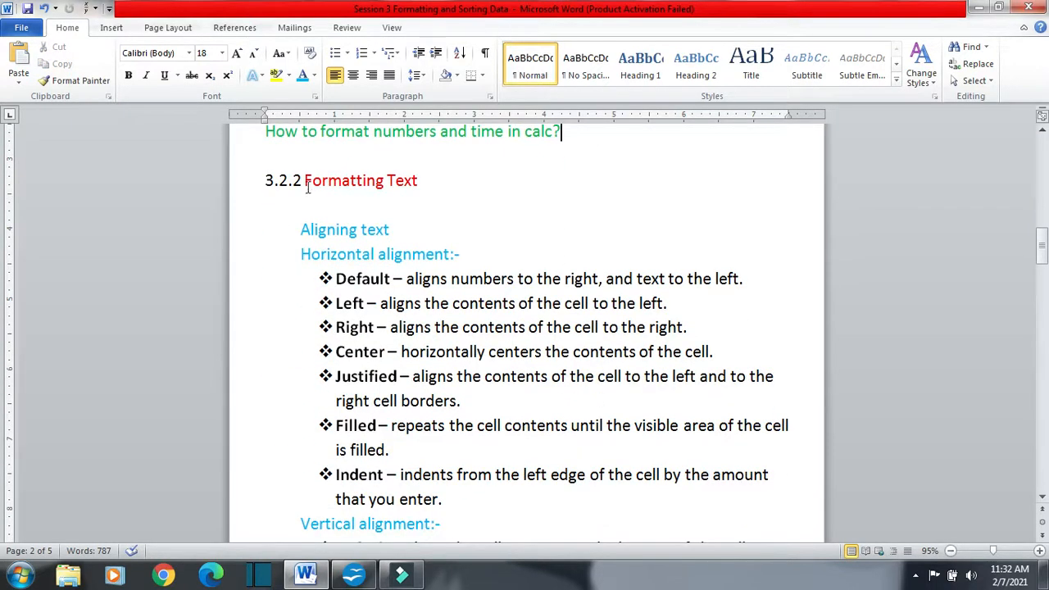
drag(301, 180, 257, 179)
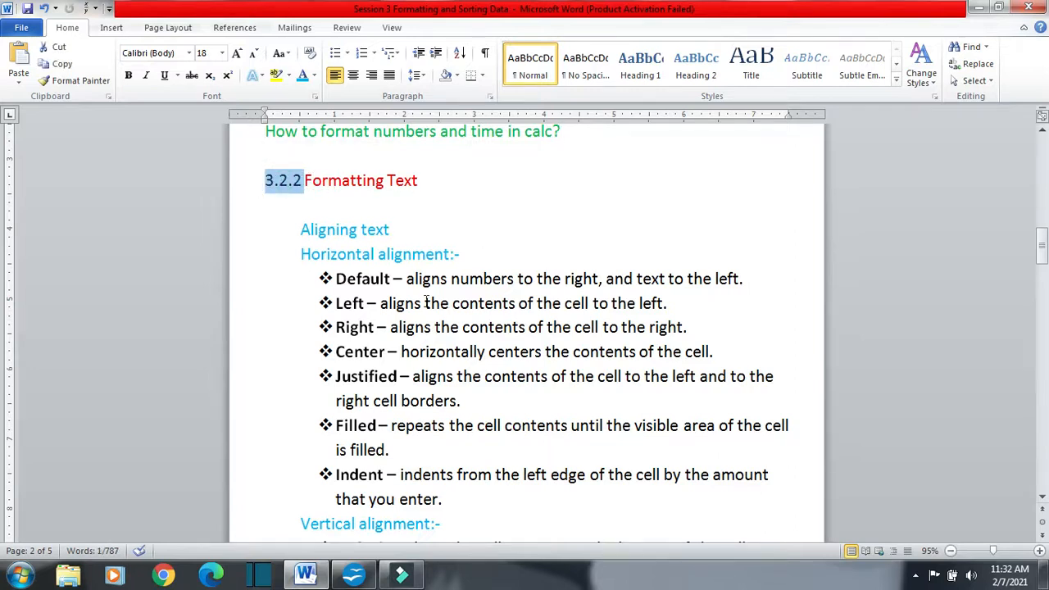
Step: Switch to Calc, enter the sample word "text" in cell G20 and reselect that cell
key(alt+Tab)
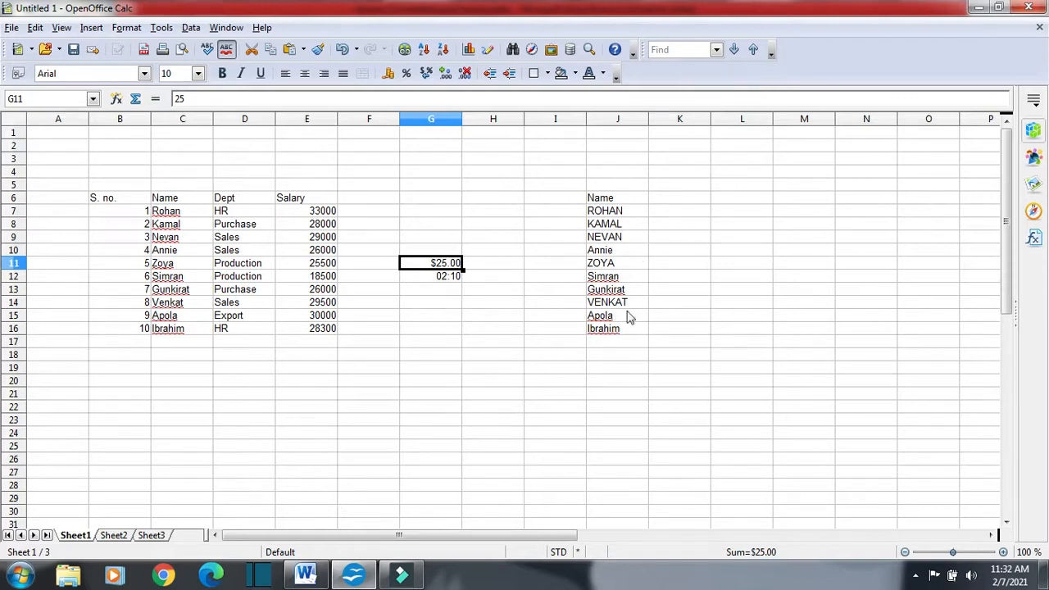
click(412, 386)
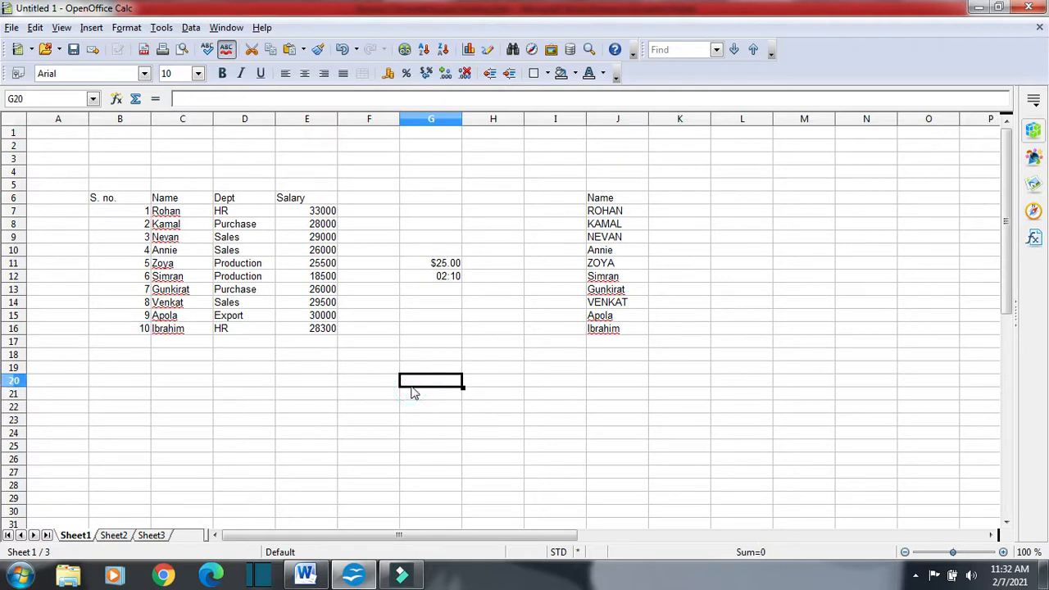
text(text)
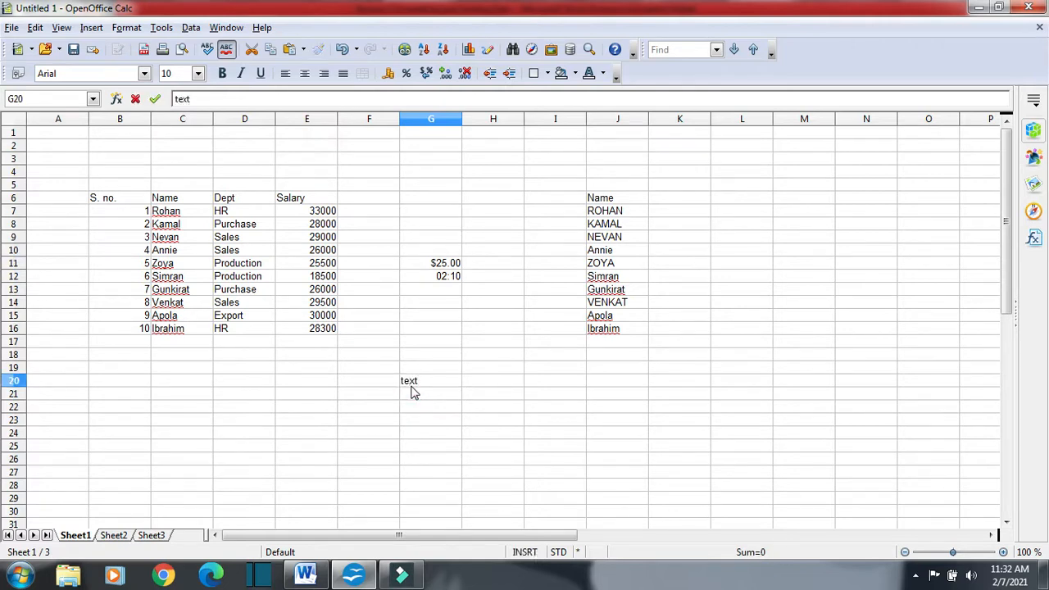
click(423, 393)
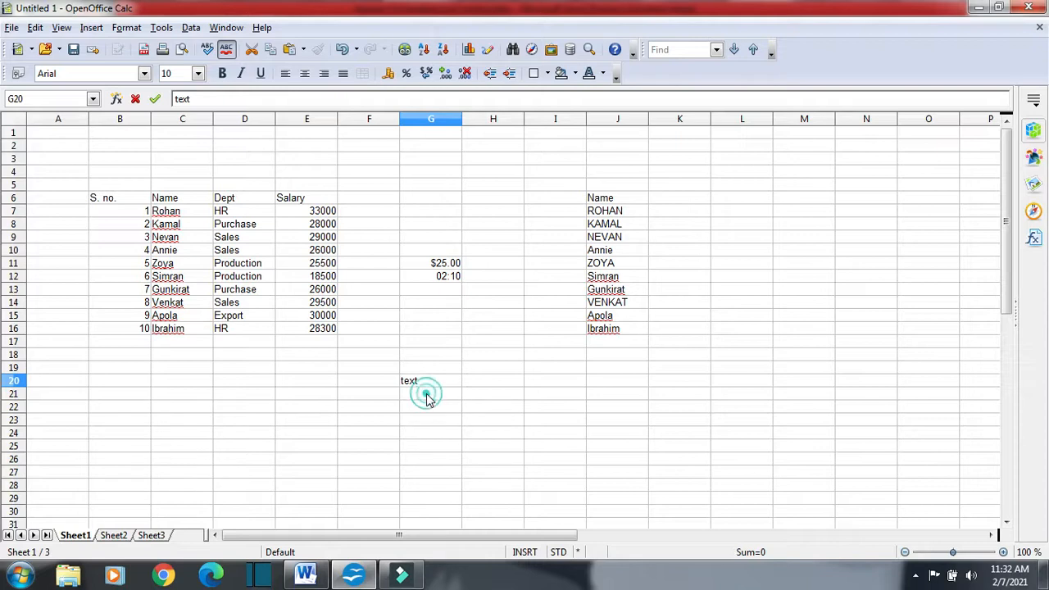
click(425, 382)
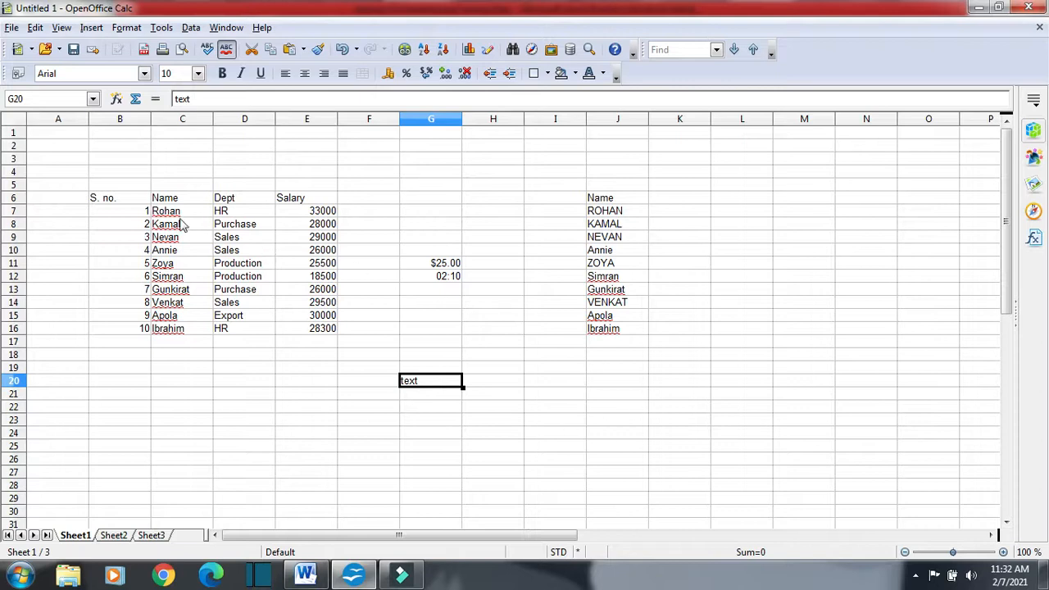
Step: Review the names in C7:C16 and the text in G20, and highlight the "Aligning text" heading in the Word notes
drag(185, 210, 189, 328)
click(426, 385)
key(alt+Tab)
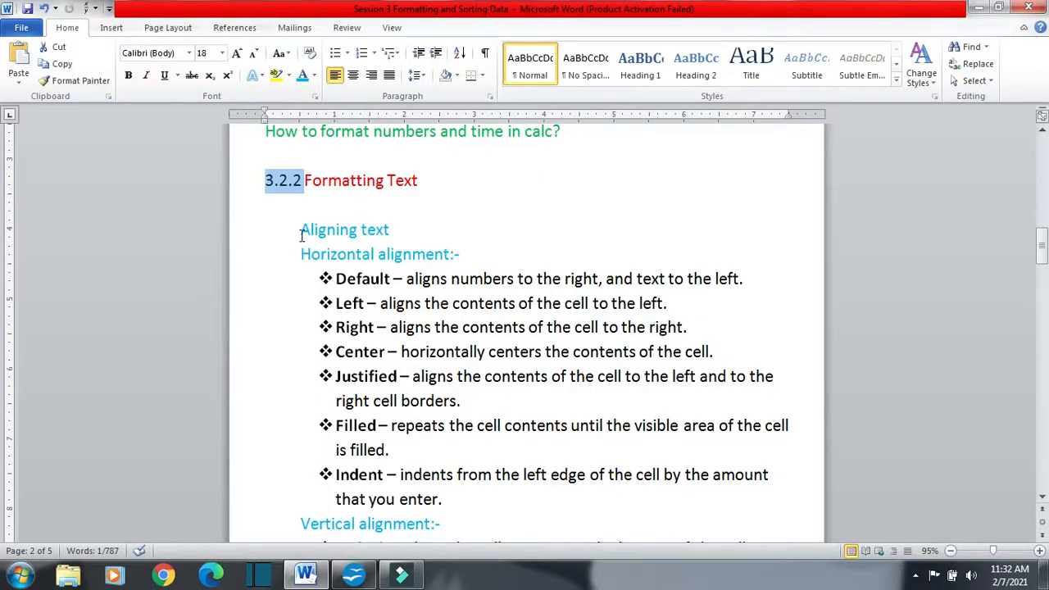
drag(300, 232, 401, 240)
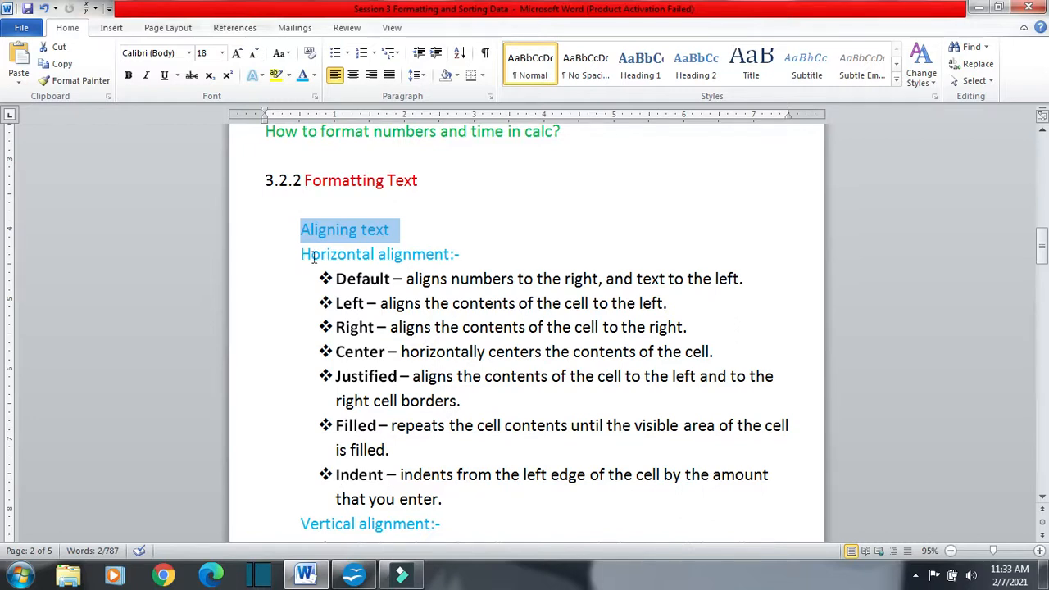
Step: Highlight the "Horizontal alignment" heading in the Word notes, and switch to Calc to view the horizontal alignment choices for G20
drag(366, 253, 302, 253)
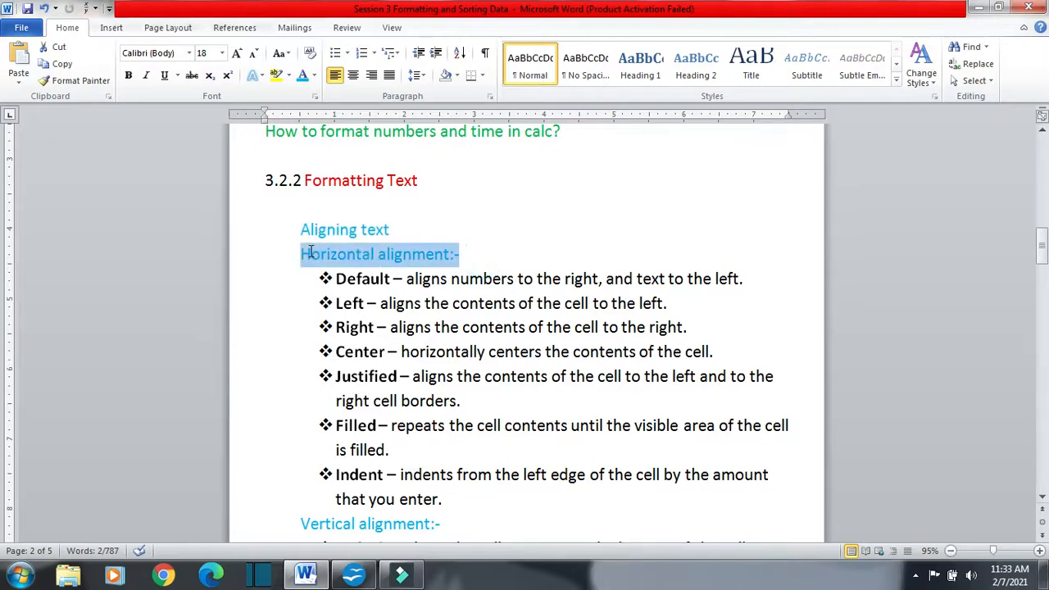
click(359, 572)
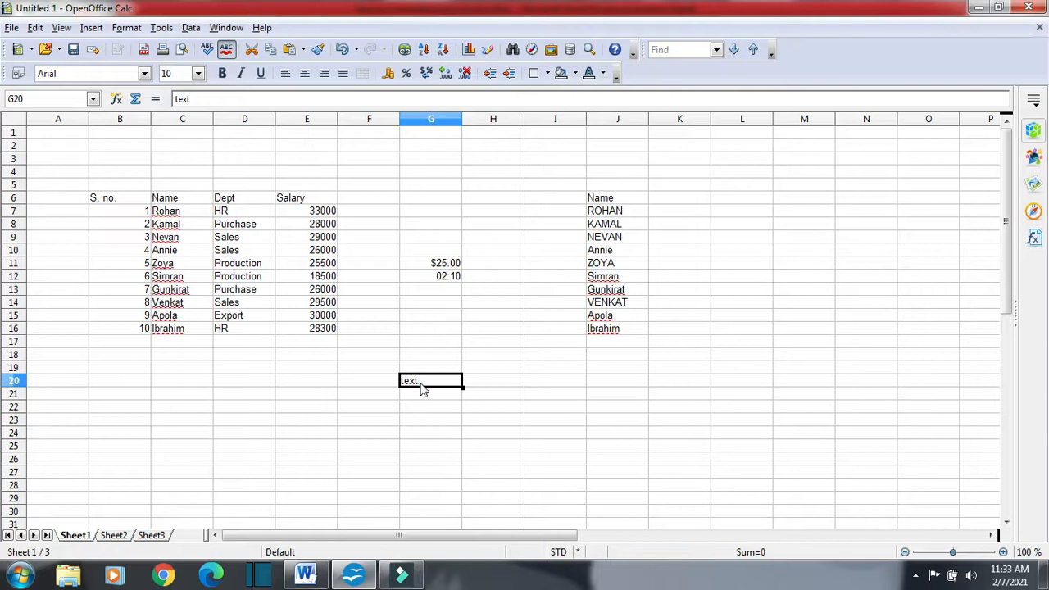
click(127, 27)
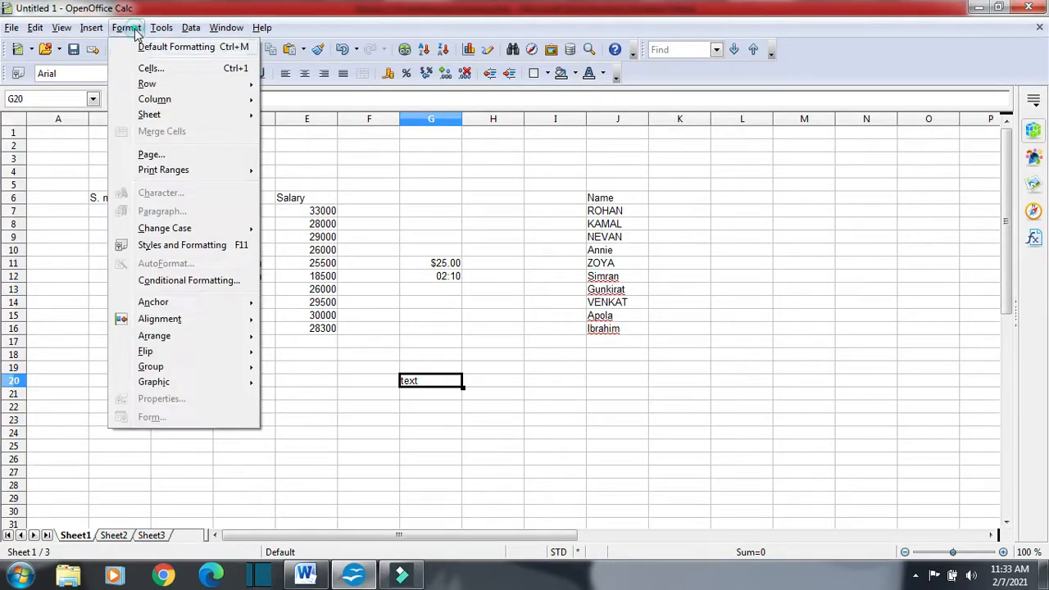
click(145, 68)
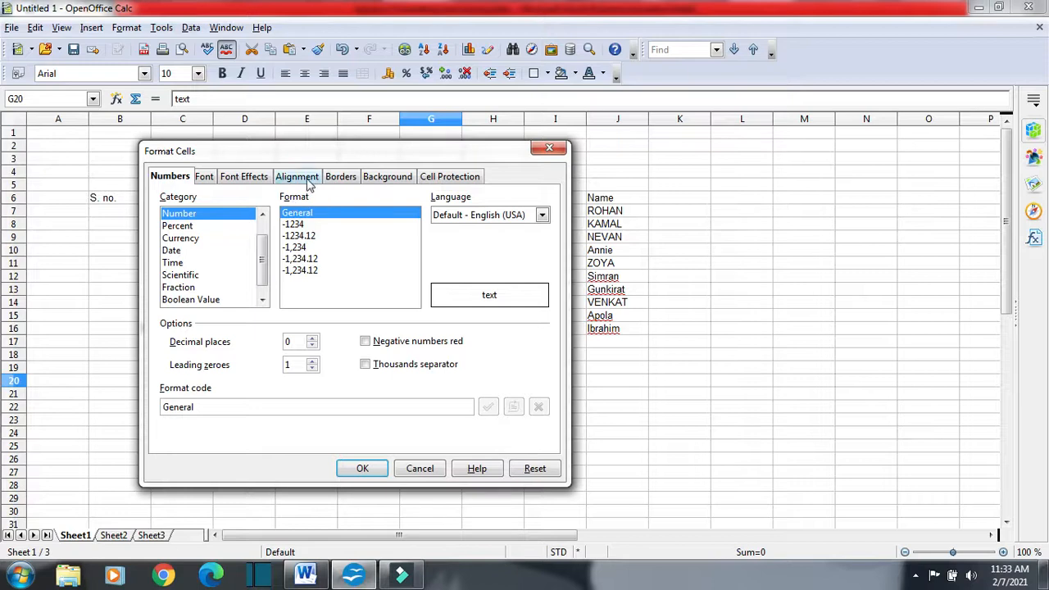
click(303, 182)
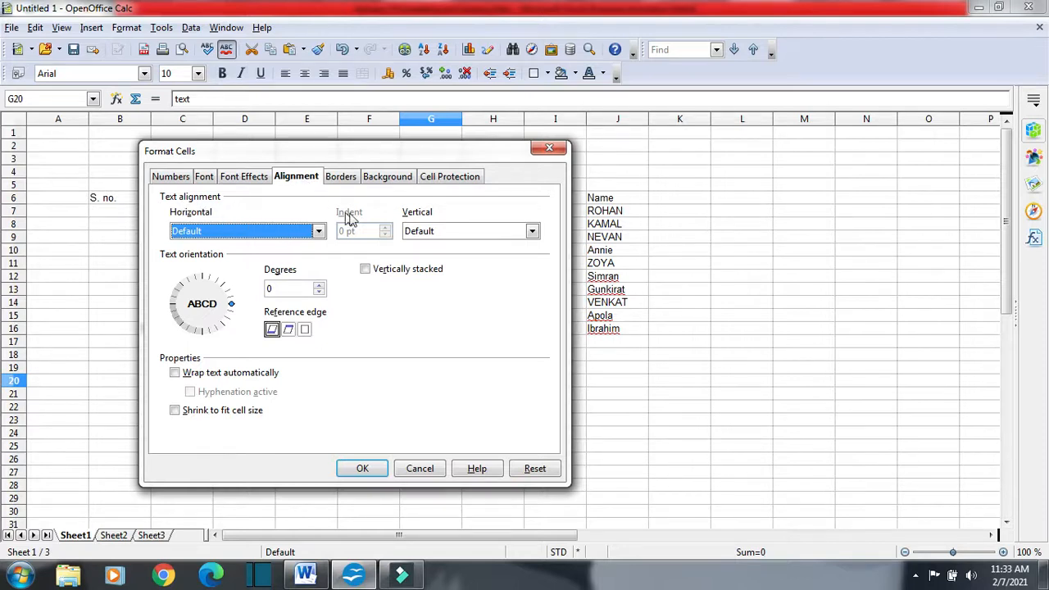
click(317, 232)
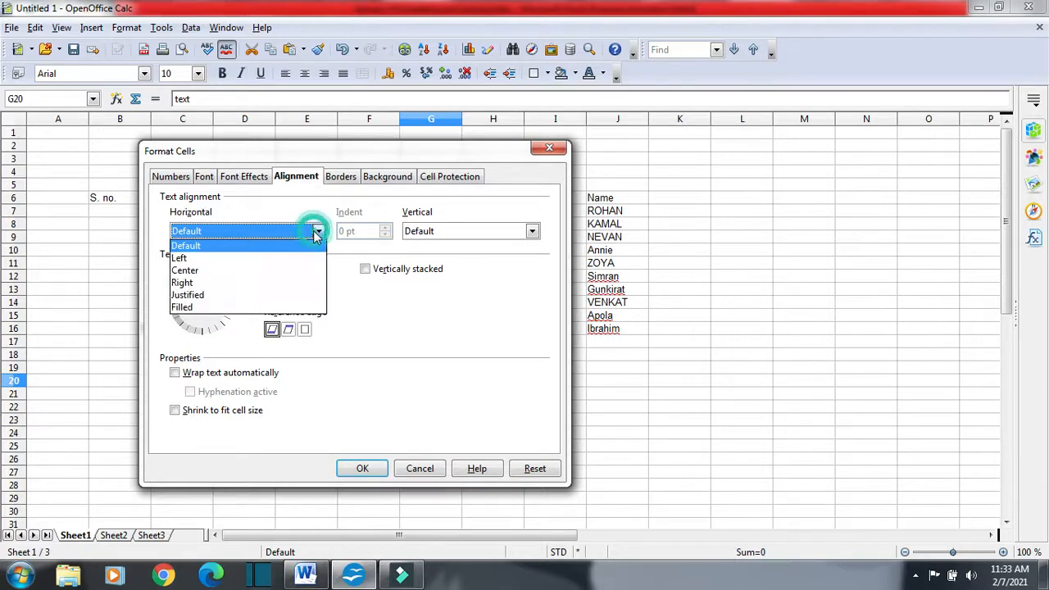
Step: Try Left as the horizontal alignment of G20 and return it to Default
click(195, 259)
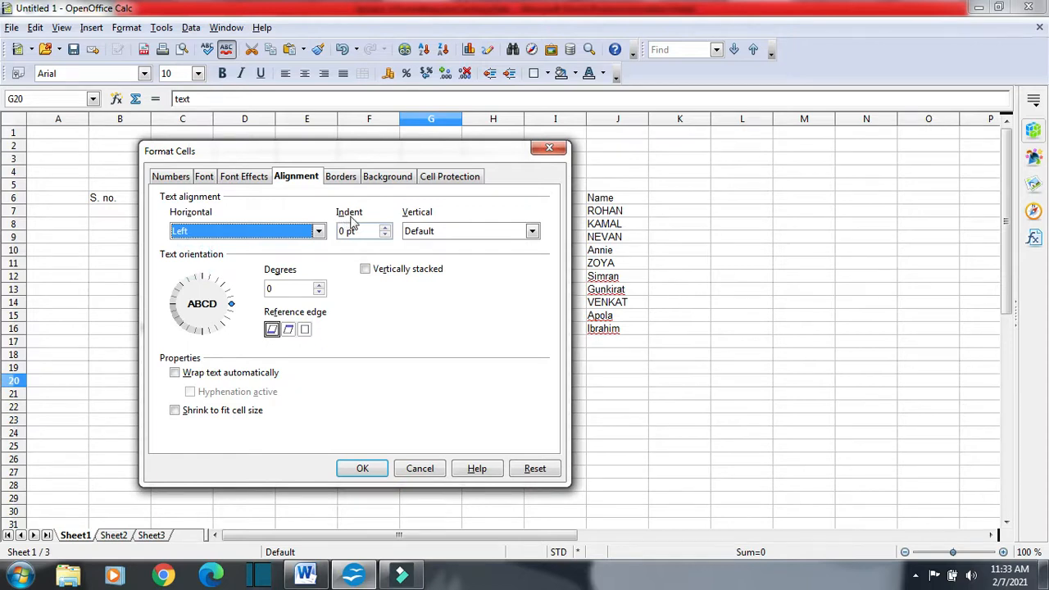
click(319, 231)
click(251, 244)
Step: Highlight the Default and Left alignment descriptions in the Word notes, and move Calc's Format Cells dialog clear of the data table
click(305, 575)
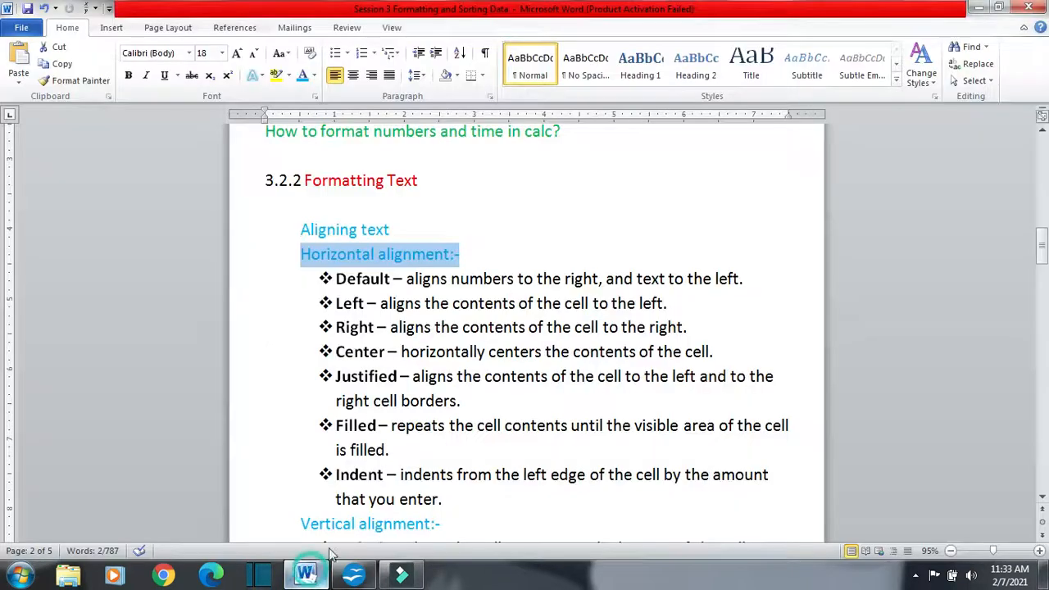
drag(408, 280, 604, 295)
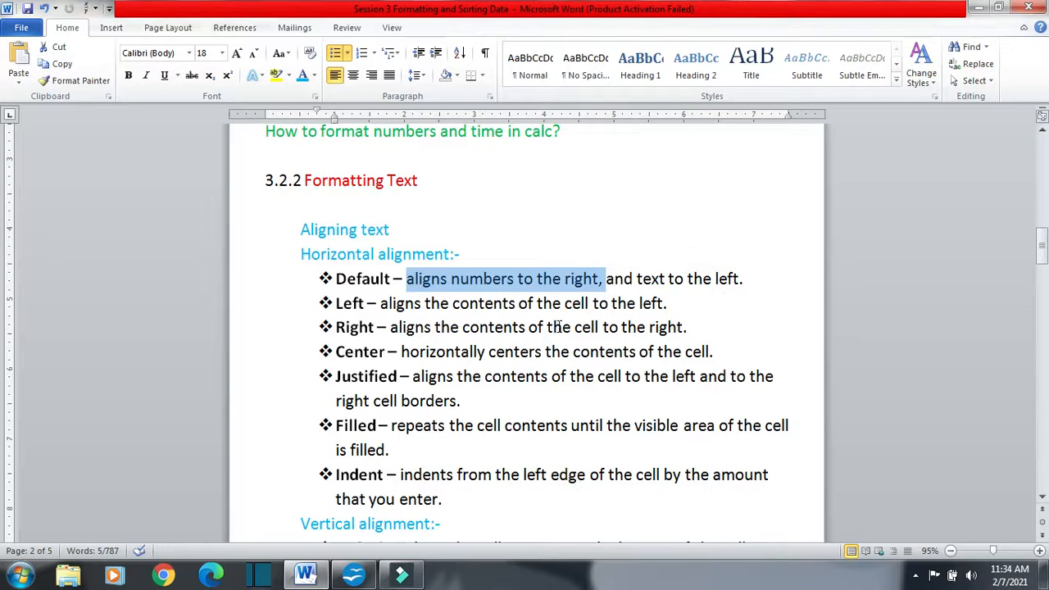
click(361, 573)
drag(421, 155, 783, 191)
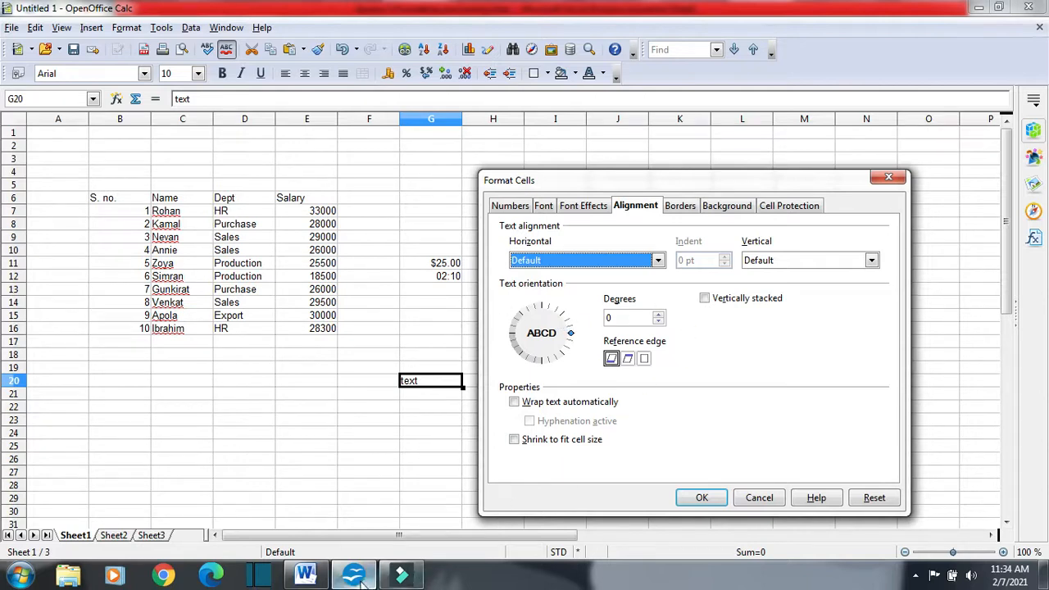
click(318, 582)
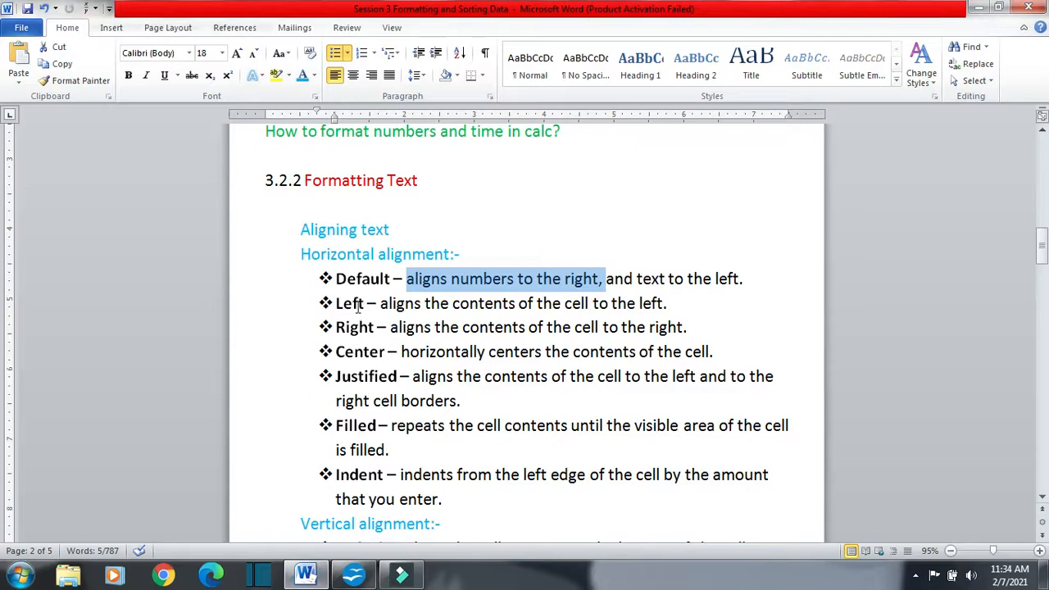
drag(380, 303, 667, 305)
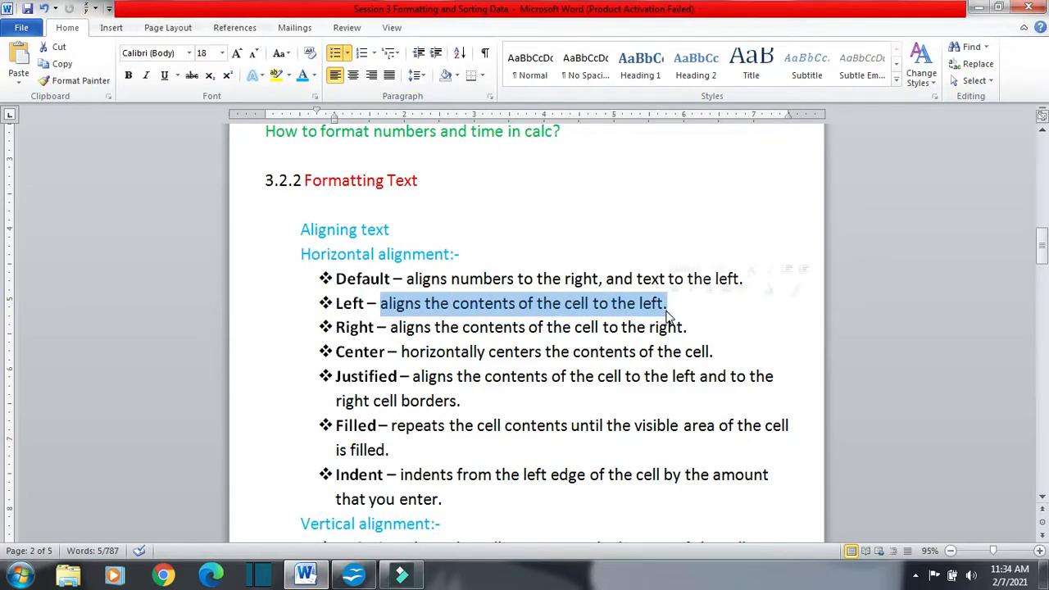
Step: Switch to Calc and apply Left horizontal alignment to the text in G20
click(354, 576)
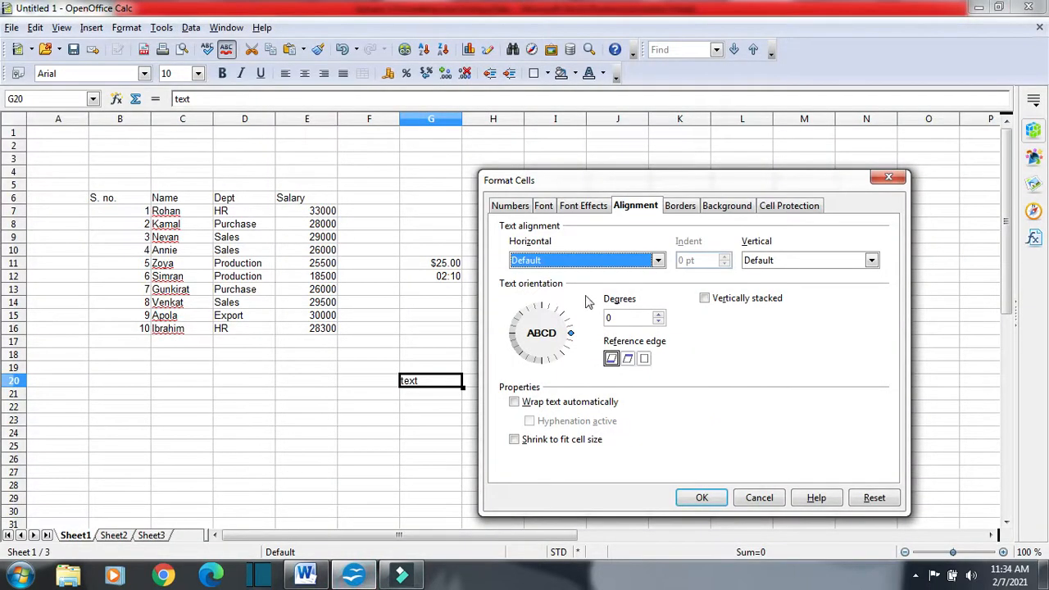
click(578, 262)
click(557, 285)
click(712, 497)
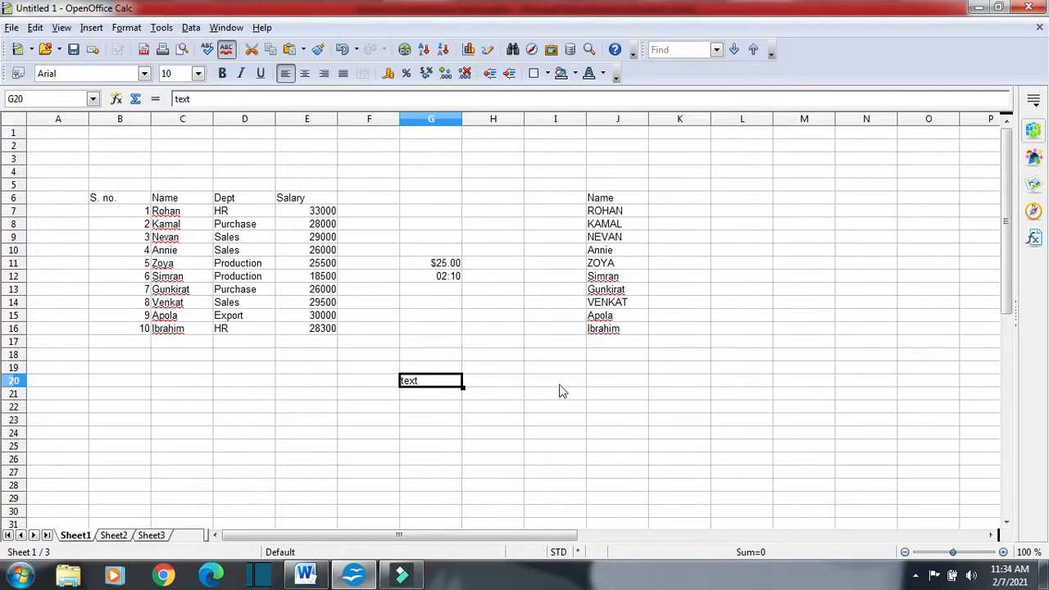
Step: Apply Left horizontal alignment to the first salary figure in cell E7
click(315, 213)
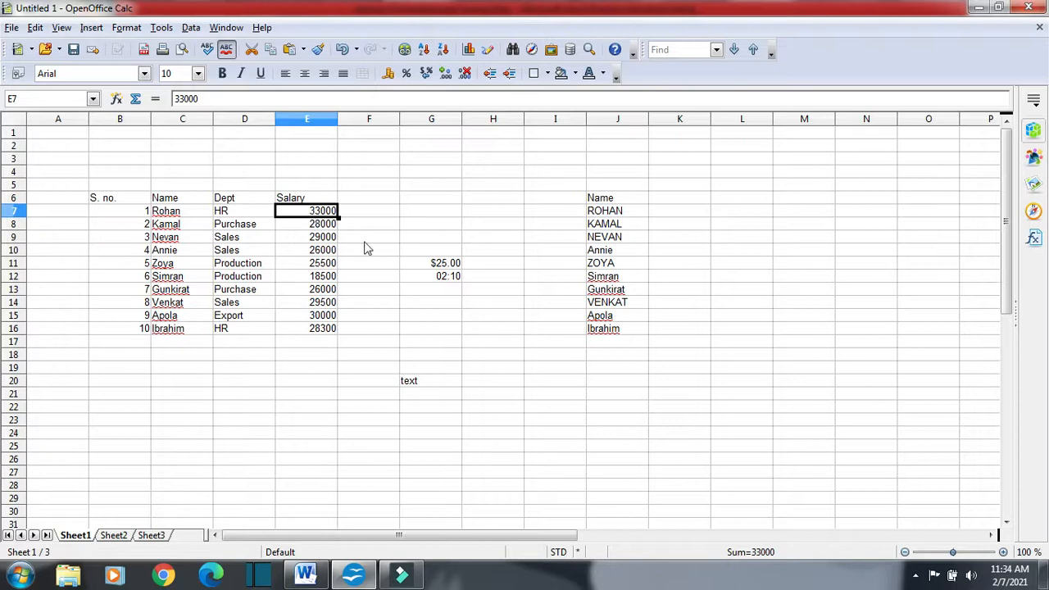
click(129, 27)
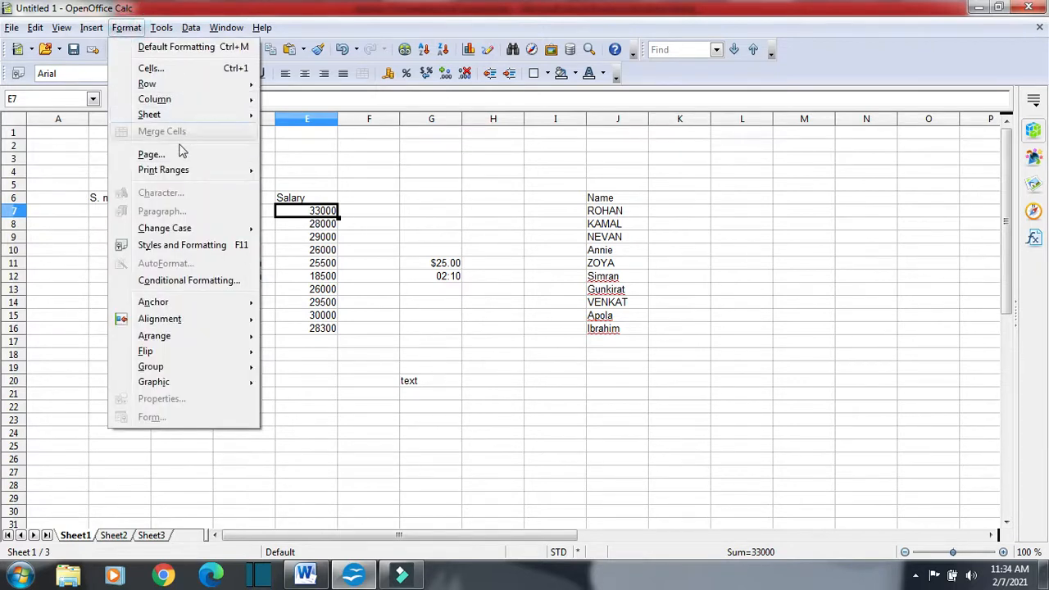
click(156, 78)
click(173, 72)
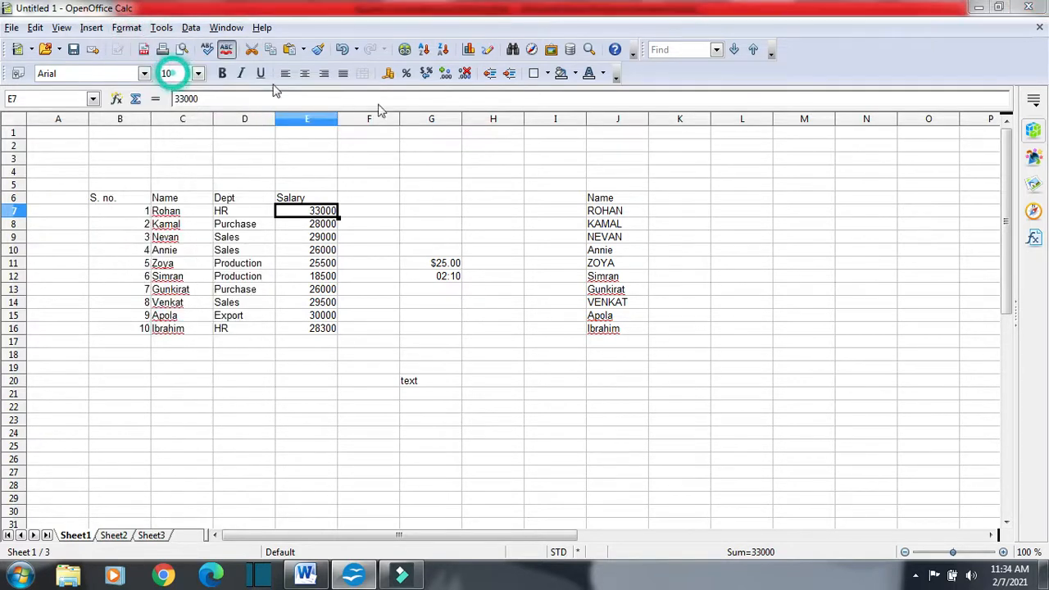
click(636, 260)
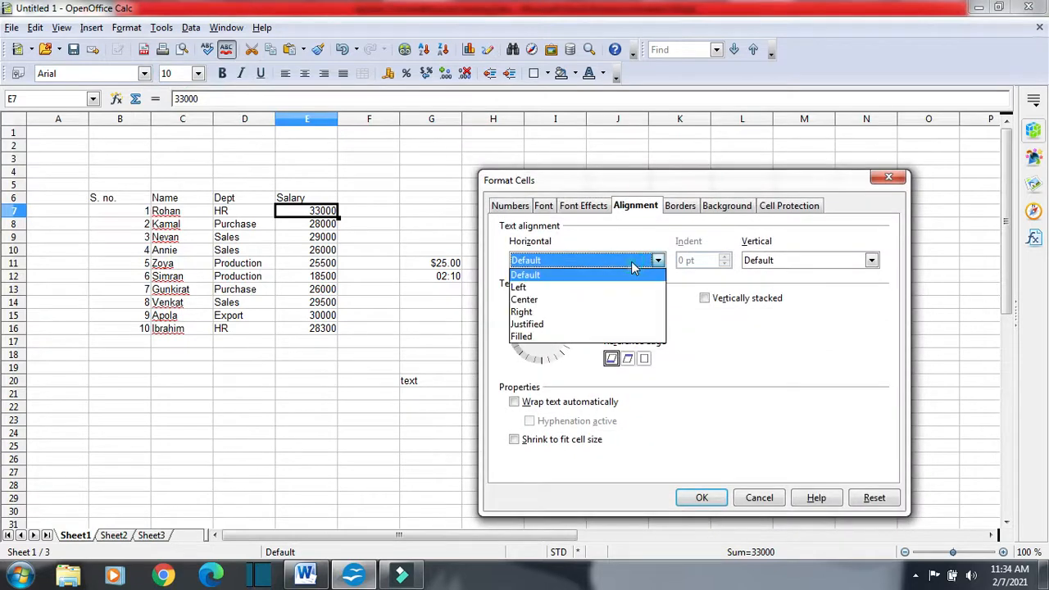
click(540, 290)
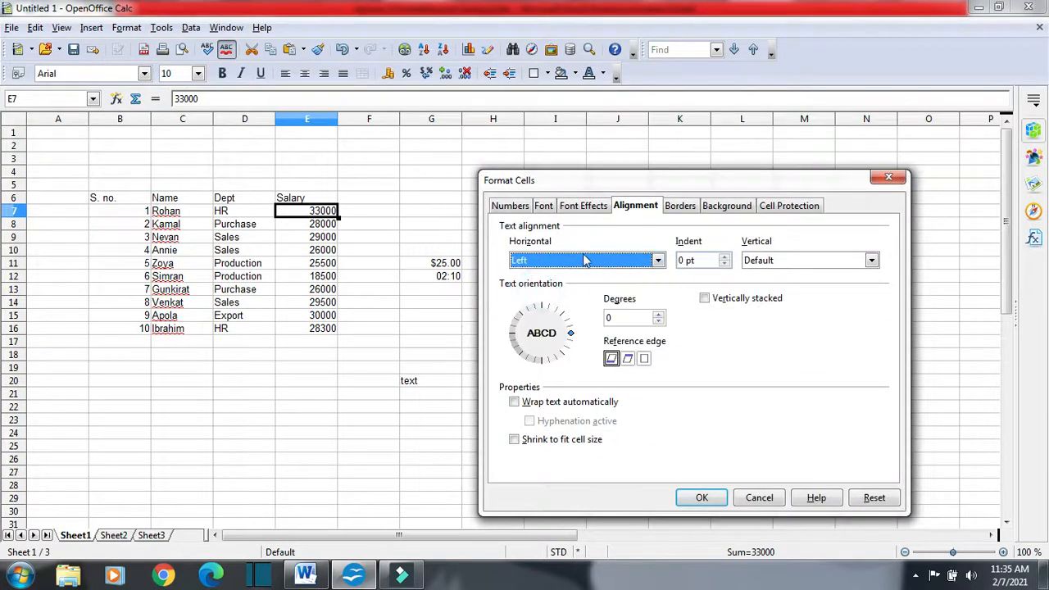
click(701, 497)
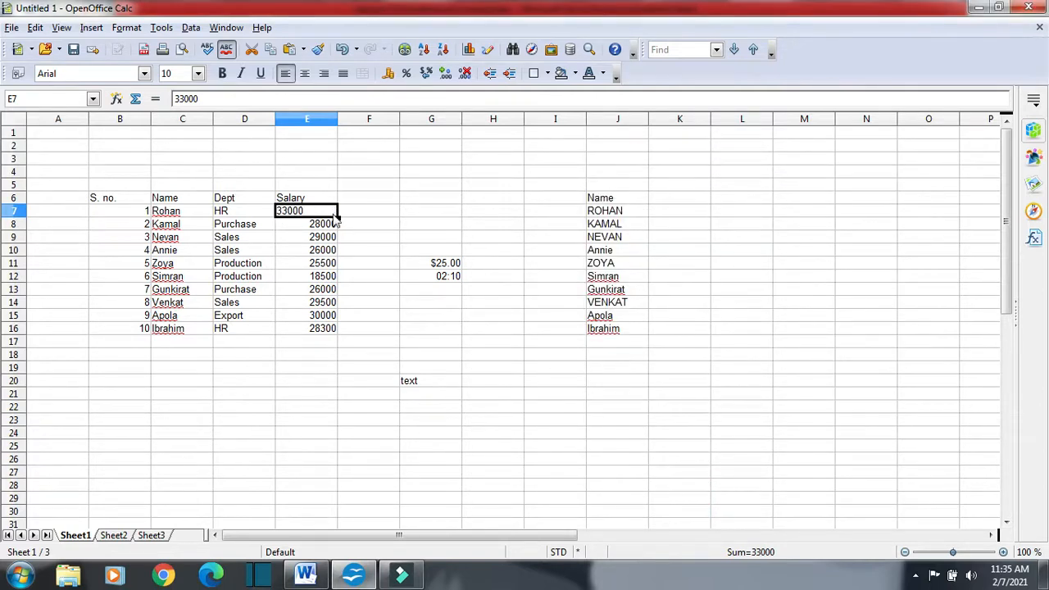
Step: Set the left indent of the salary in E7 to 20 pt
click(127, 28)
click(164, 66)
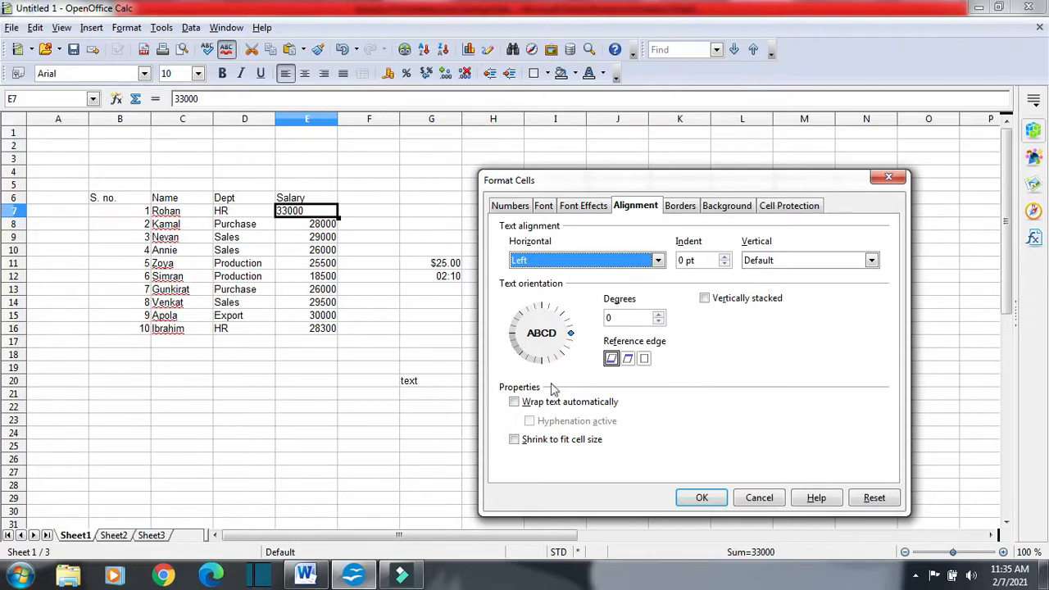
click(305, 574)
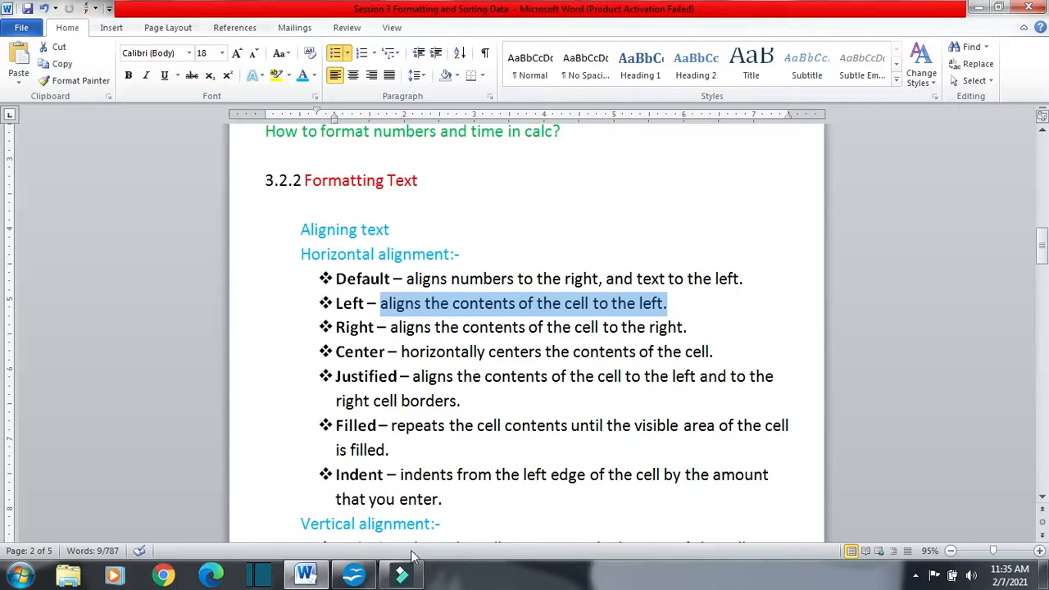
click(354, 575)
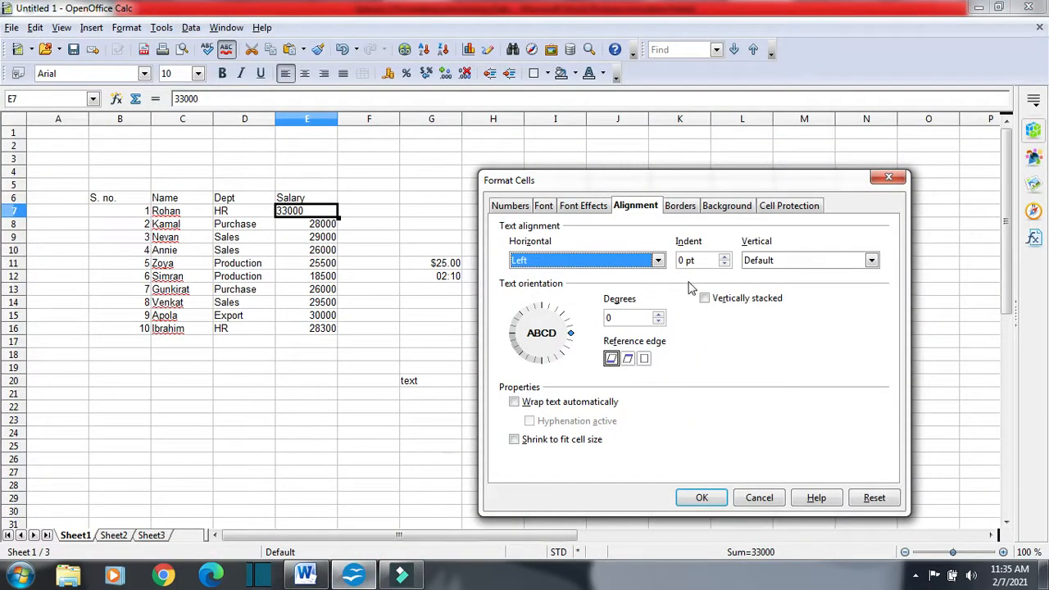
click(725, 256)
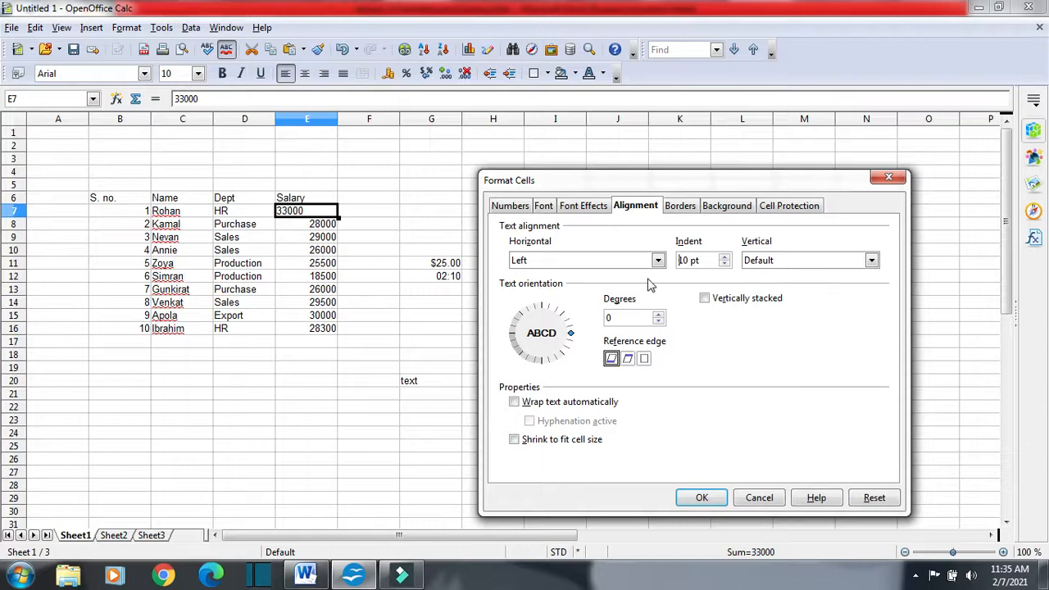
click(725, 256)
click(698, 499)
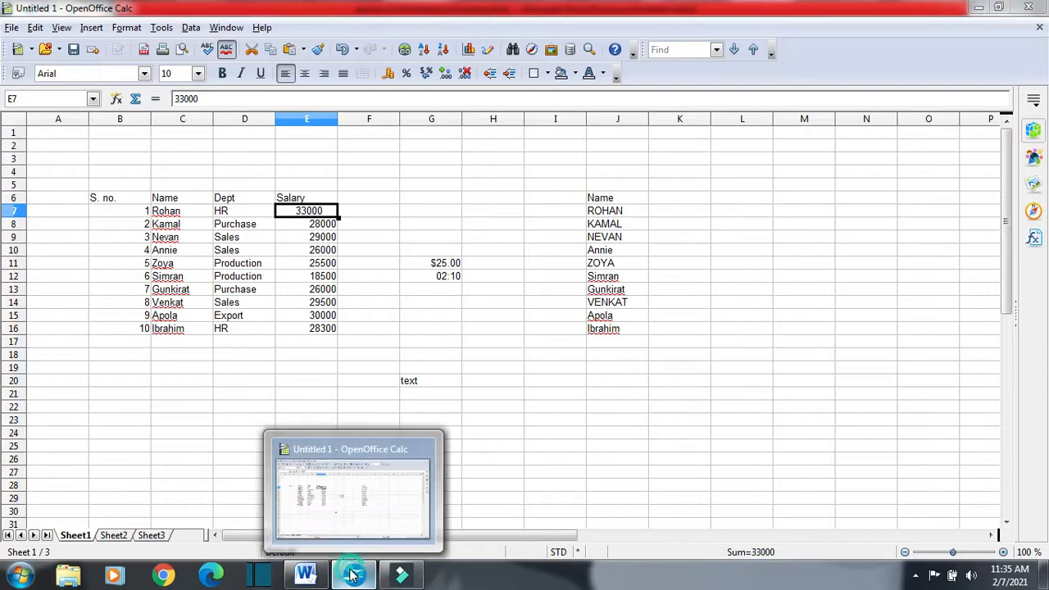
Step: Increase the left indent of the salary in E7 to 60 pt
click(306, 575)
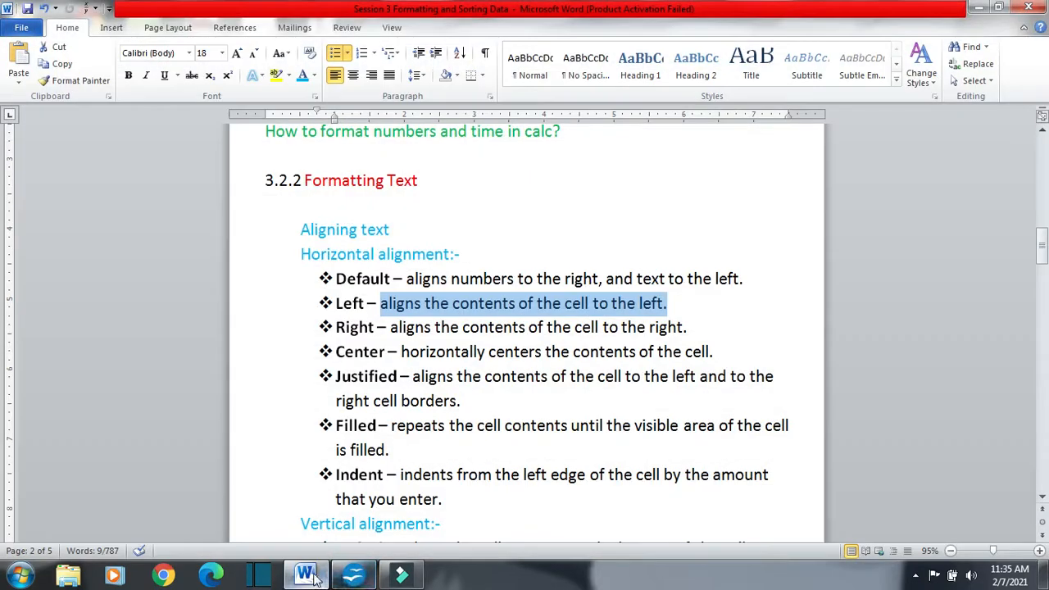
click(355, 577)
click(124, 28)
click(143, 74)
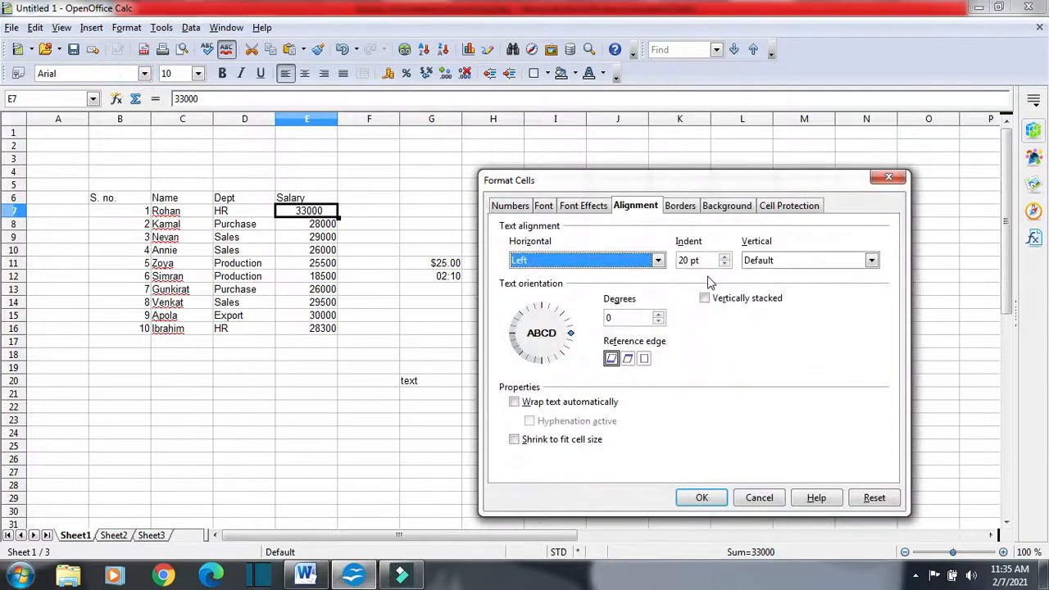
click(725, 258)
click(725, 257)
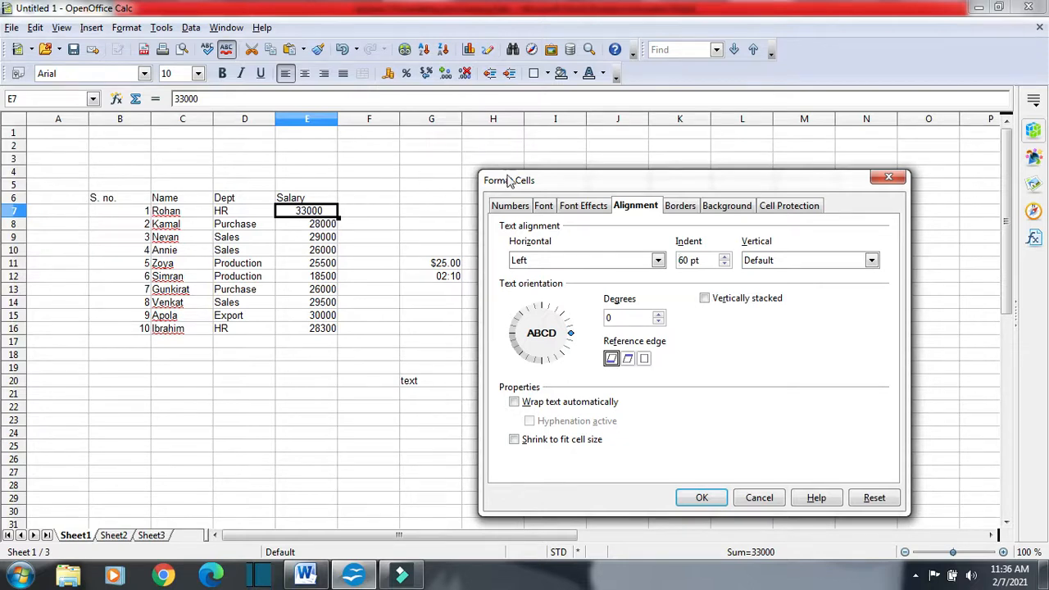
click(702, 499)
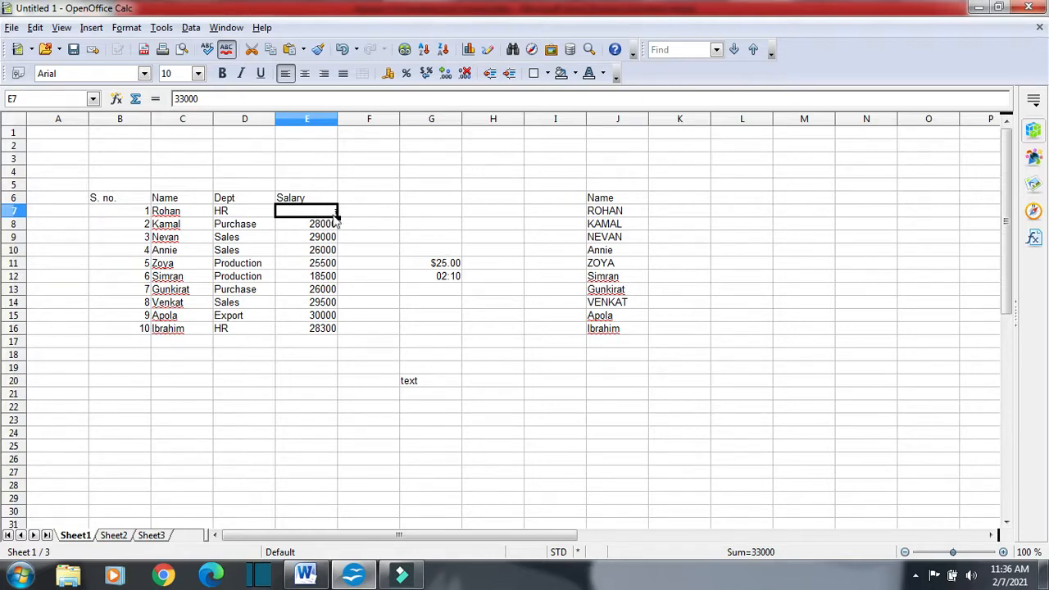
Step: Reduce the left indent of the salary in E7 to 10 pt
click(126, 27)
click(151, 68)
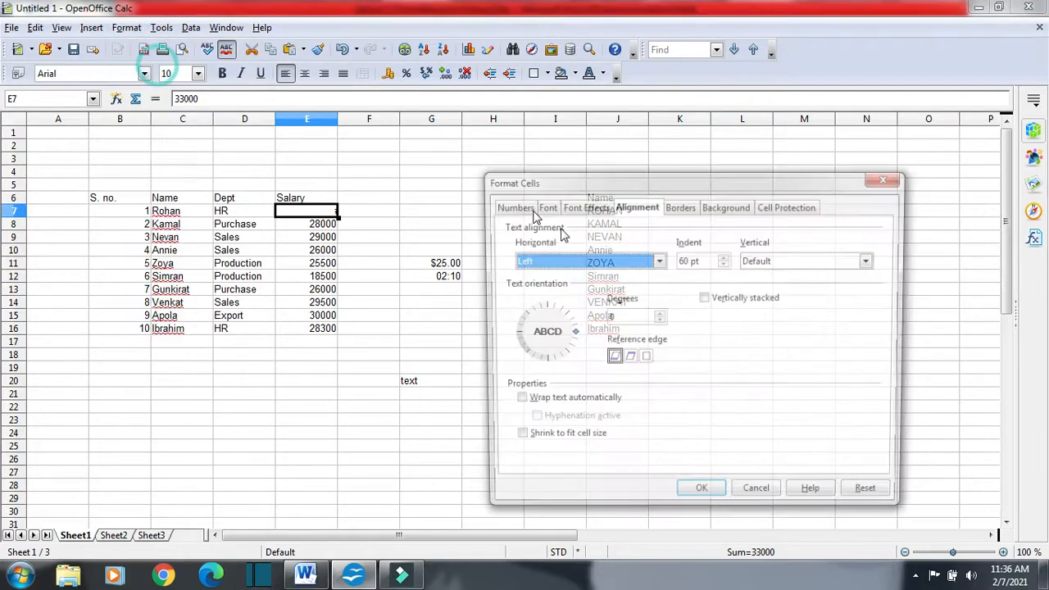
click(724, 264)
click(724, 263)
click(724, 264)
click(724, 264)
click(725, 264)
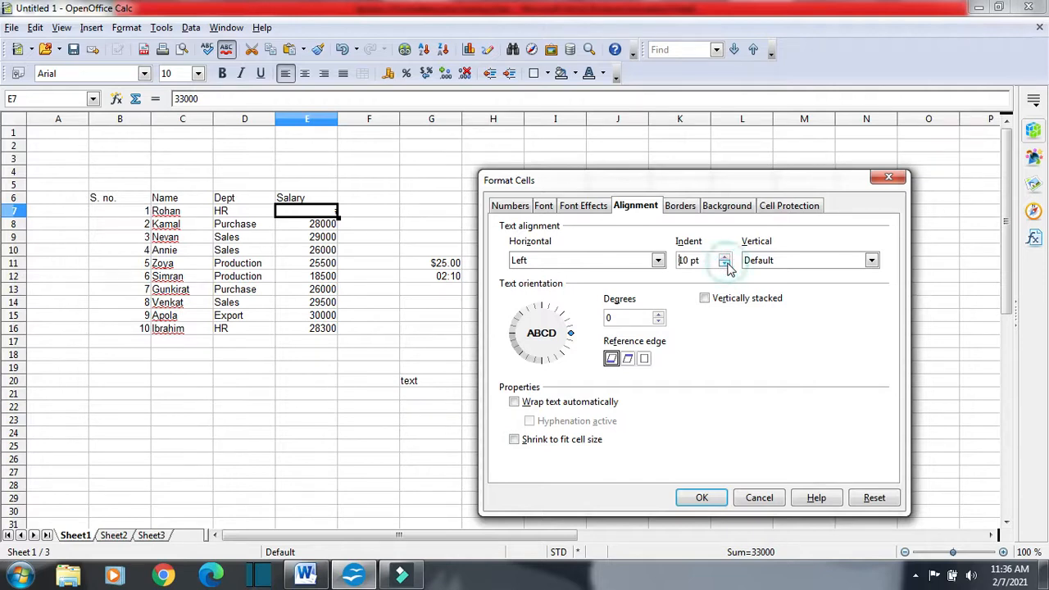
click(695, 496)
Step: Highlight the Right alignment description in the Word notes and return to Calc
click(322, 578)
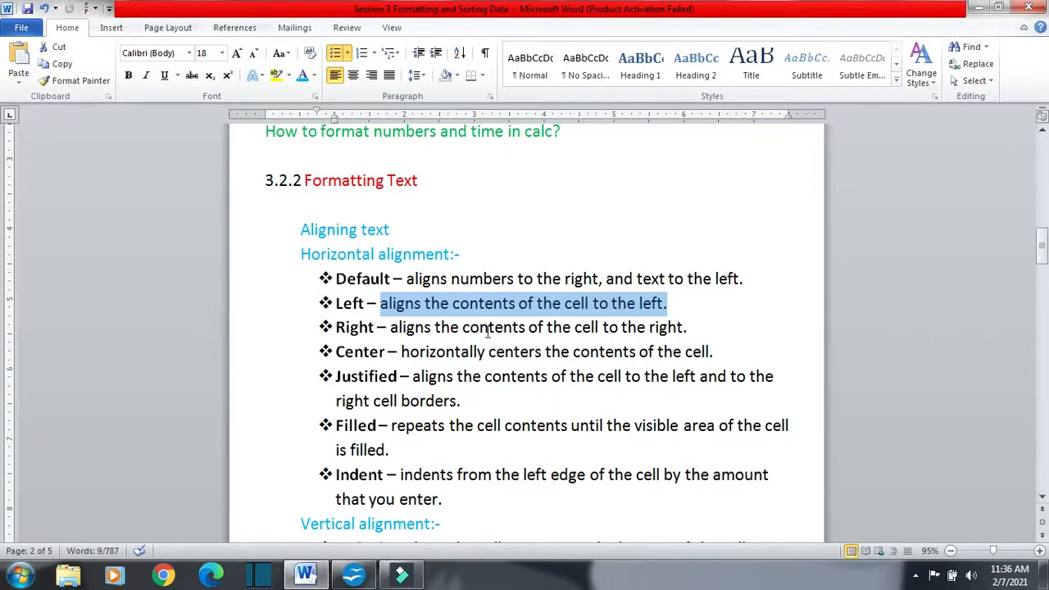
drag(391, 327, 695, 331)
click(368, 580)
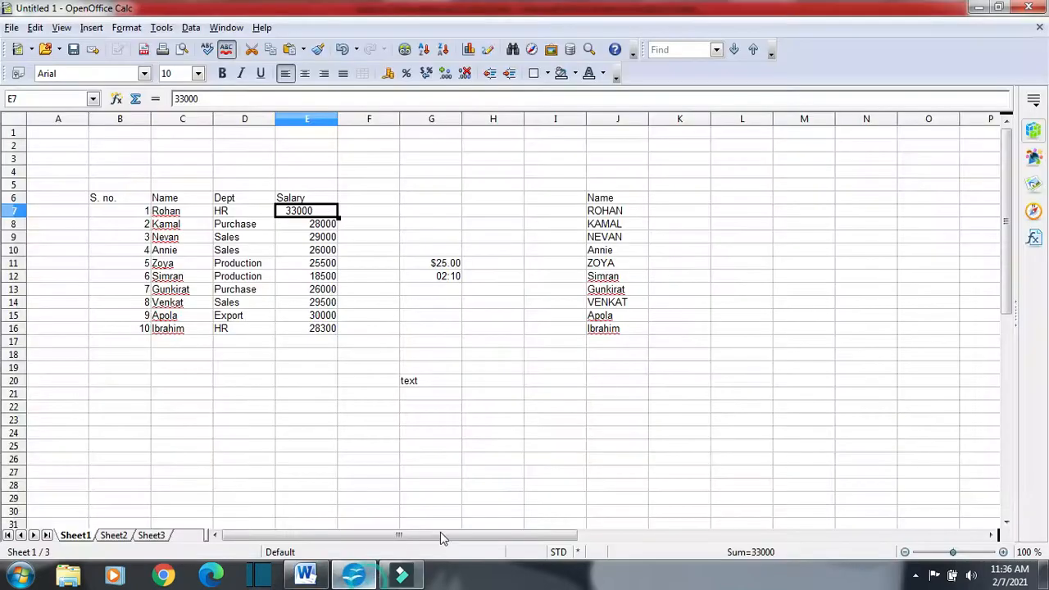
Step: Set the horizontal alignment of the text in cell G20 to Right
click(432, 384)
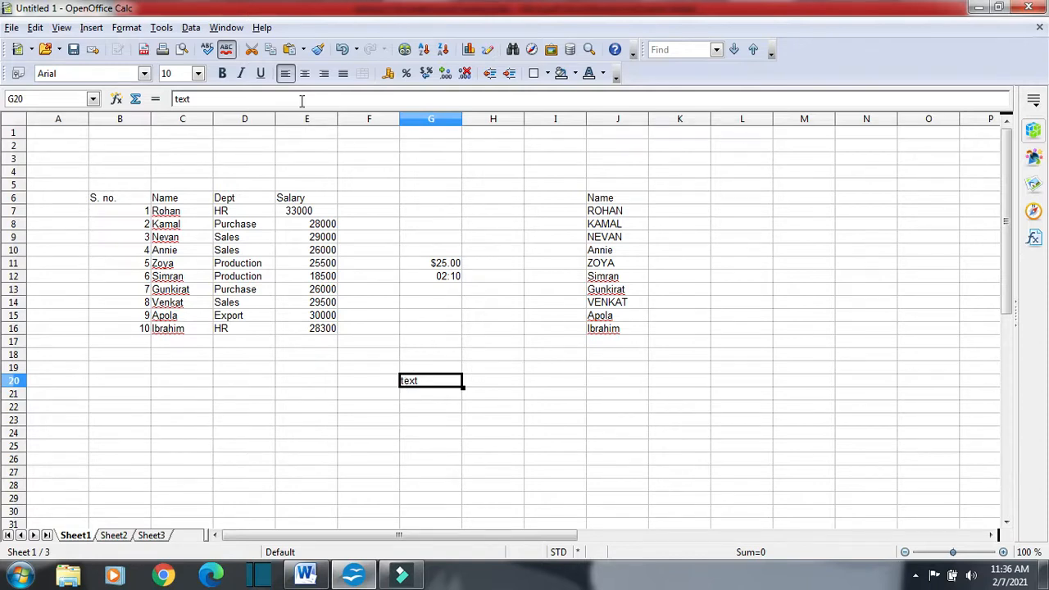
click(126, 27)
click(154, 82)
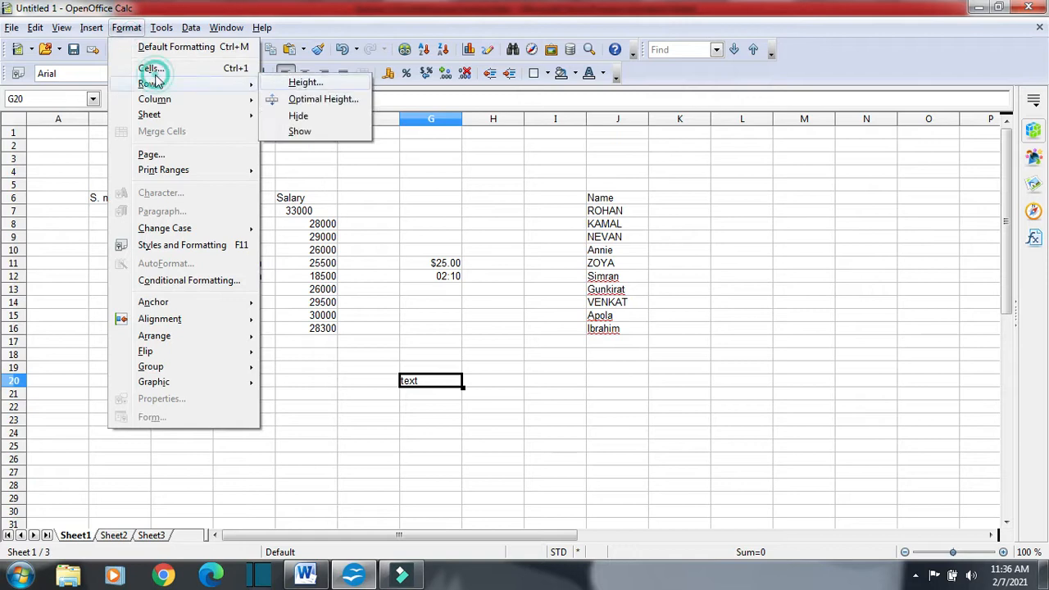
click(151, 68)
click(582, 270)
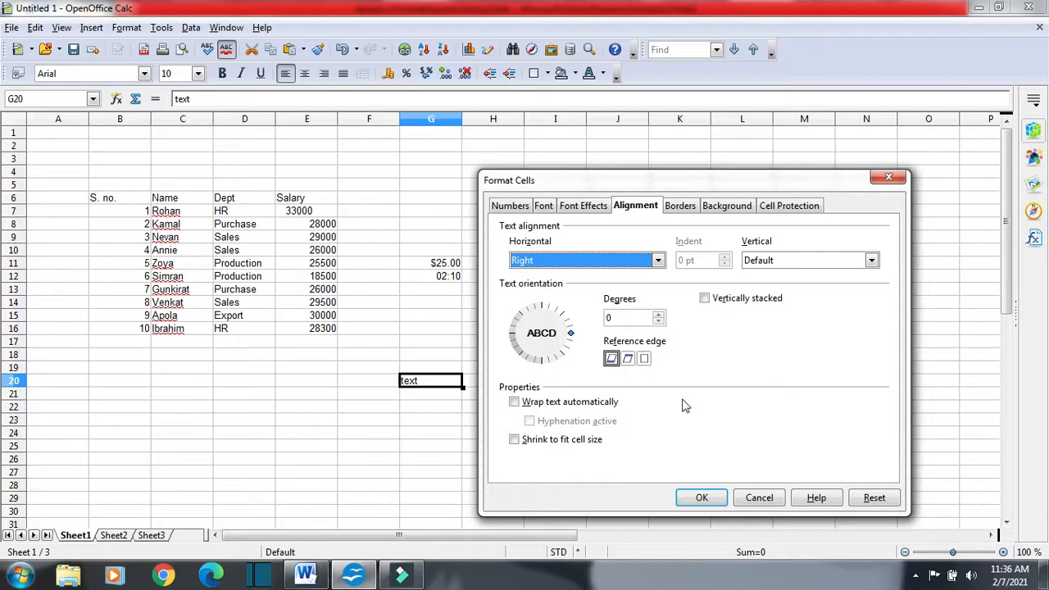
click(701, 499)
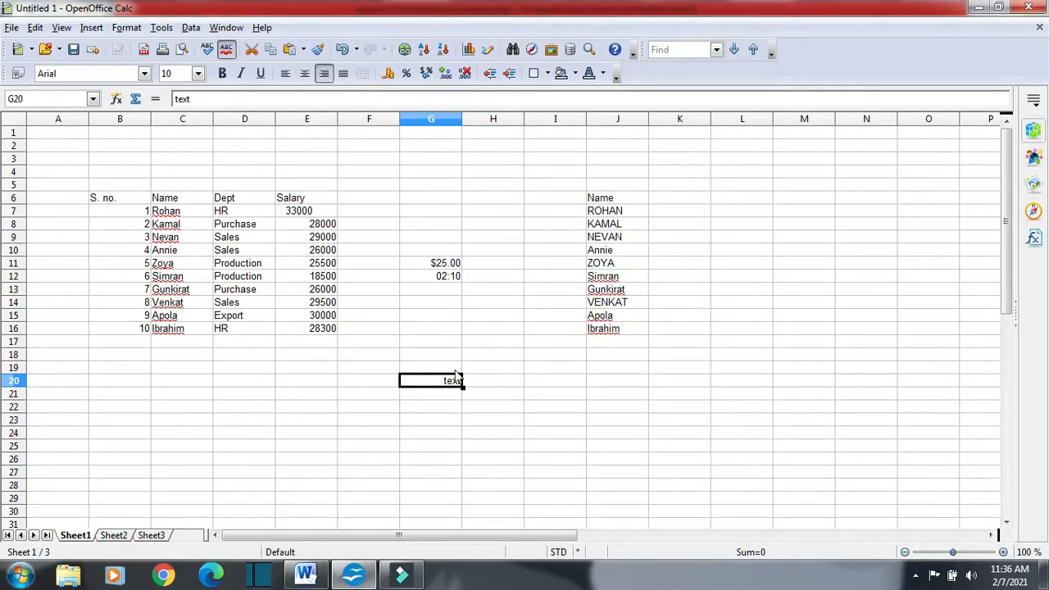
Step: Highlight the Center alignment description in the Word notes and return to Calc
click(307, 575)
drag(402, 353, 741, 361)
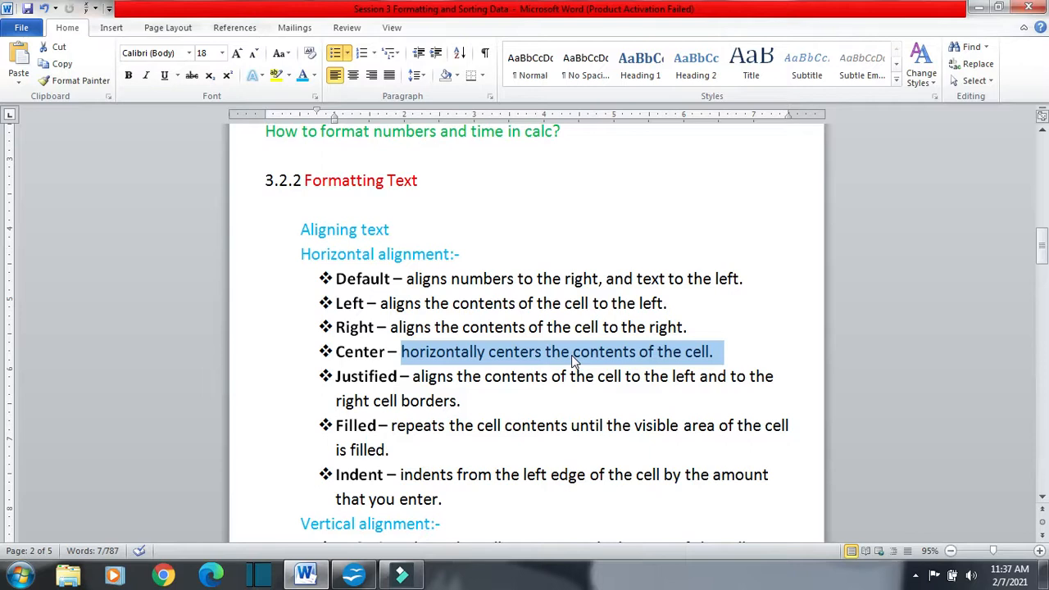
click(354, 574)
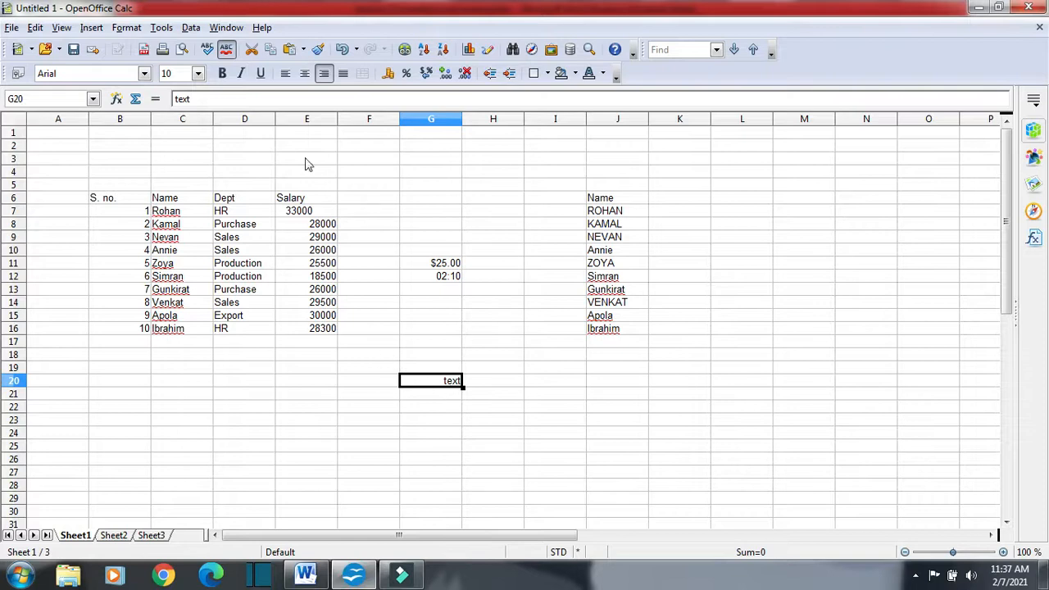
Step: Set the horizontal alignment of the text in cell G20 to Center
click(125, 28)
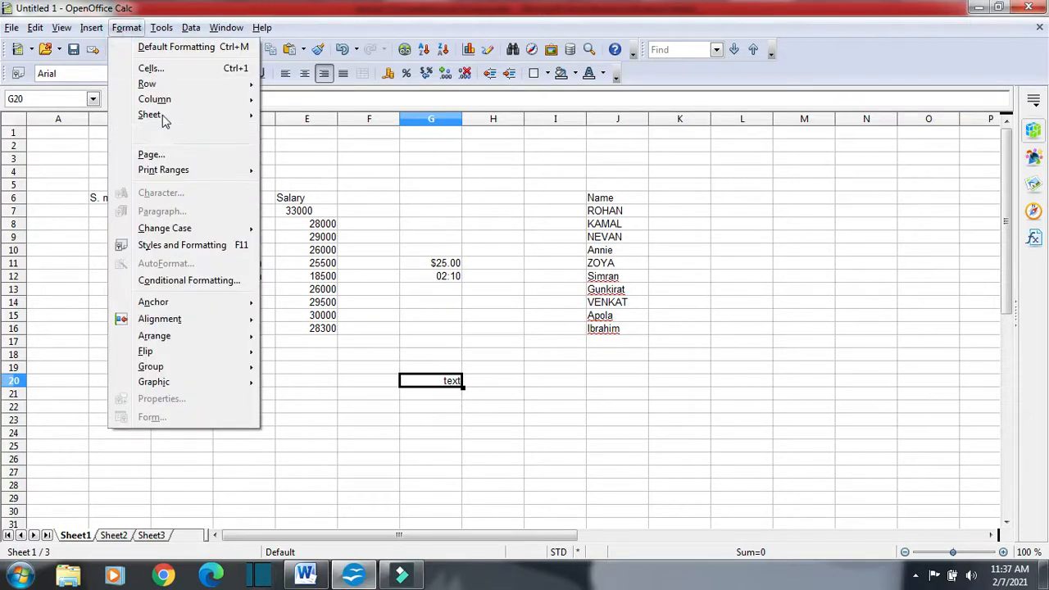
click(157, 68)
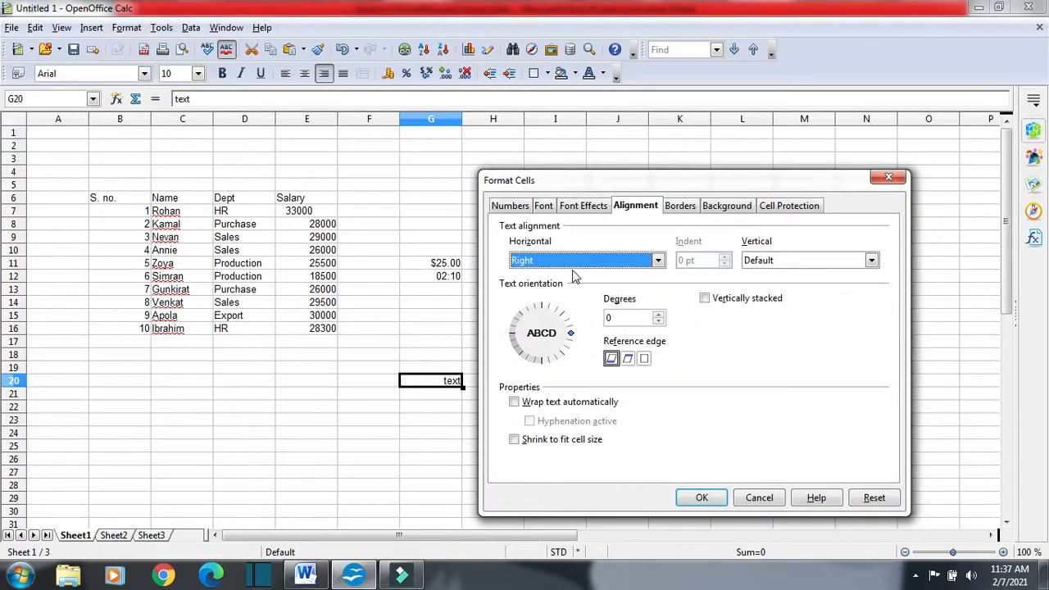
click(562, 260)
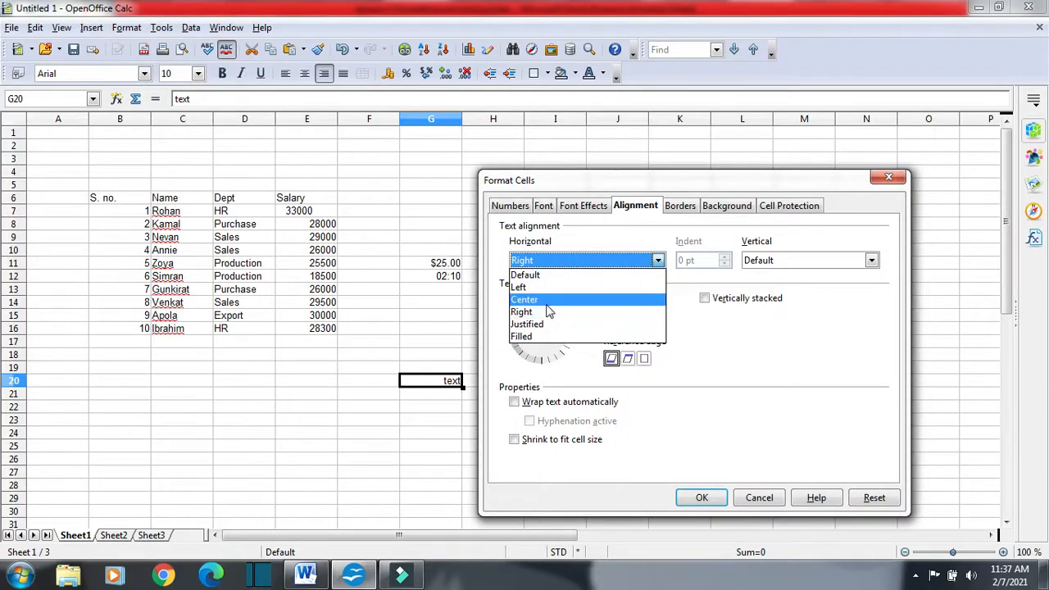
click(546, 301)
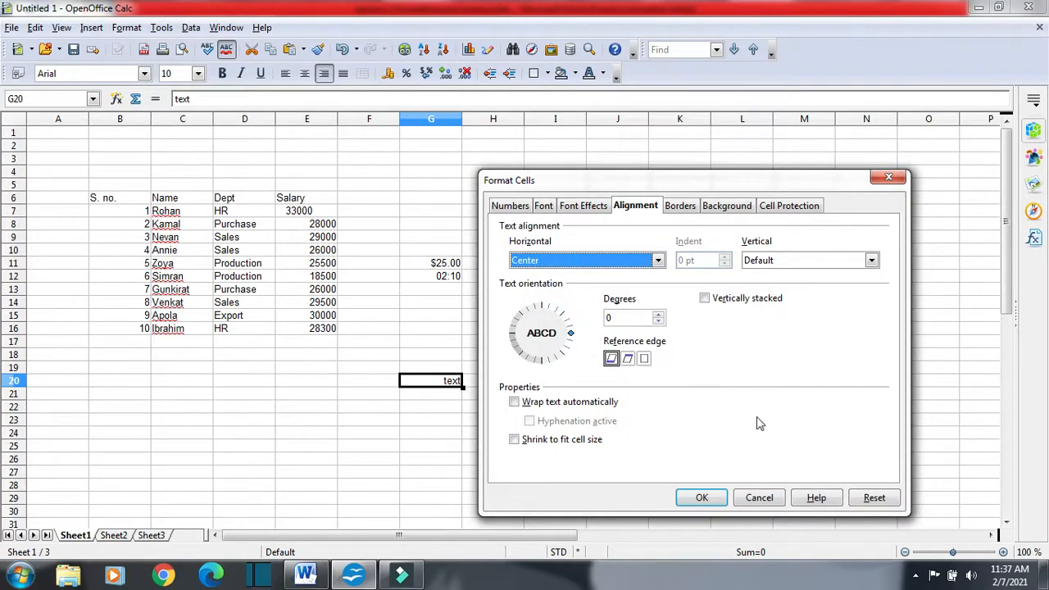
click(697, 498)
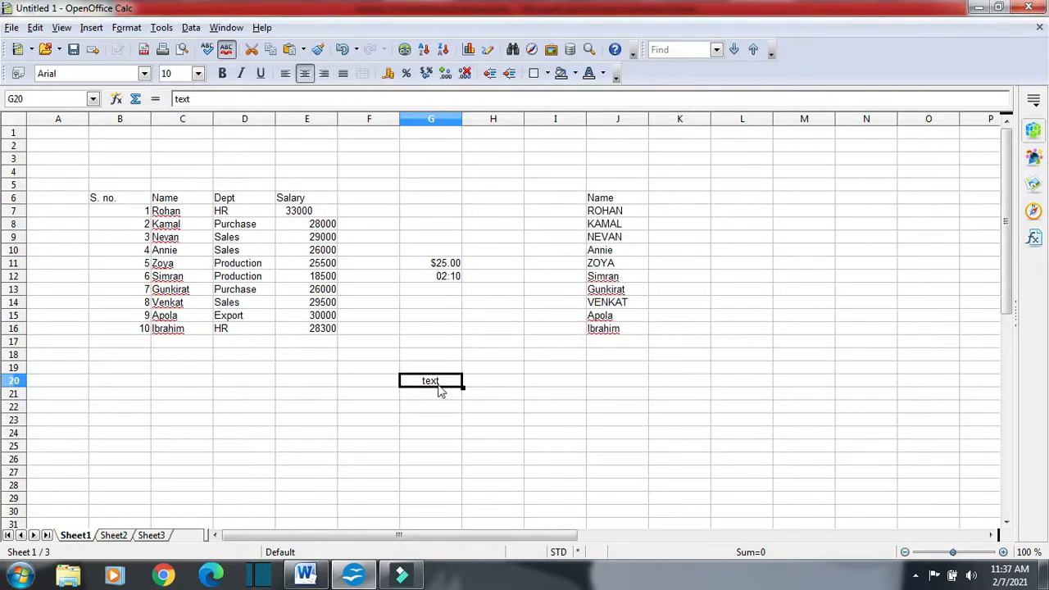
Step: Highlight the first part of the Justified alignment description in the Word notes and return to Calc
click(318, 574)
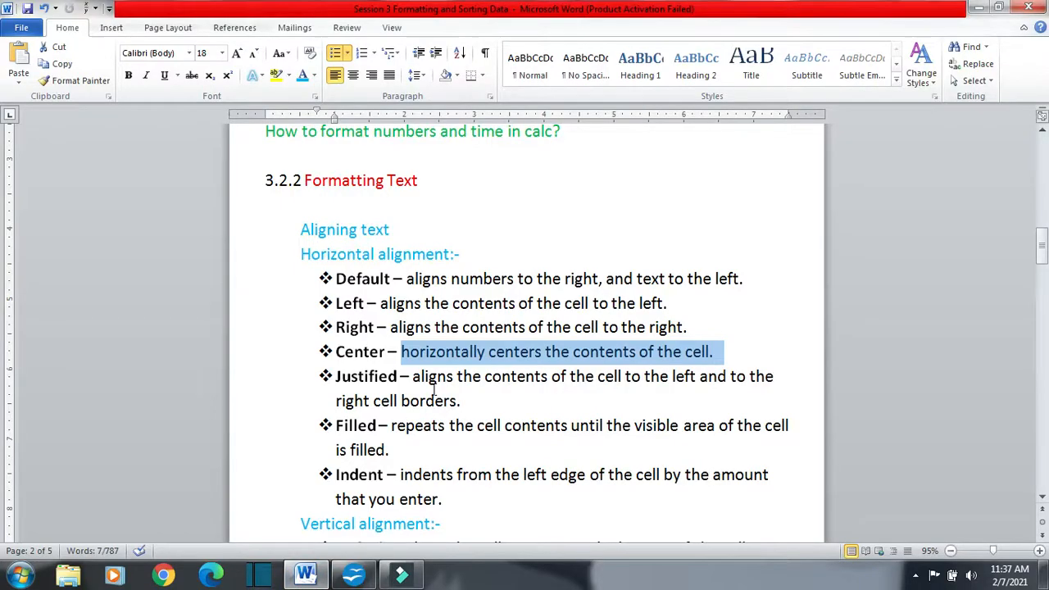
scroll(416, 379, down, 1)
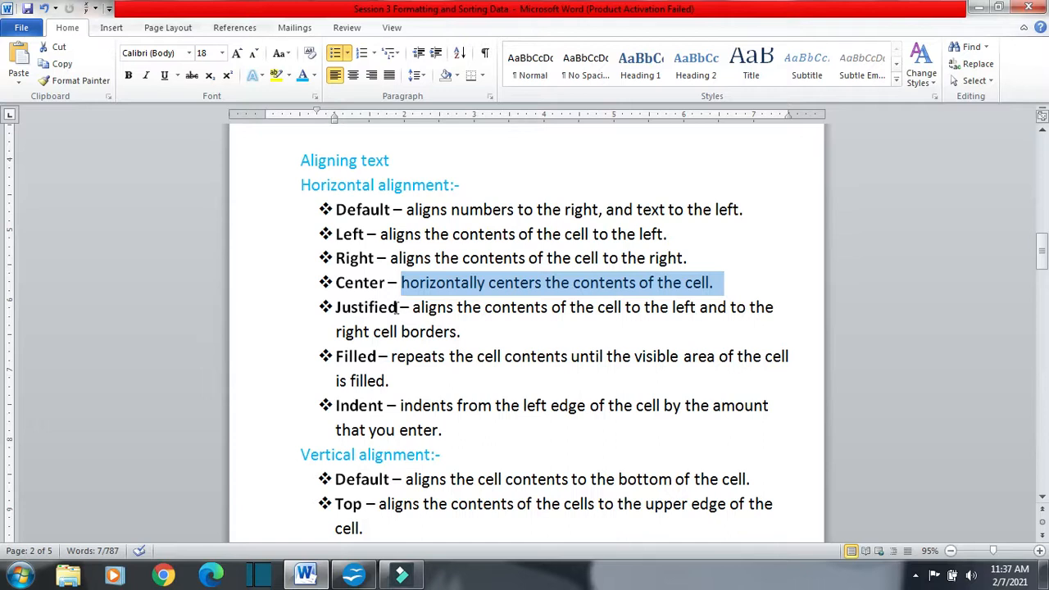
drag(413, 307, 494, 307)
drag(566, 312, 701, 319)
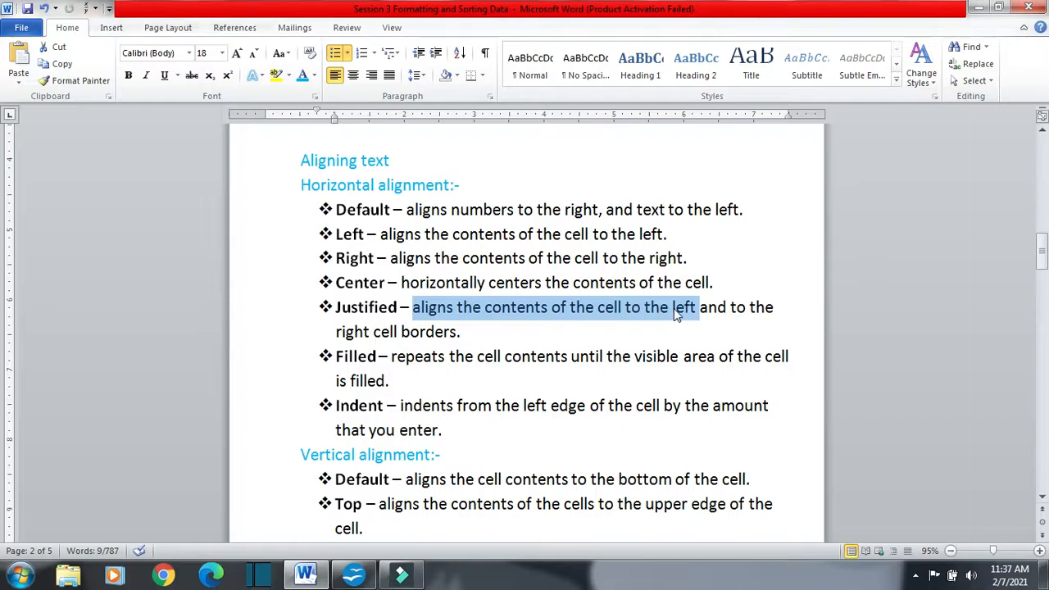
click(353, 575)
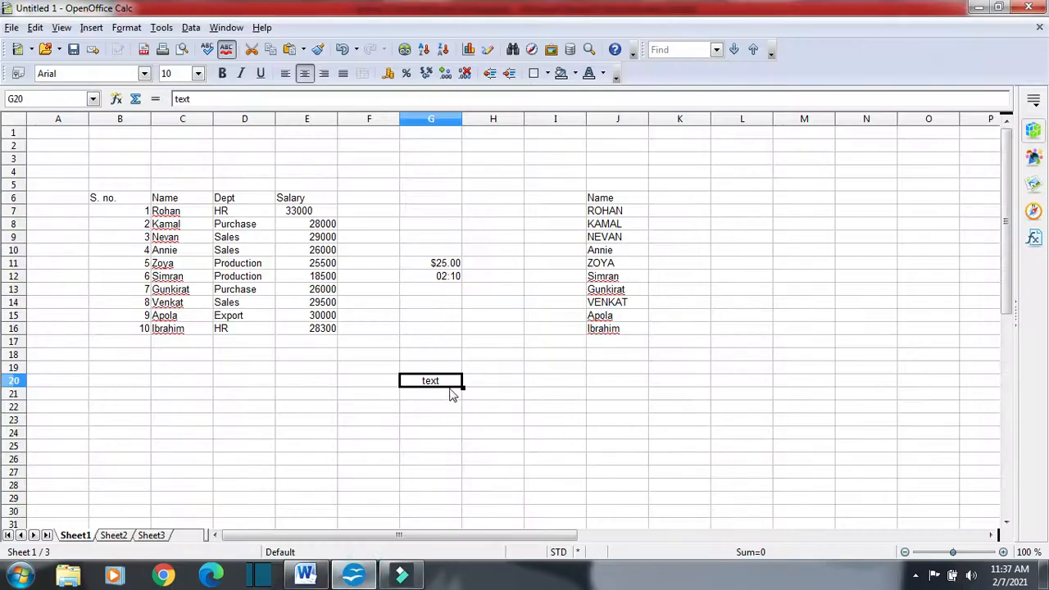
Step: Set the horizontal alignment of the text in cell G20 to Justified
click(125, 28)
click(135, 67)
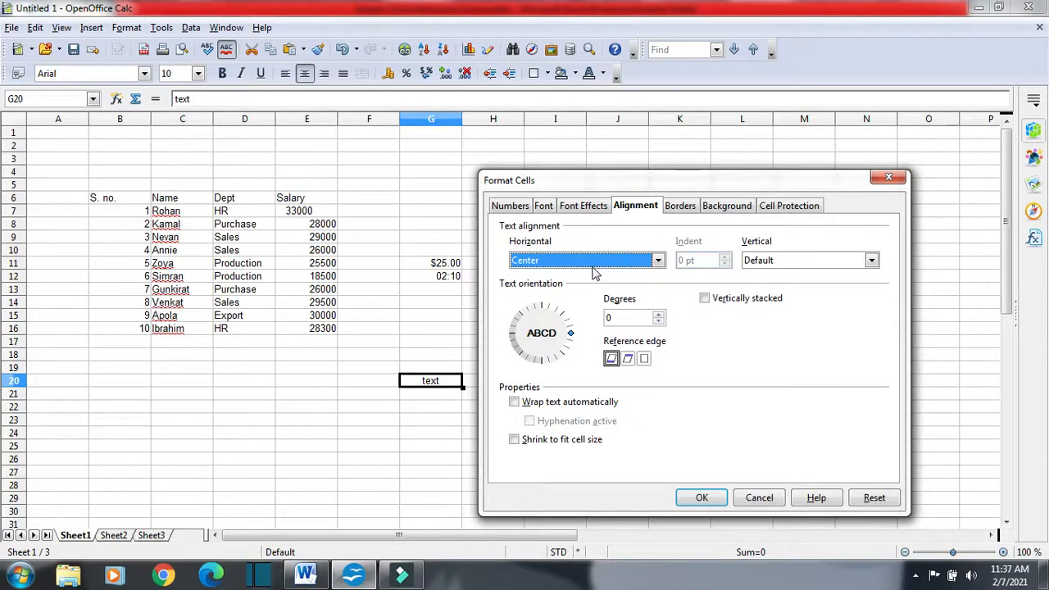
click(594, 262)
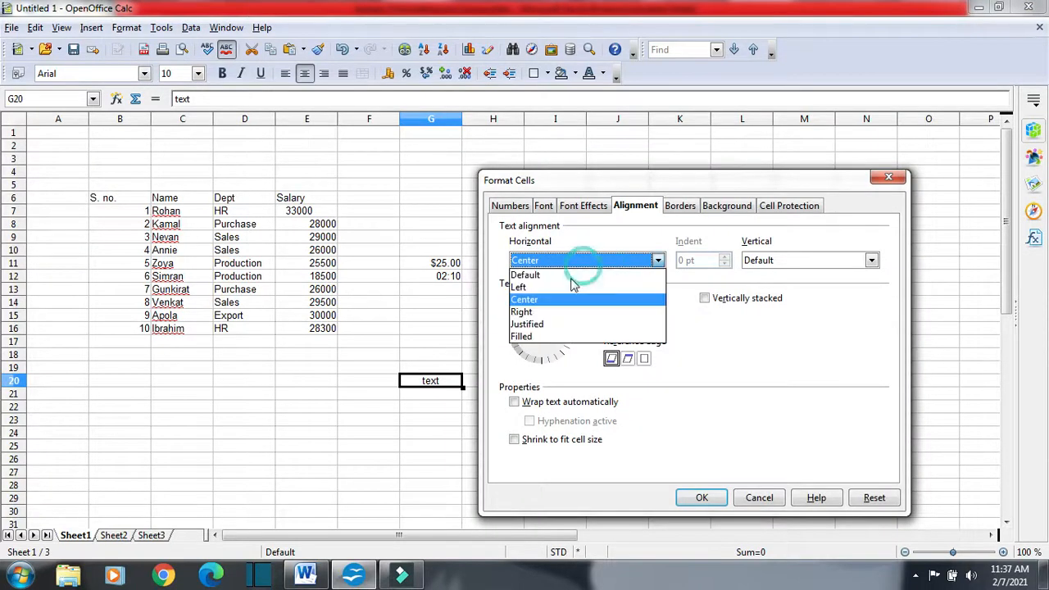
click(541, 325)
click(692, 500)
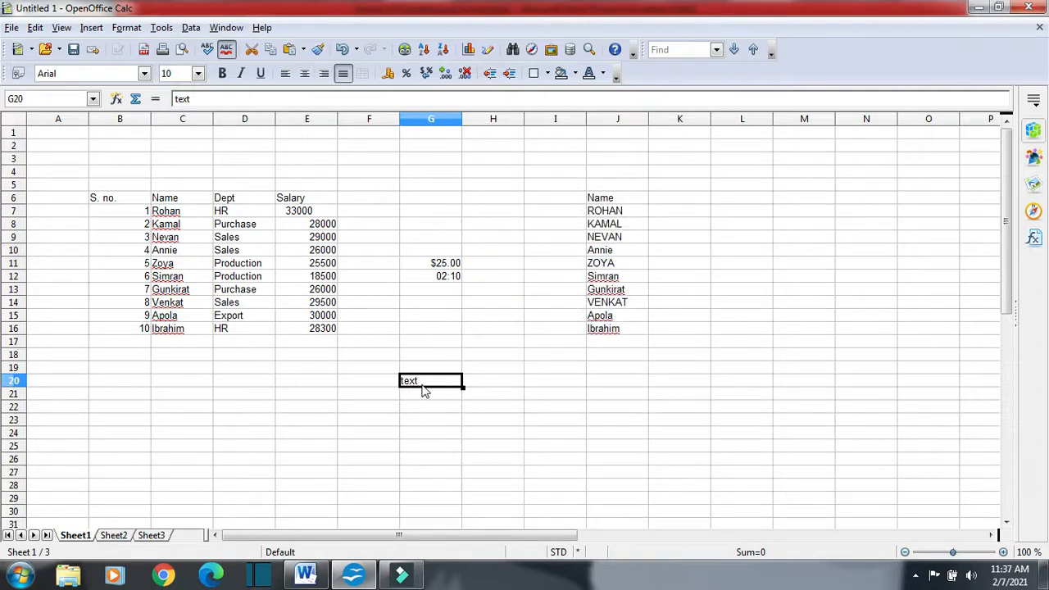
Step: Highlight the full Filled alignment description in the Word notes and return to Calc
click(306, 575)
scroll(569, 321, down, 1)
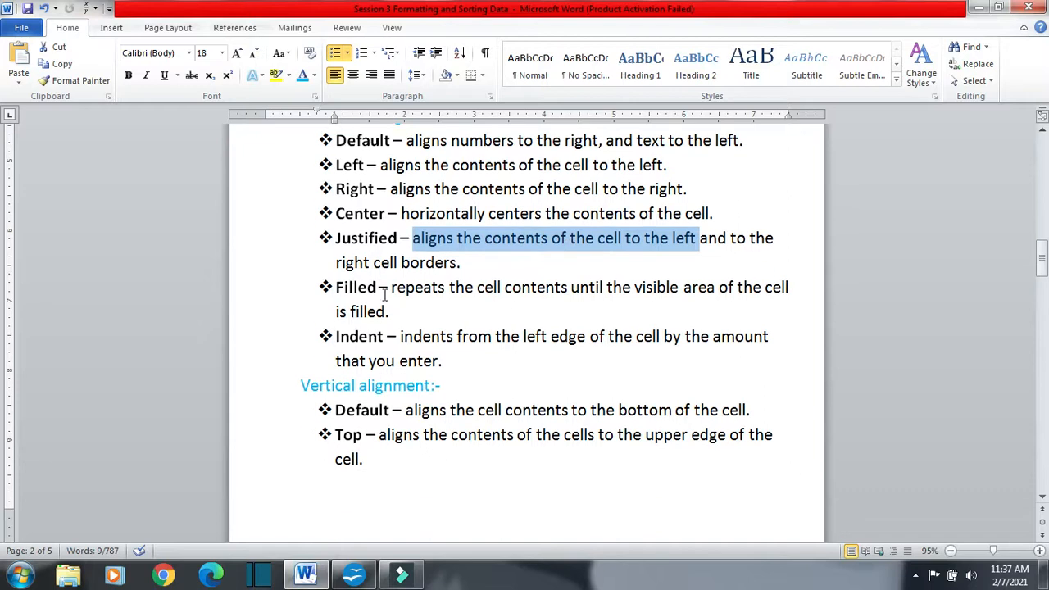
drag(391, 291, 556, 293)
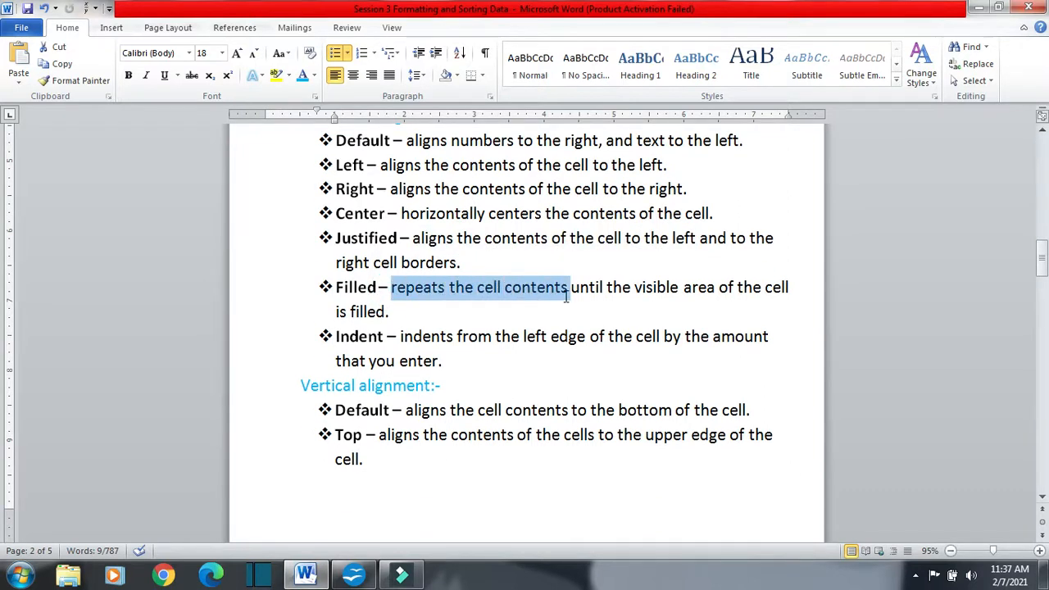
drag(566, 295, 807, 311)
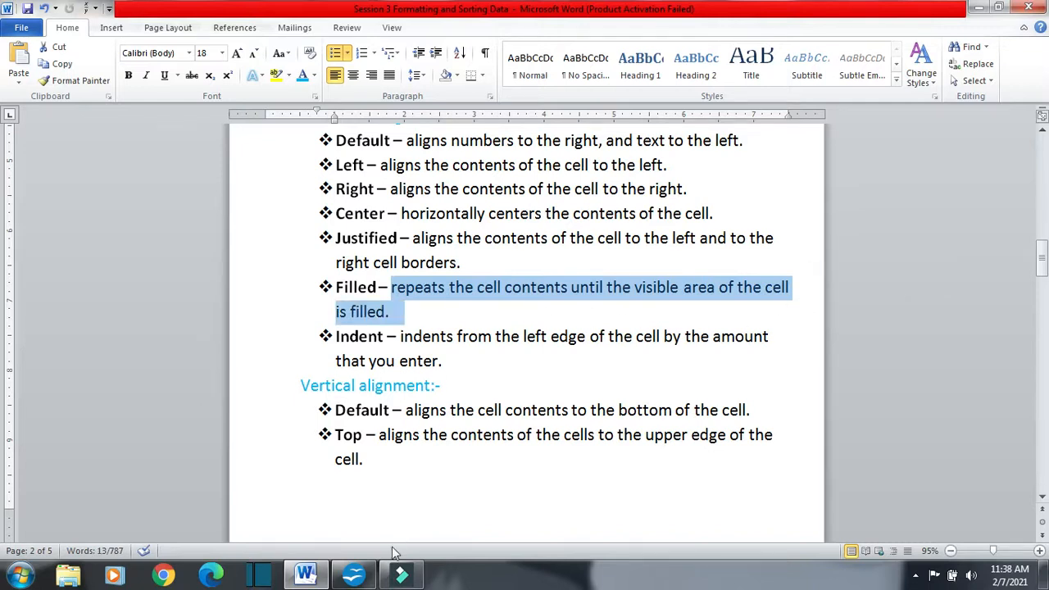
click(353, 574)
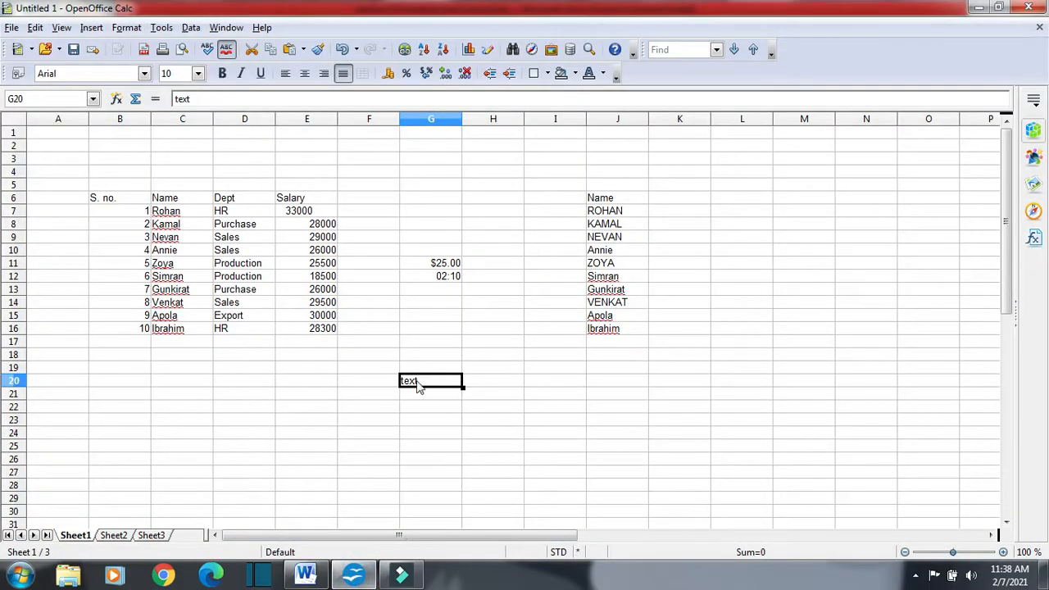
Step: Set the horizontal alignment of cell G20 to Filled, and test it by widening column G and narrowing it again
click(127, 27)
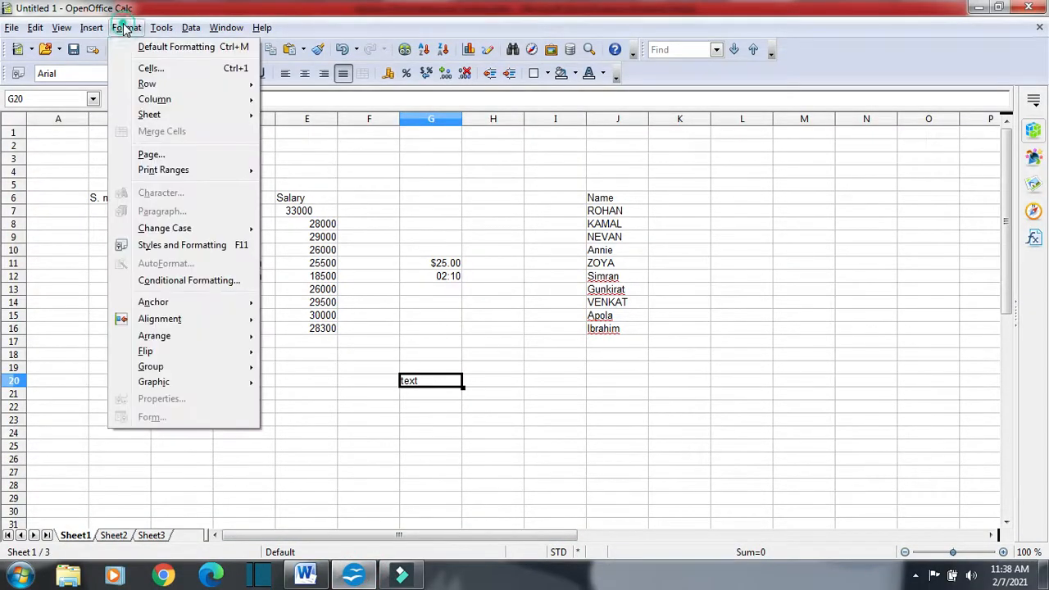
click(148, 69)
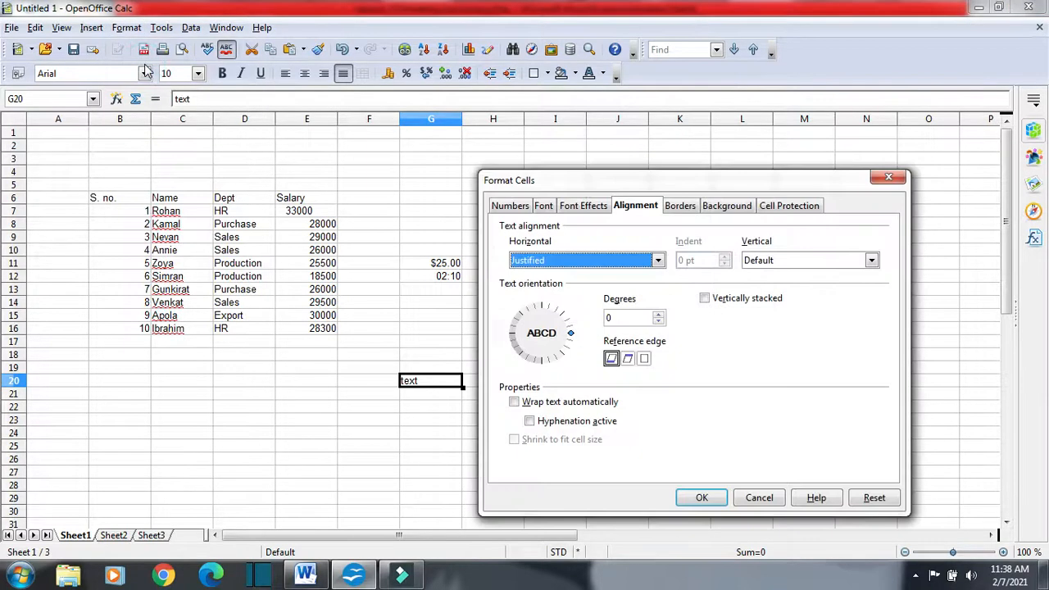
click(658, 260)
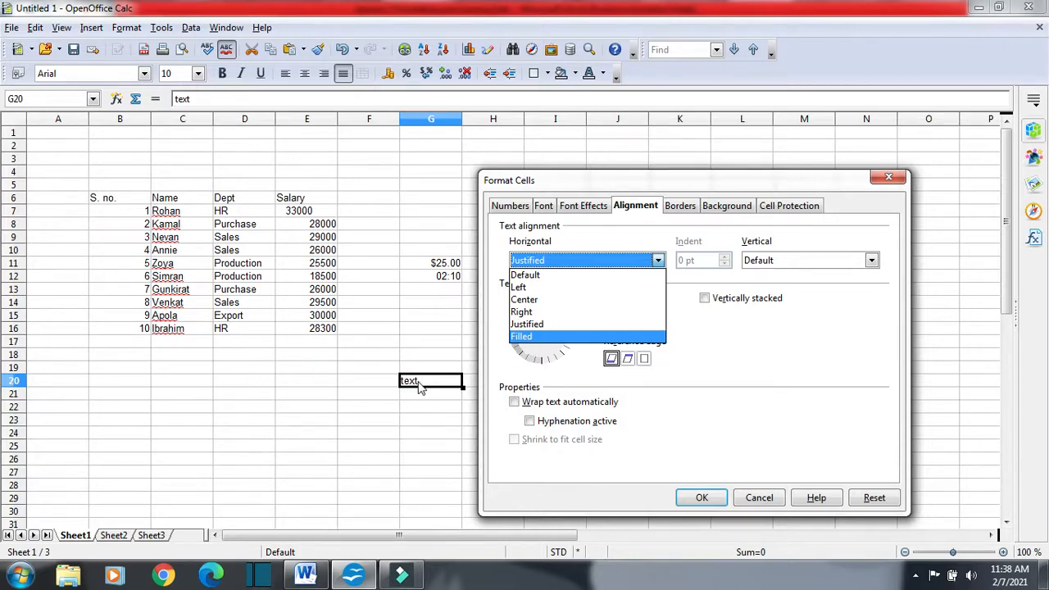
click(526, 337)
click(700, 498)
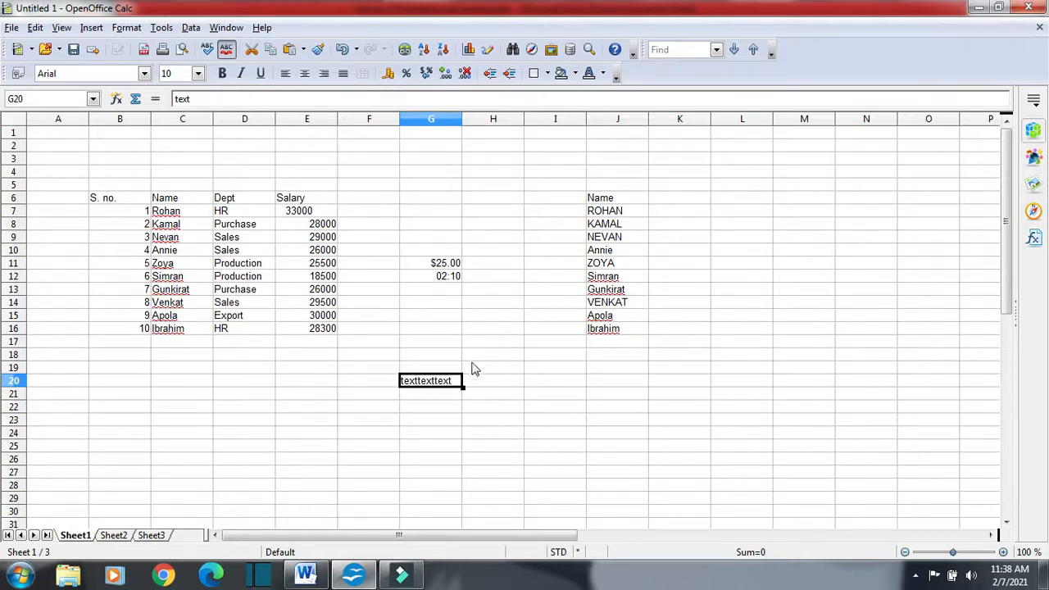
drag(462, 119, 522, 124)
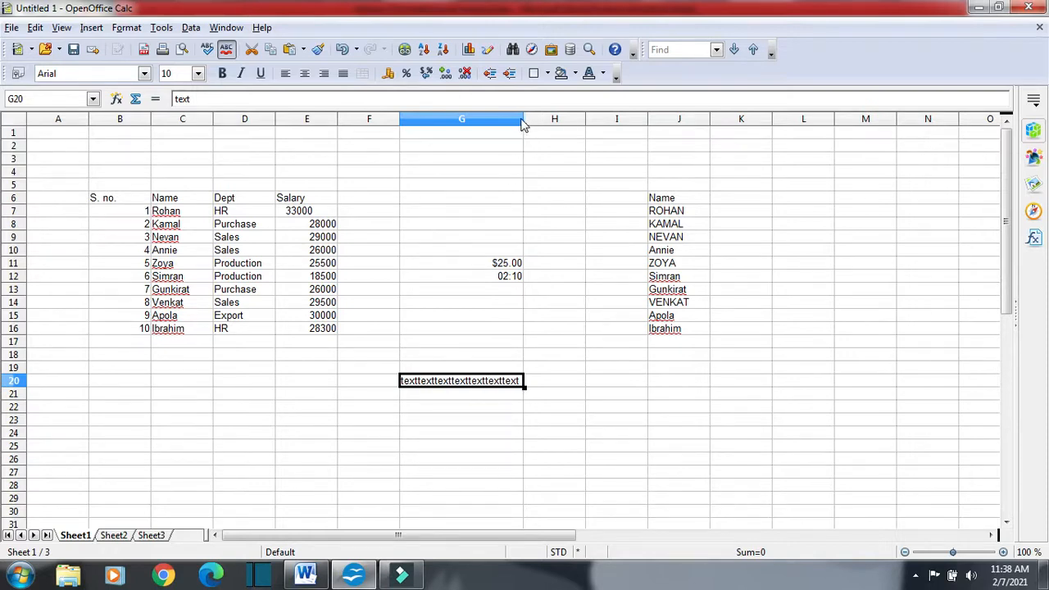
drag(525, 119, 458, 121)
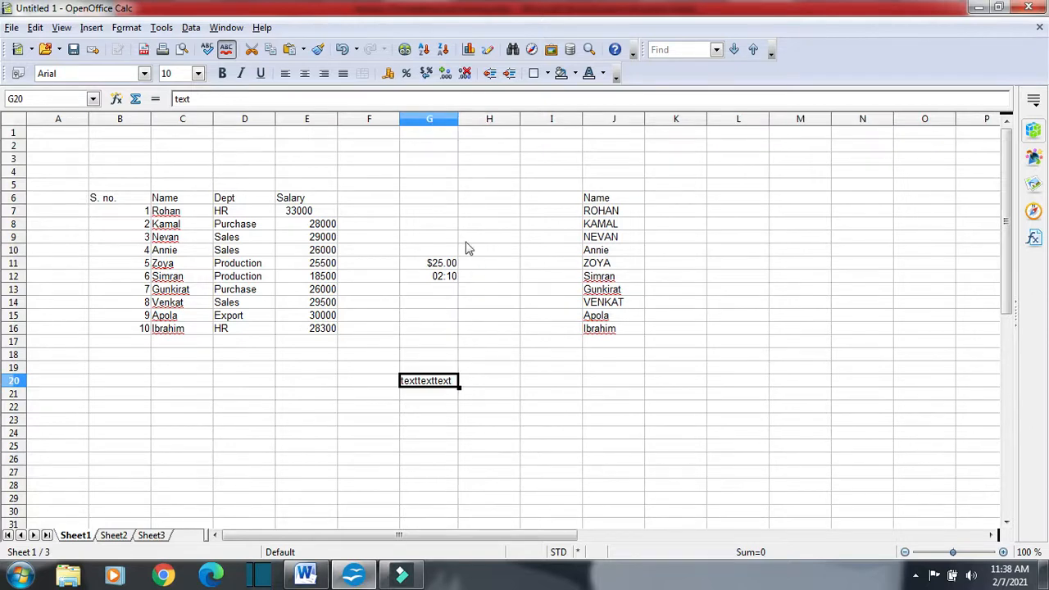
Step: Highlight the Vertical alignment heading in the Word notes, review its options and return to Calc
click(305, 574)
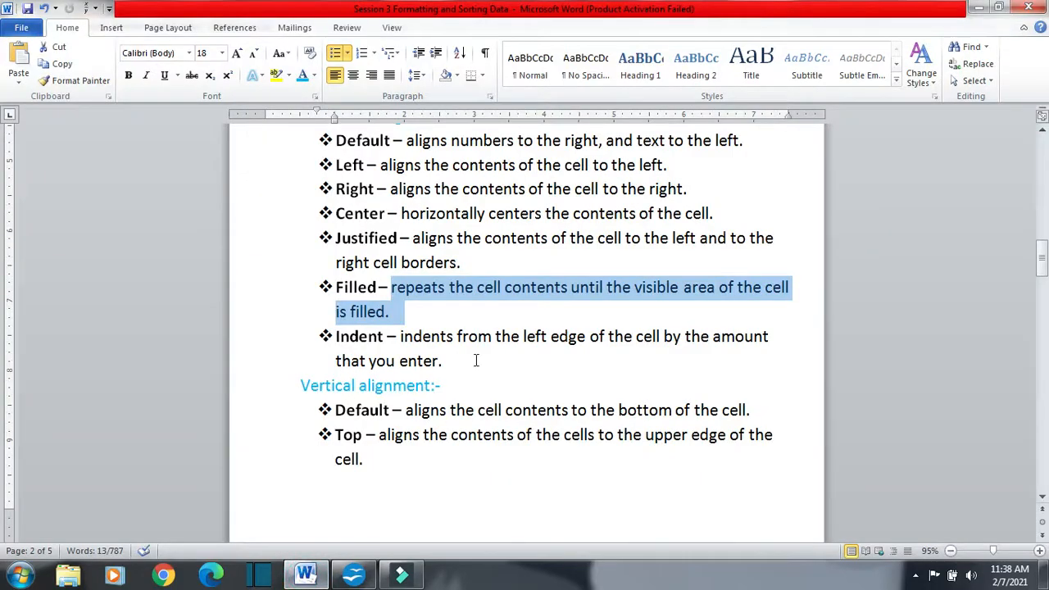
scroll(475, 359, down, 1)
scroll(476, 359, down, 1)
drag(299, 282, 464, 286)
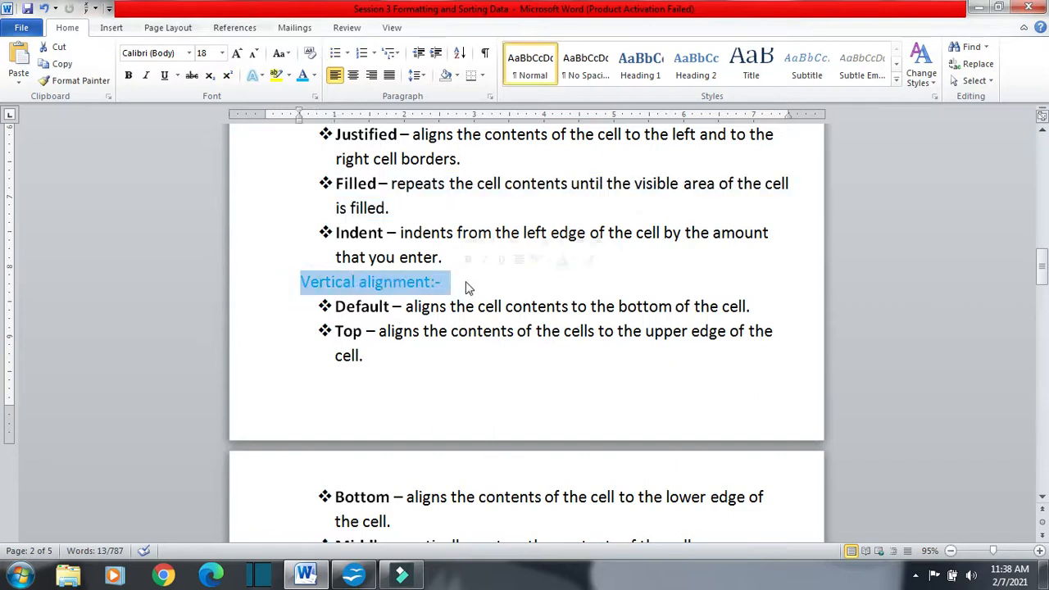
scroll(459, 323, down, 2)
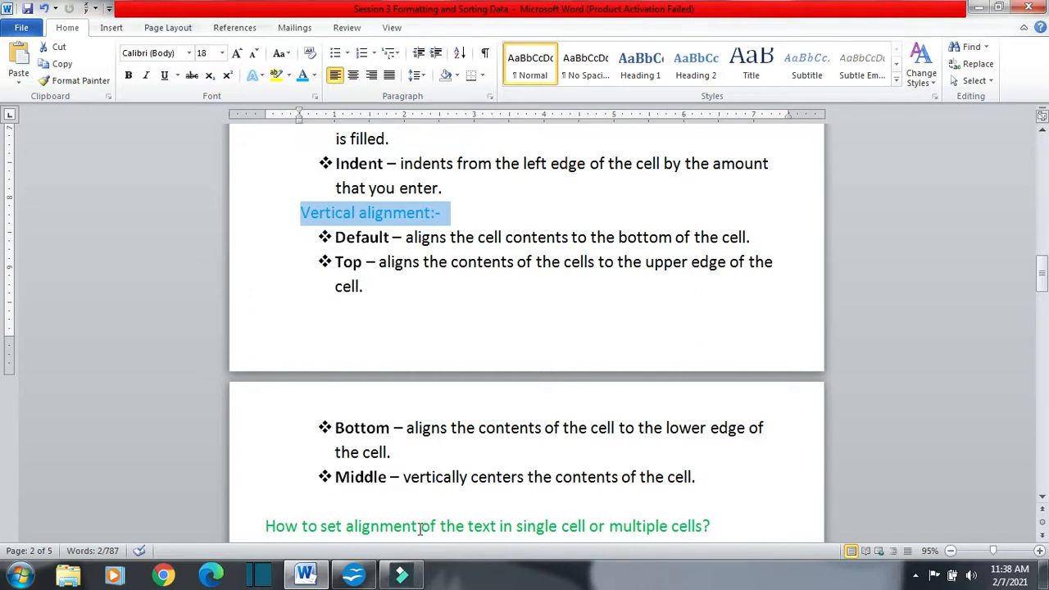
click(353, 576)
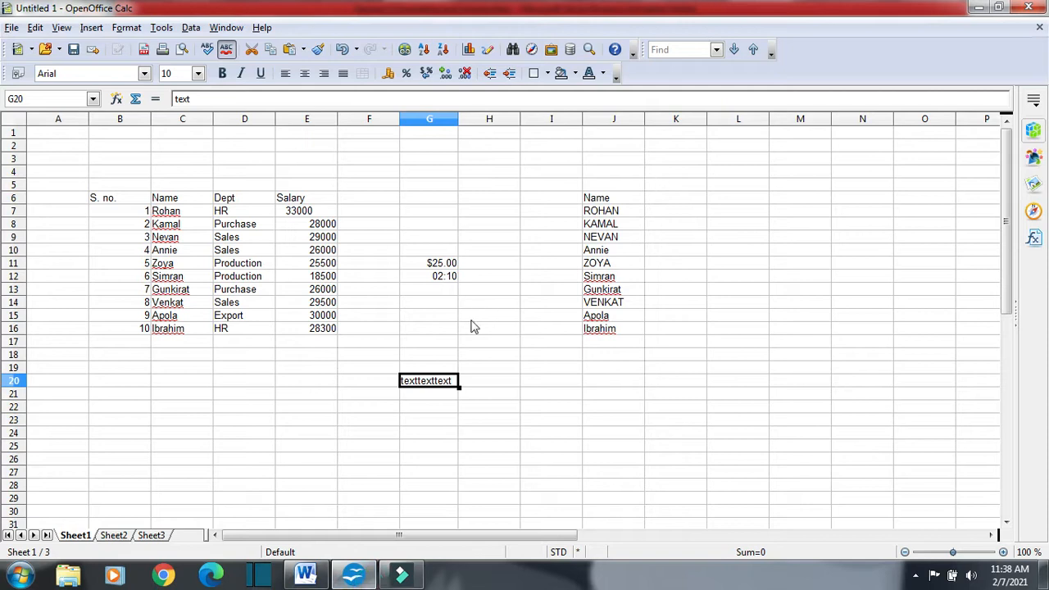
Step: Enlarge cell G20 by increasing the height of row 20 and the width of column G
drag(18, 385, 24, 452)
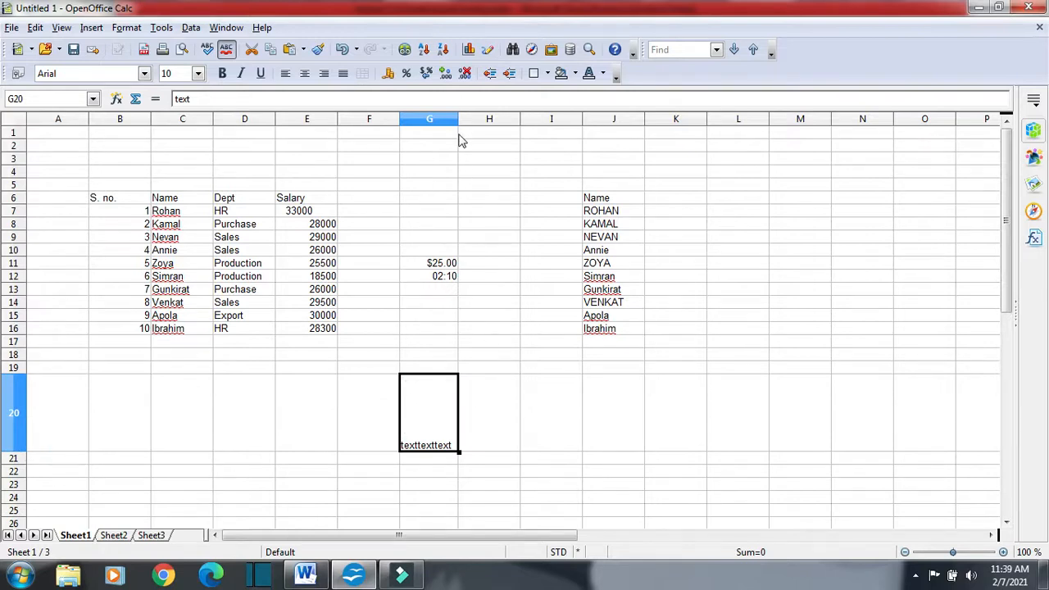
drag(458, 120, 519, 123)
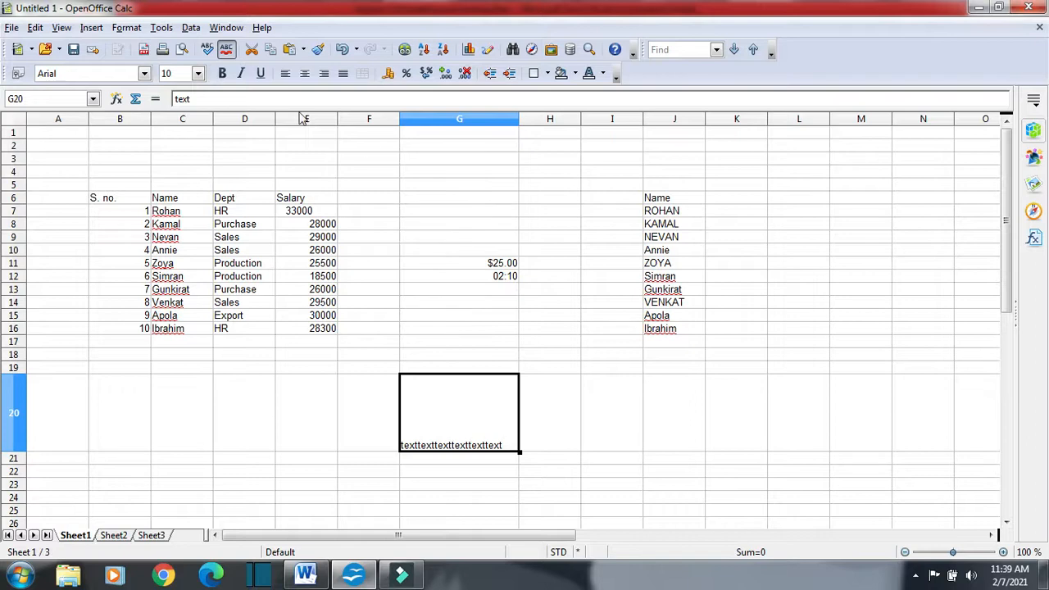
Step: Set the horizontal alignment of cell G20 to Left
click(132, 28)
click(151, 70)
click(597, 260)
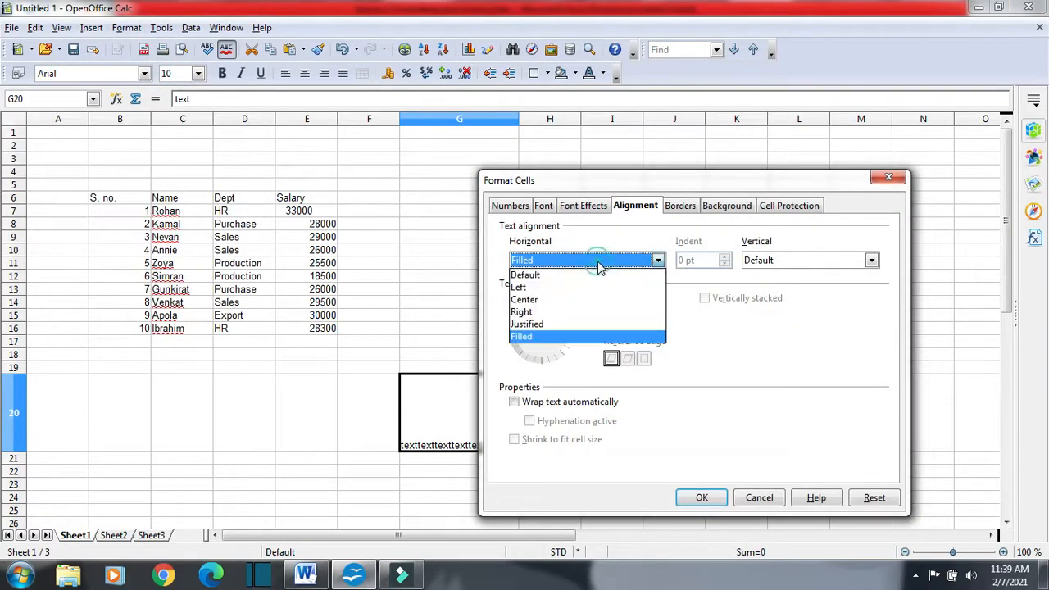
click(545, 288)
click(698, 497)
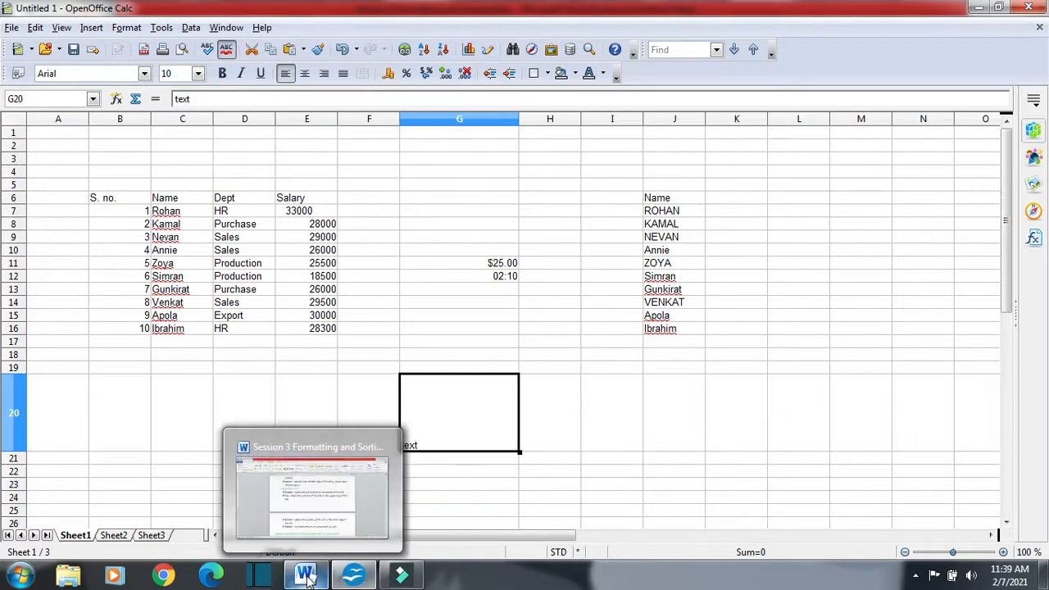
Step: Highlight the Default option under Vertical alignment in the Word notes and return to Calc
click(309, 524)
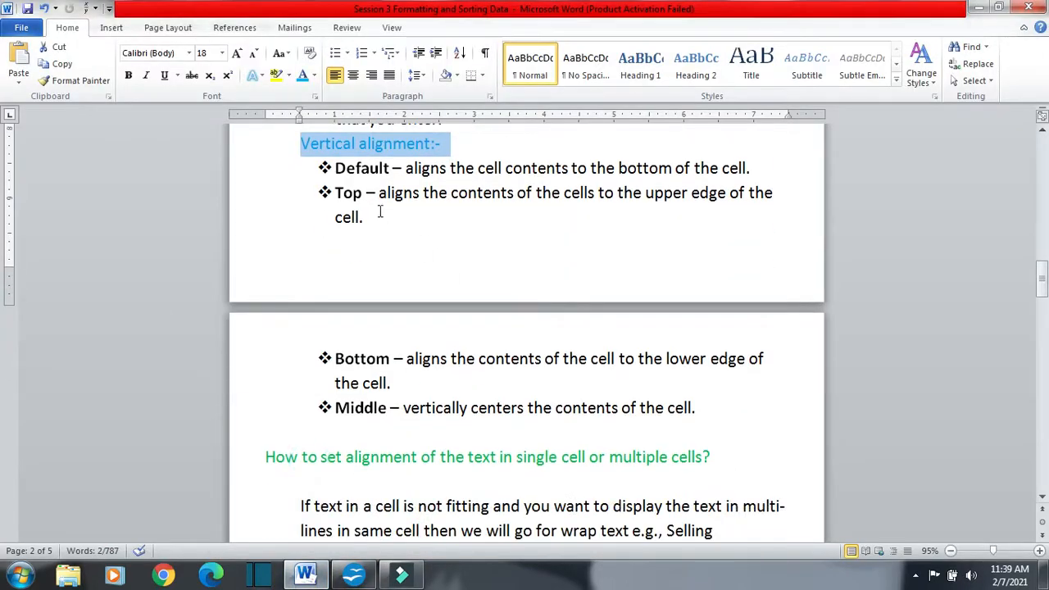
drag(334, 169, 391, 168)
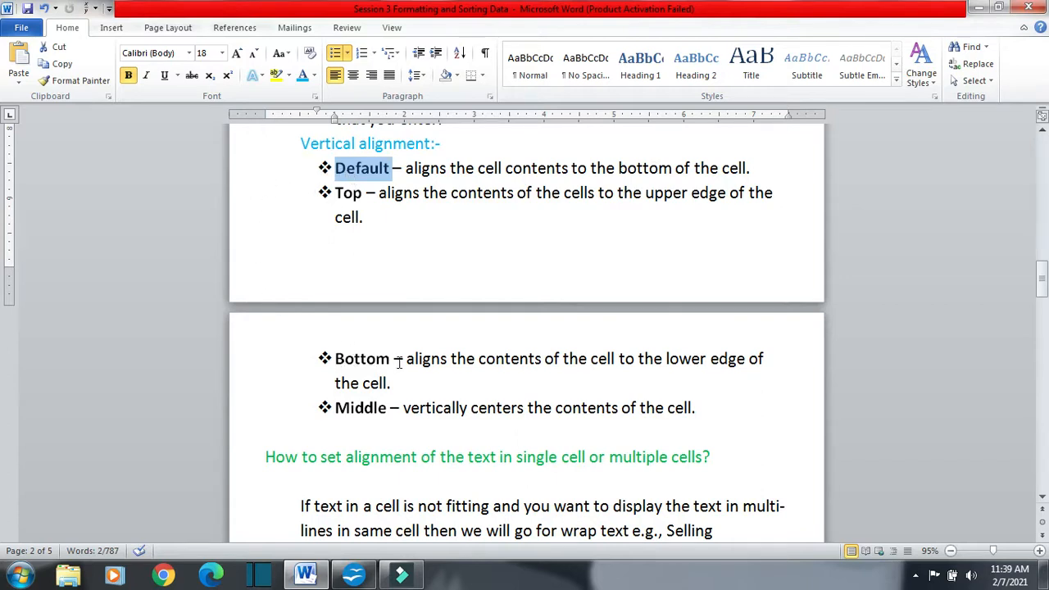
click(353, 575)
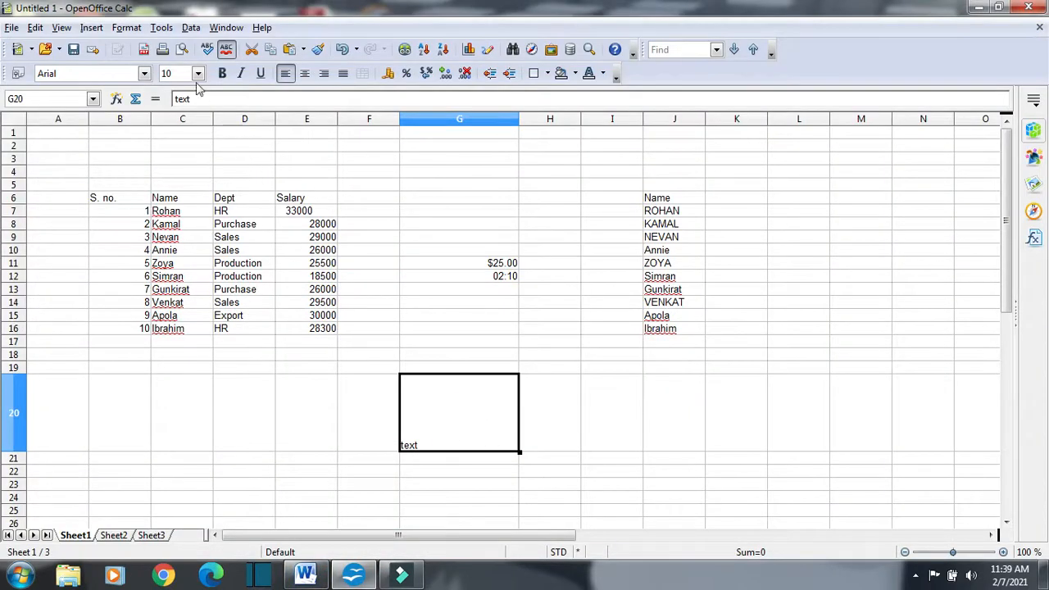
Step: Apply the Default vertical alignment to cell G20
click(131, 29)
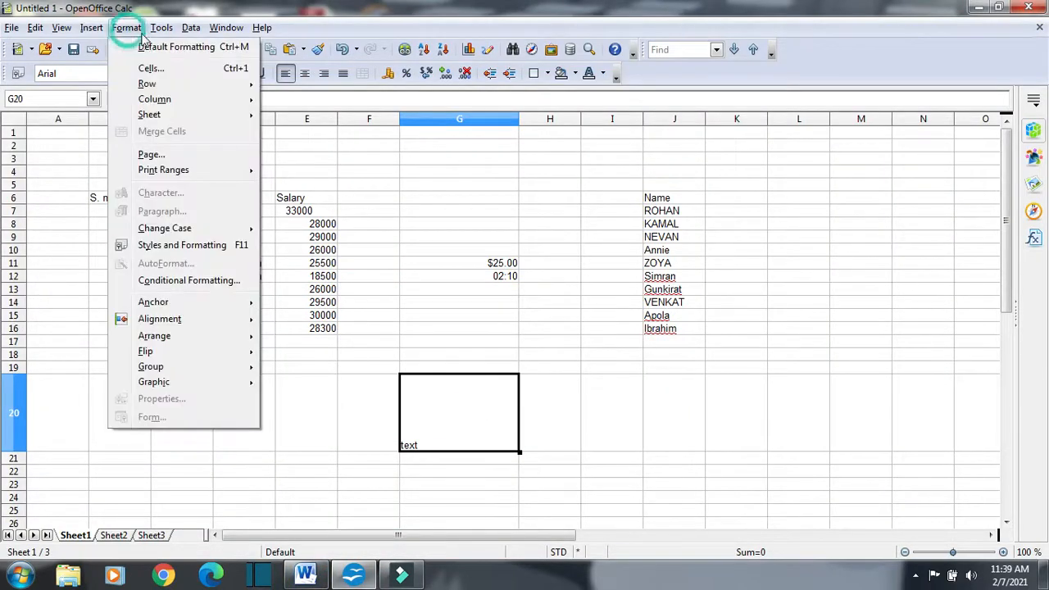
click(145, 69)
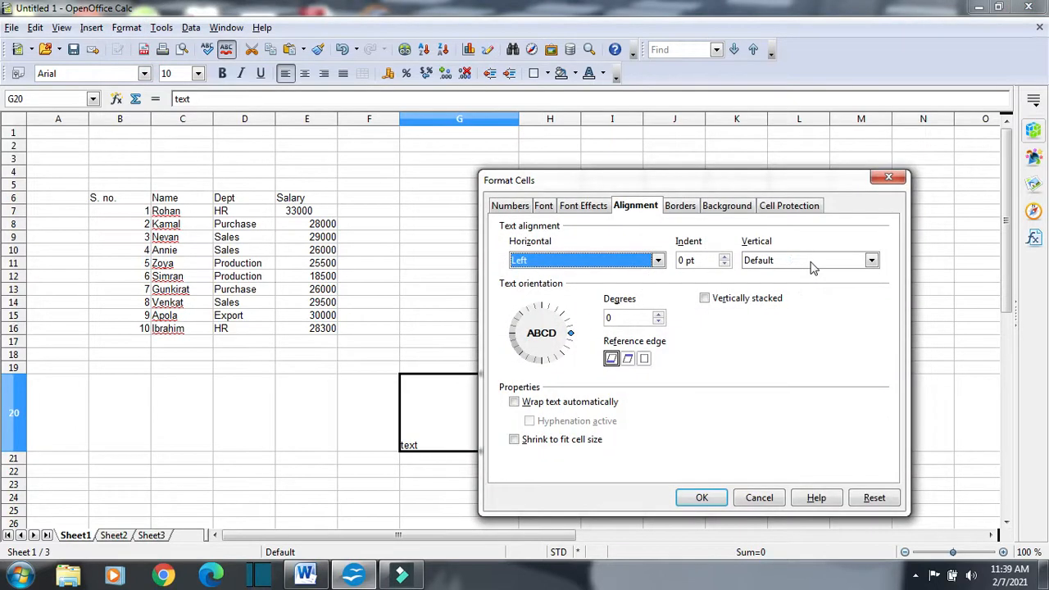
click(871, 262)
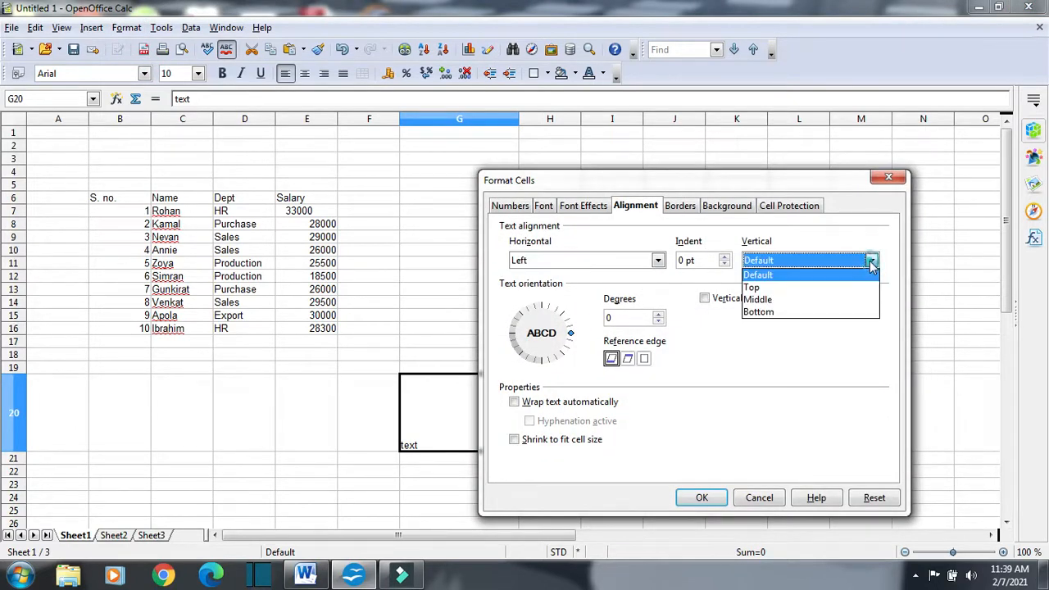
click(785, 276)
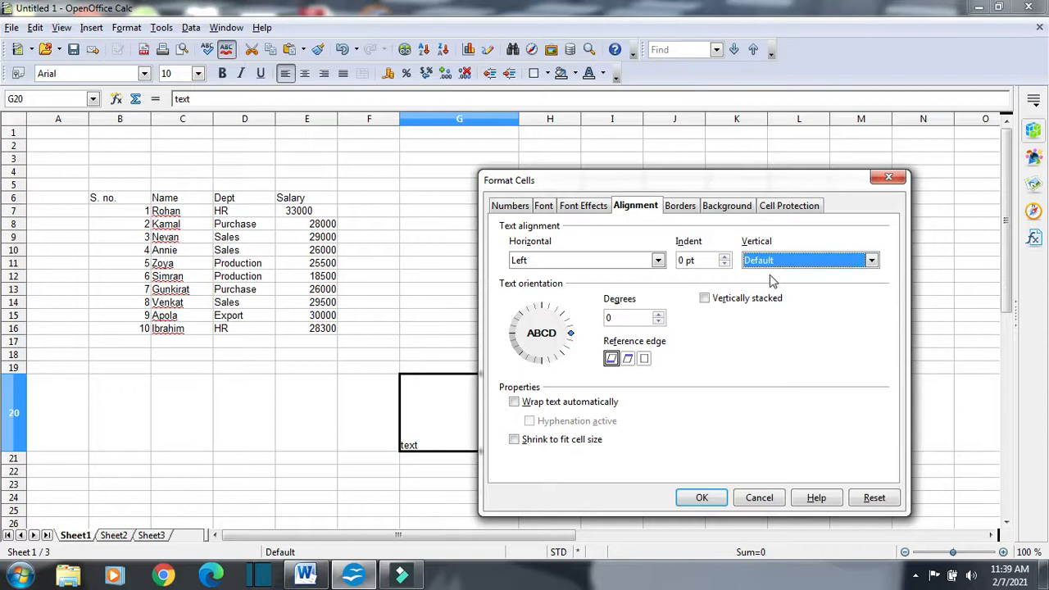
click(702, 498)
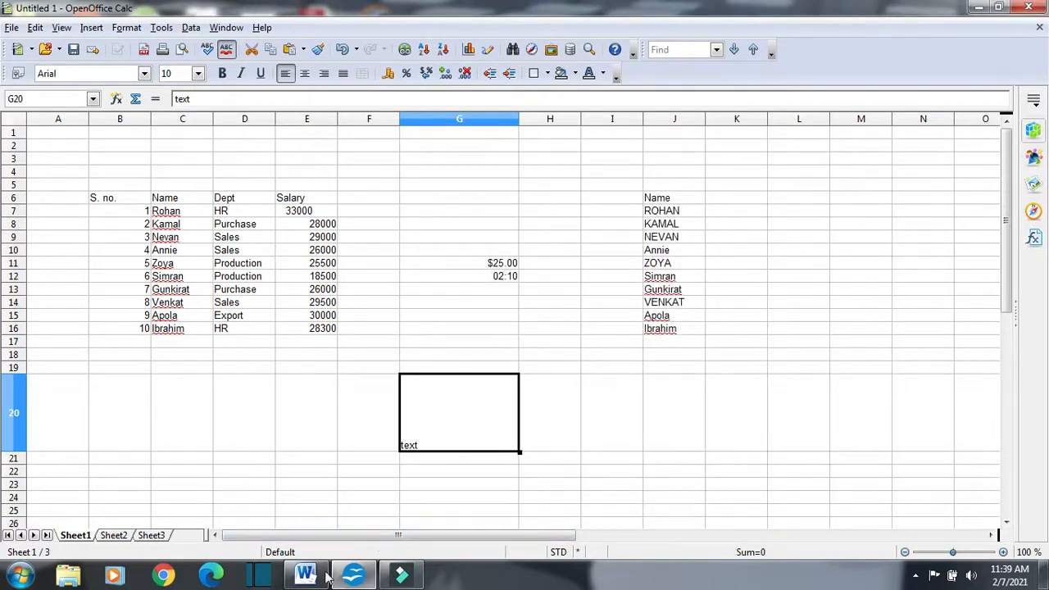
Step: Highlight the Default description and the Top option under Vertical alignment in the Word notes, and return to Calc
click(403, 347)
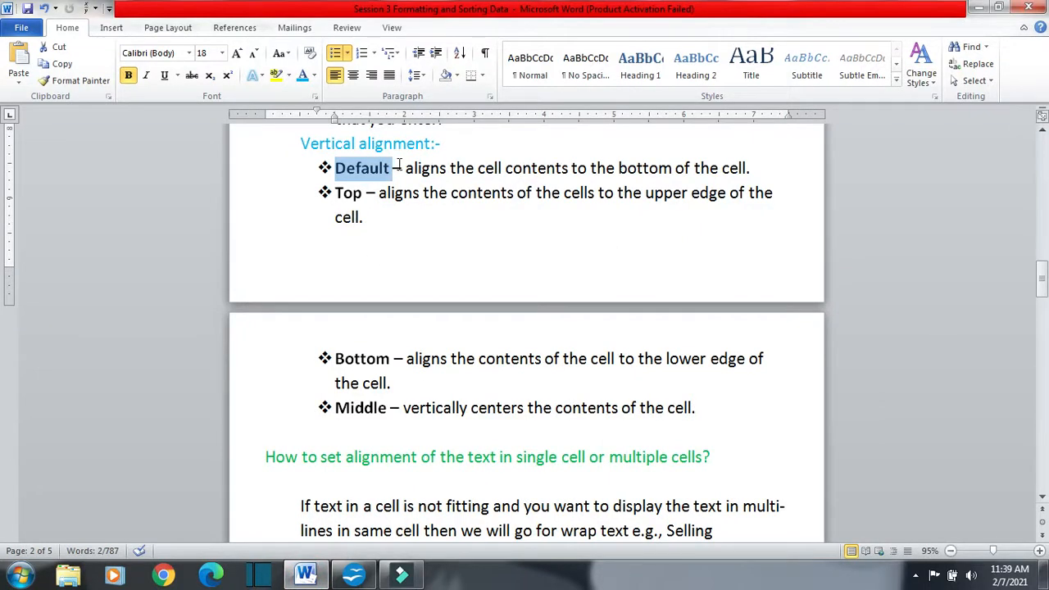
drag(406, 168, 766, 168)
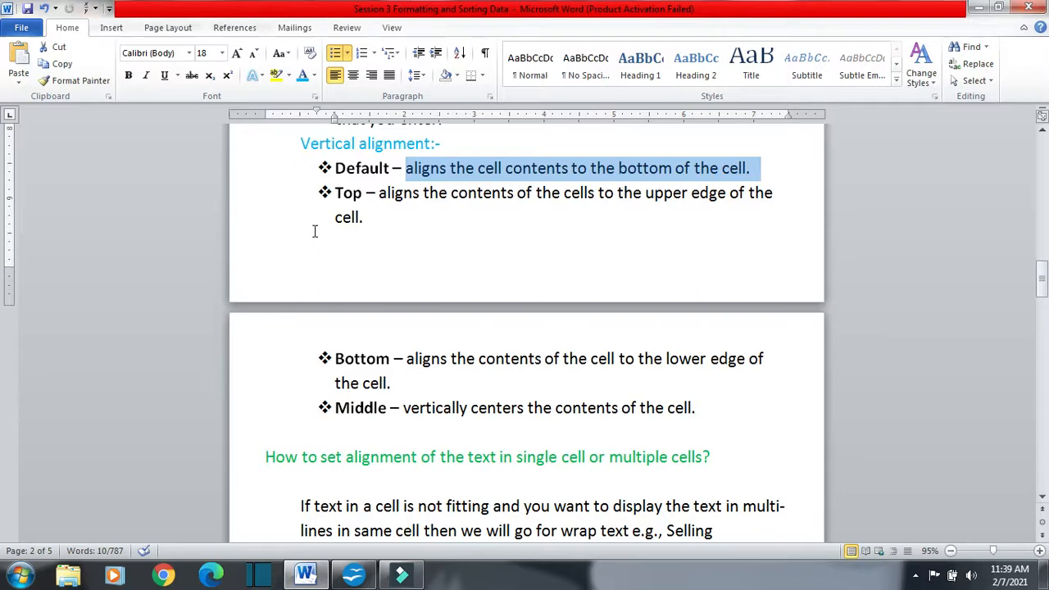
drag(333, 190, 369, 197)
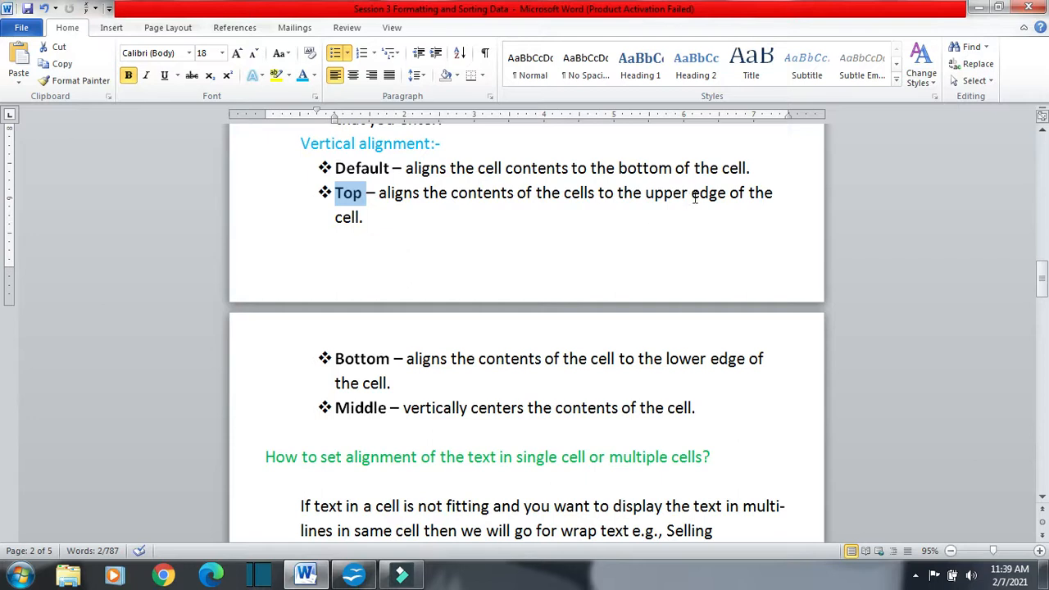
click(353, 575)
Step: Set the vertical alignment of cell G20 to Top
click(127, 28)
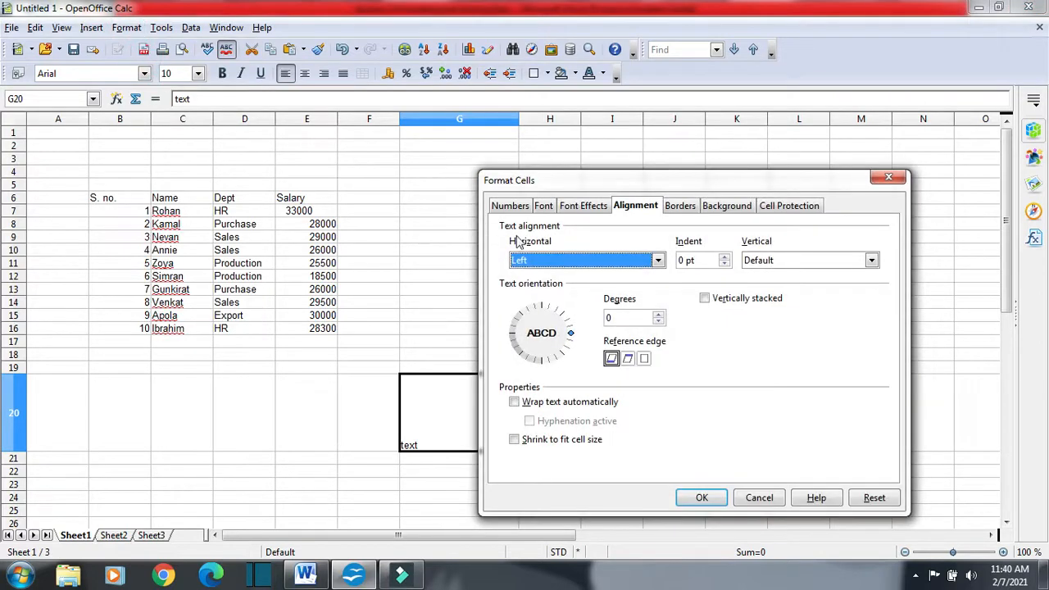
click(777, 261)
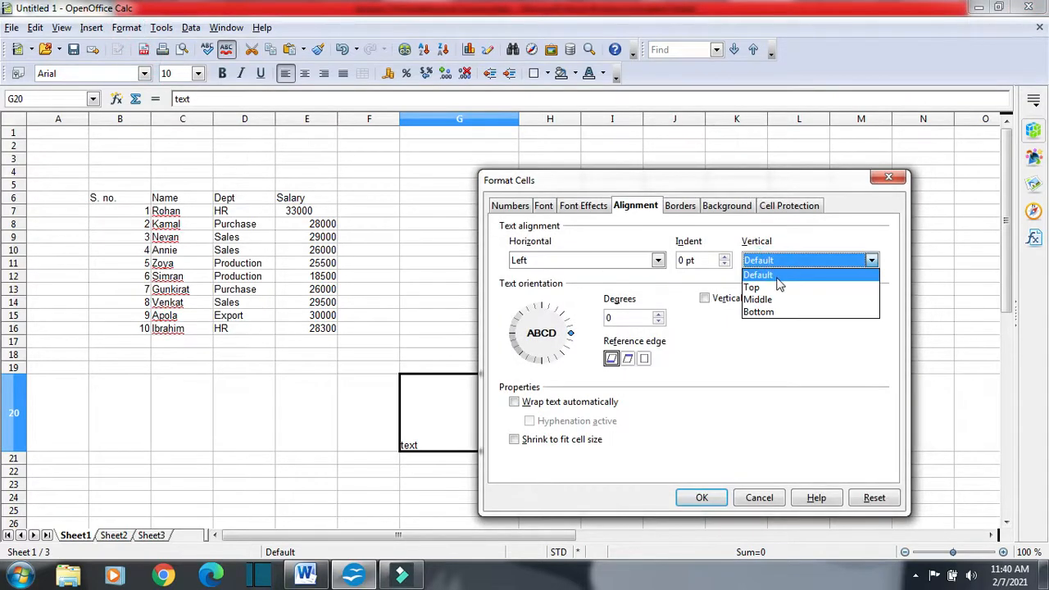
click(770, 284)
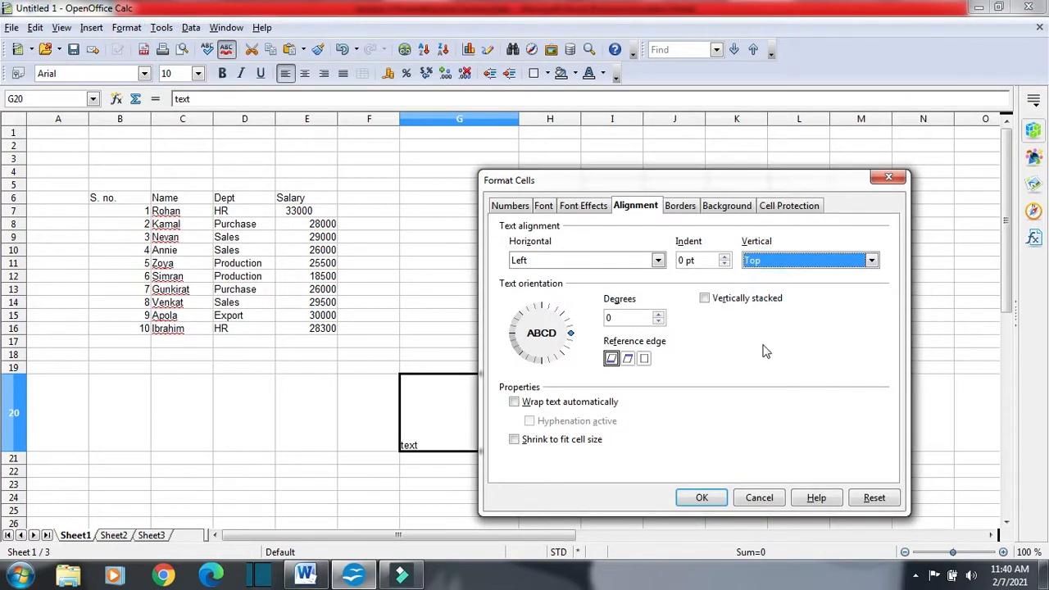
click(719, 499)
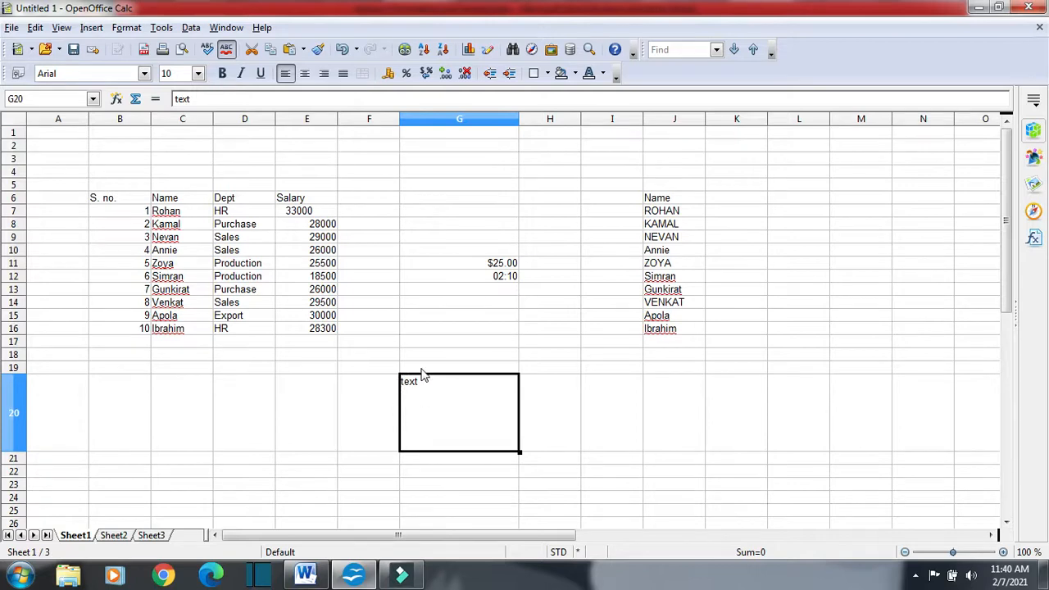
Step: Highlight the Bottom option and its description in the Word notes and return to Calc
click(305, 576)
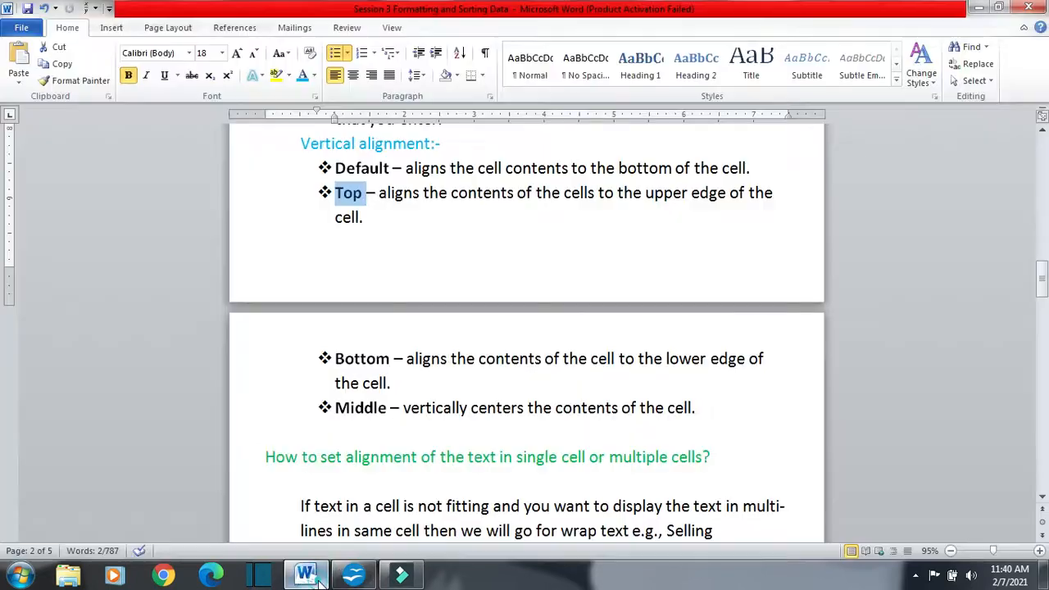
scroll(440, 363, down, 1)
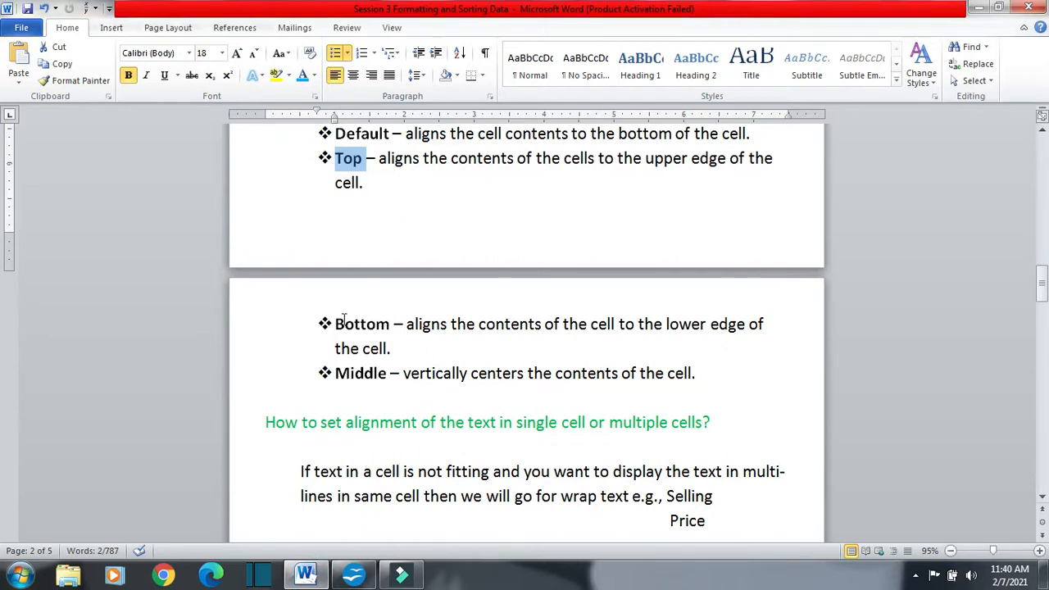
drag(337, 322, 390, 324)
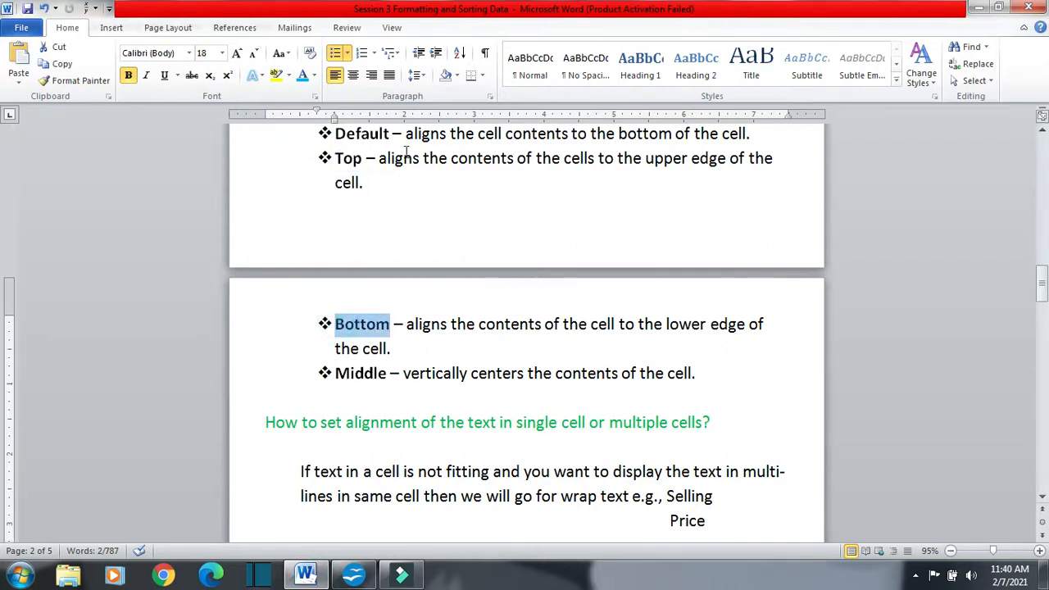
drag(408, 330, 725, 358)
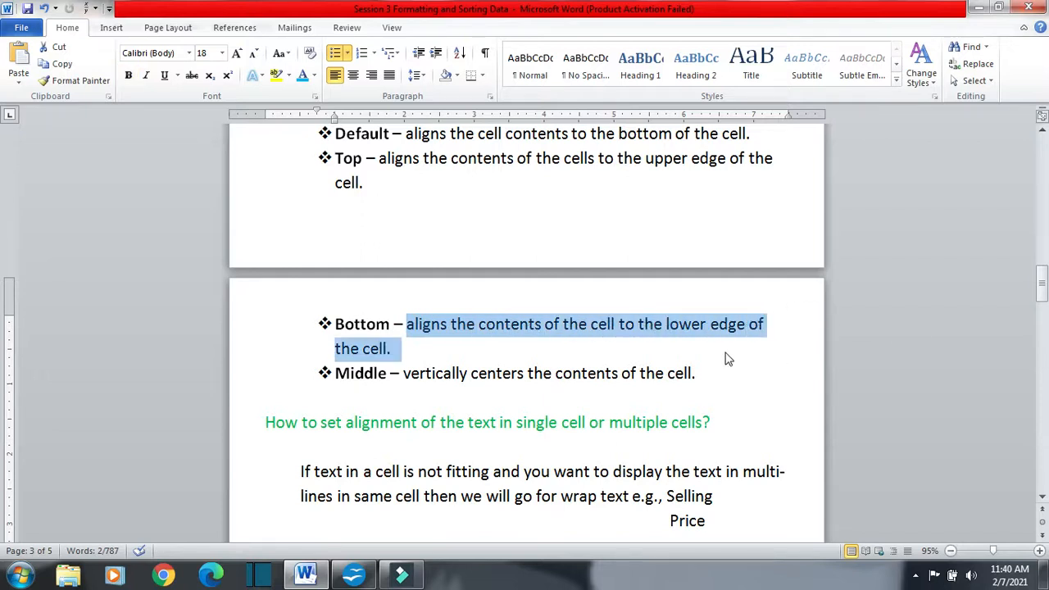
click(352, 573)
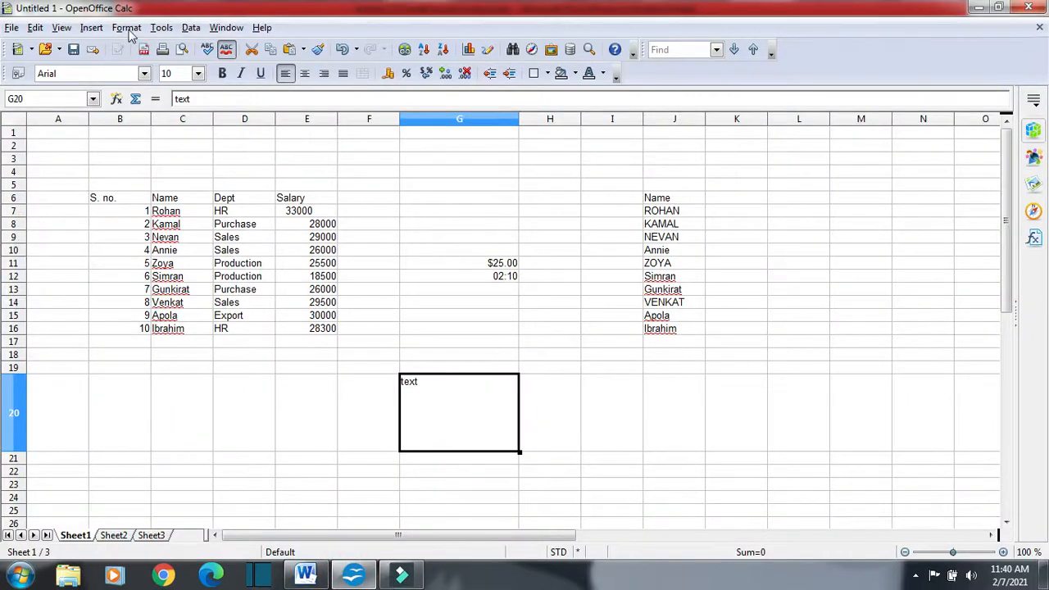
Step: Set the vertical alignment of cell G20 to Bottom
click(127, 28)
click(144, 68)
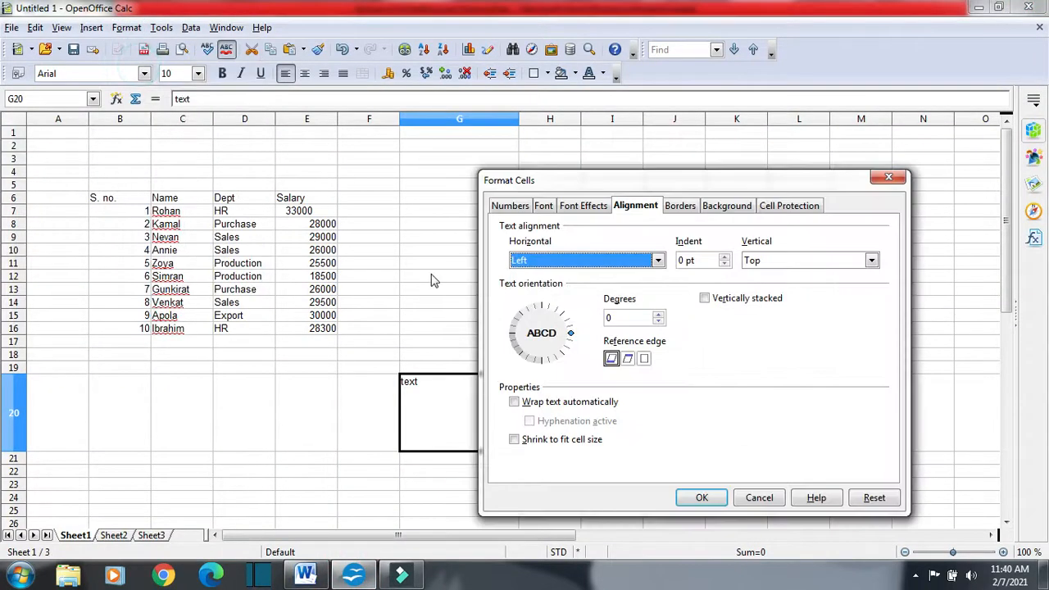
click(548, 263)
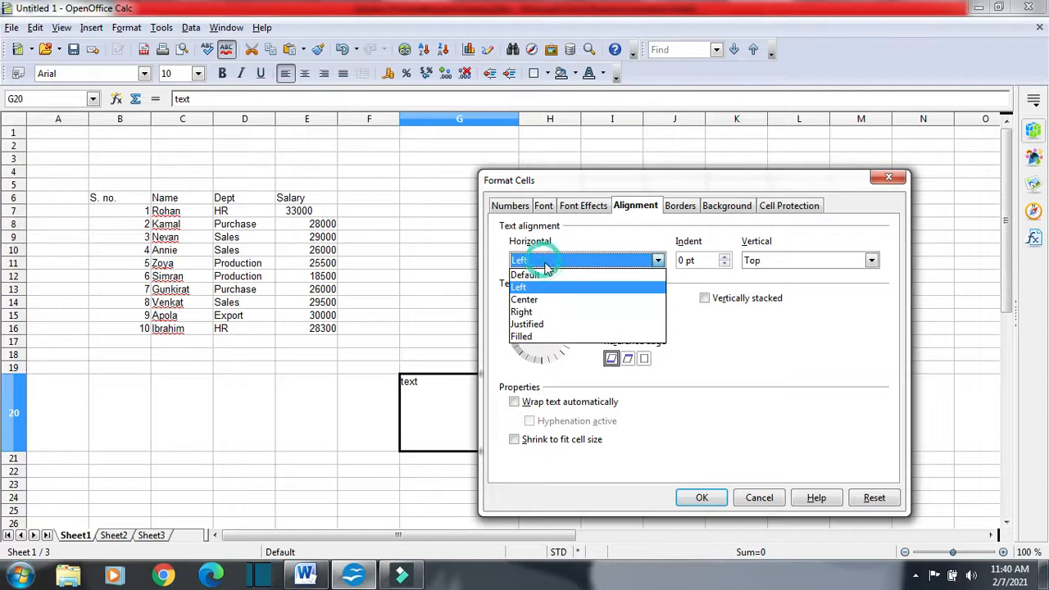
click(763, 264)
click(767, 262)
click(758, 314)
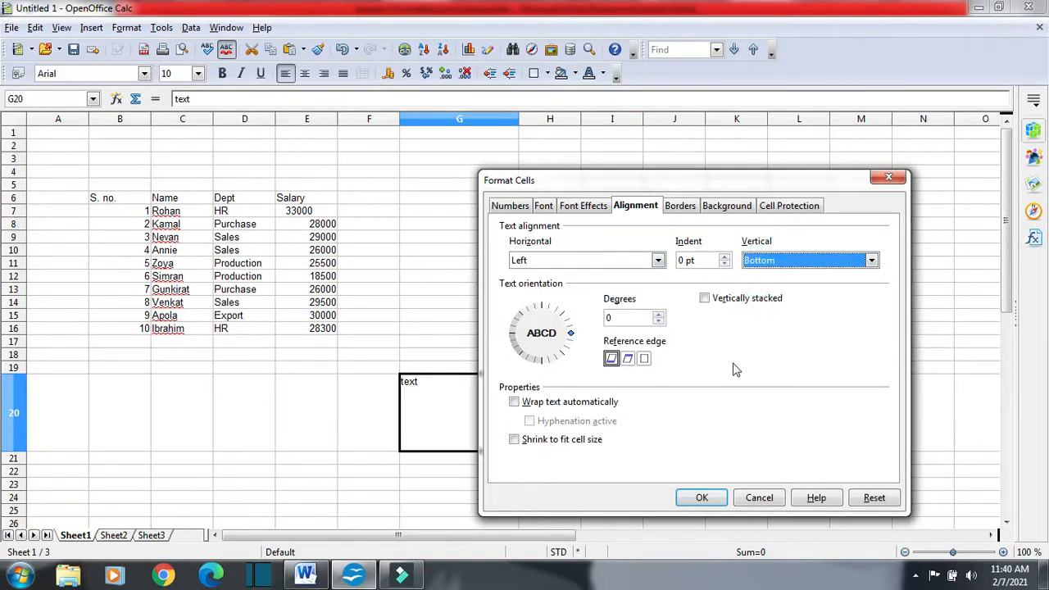
click(687, 496)
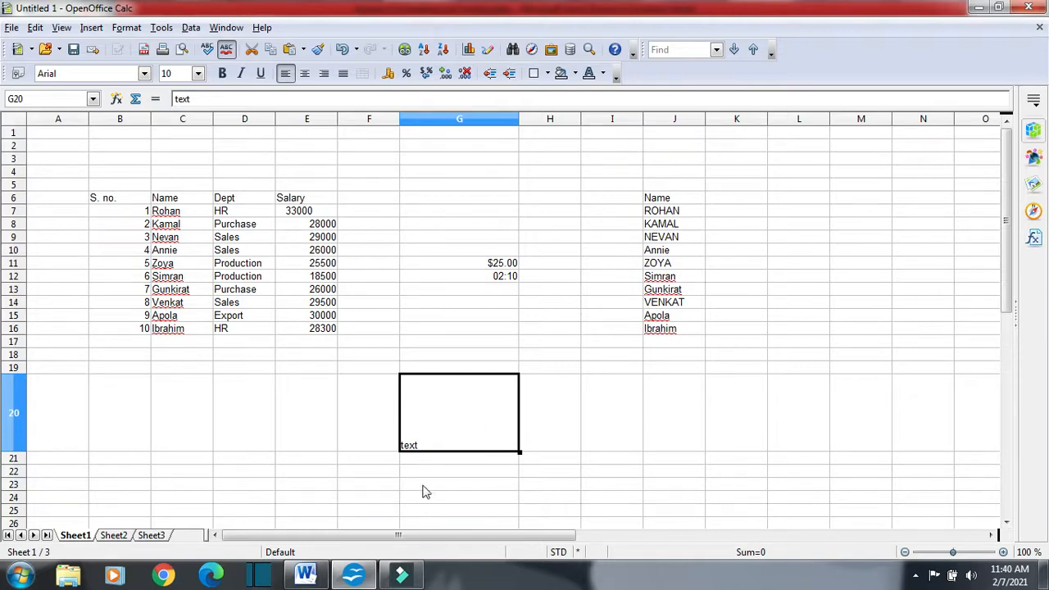
Step: Highlight the description of the Middle vertical alignment in the Word notes and return to Calc
click(305, 576)
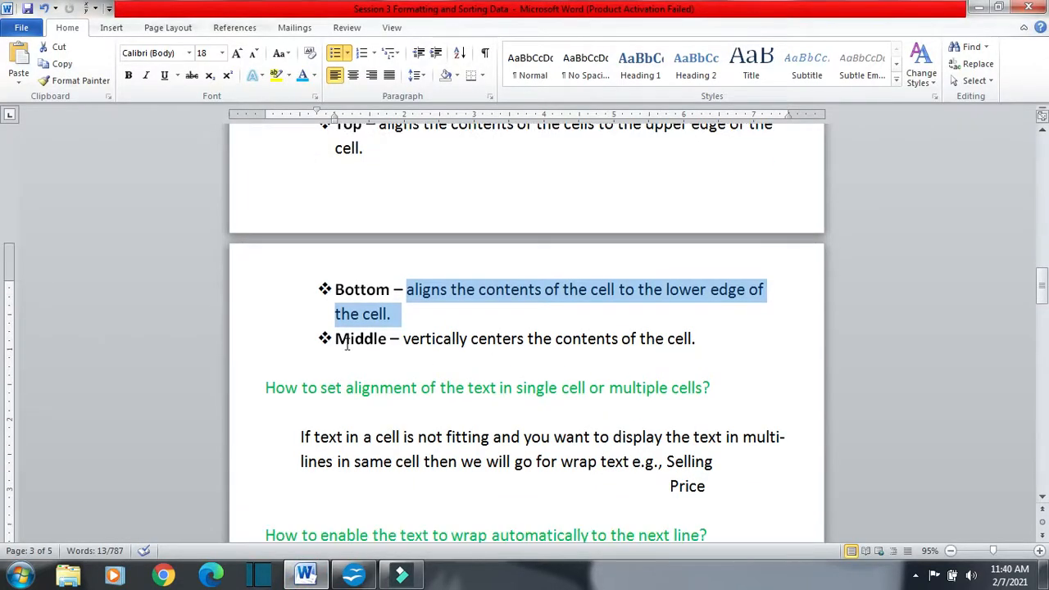
drag(403, 338, 712, 345)
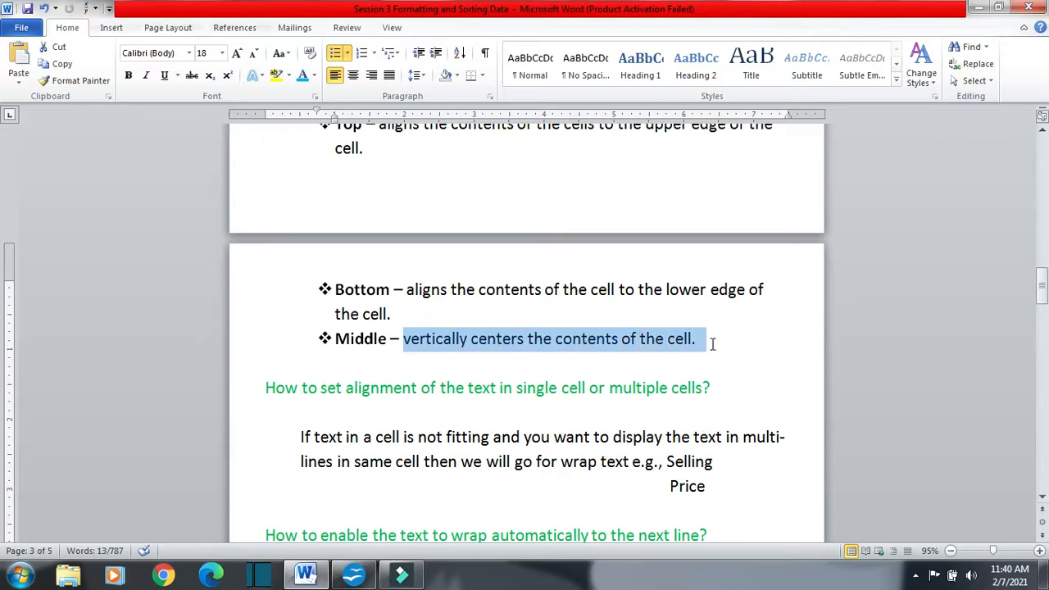
click(350, 580)
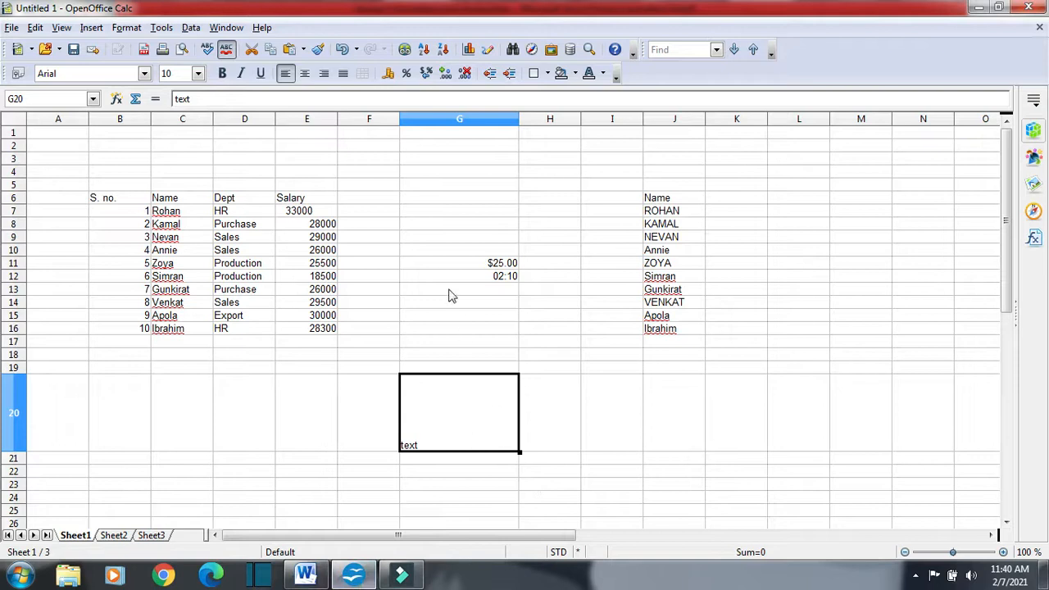
Step: Set the vertical alignment of cell G20 to Middle
click(131, 28)
click(177, 69)
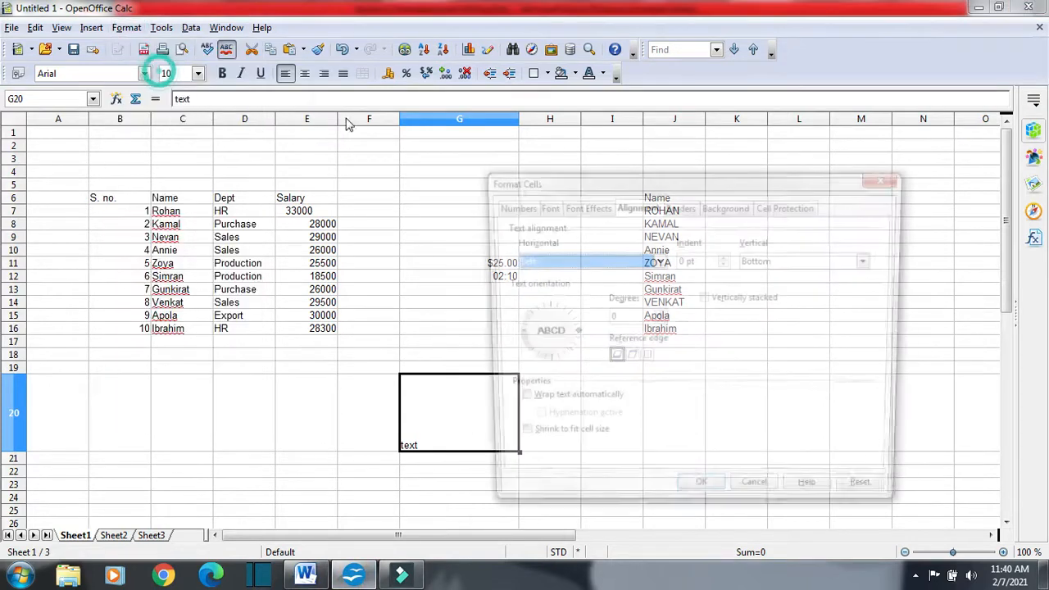
click(799, 260)
click(775, 302)
click(698, 498)
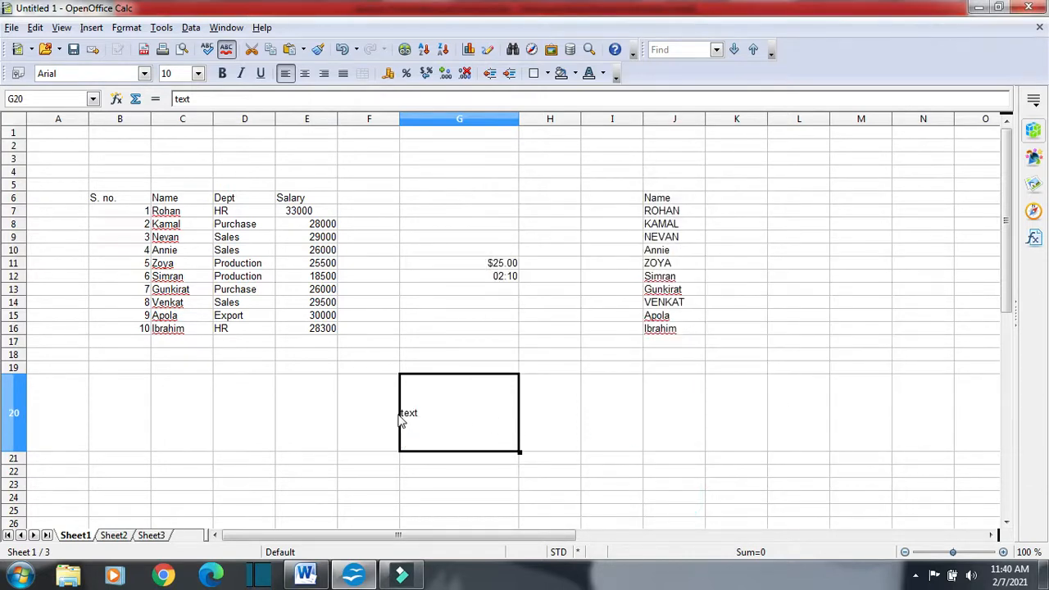
Step: Set the horizontal alignment of cell G20 to Center
click(126, 27)
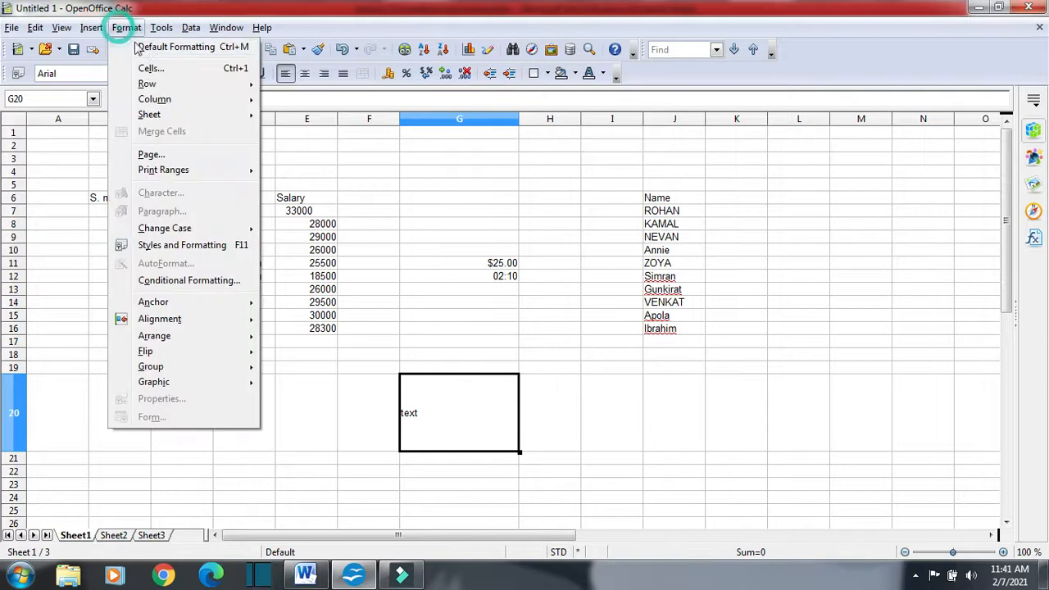
click(163, 71)
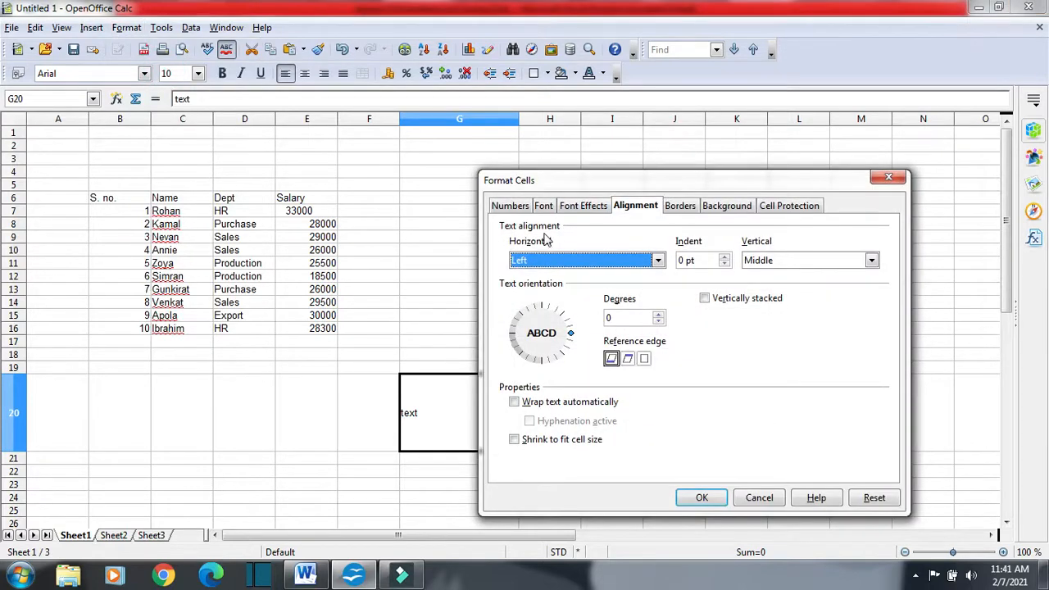
click(557, 261)
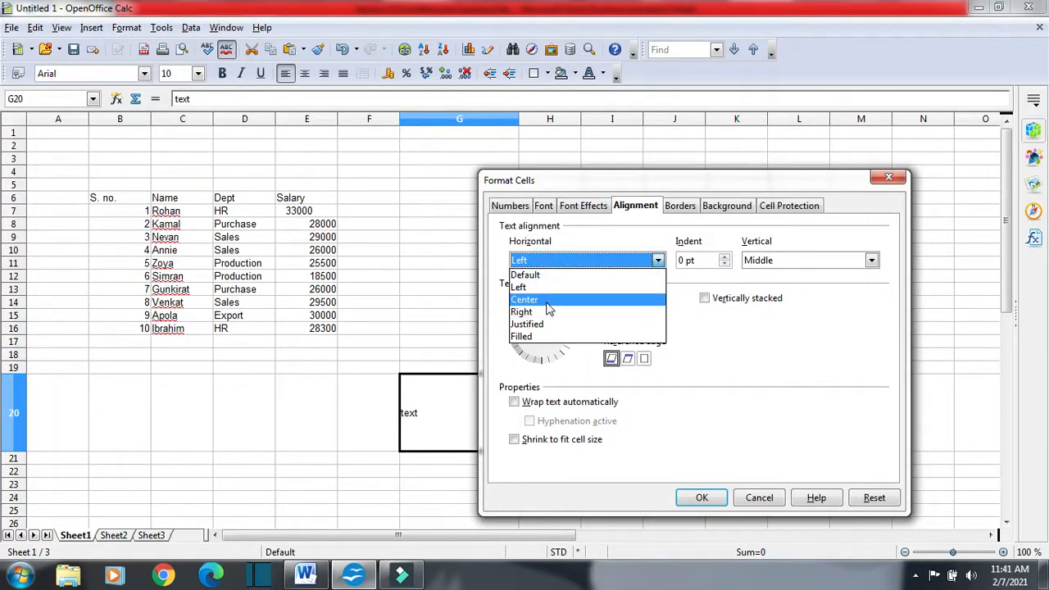
click(548, 302)
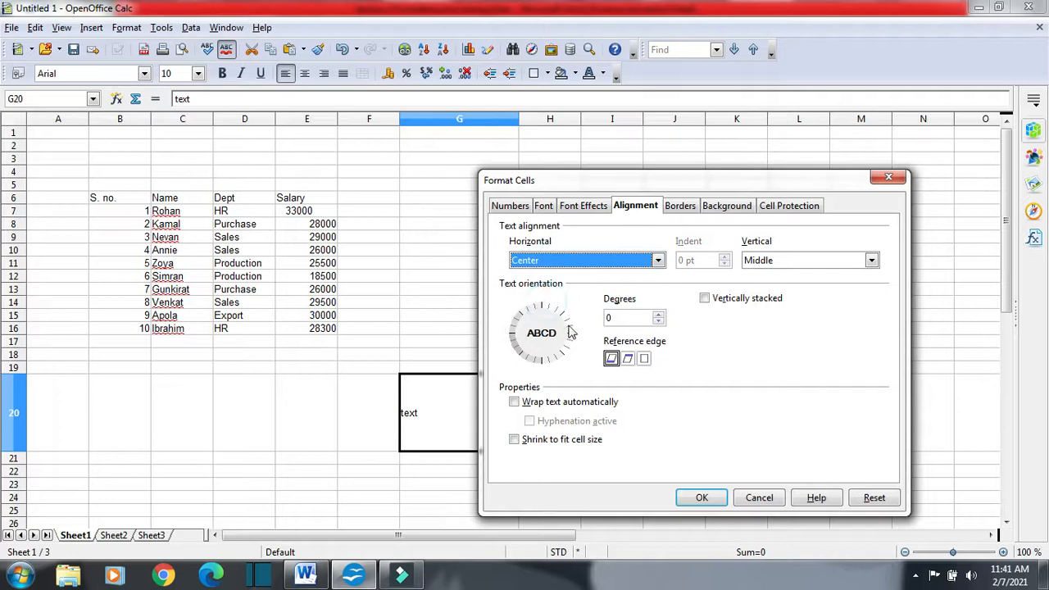
click(695, 498)
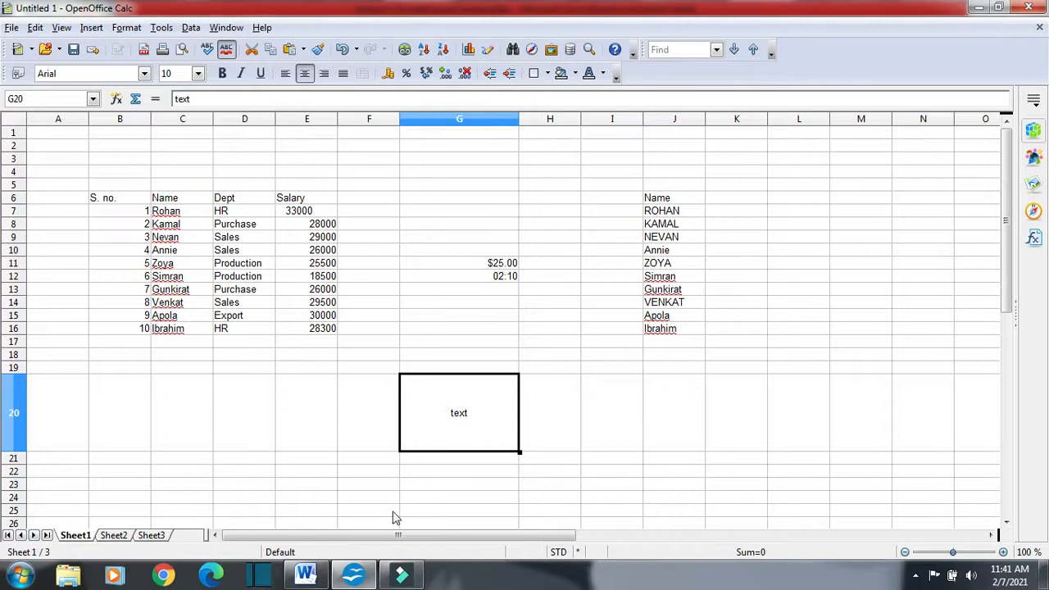
Step: Highlight the question about setting text alignment in a single cell in the Word notes and return to Calc
click(328, 570)
scroll(492, 434, down, 1)
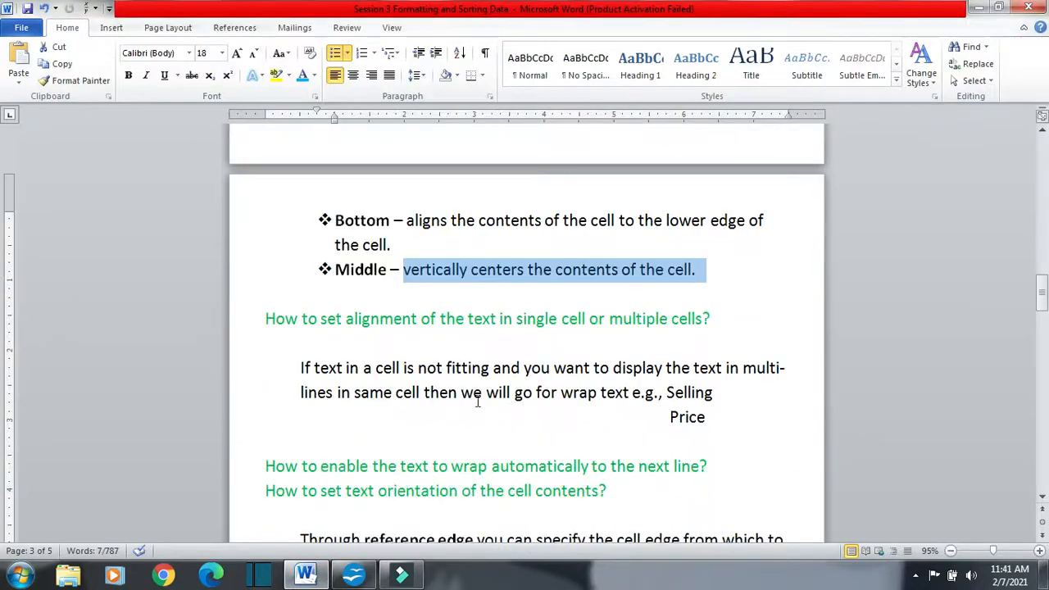
drag(257, 325, 598, 321)
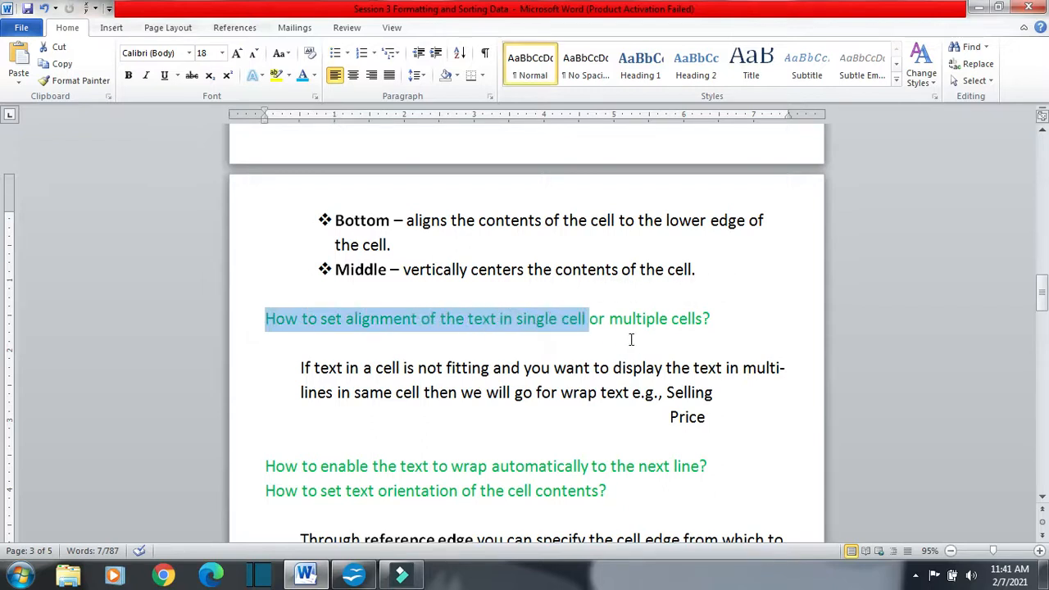
click(348, 576)
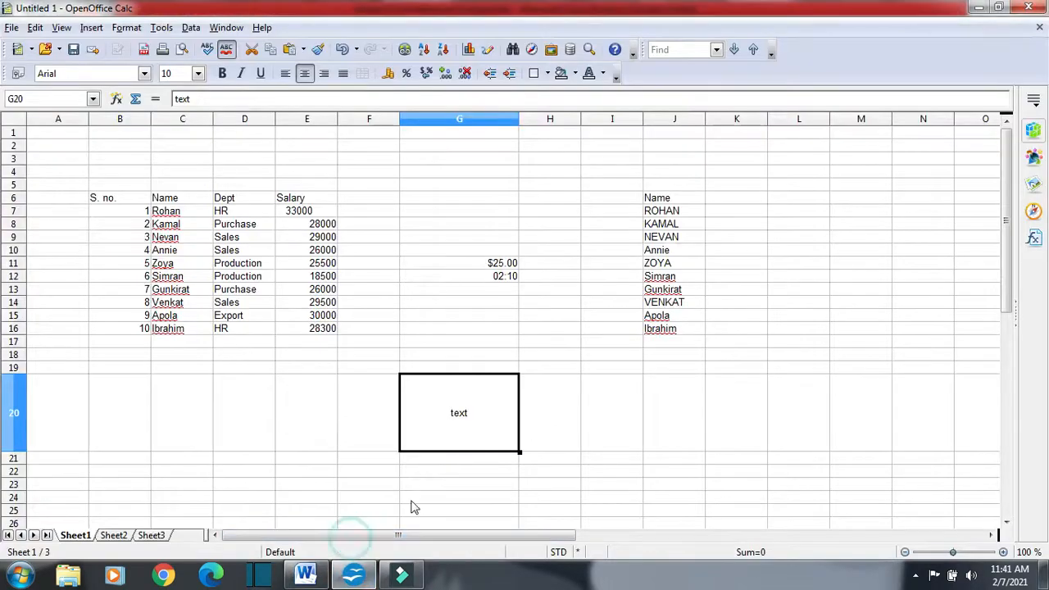
drag(324, 213, 335, 328)
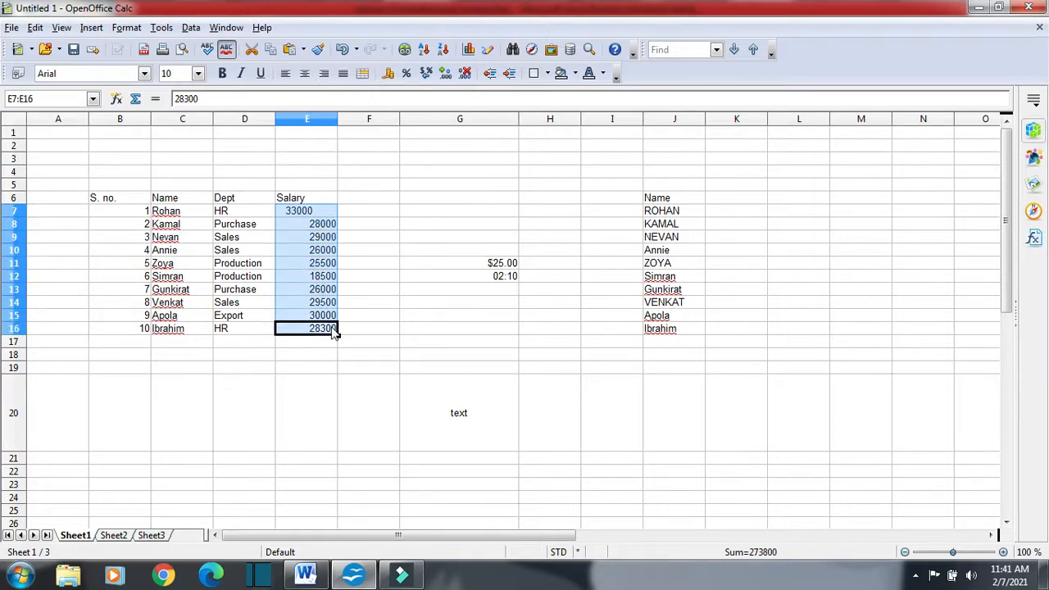
click(320, 226)
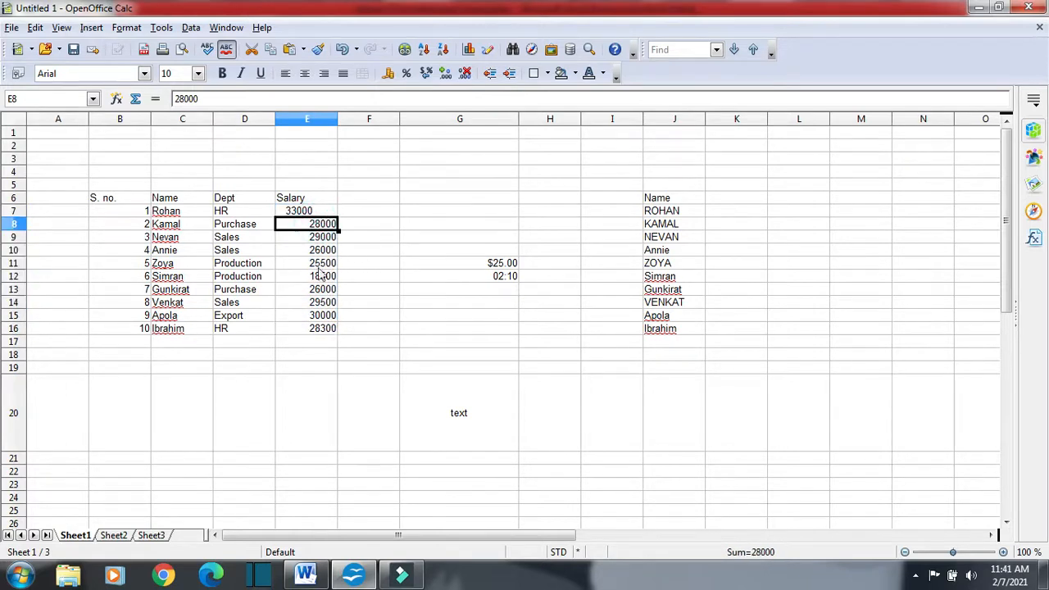
double_click(316, 225)
click(367, 265)
click(320, 224)
double_click(318, 225)
click(302, 225)
click(313, 238)
Step: Set the horizontal alignment of the salary cells E8:E16 to Center
drag(321, 225, 307, 329)
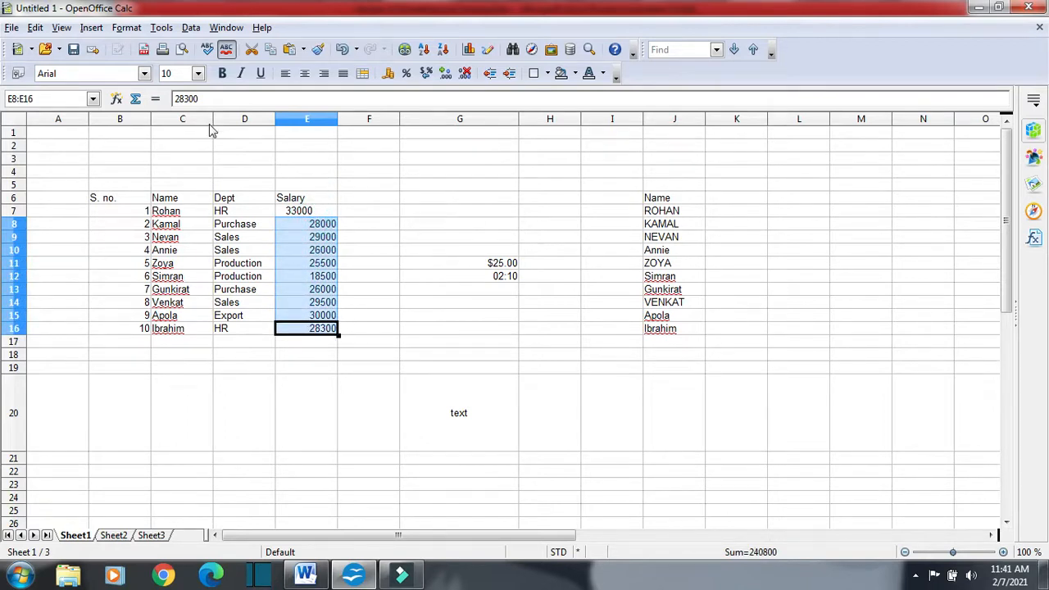
click(127, 32)
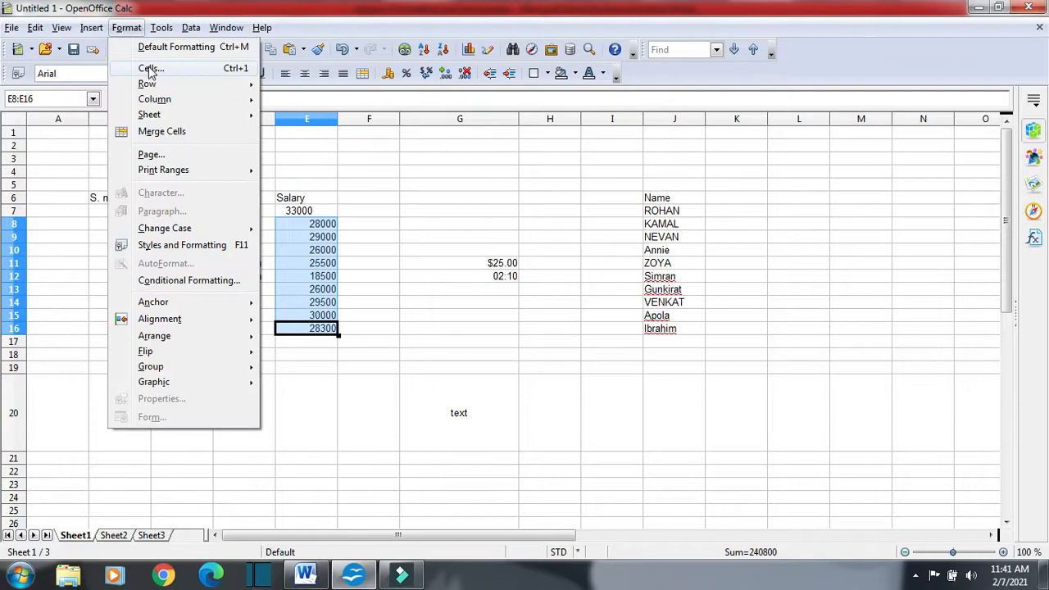
click(135, 66)
click(554, 264)
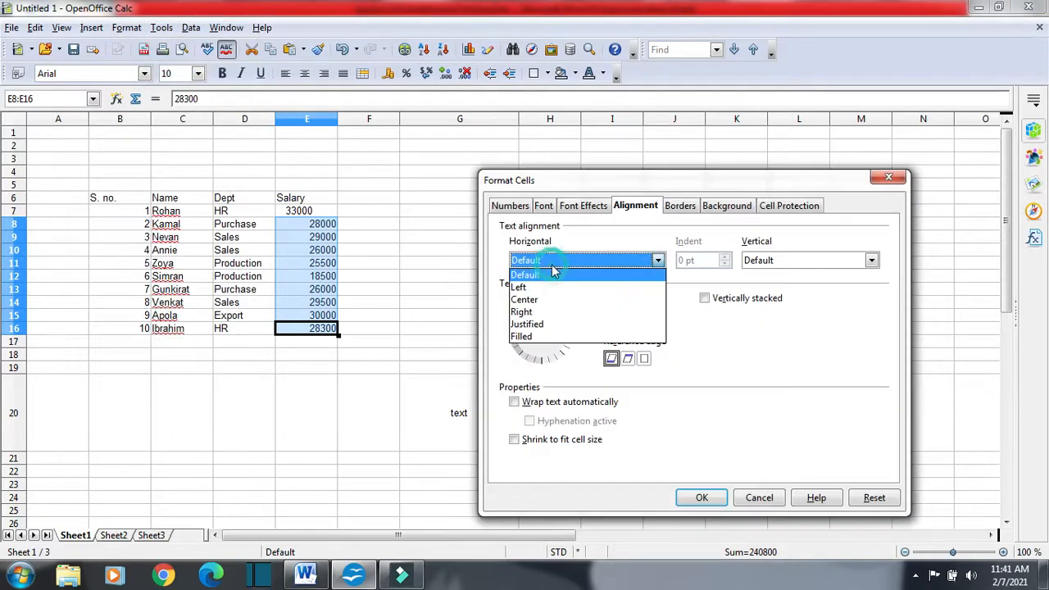
click(538, 305)
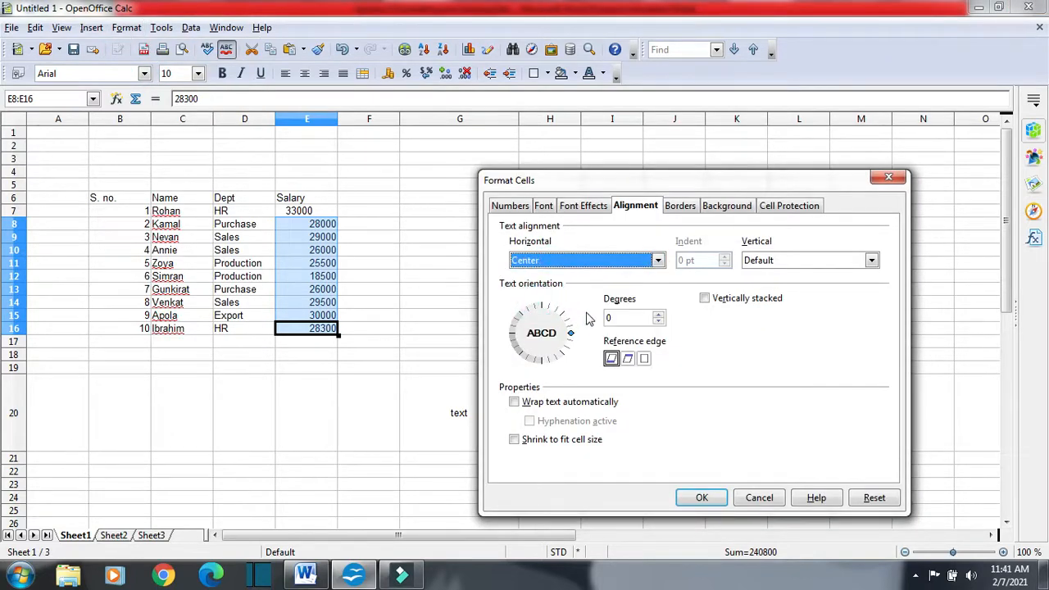
click(688, 498)
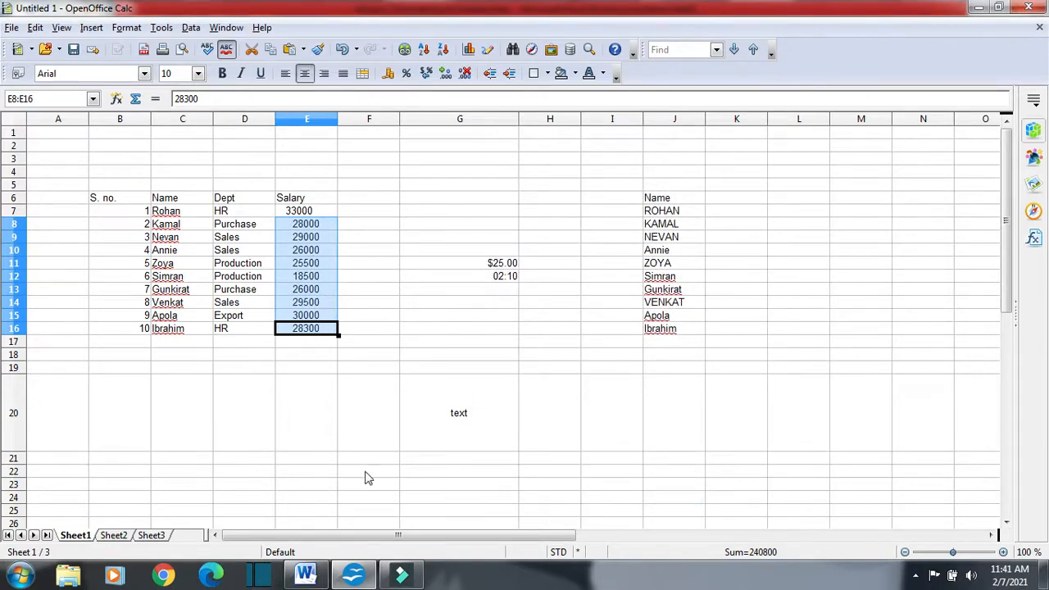
Step: Read the paragraph on displaying non-fitting cell text in multiple lines in the Word notes and return to Calc
click(305, 576)
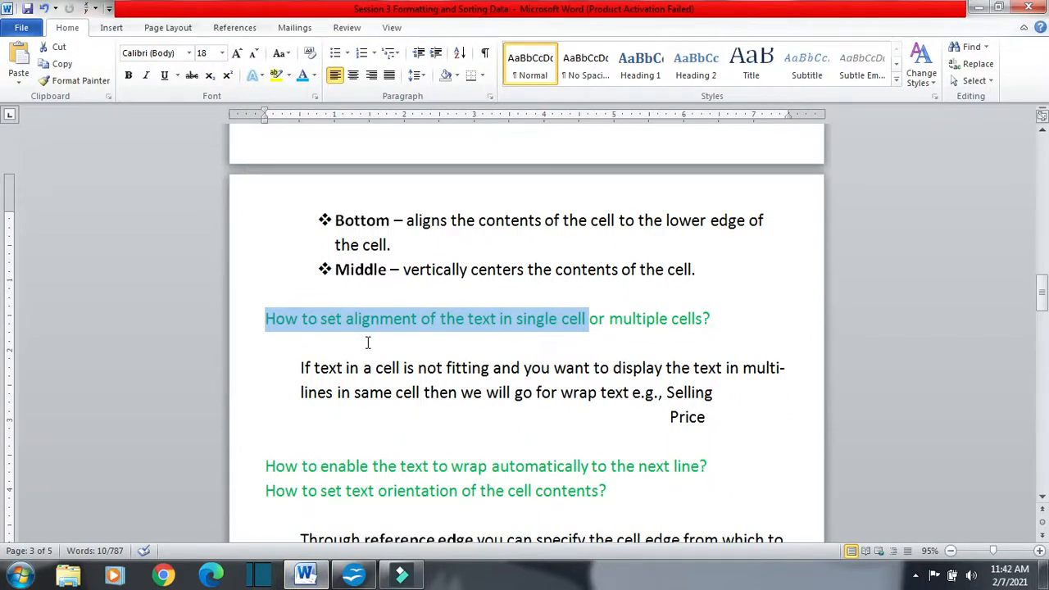
click(290, 369)
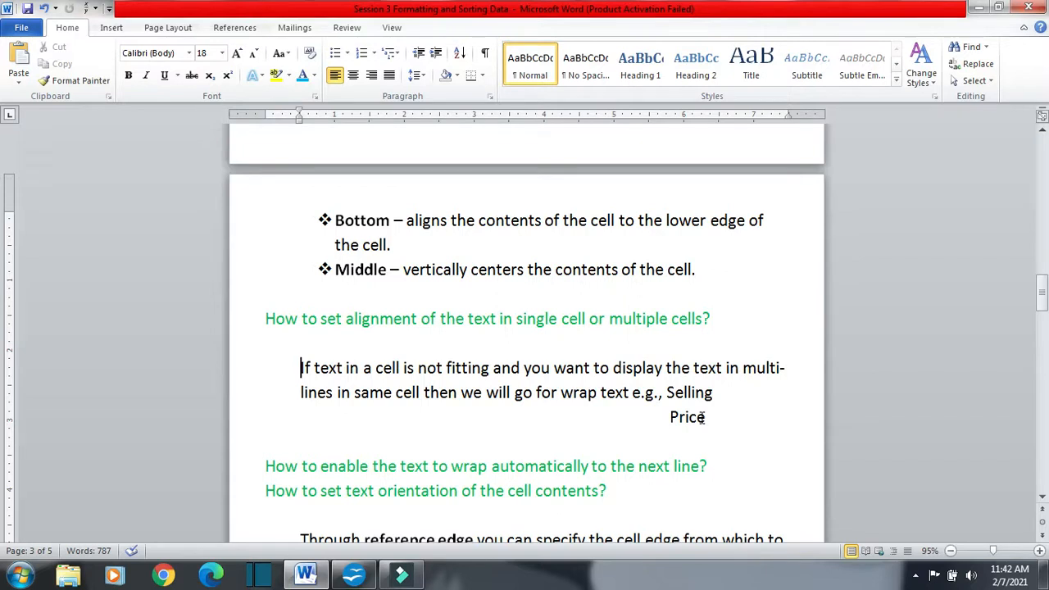
click(354, 573)
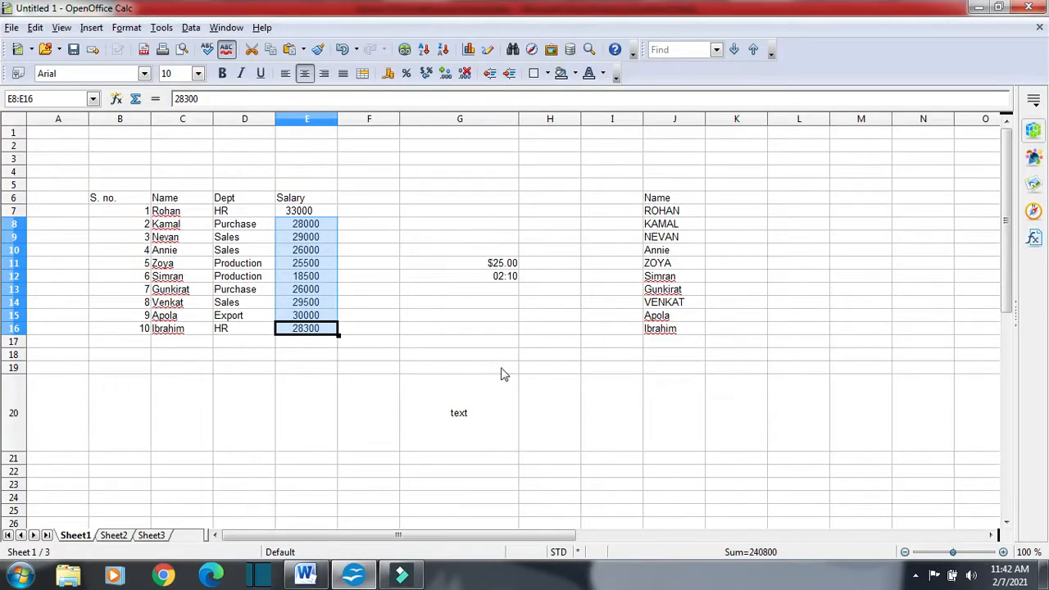
Step: Enter "Sellin Price of Product" in cell H19
click(544, 370)
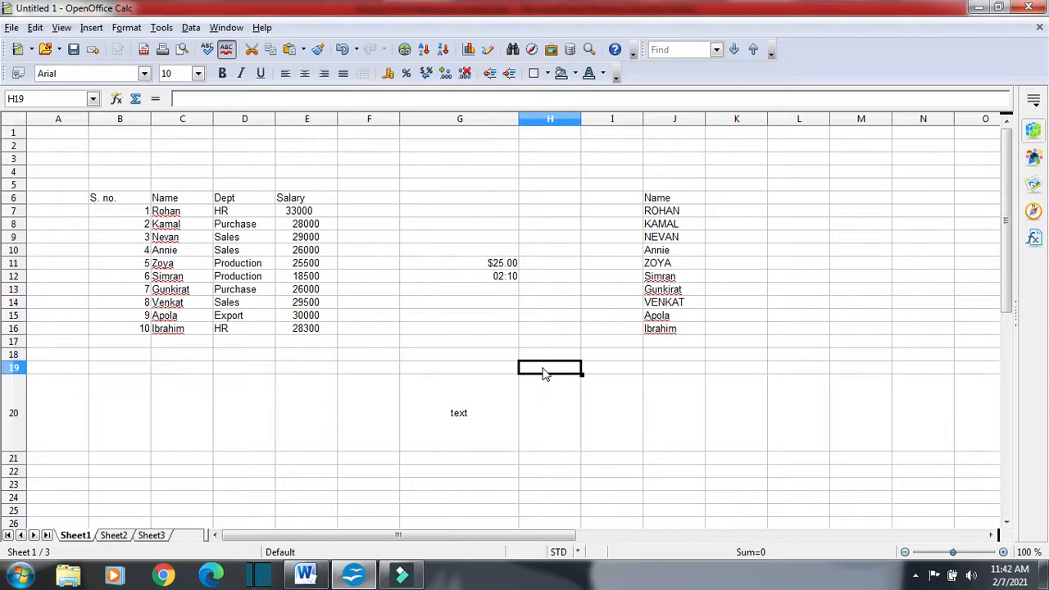
text(Sellin Price of Product)
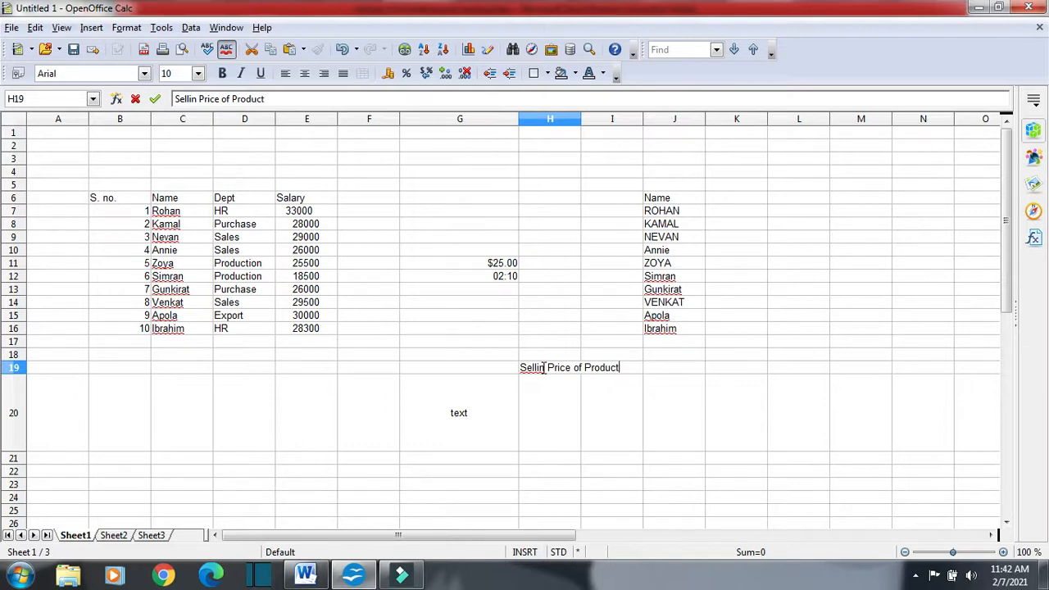
key(Return)
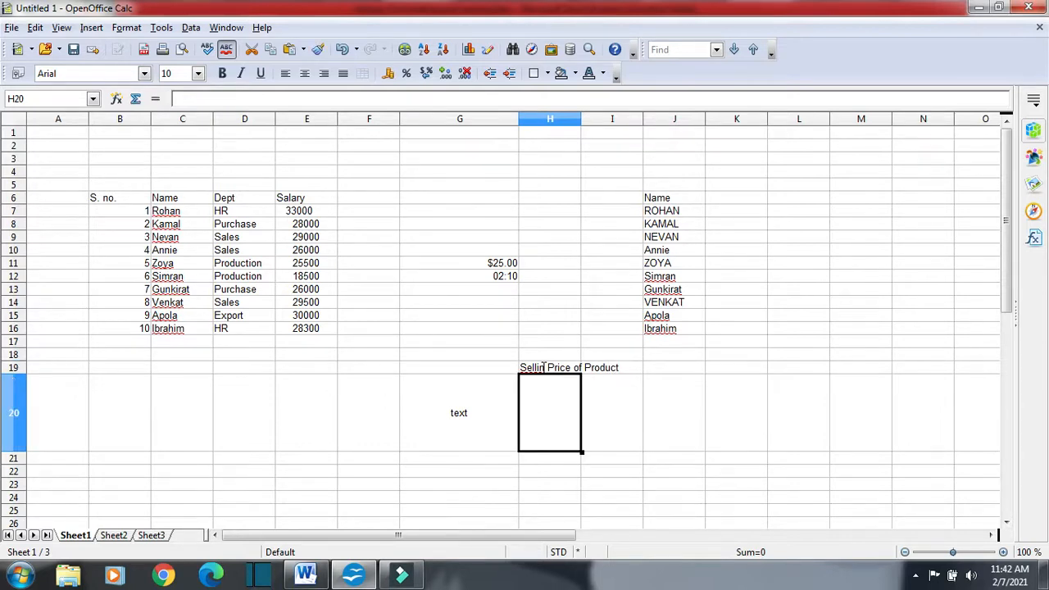
Step: Correct the text in cell H19 to "Selling Price of Product" and keep that cell selected
click(568, 370)
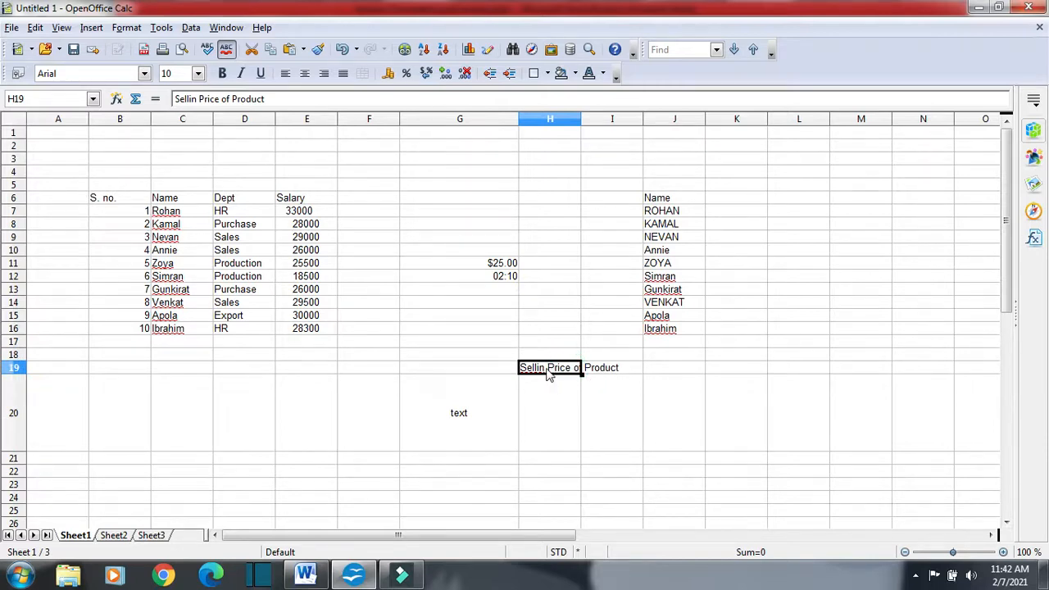
click(198, 99)
text(g)
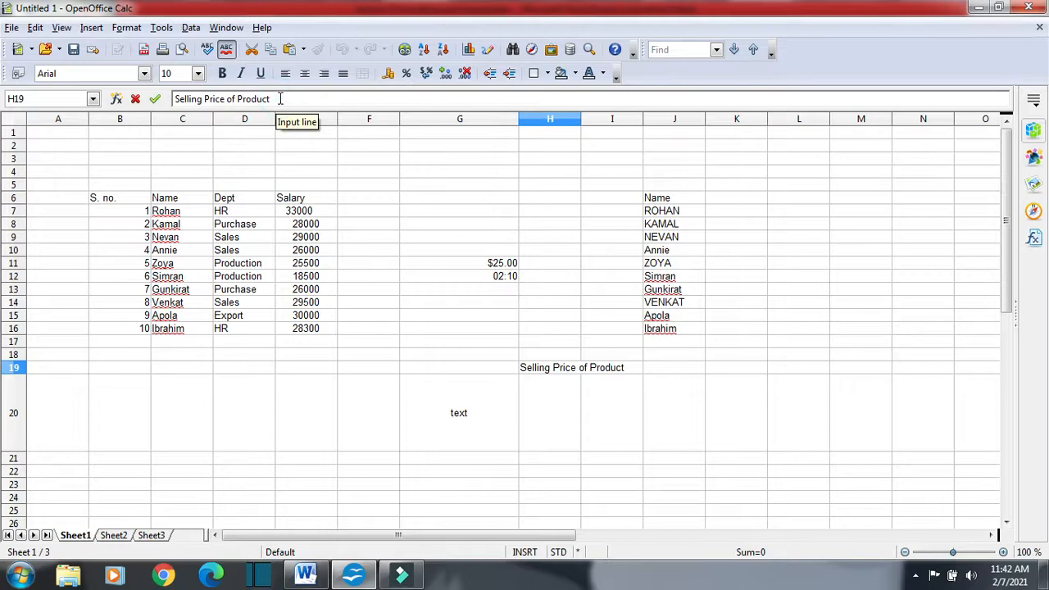
key(Return)
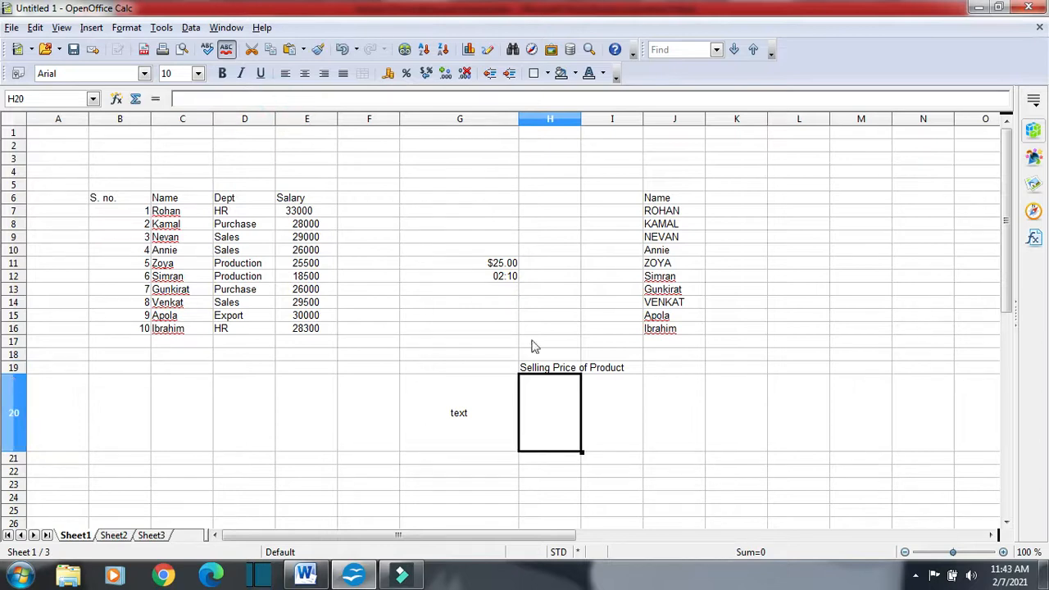
click(540, 369)
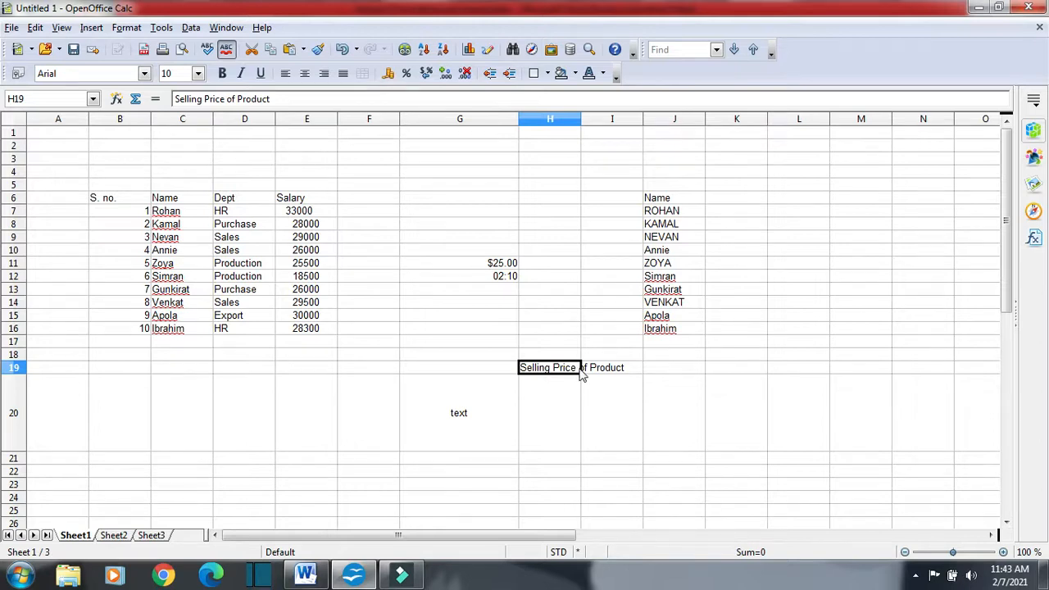
Step: Highlight the wrap text term, its Selling Price example and the automatic wrapping question in the Word notes, then return to Calc
click(308, 575)
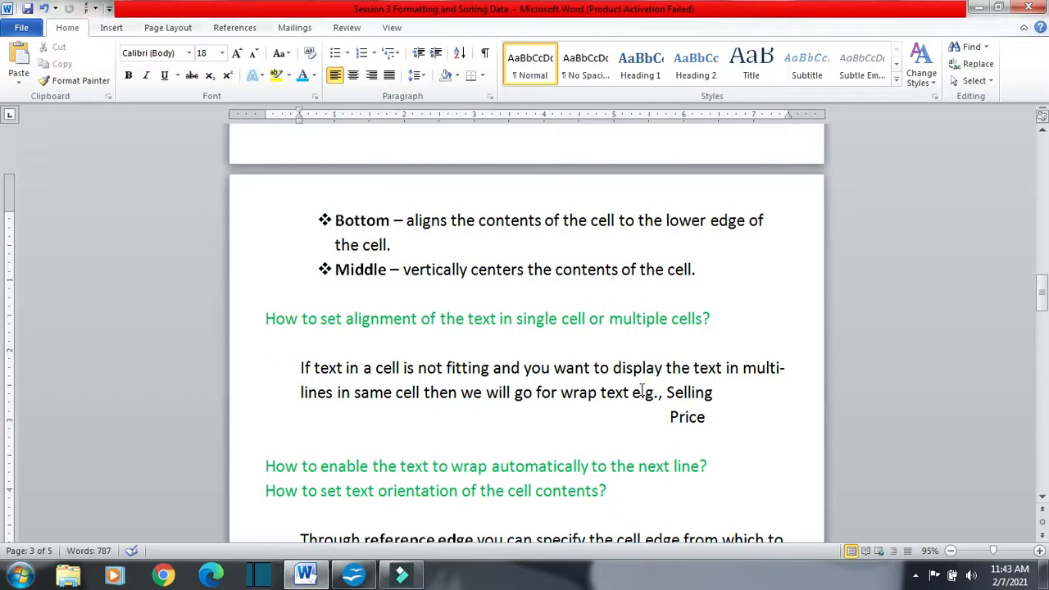
drag(670, 392, 717, 392)
drag(670, 417, 708, 421)
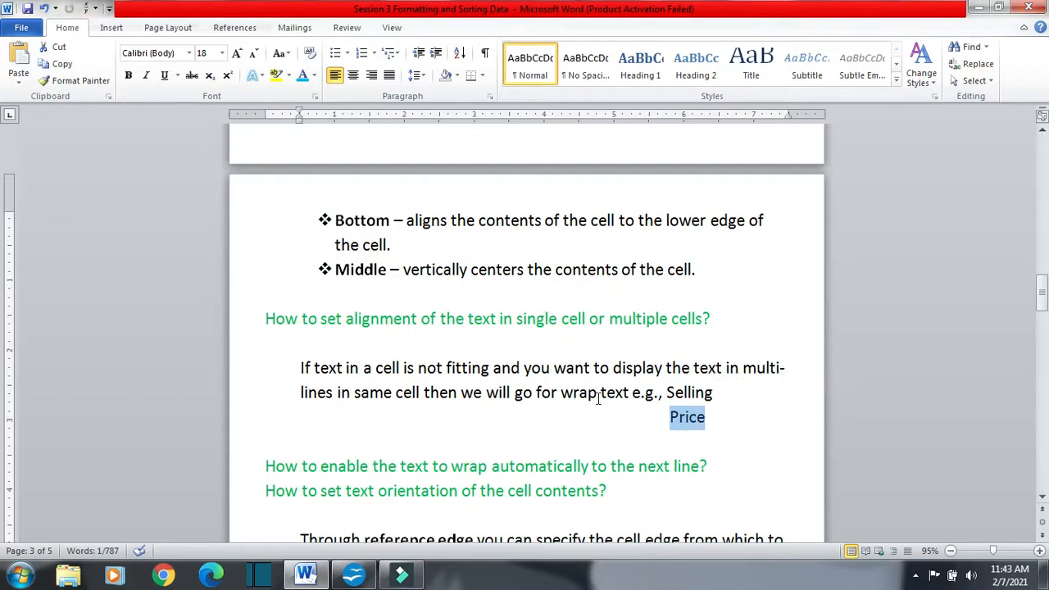
drag(631, 394, 561, 394)
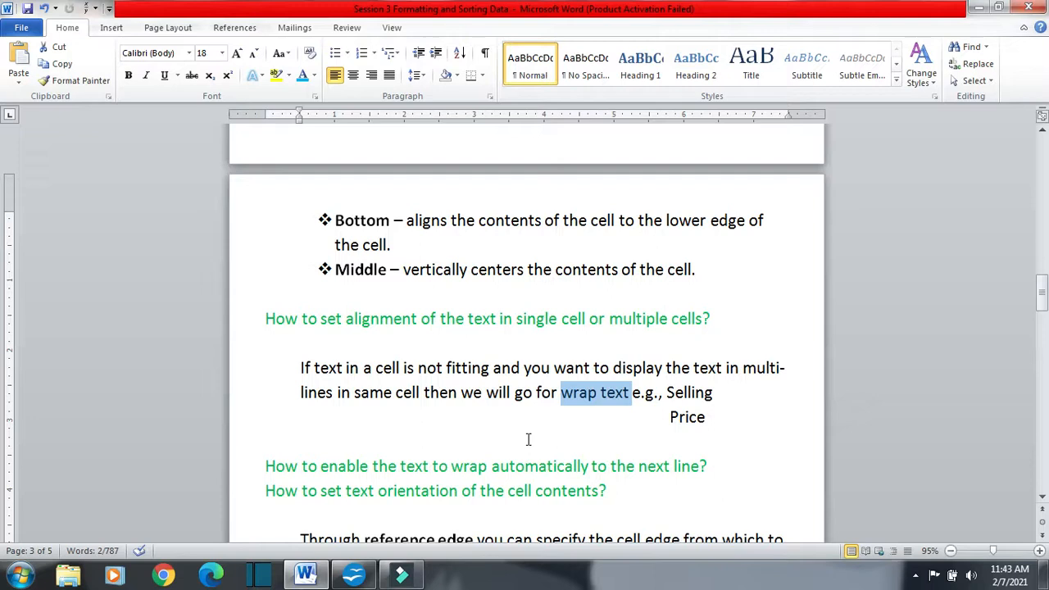
drag(264, 471, 719, 476)
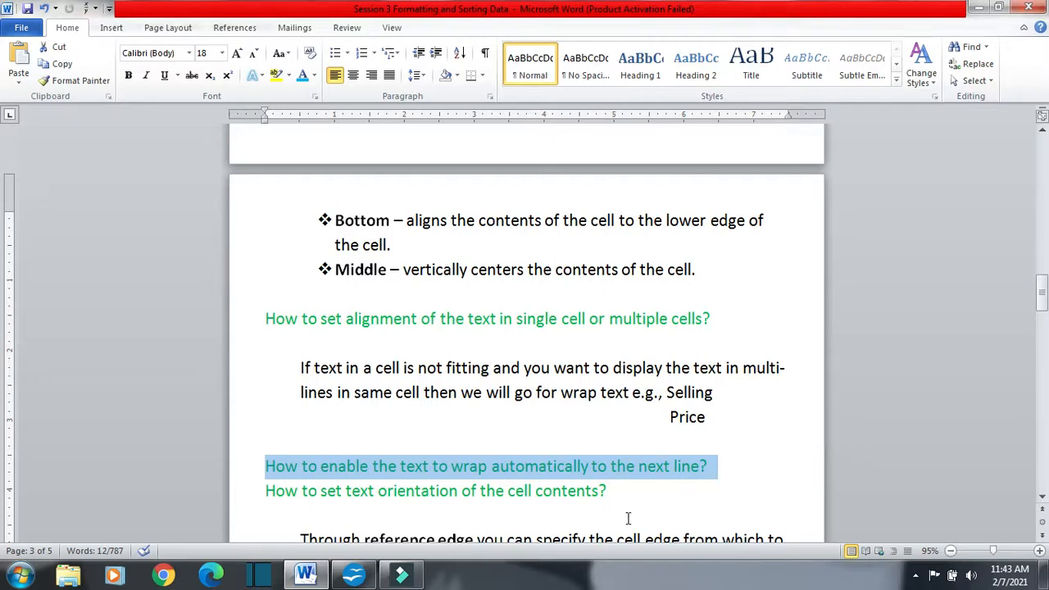
click(353, 576)
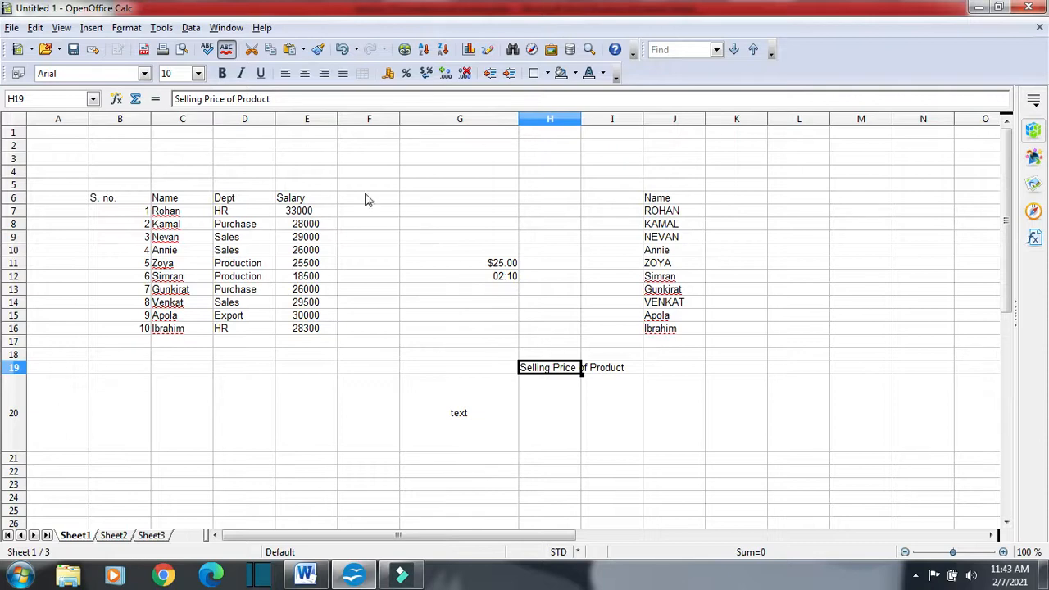
Step: Enable automatic text wrapping for cell H19 and switch back to the Word notes
click(129, 29)
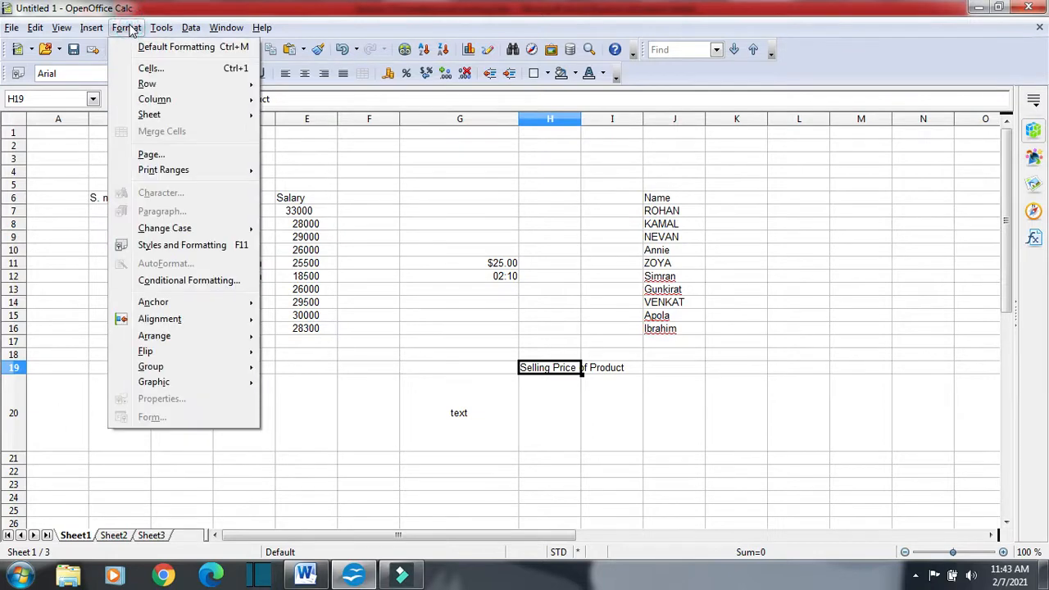
click(151, 68)
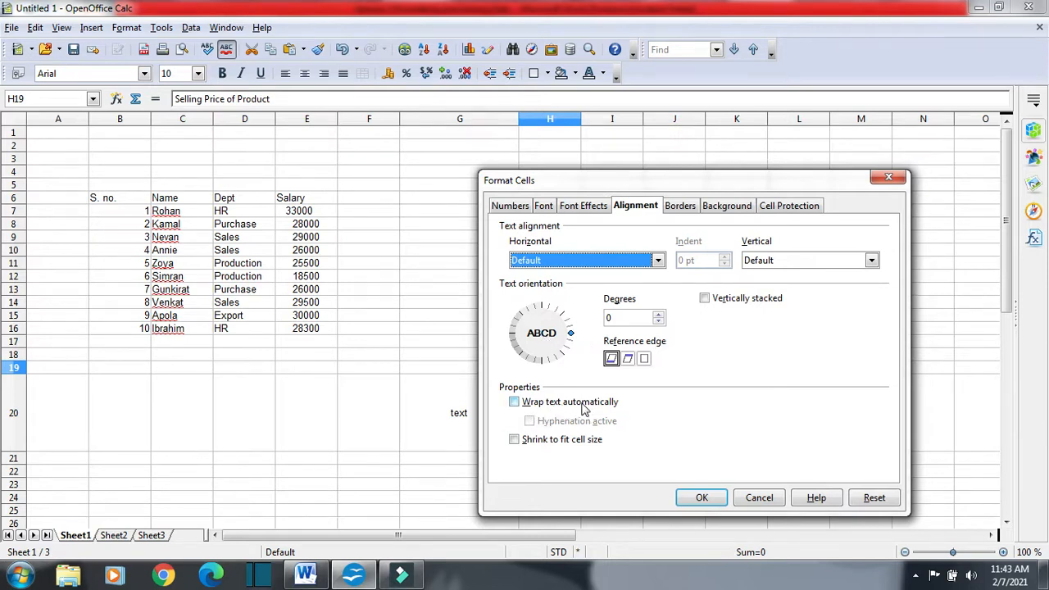
click(514, 402)
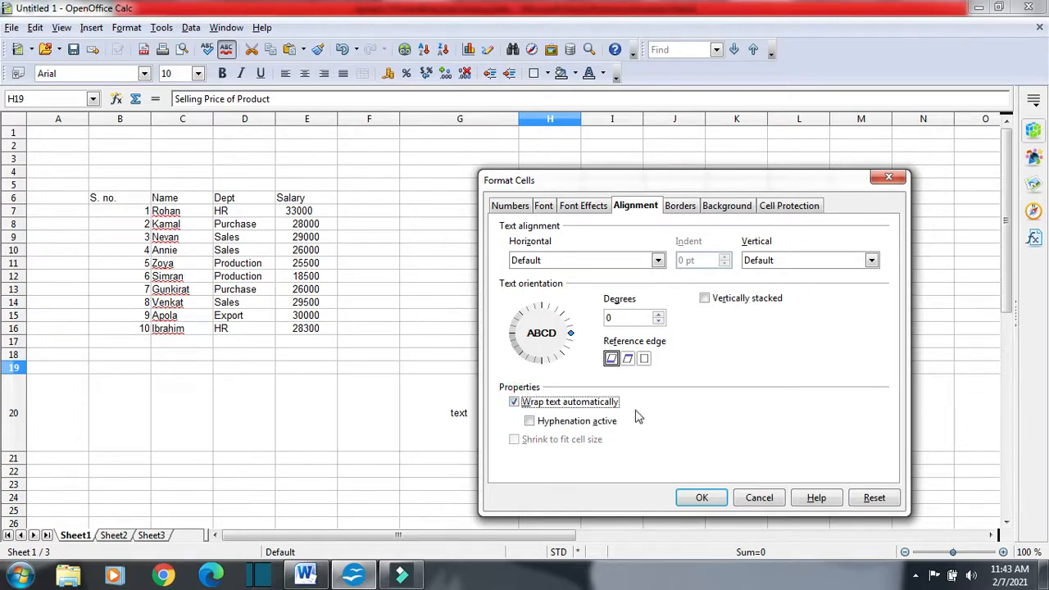
click(698, 498)
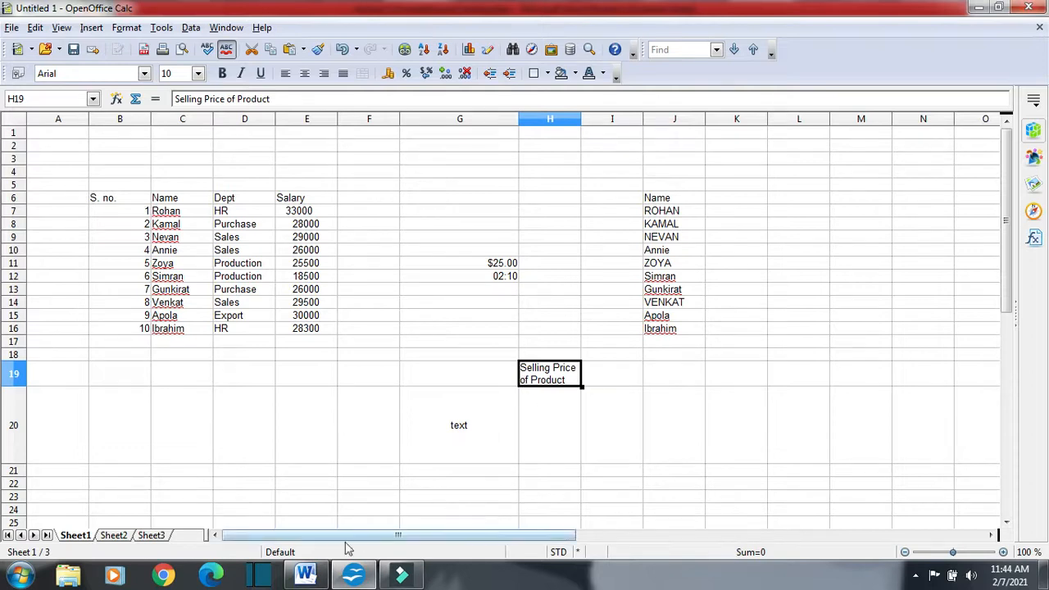
click(305, 576)
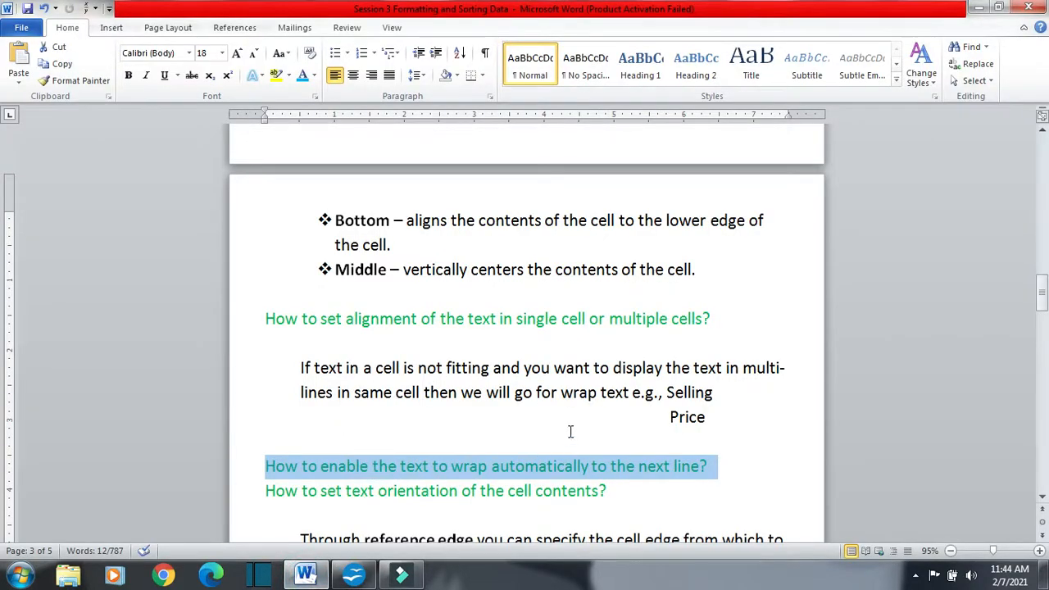
Step: Highlight the question about setting text orientation of the cell contents in the Word notes, then return to Calc
scroll(571, 432, down, 2)
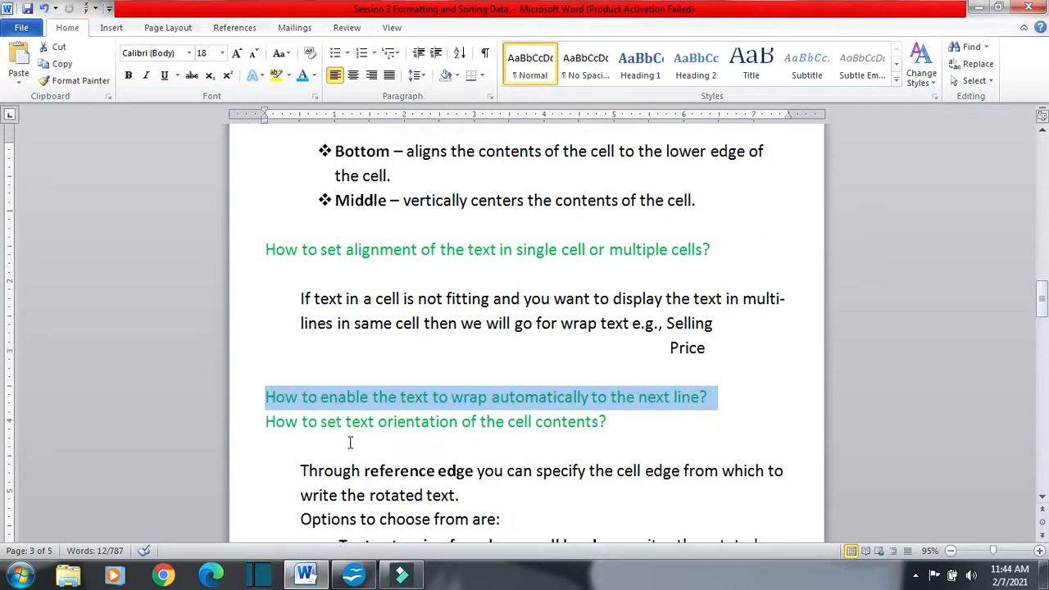
drag(266, 423, 617, 433)
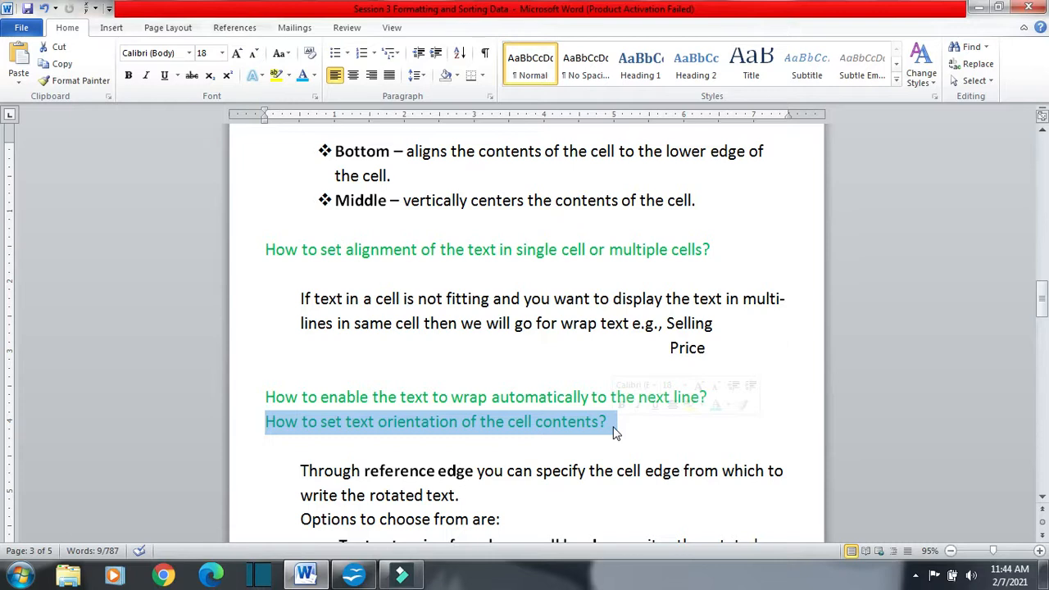
click(366, 570)
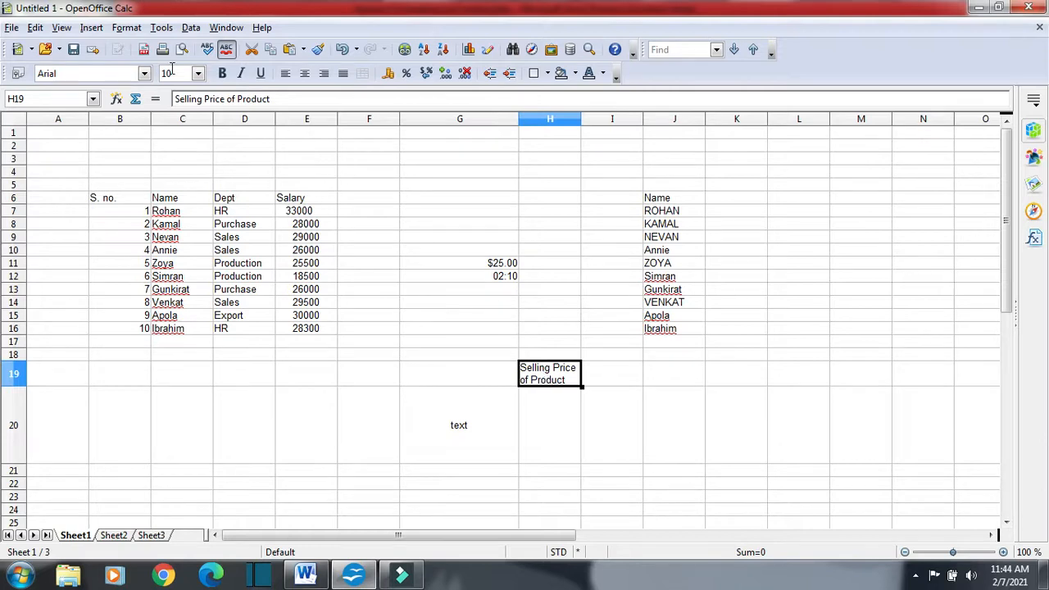
Step: Rotate the text in cell H19 to 45 degrees through its cell alignment formatting
click(125, 29)
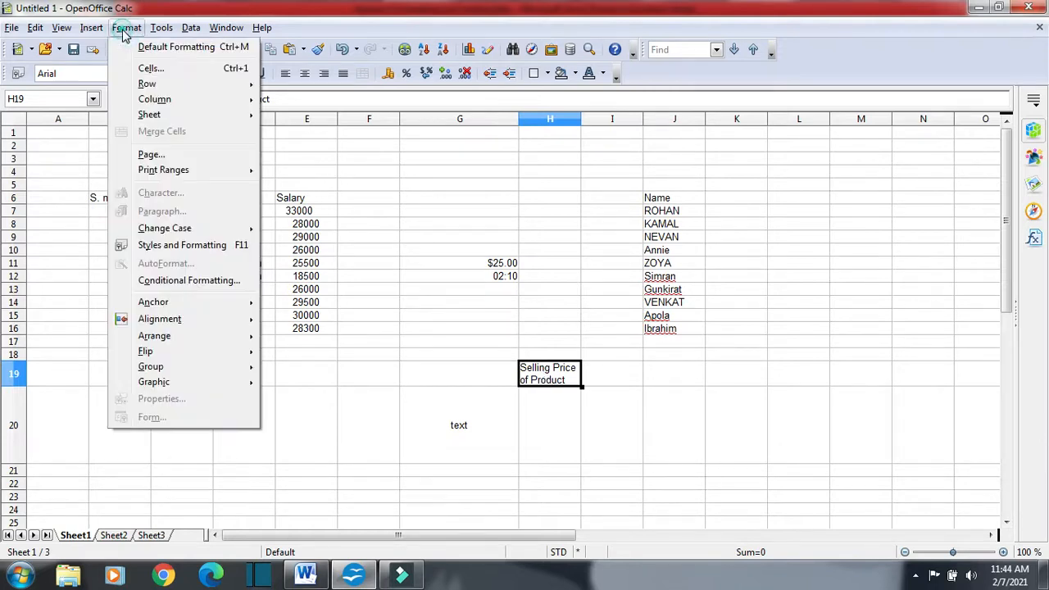
click(147, 68)
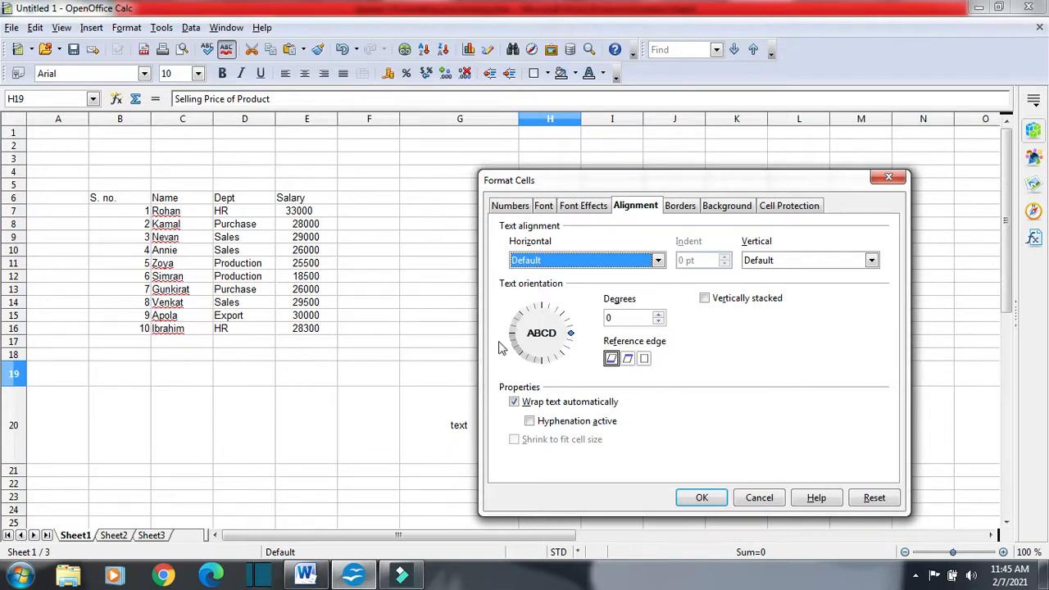
click(571, 332)
click(568, 320)
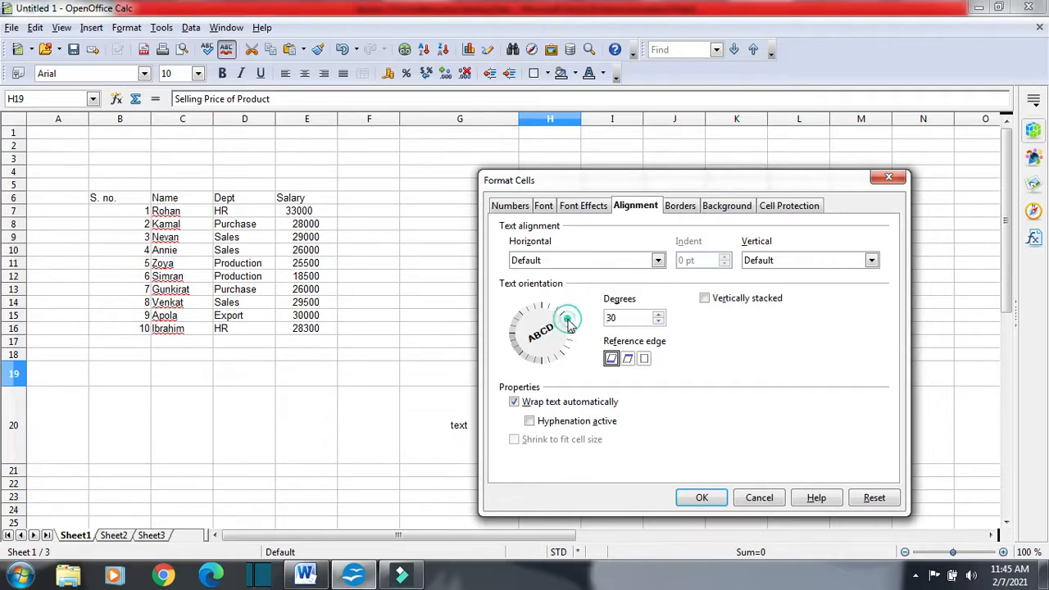
click(562, 315)
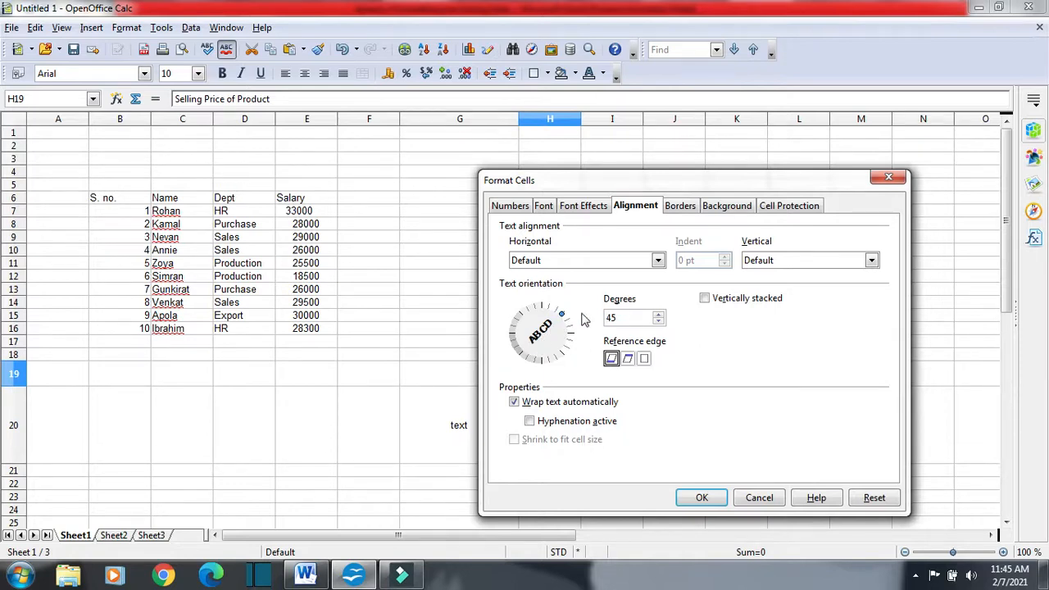
click(658, 315)
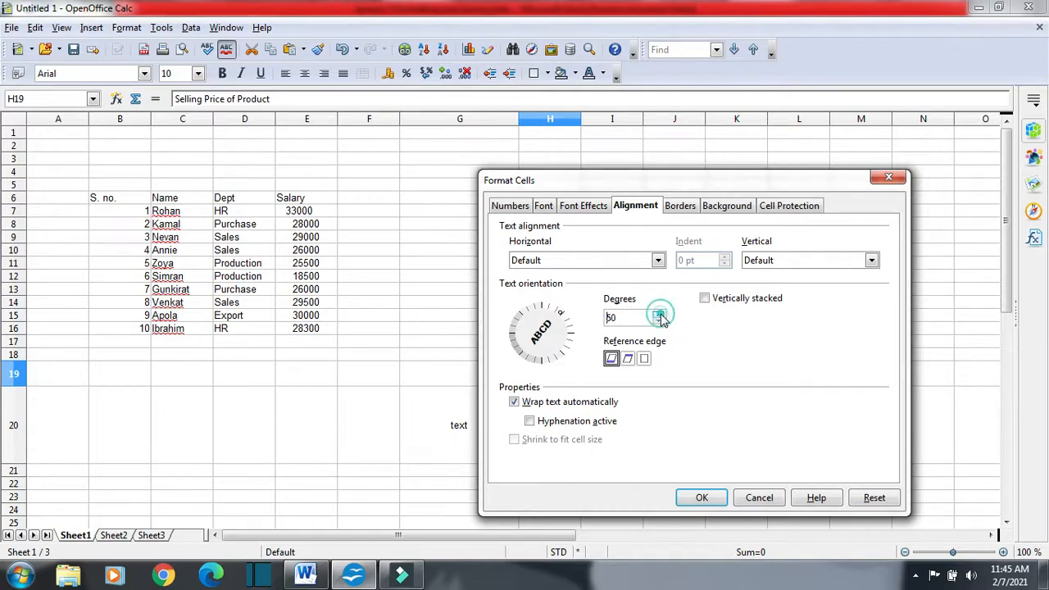
click(658, 321)
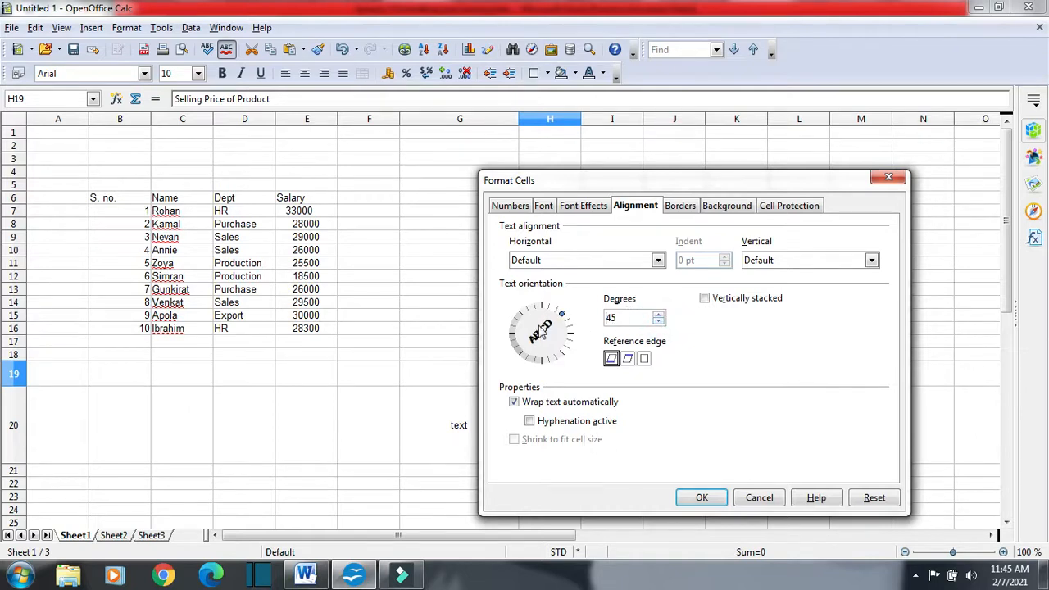
drag(551, 310, 547, 310)
click(558, 311)
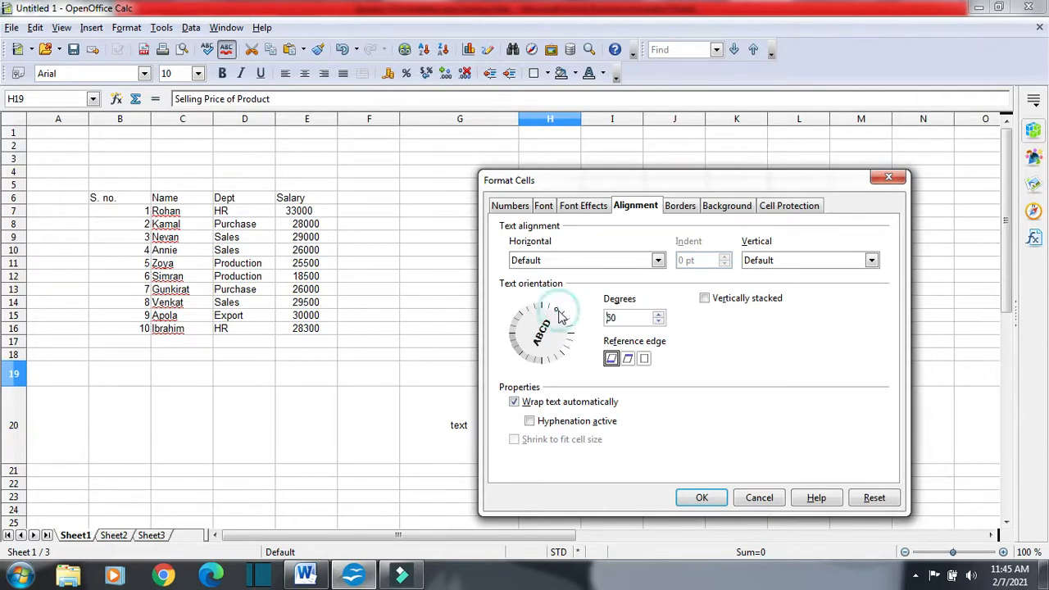
click(562, 314)
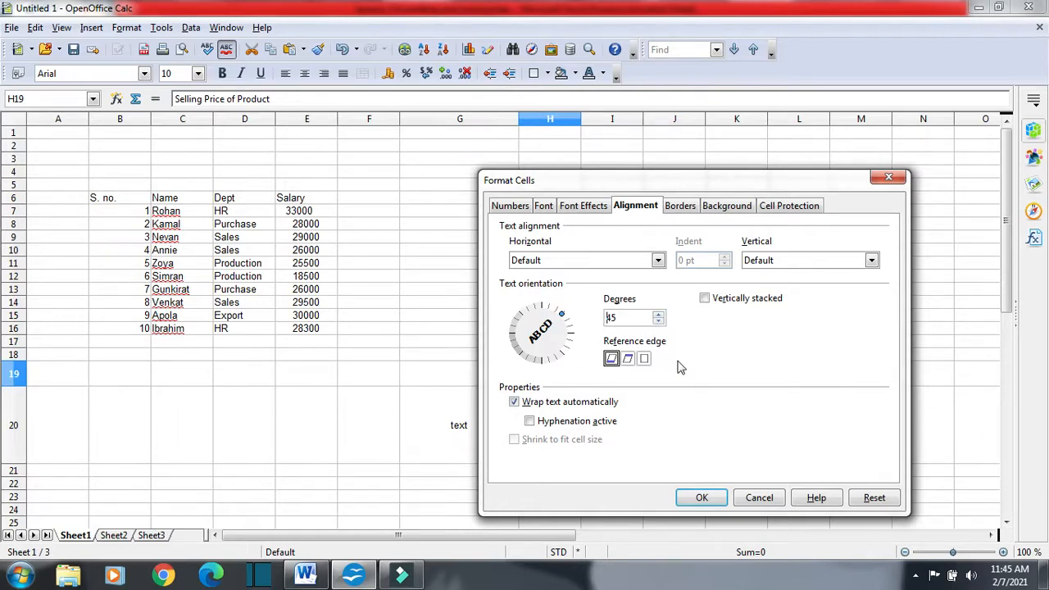
click(702, 497)
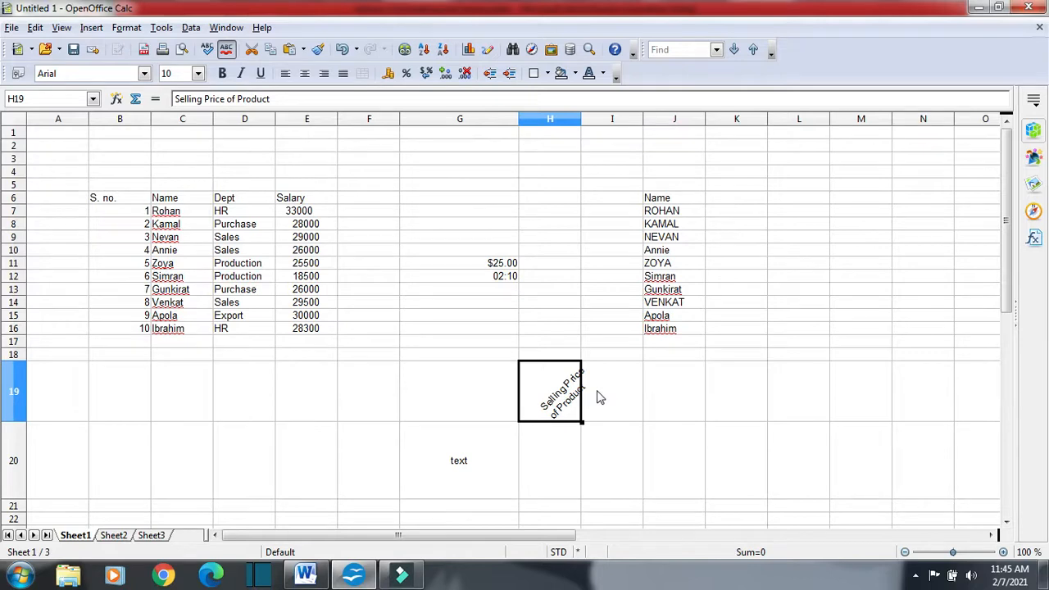
Step: Switch to the Word notes, highlight the term "reference edge" and review the three text extension options listed below it
key(alt+Tab)
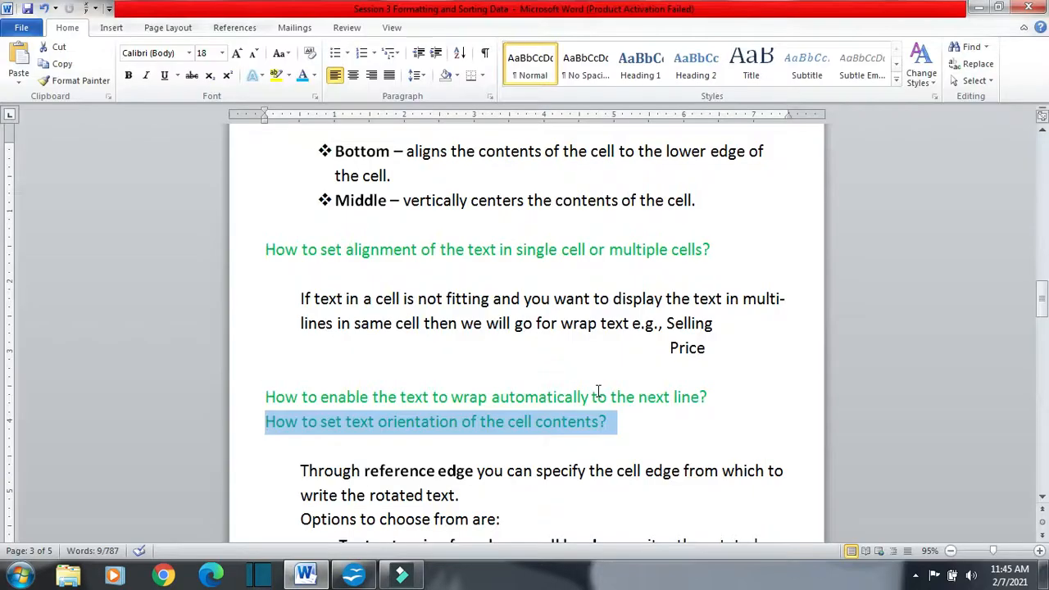
click(637, 418)
scroll(636, 419, down, 1)
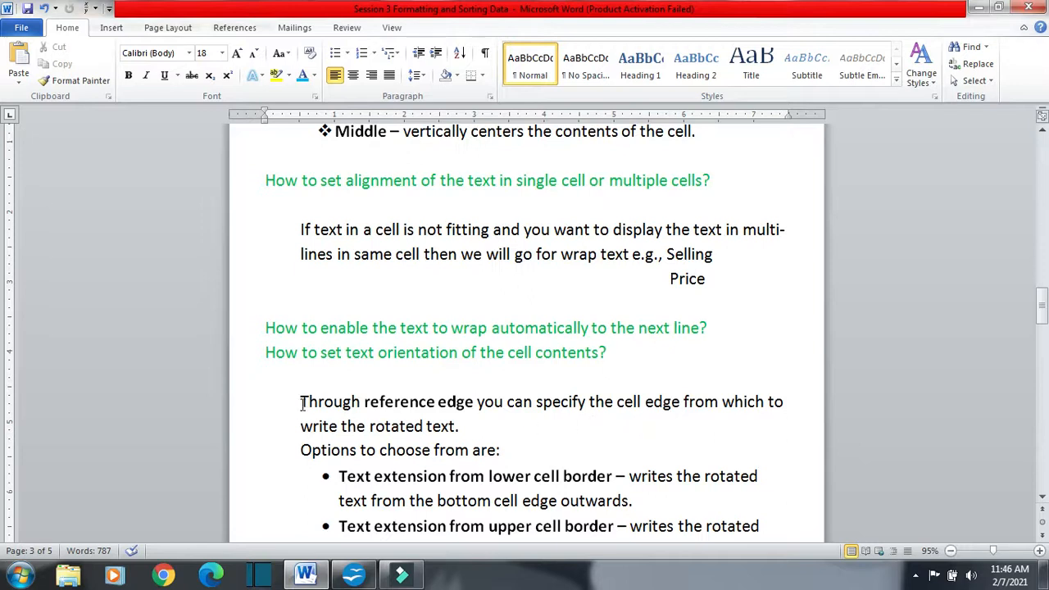
drag(300, 401, 380, 403)
click(473, 408)
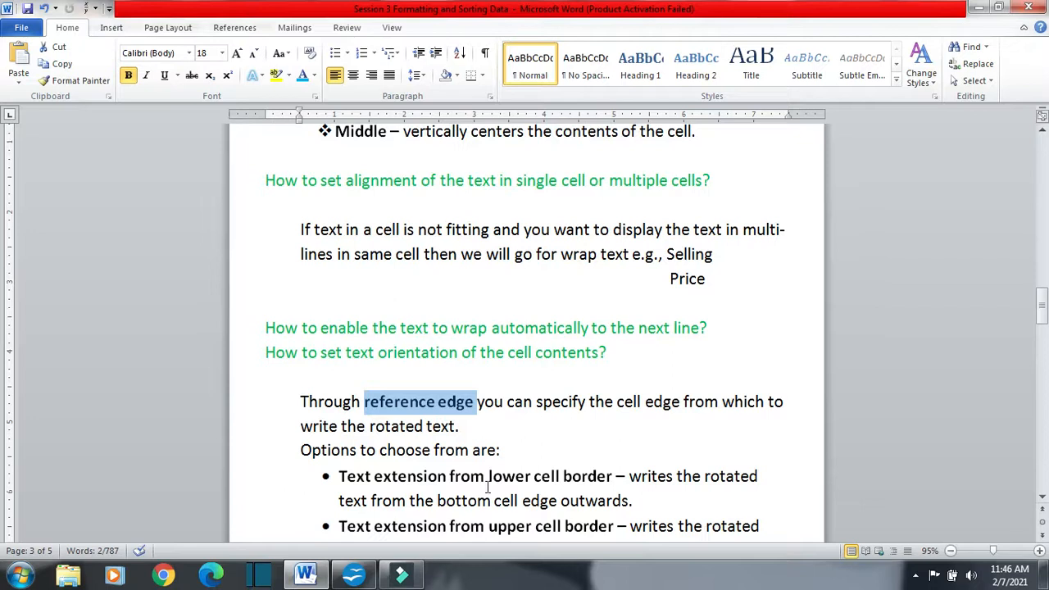
scroll(583, 459, down, 1)
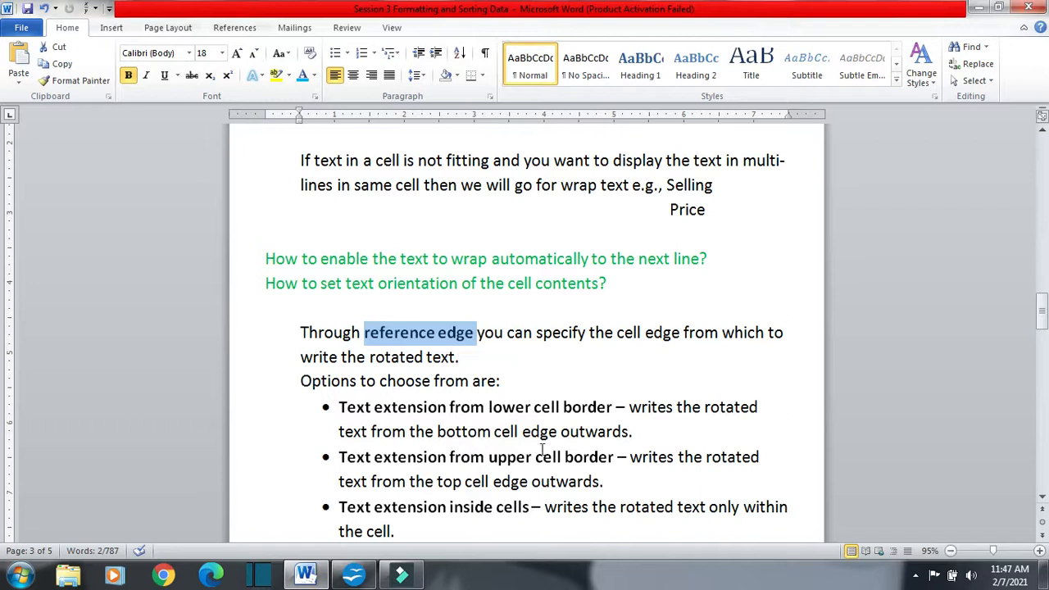
Step: In Calc, apply the Text Extension From Lower Cell Border reference edge to cell H19, checking its description in the Word notes
click(353, 573)
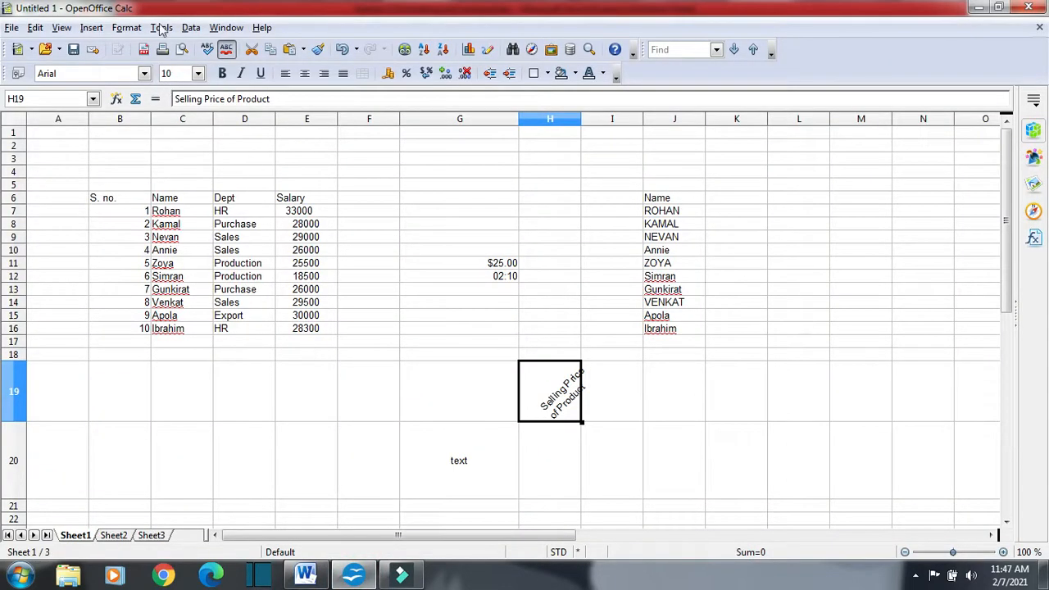
click(128, 28)
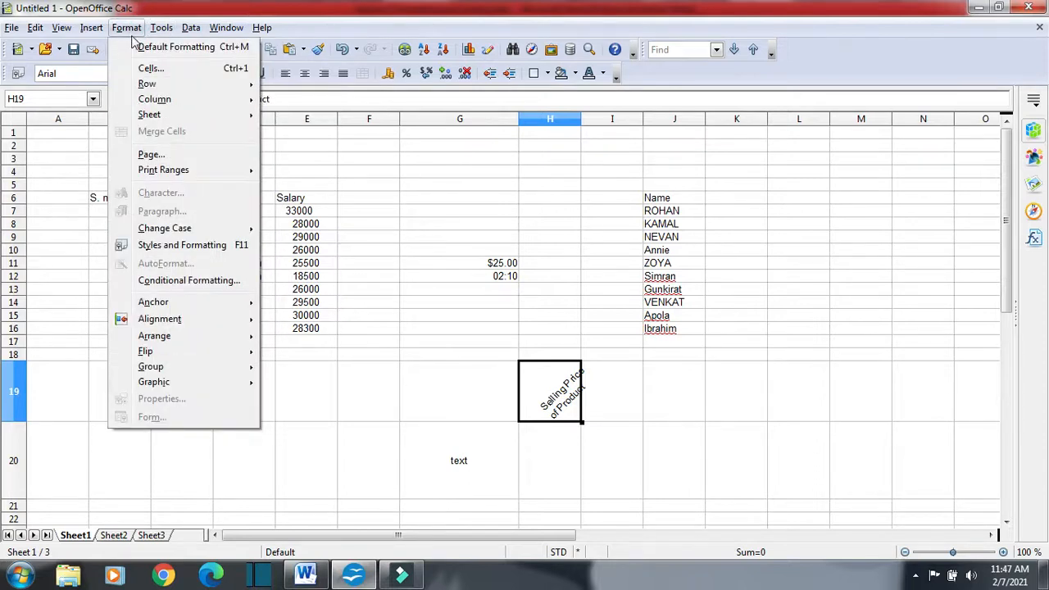
click(151, 68)
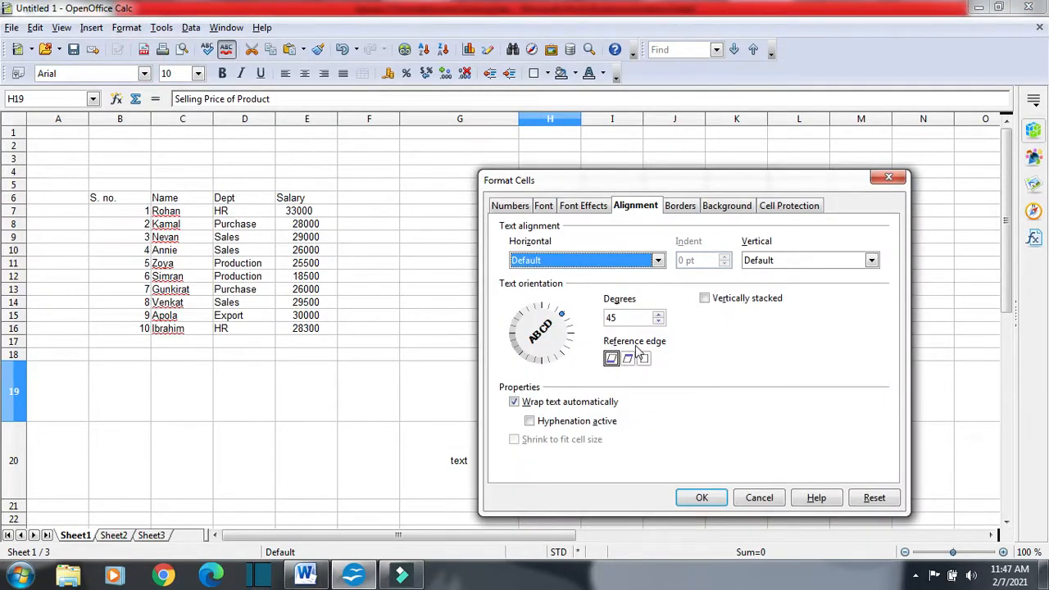
click(306, 573)
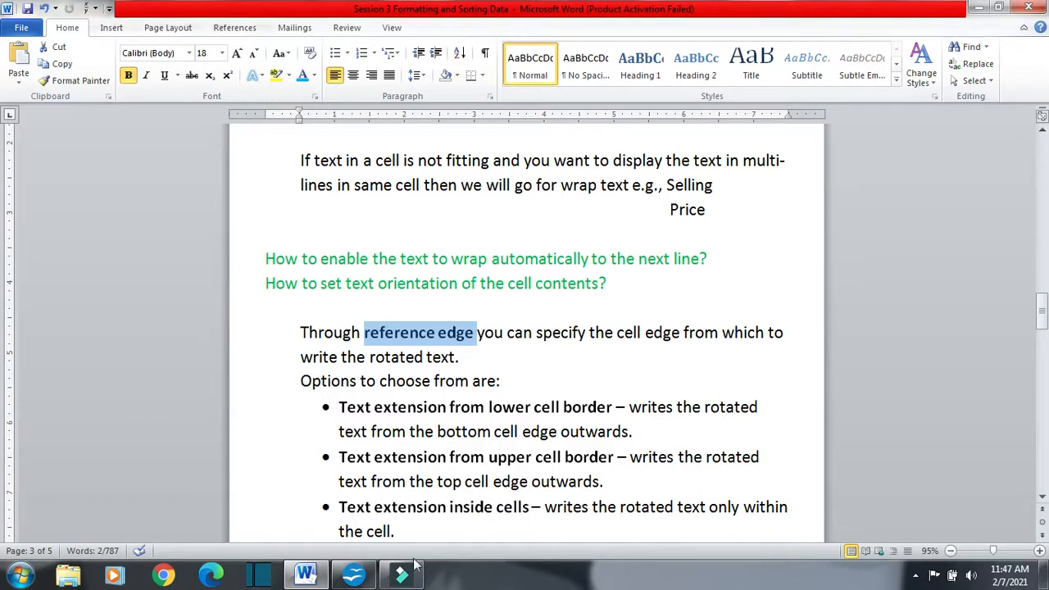
click(354, 574)
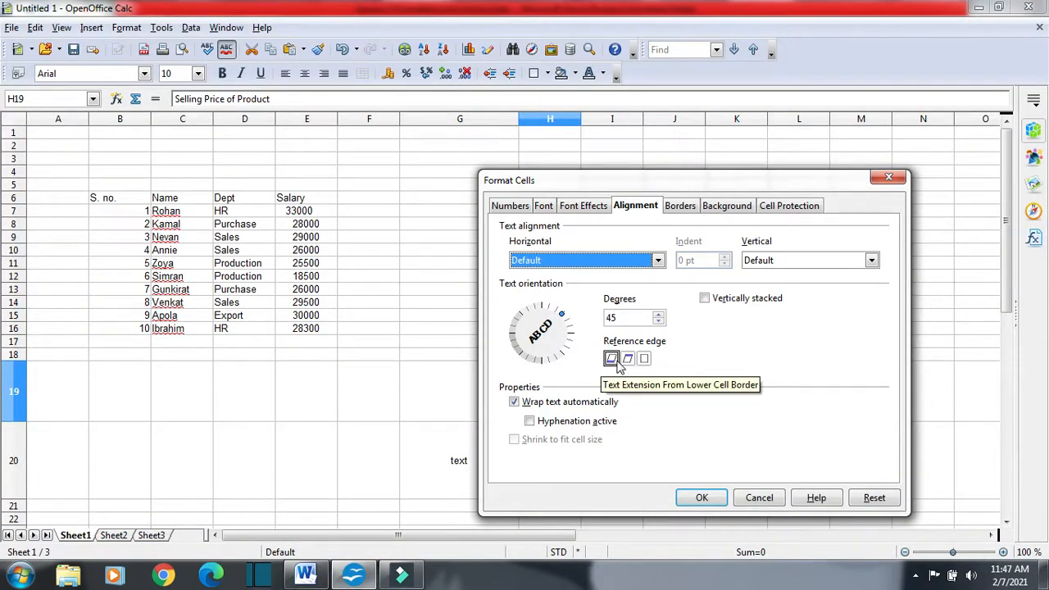
click(304, 573)
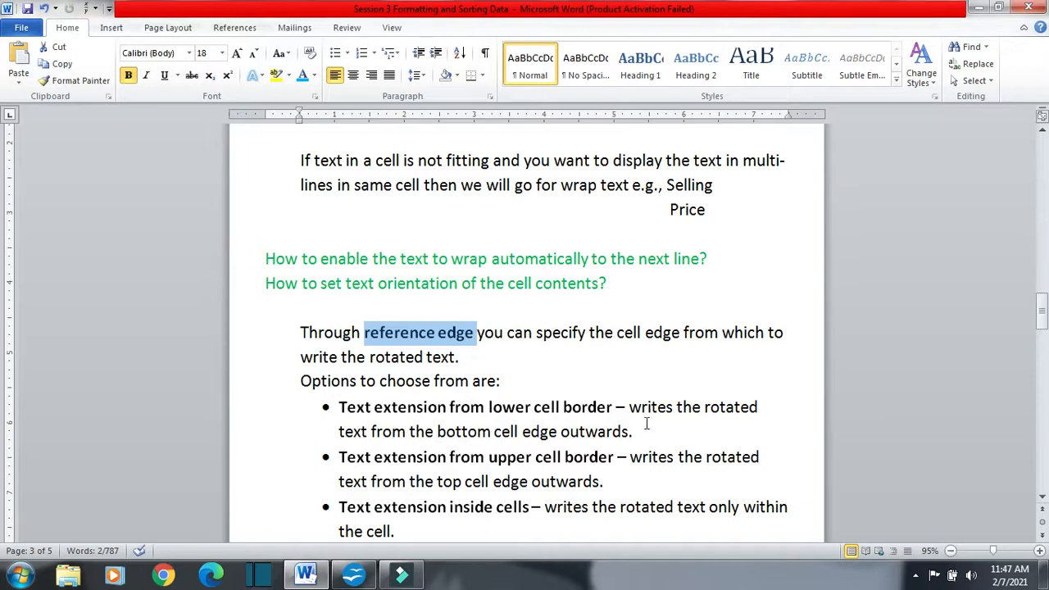
click(353, 574)
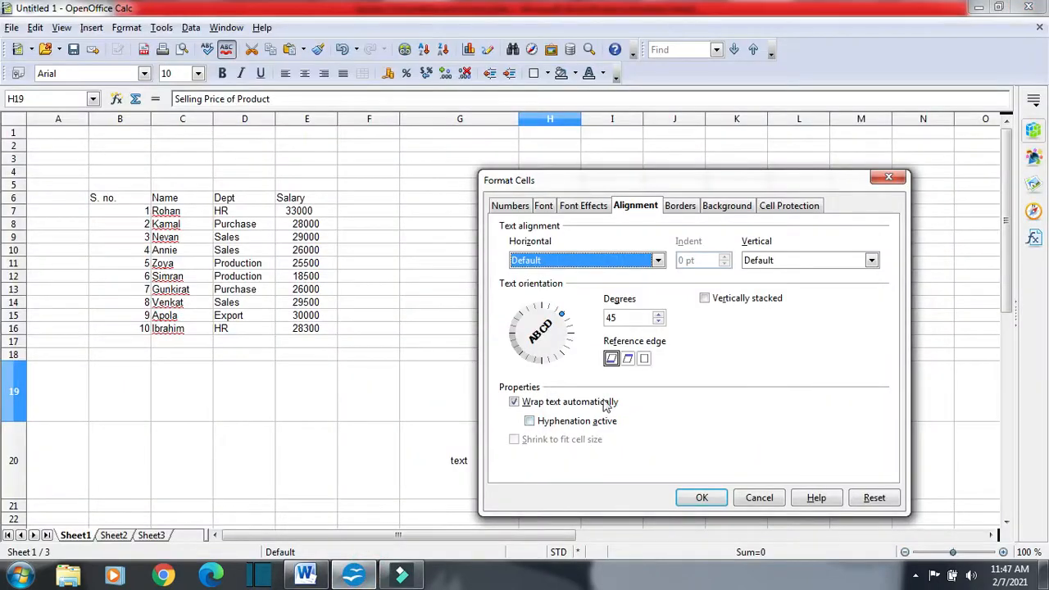
click(612, 359)
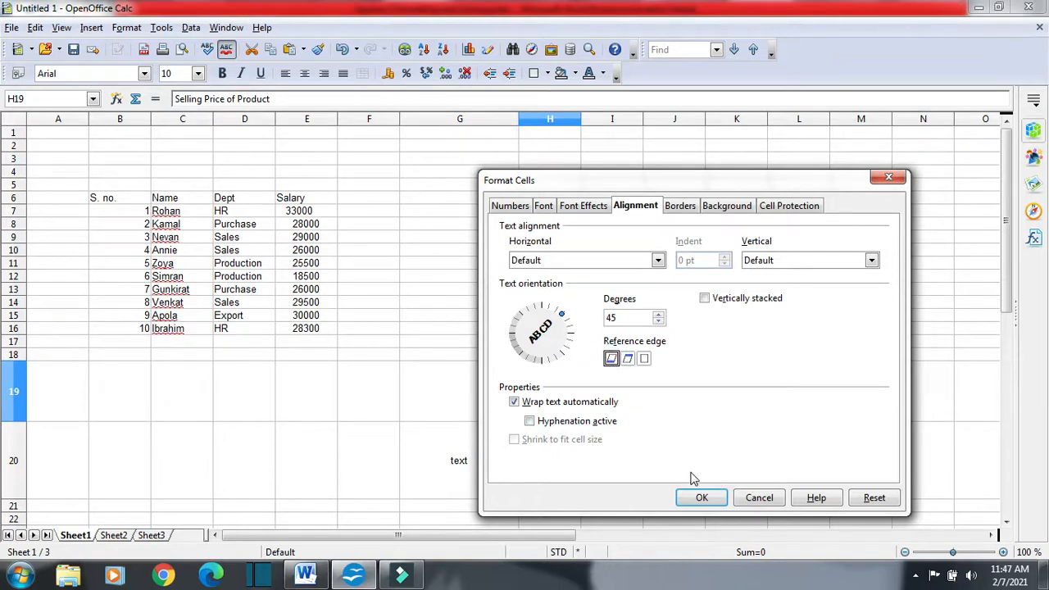
click(698, 498)
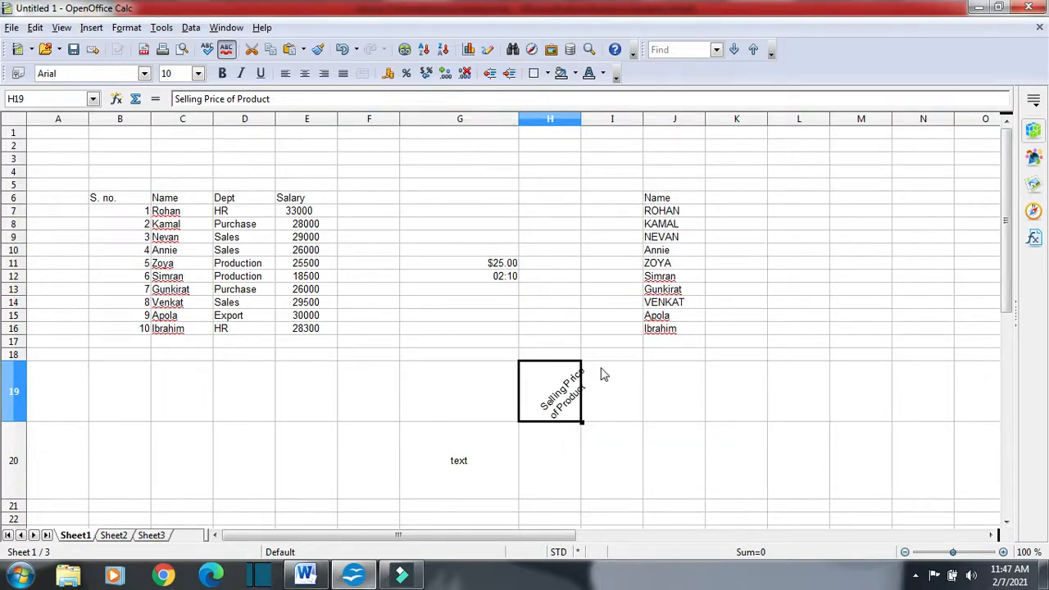
Step: Highlight "Text extension from upper cell border" in the Word notes, then return to Calc
click(308, 576)
scroll(505, 383, down, 2)
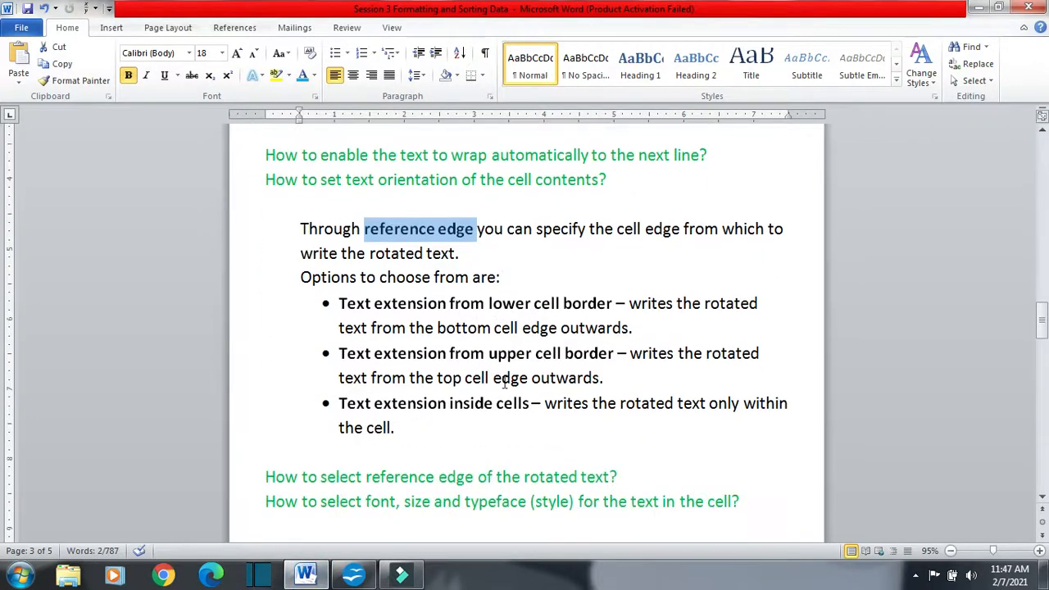
drag(338, 354, 607, 361)
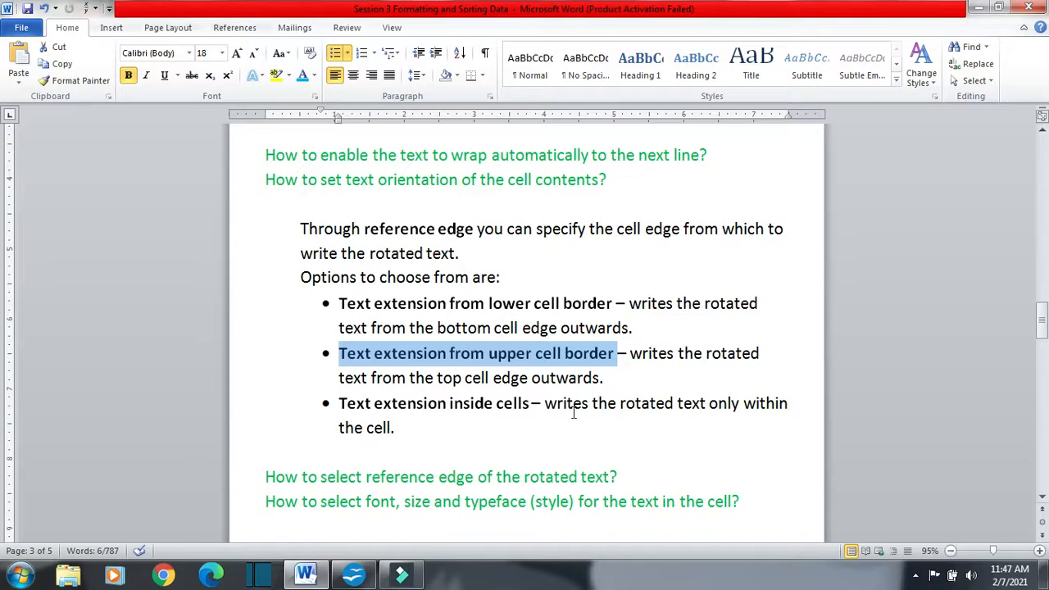
click(354, 576)
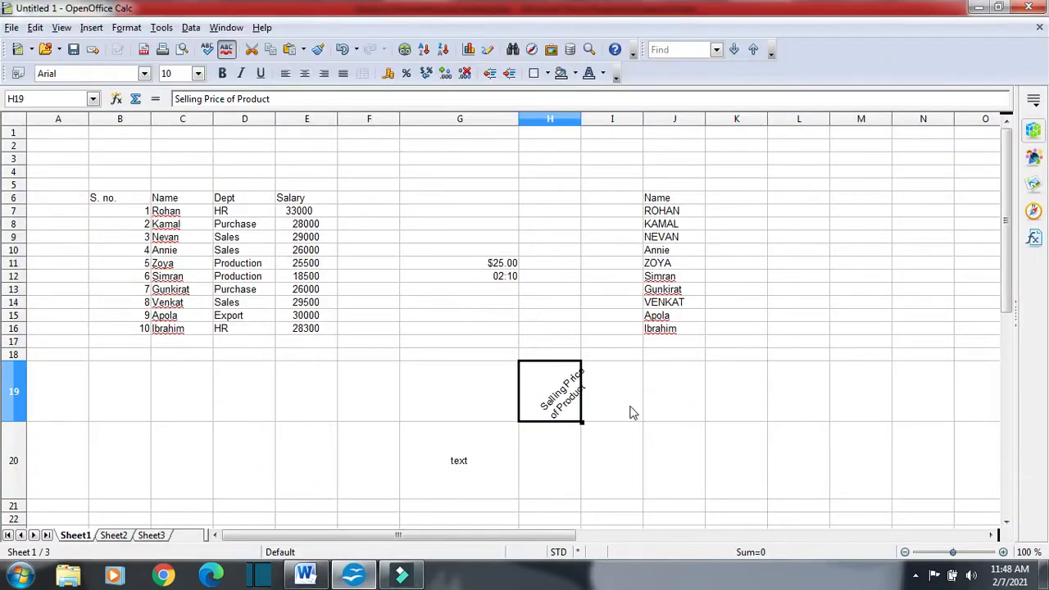
Step: Set the reference edge of cell H19's rotated text to Text Extension From Upper Cell Border, consulting the Word notes before applying it
click(132, 30)
click(149, 69)
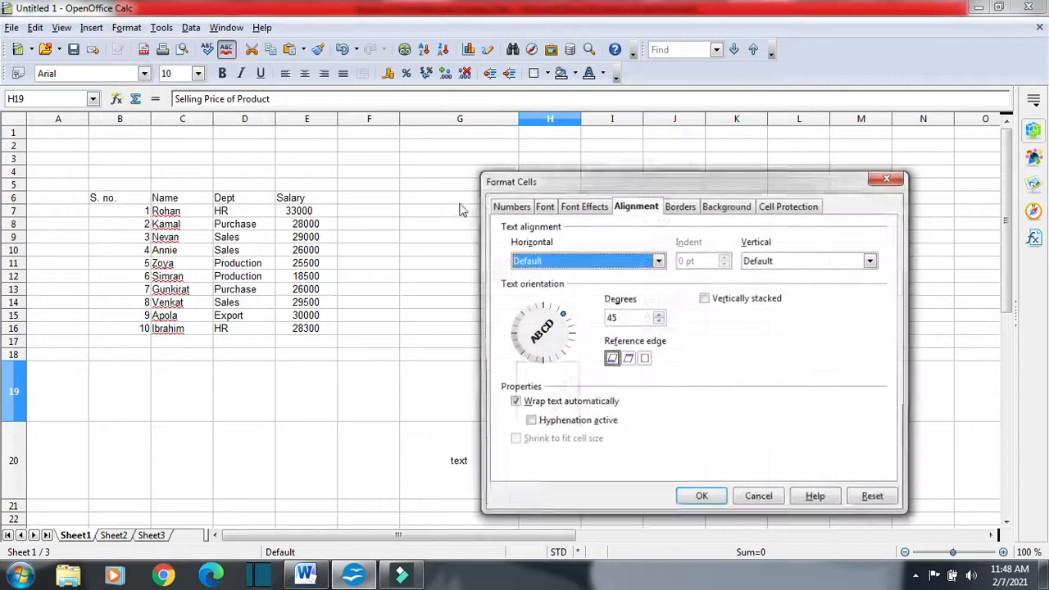
click(627, 359)
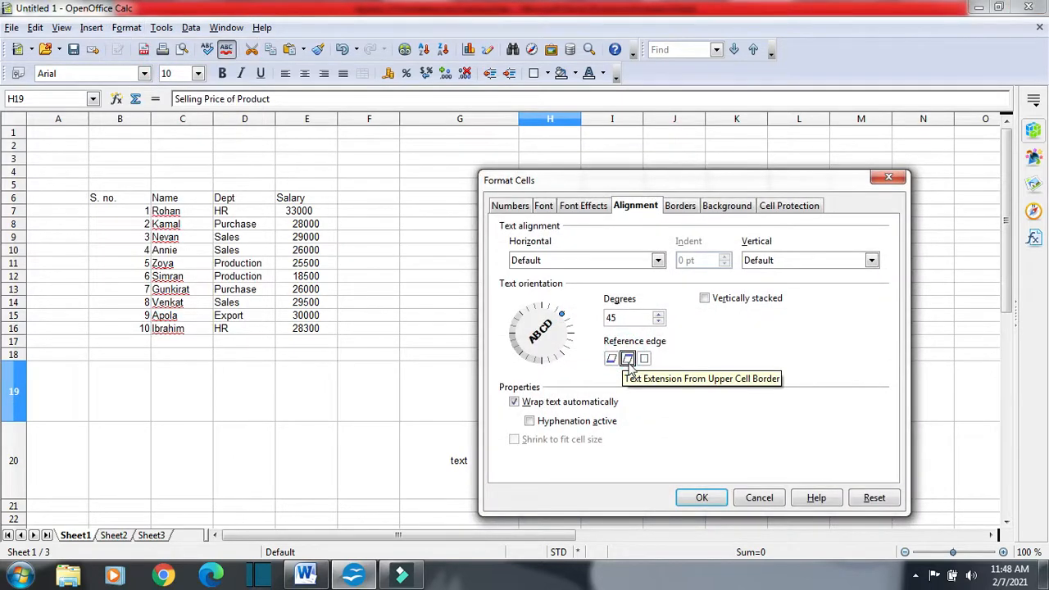
click(305, 576)
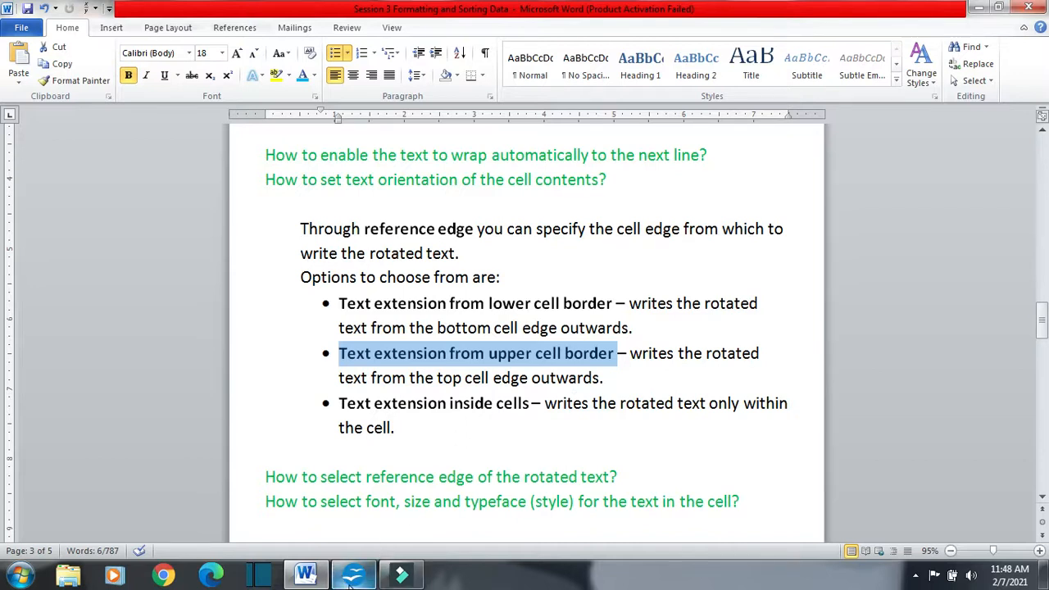
click(410, 573)
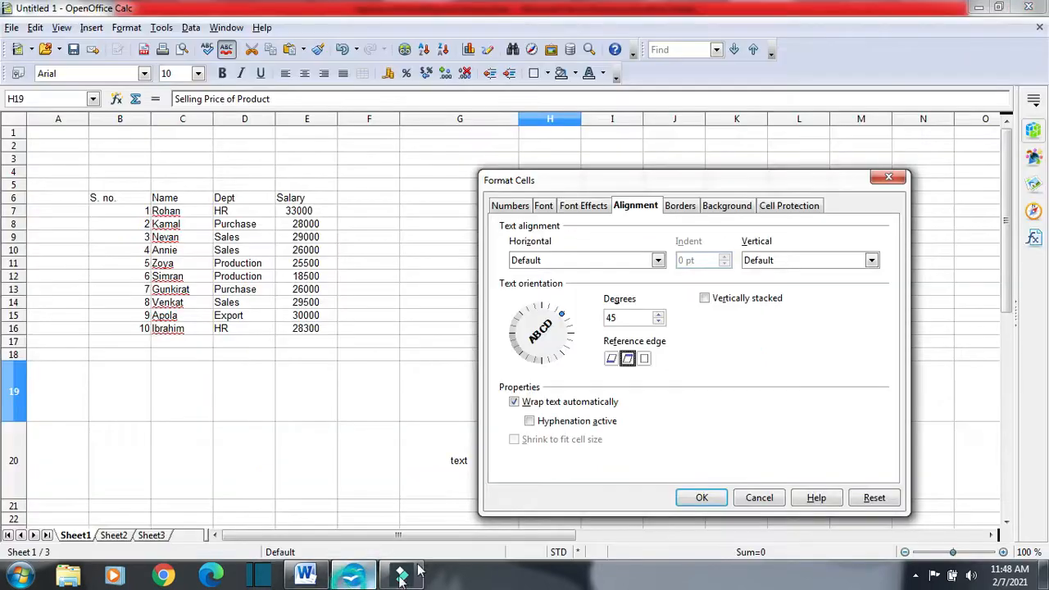
click(683, 496)
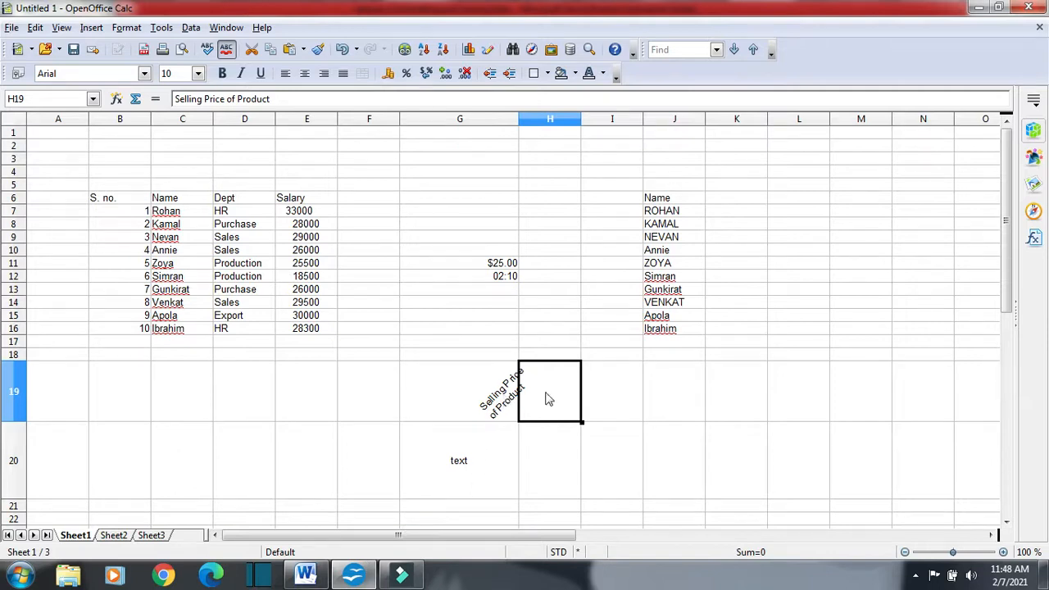
Step: Highlight the description of text extension inside cells in the Word notes, then return to Calc
click(351, 577)
drag(339, 403, 642, 438)
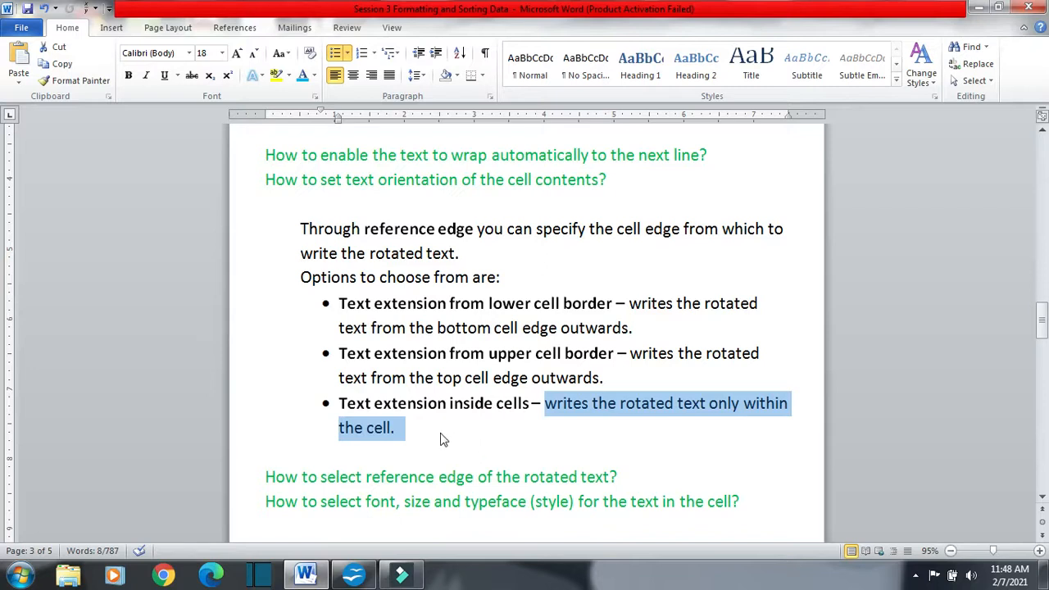
click(353, 575)
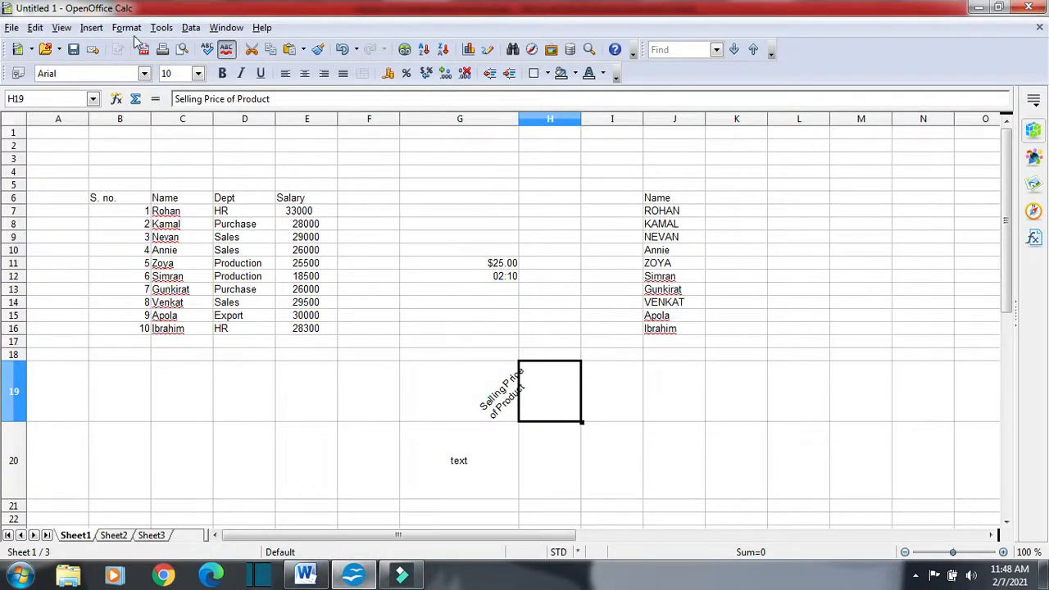
Step: Set the reference edge of cell H19's rotated text to Text Extension Inside Cell
click(127, 27)
click(146, 66)
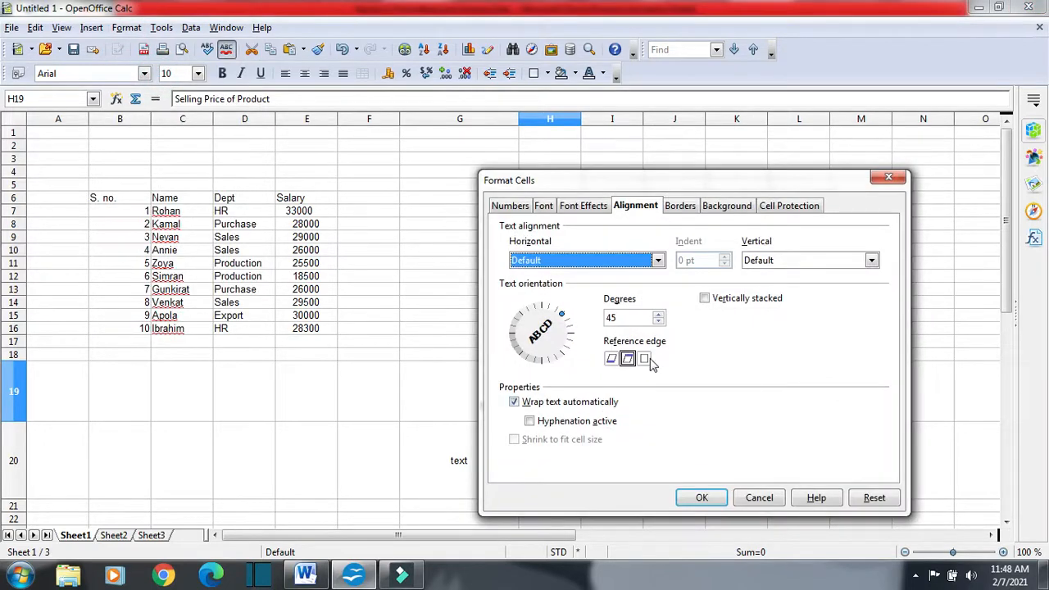
click(647, 358)
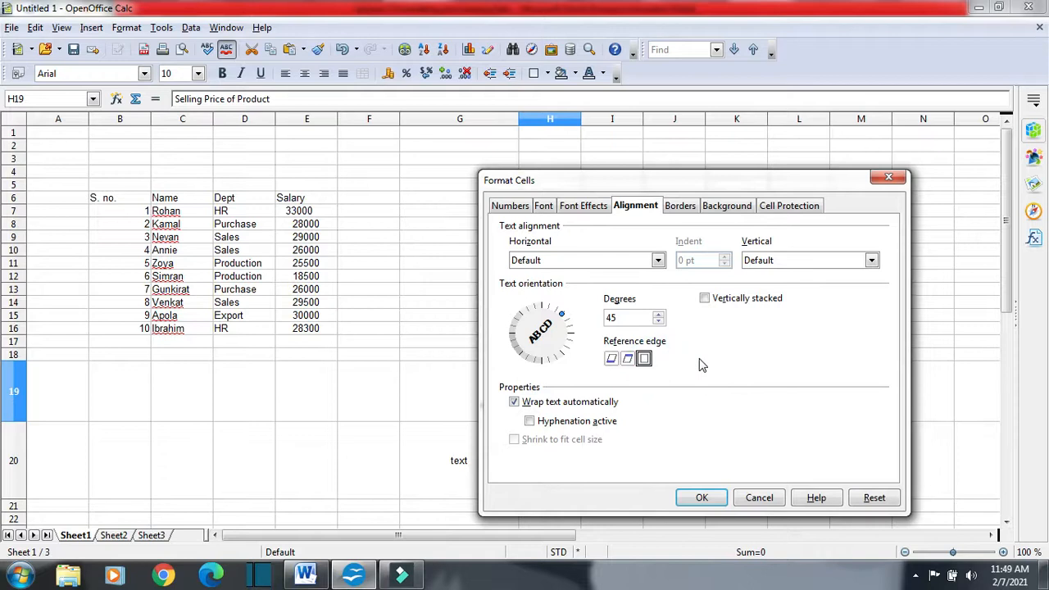
click(701, 498)
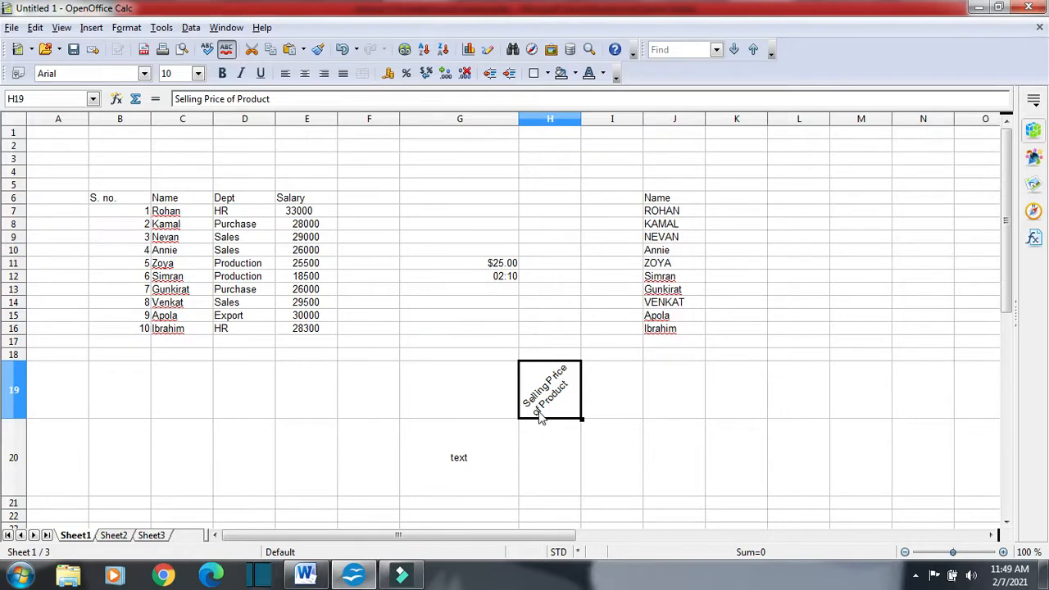
Step: Highlight the question "How to select reference edge of the rotated text?" in the Word notes, then return to Calc
key(alt+Tab)
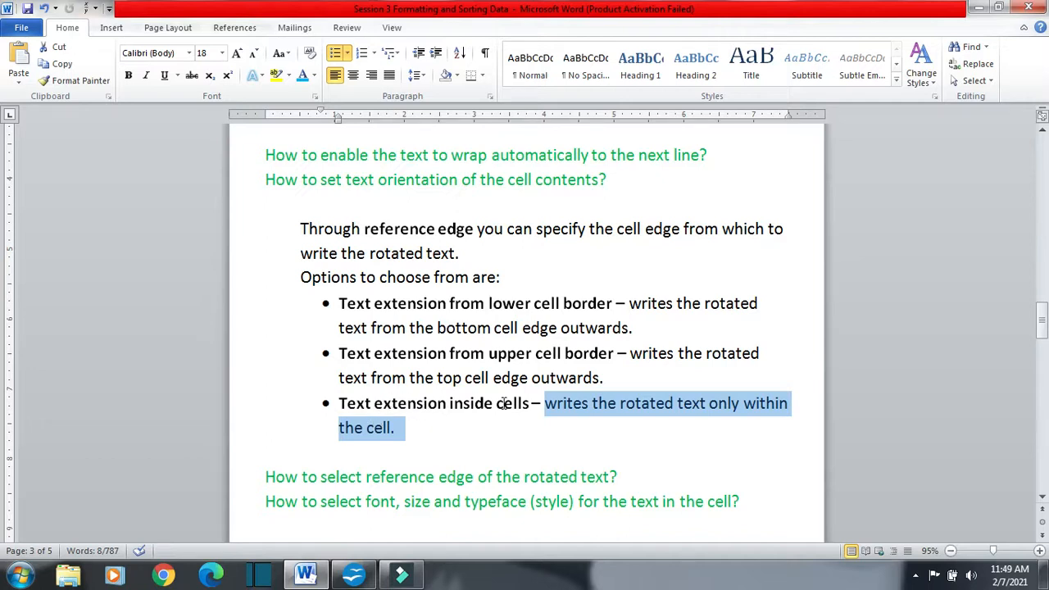
scroll(541, 423, down, 1)
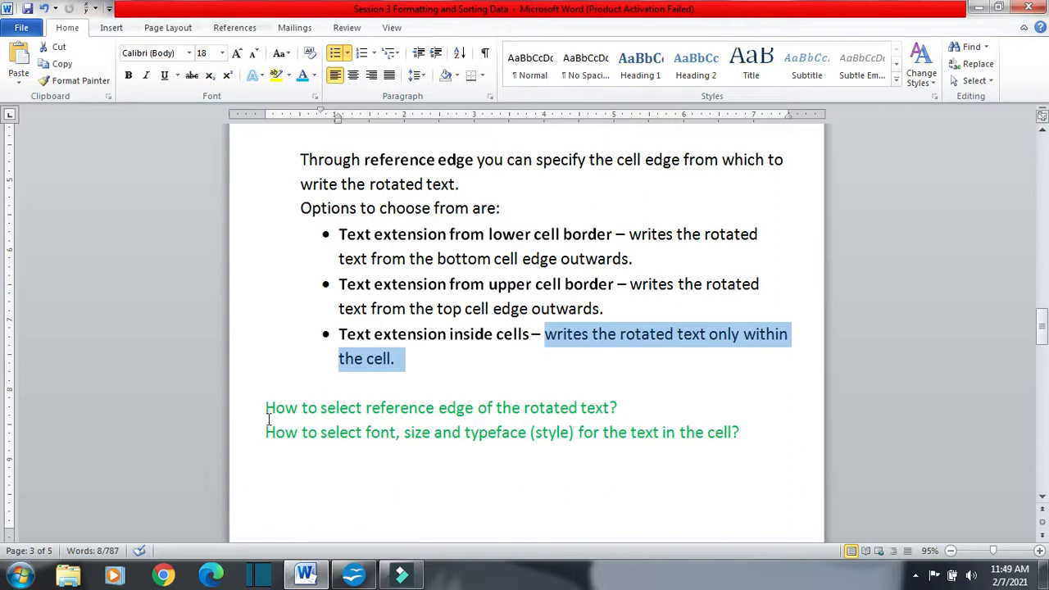
drag(263, 408, 655, 407)
click(375, 575)
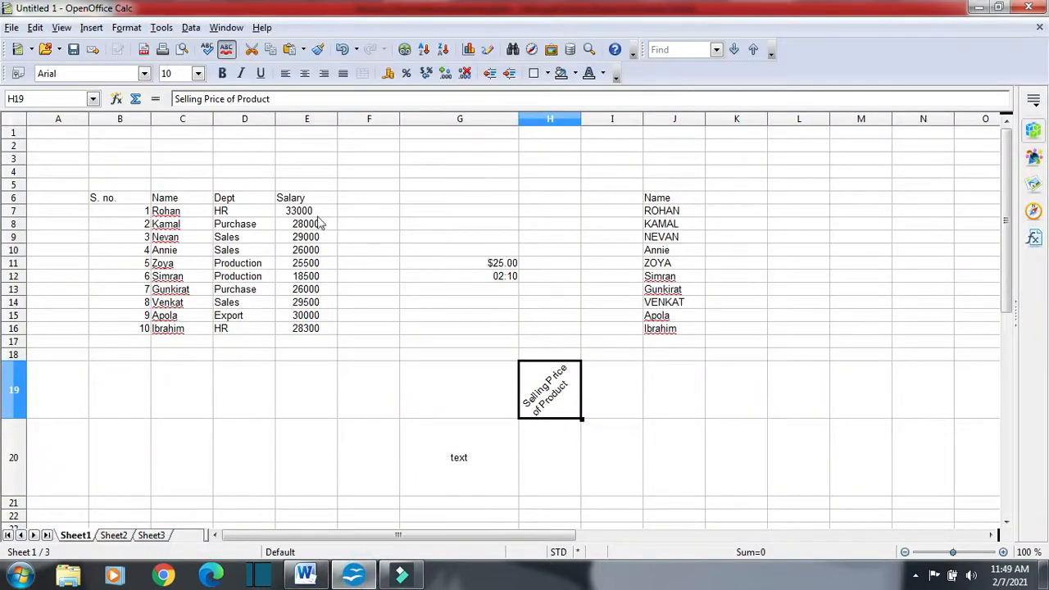
Step: Review the reference edge options in cell H19's alignment formatting, keeping Text Extension Inside Cell
click(125, 27)
click(150, 68)
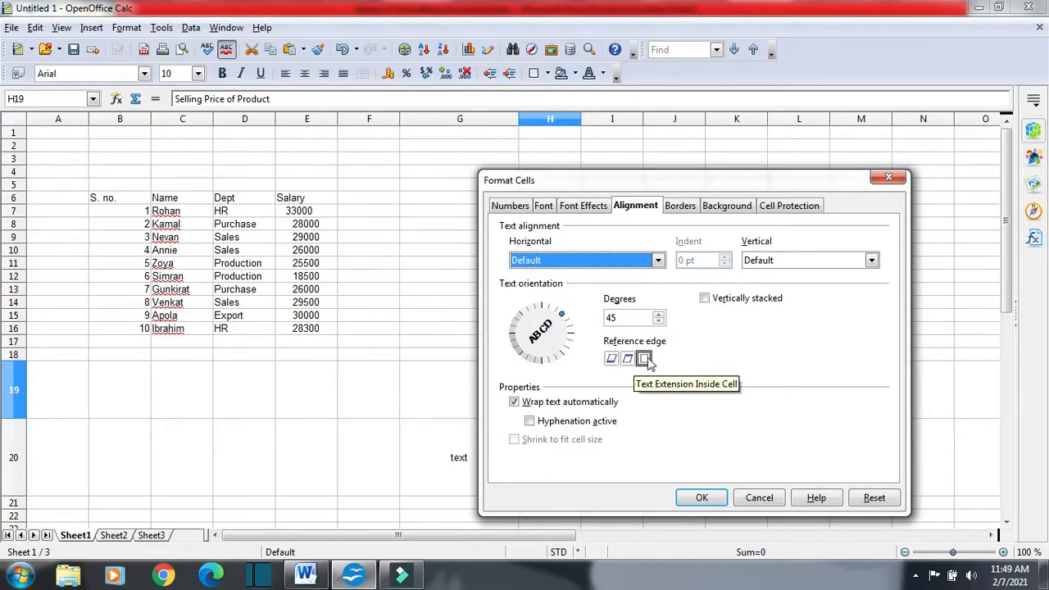
click(702, 498)
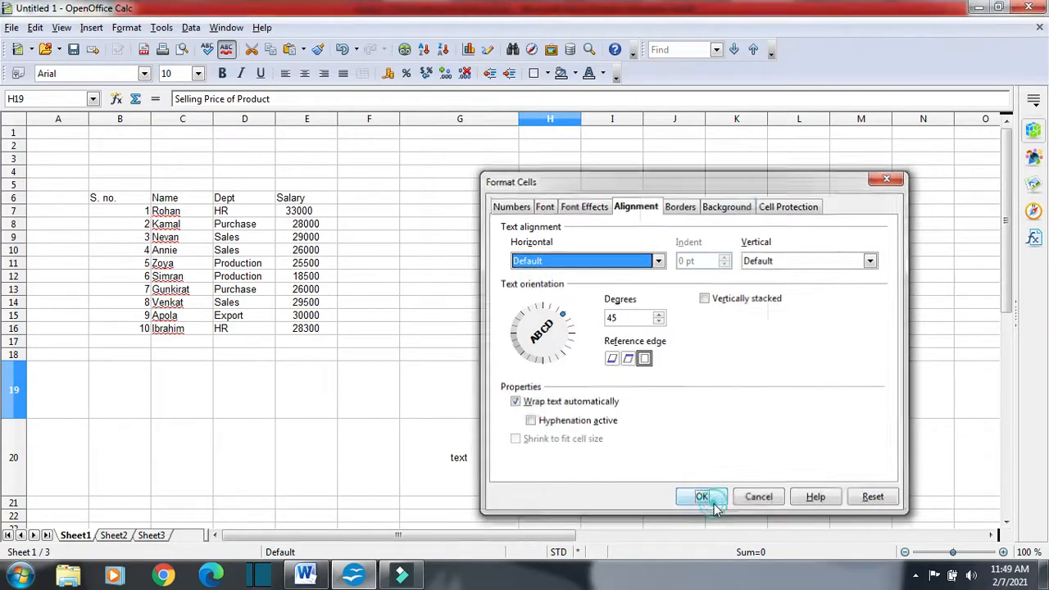
Step: Switch to the Word notes and highlight the question about selecting font, size and typeface (style) for the text in the cell
click(304, 579)
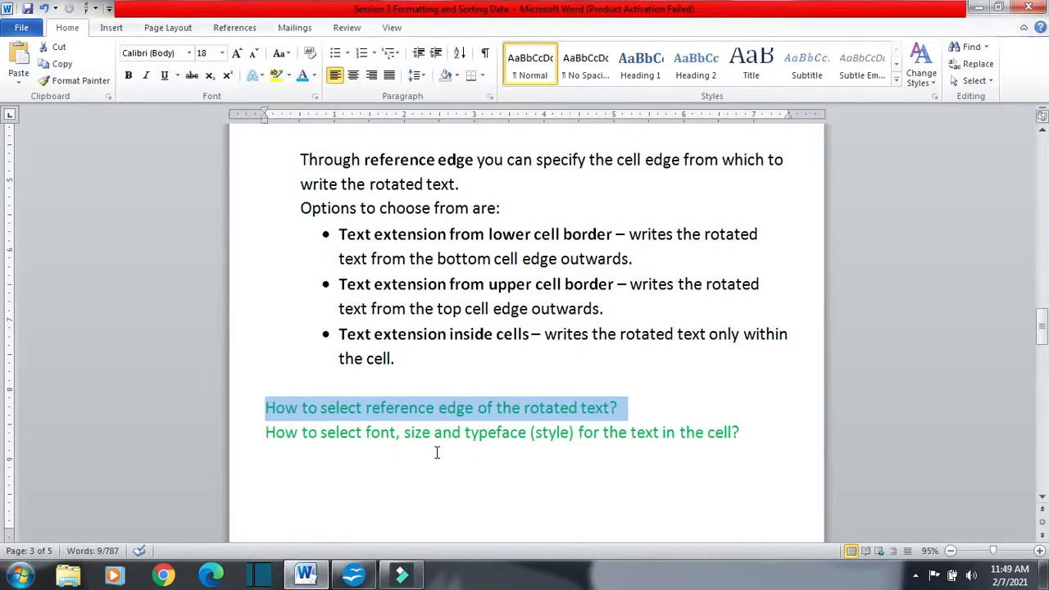
scroll(436, 452, down, 1)
drag(266, 370, 388, 370)
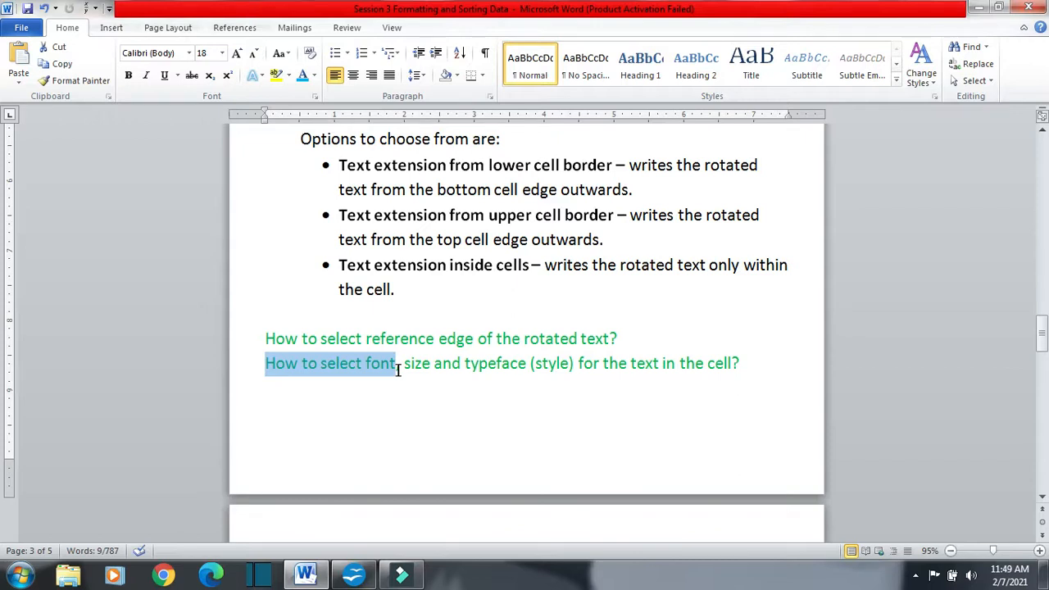
drag(399, 370, 414, 371)
drag(772, 365, 264, 366)
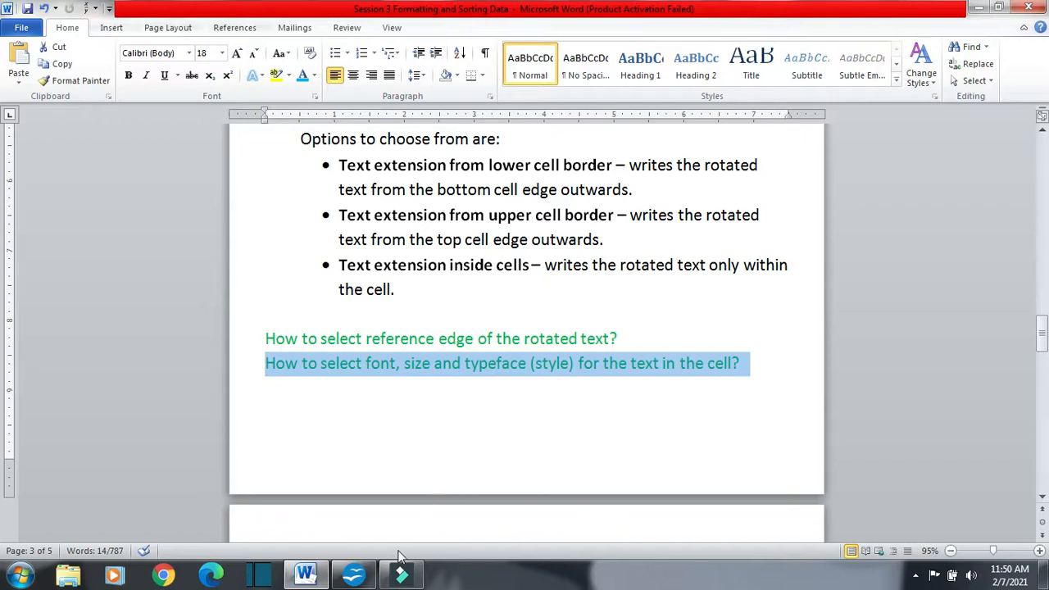
Step: Return to Calc and choose Noto Sans as the font in the cell formatting of G20
click(354, 574)
click(473, 476)
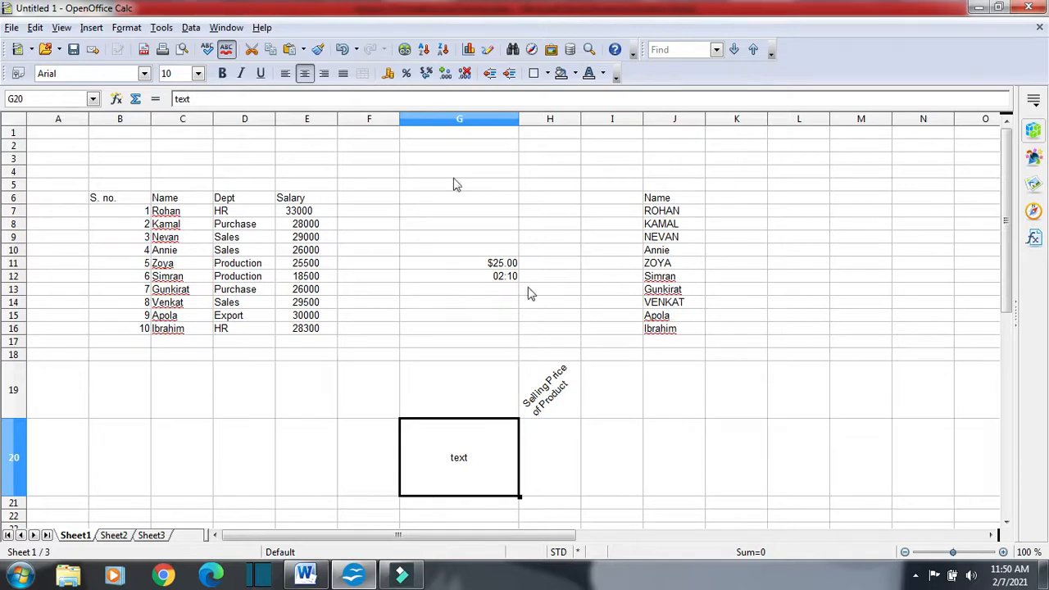
click(139, 29)
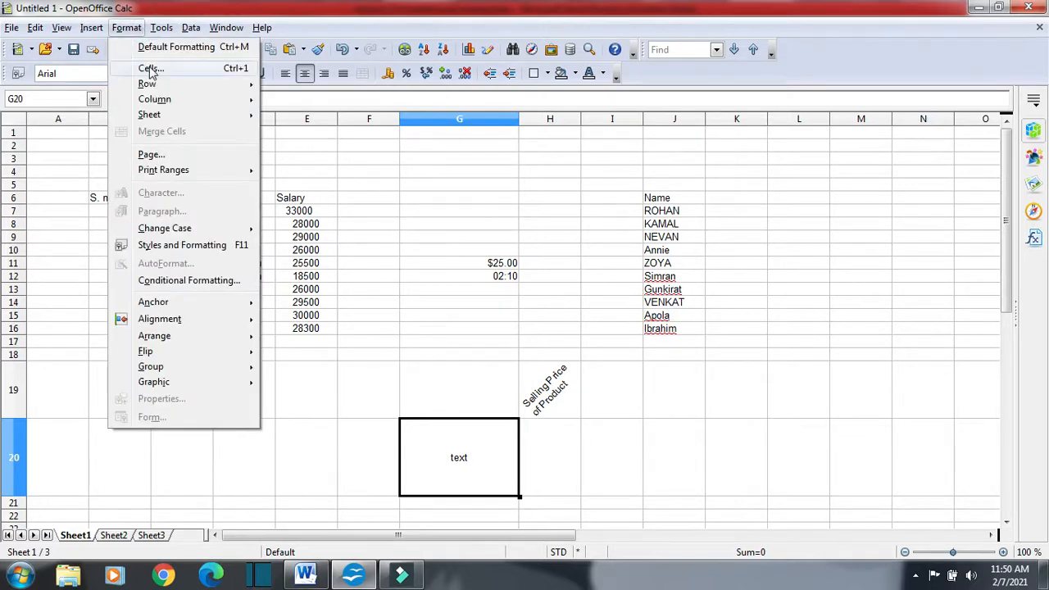
click(150, 68)
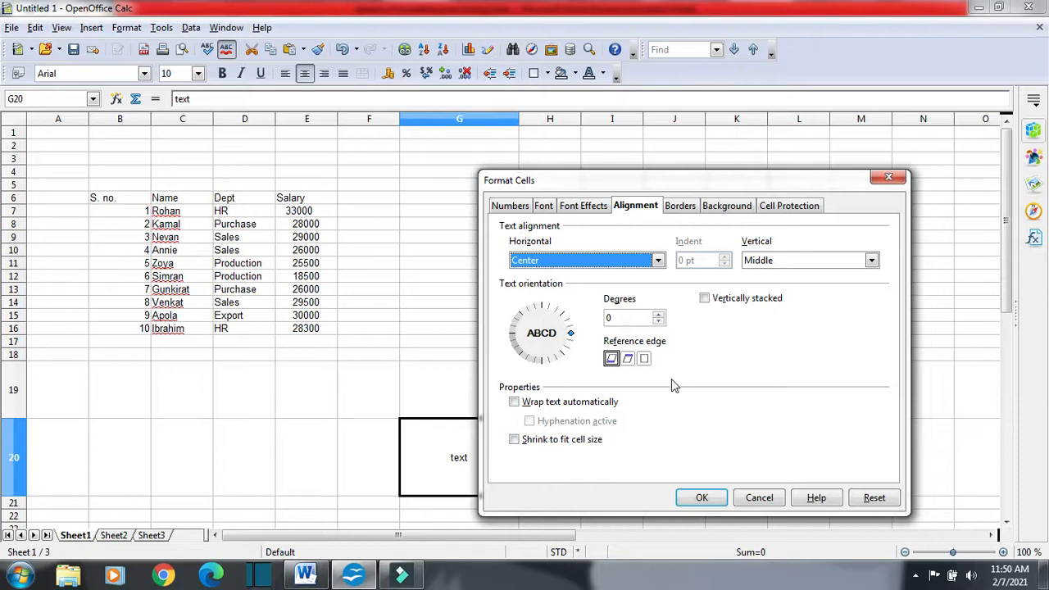
click(547, 208)
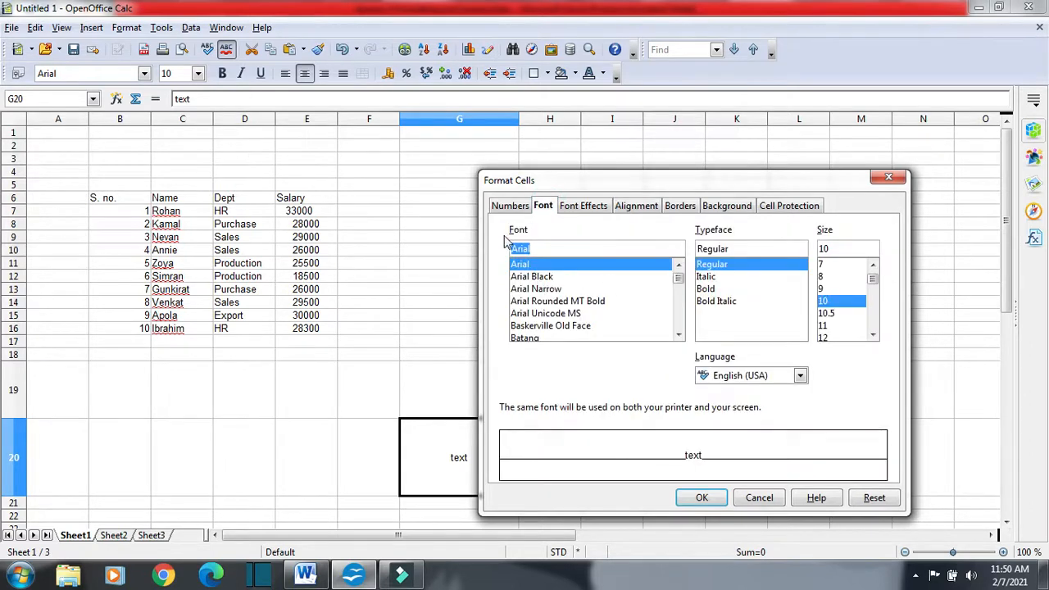
drag(679, 279, 678, 314)
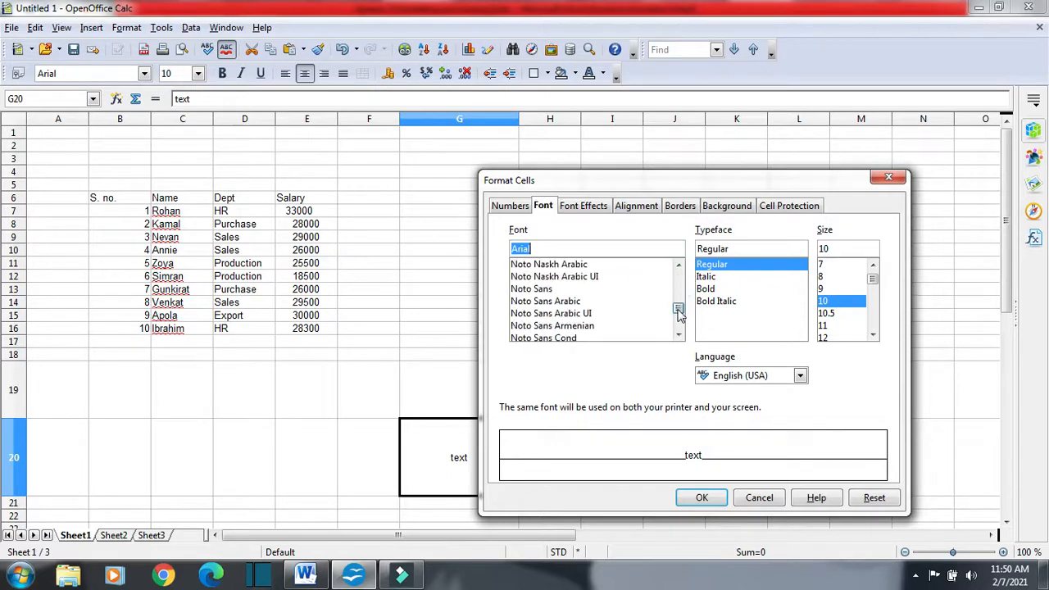
click(549, 289)
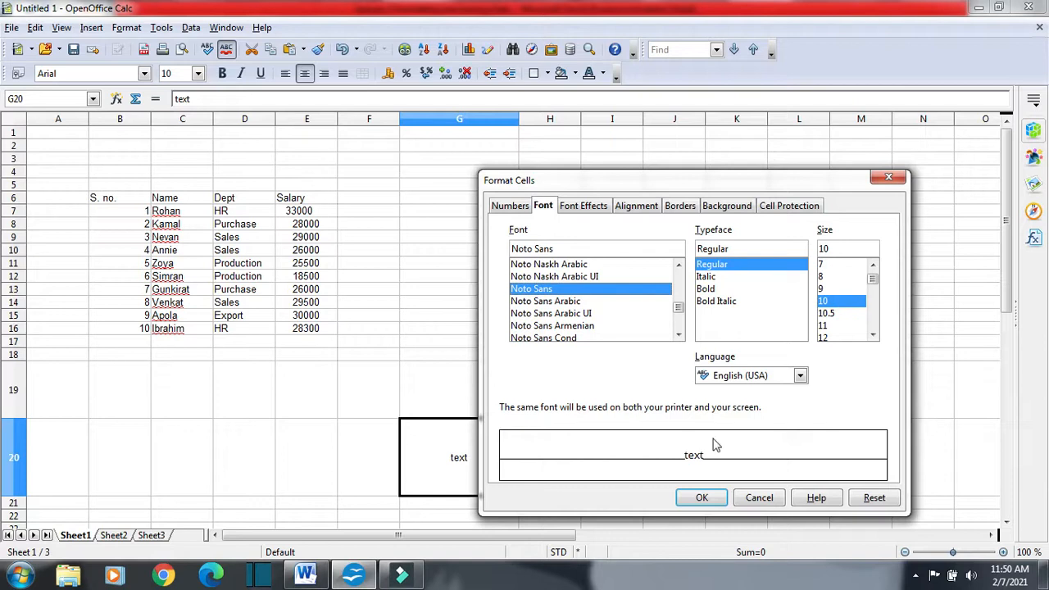
Step: Preview the Italic and Bold typefaces for cell G20's text, then choose Bold Italic with size 24
click(728, 278)
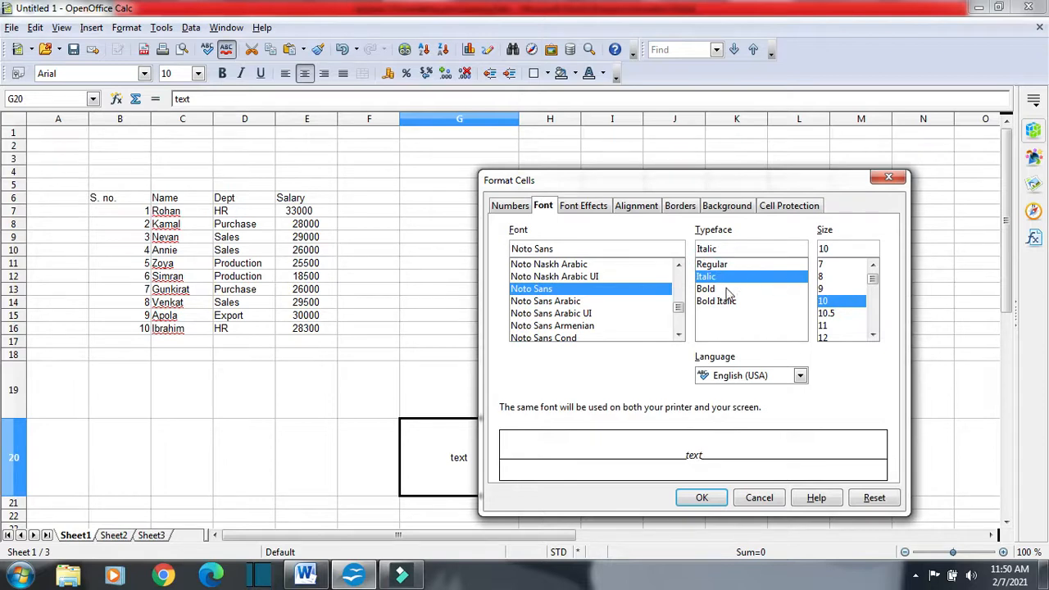
click(728, 290)
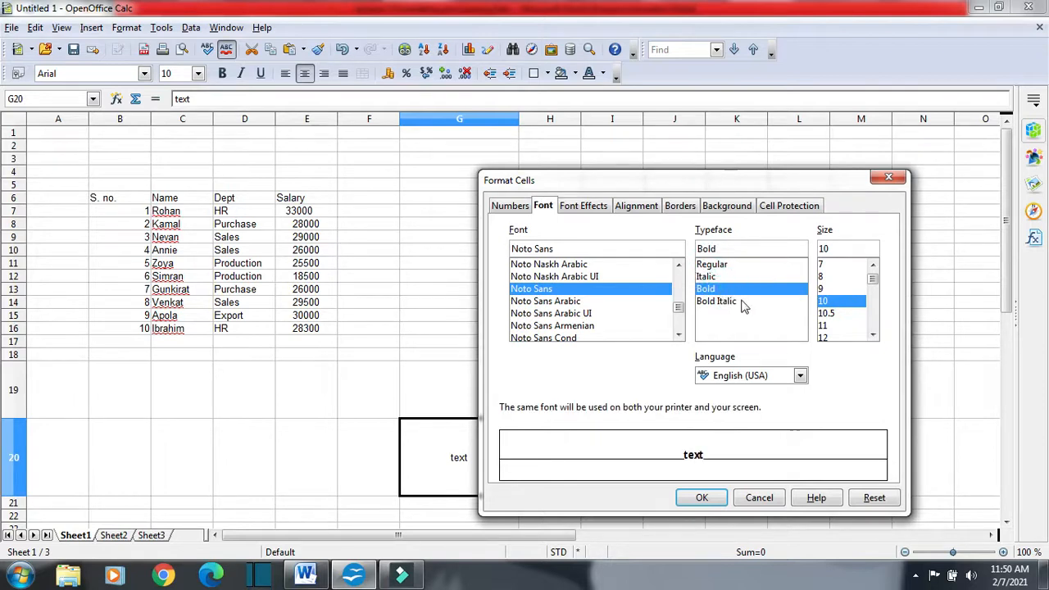
click(741, 303)
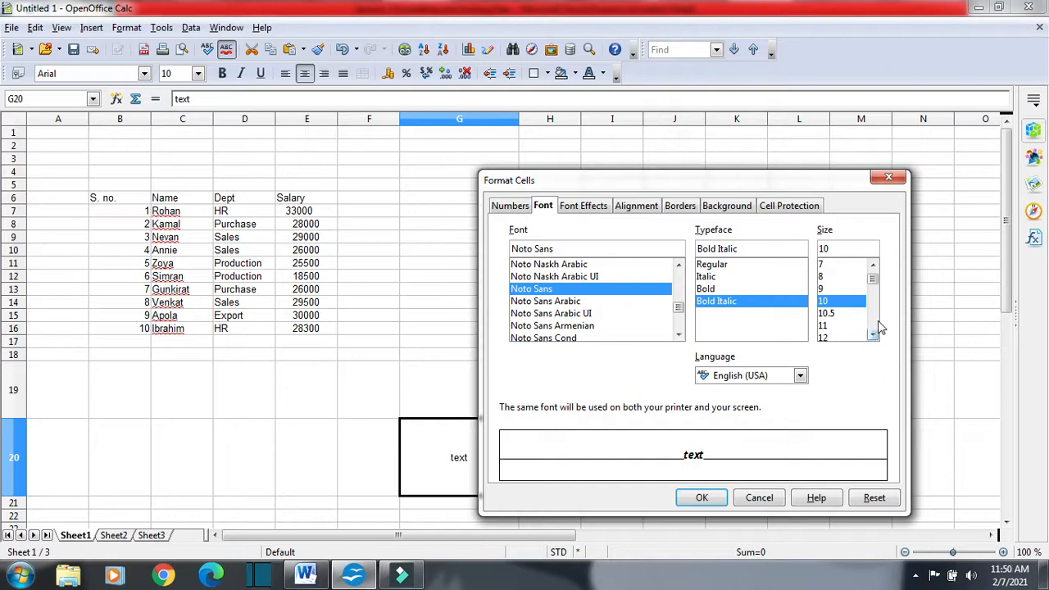
drag(873, 281, 875, 299)
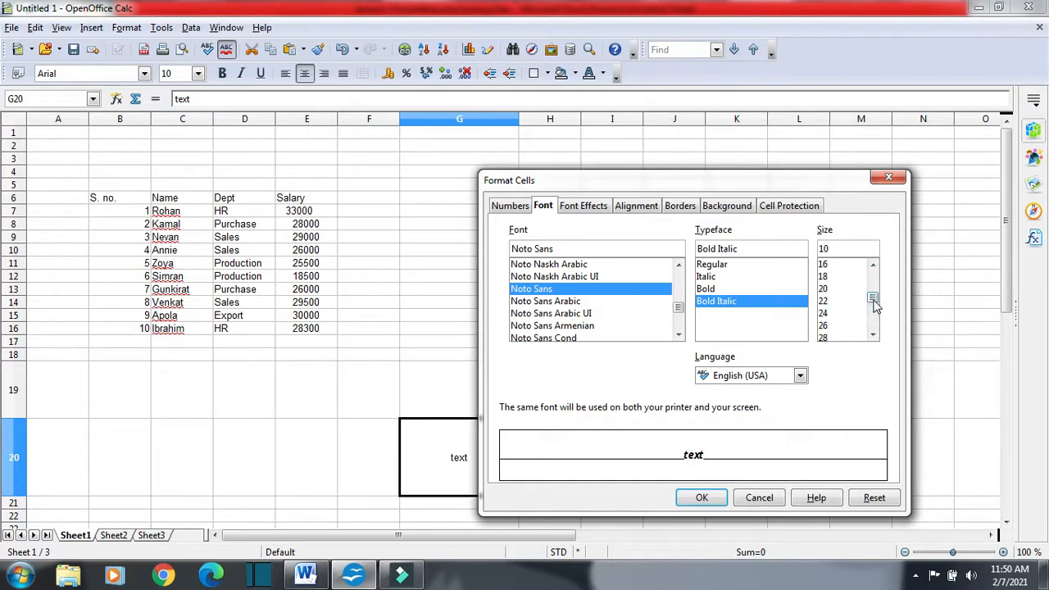
click(824, 316)
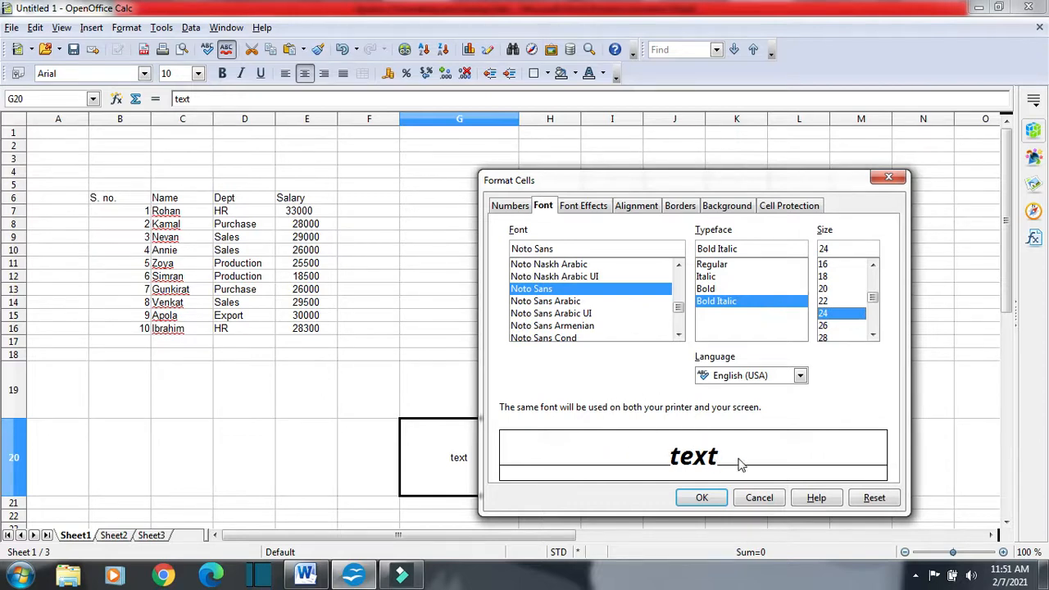
Step: Set the font color of the text in cell G20 to Red and apply the cell formatting
click(585, 208)
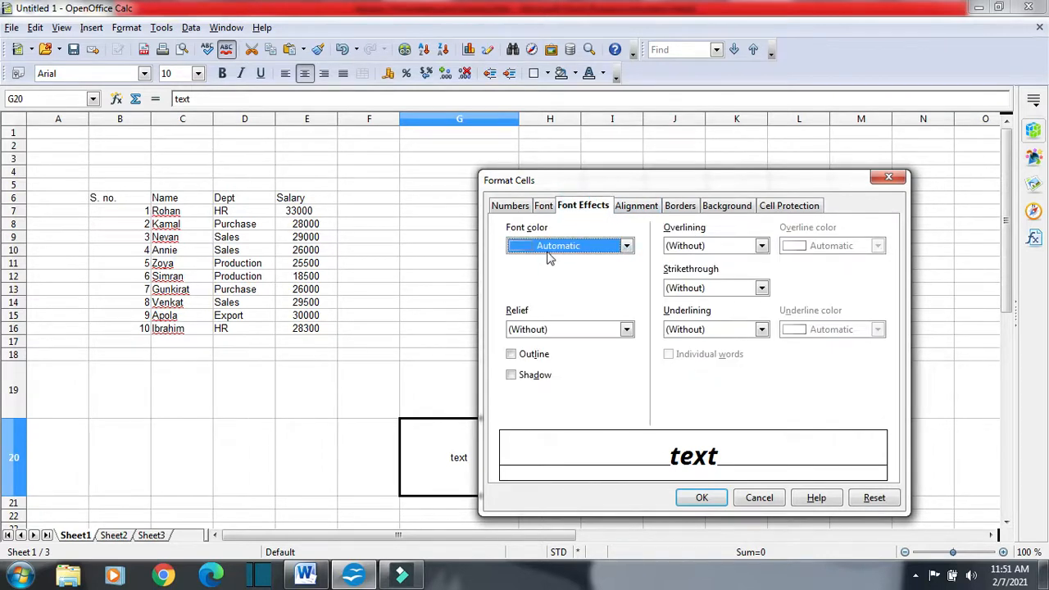
click(627, 246)
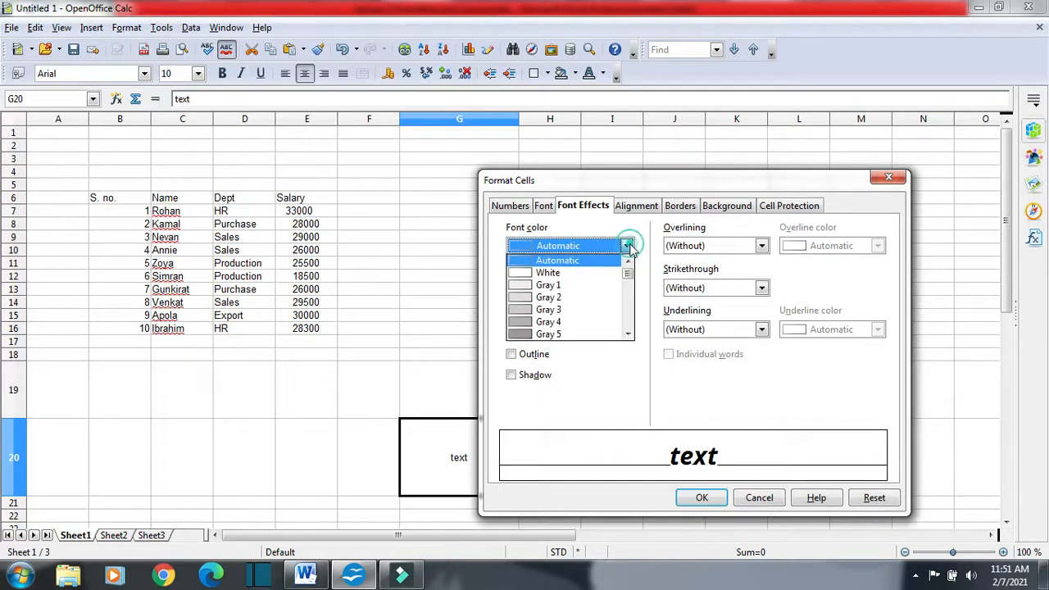
scroll(602, 282, down, 5)
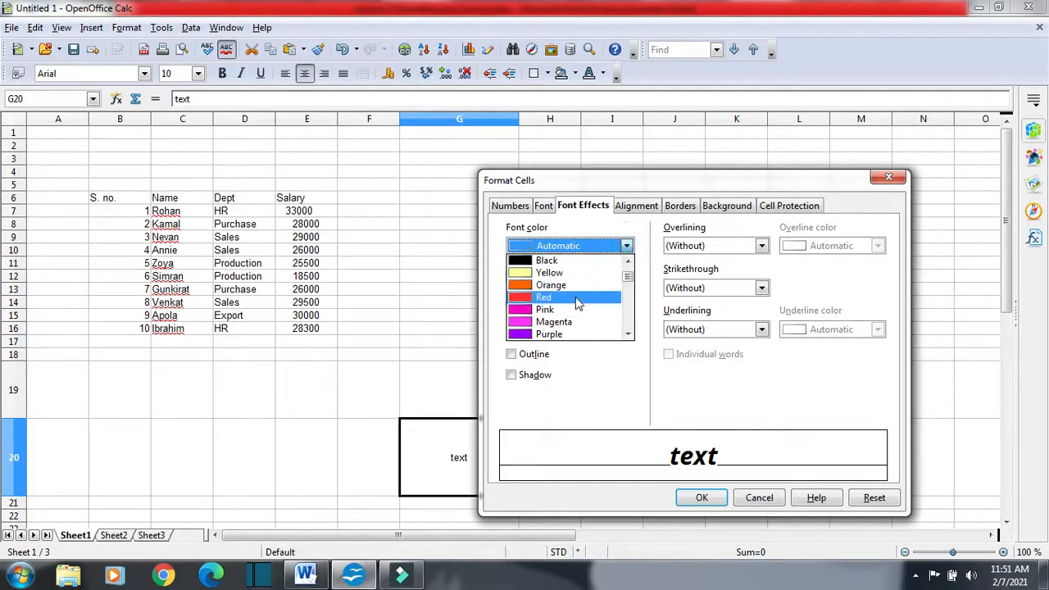
click(561, 299)
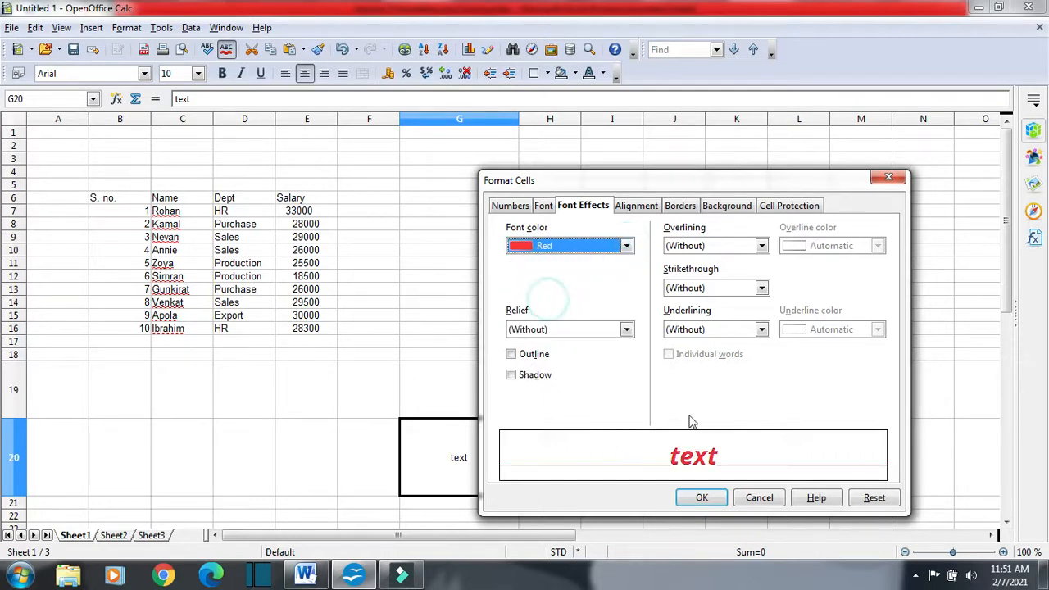
click(701, 497)
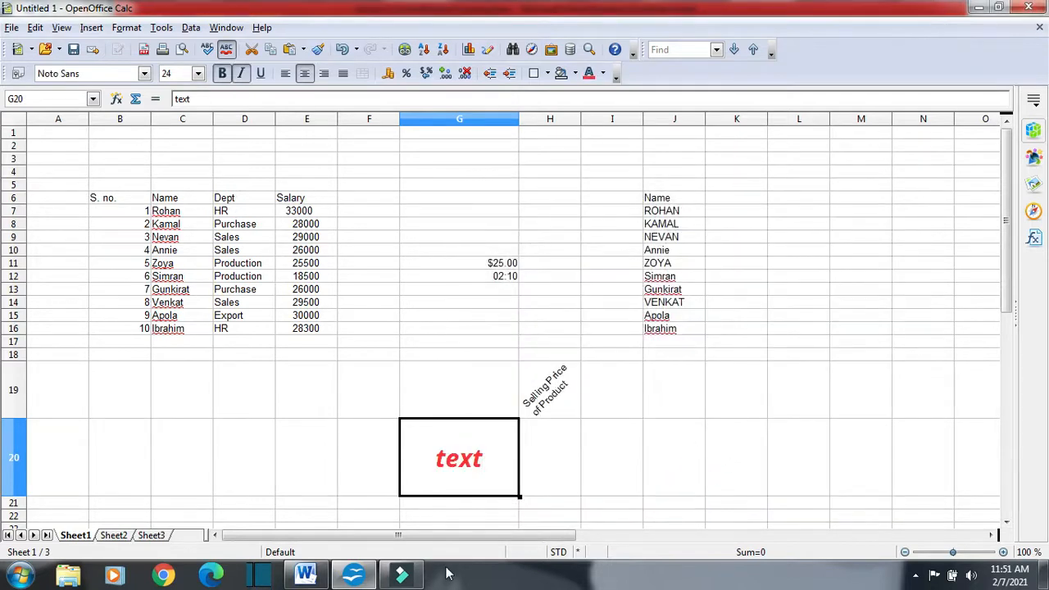
Step: Review the Word notes' heading on the formatting toolbar and the question about changing font, font size and color, comparing with Calc's toolbar
click(306, 573)
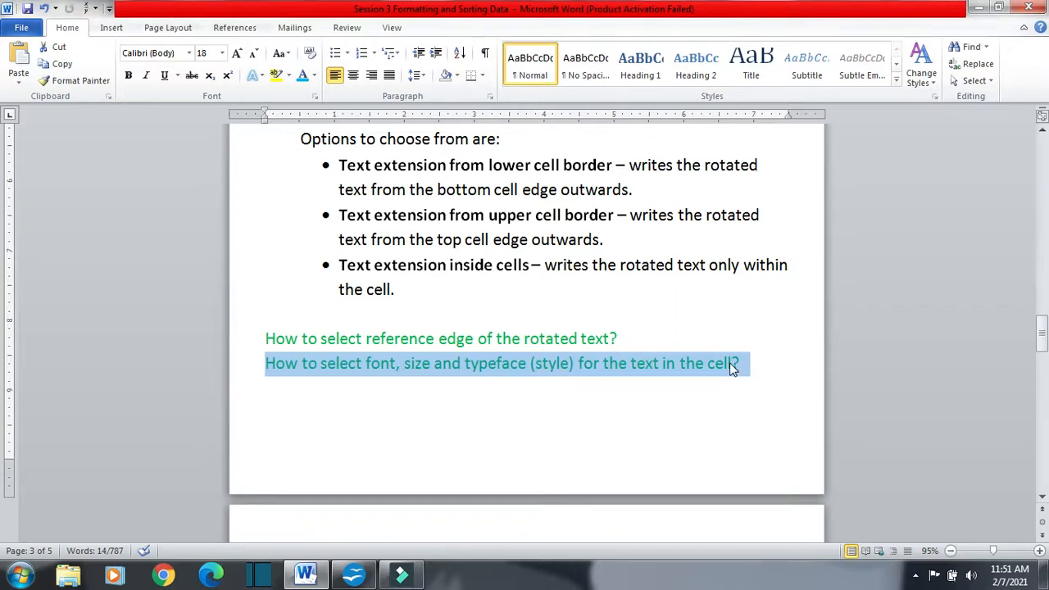
scroll(729, 362, down, 3)
scroll(729, 362, down, 1)
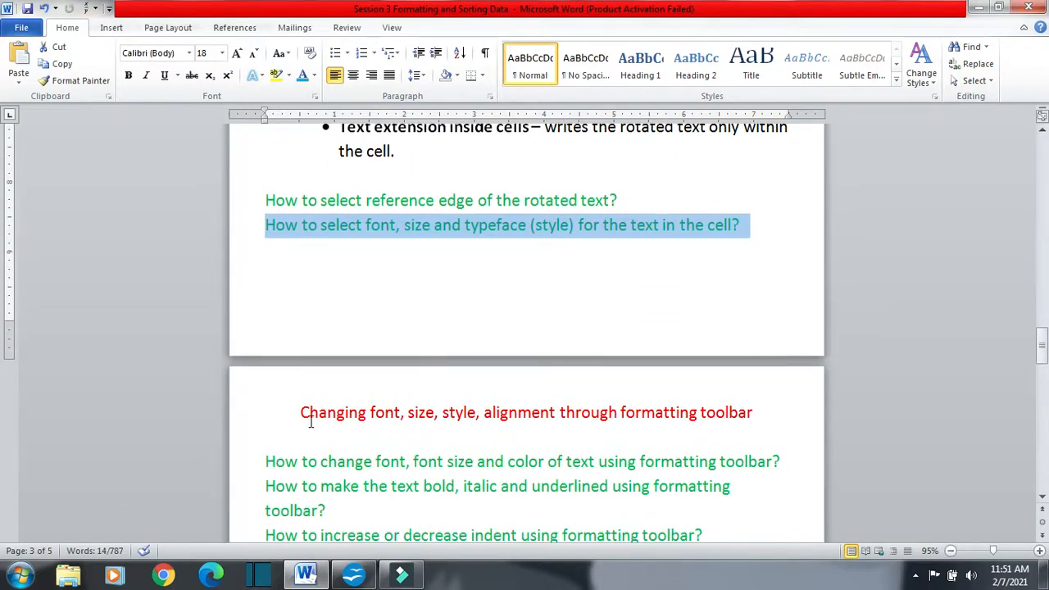
drag(302, 416, 403, 419)
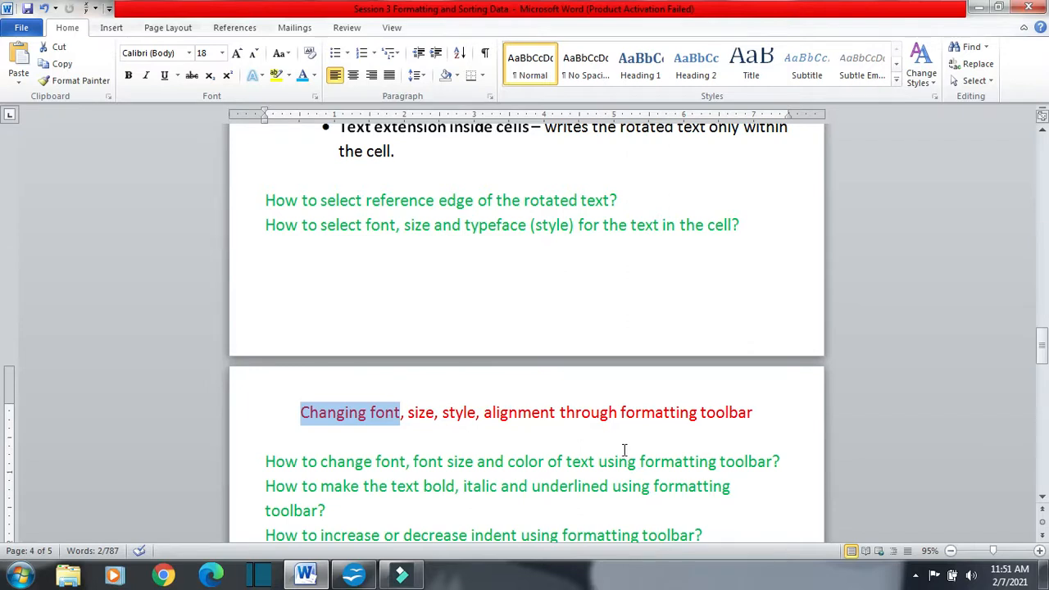
drag(621, 412, 750, 419)
click(353, 574)
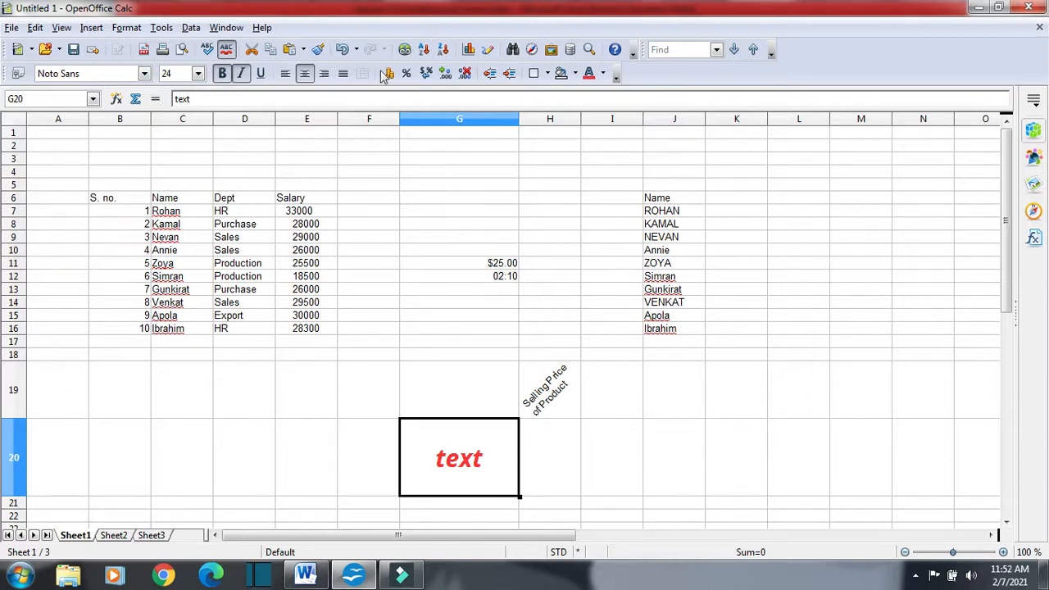
click(304, 575)
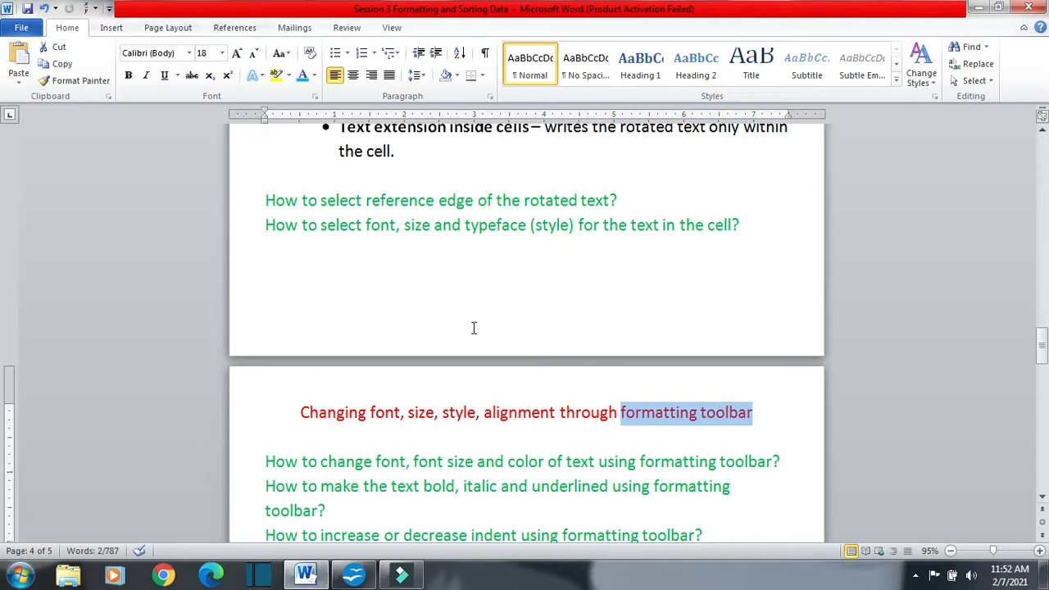
scroll(474, 328, down, 1)
drag(264, 394, 393, 395)
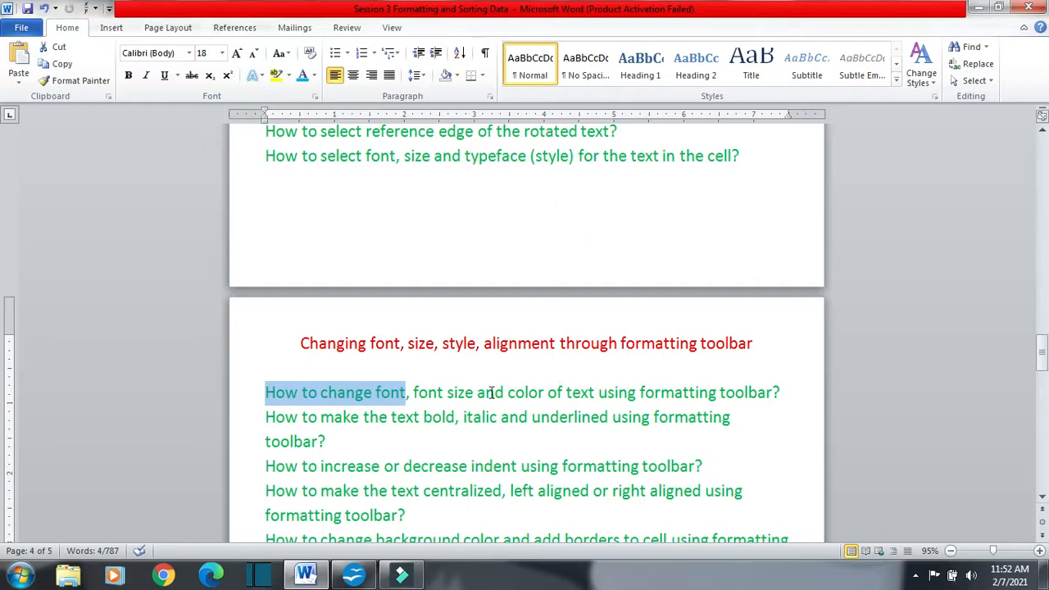
Step: Switch to OpenOffice Calc and format the "Selling Price of Product" text in H19 as Berlin Sans FB Demi, size 14
click(353, 575)
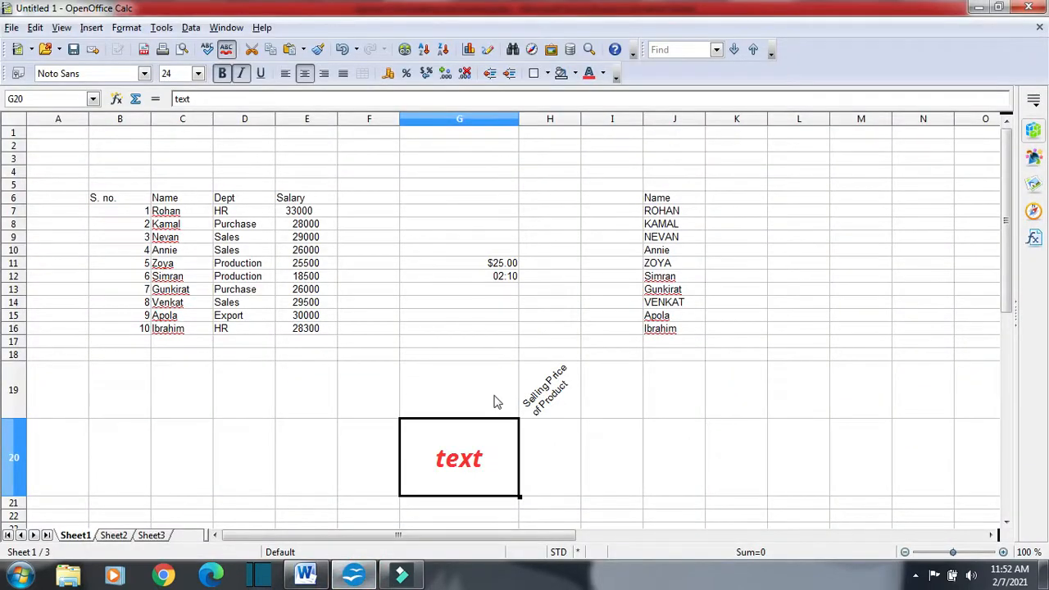
click(562, 400)
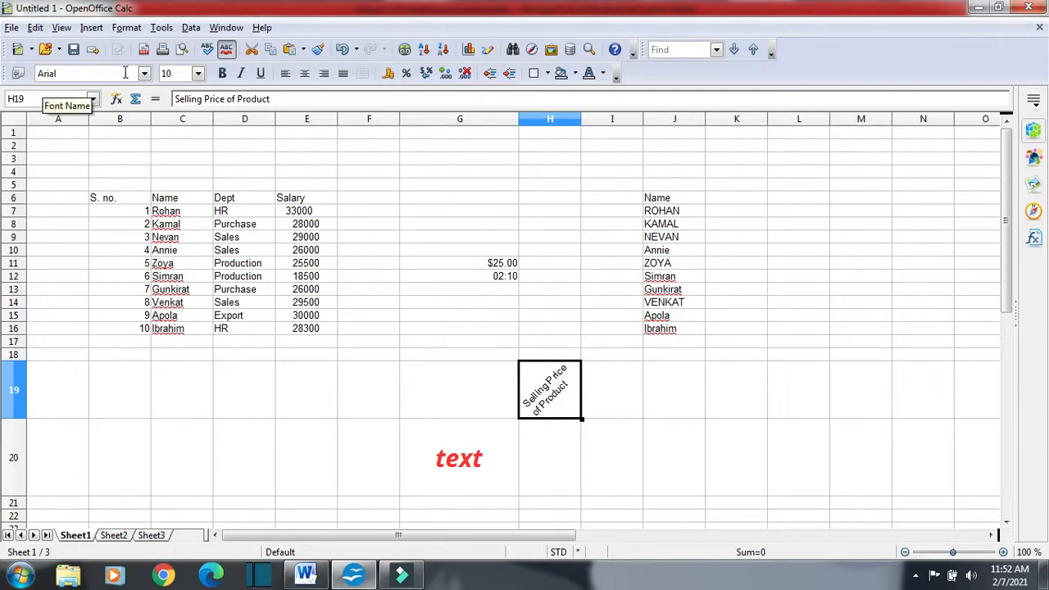
click(145, 74)
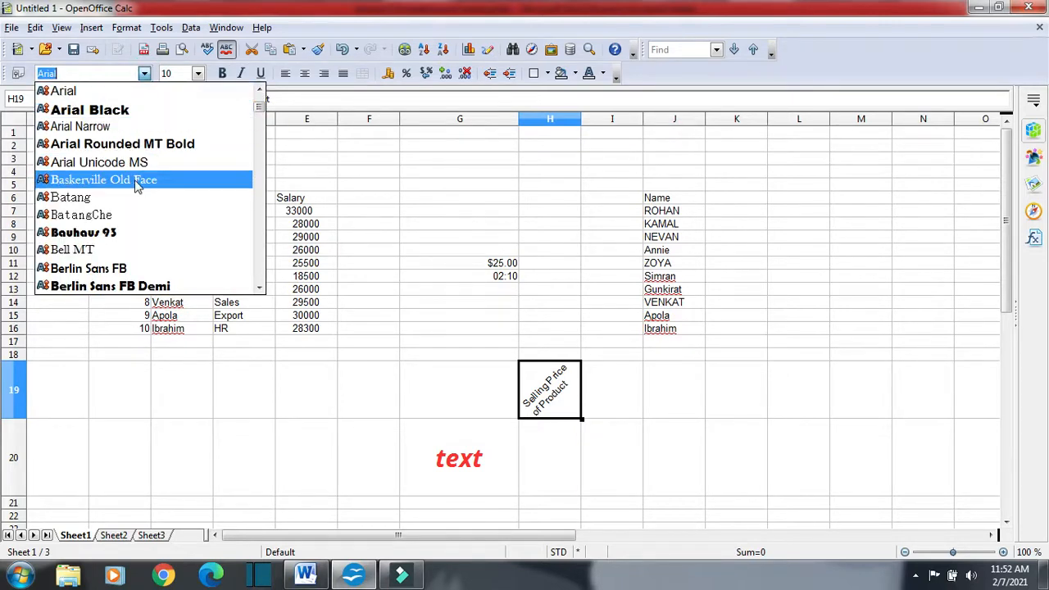
click(123, 287)
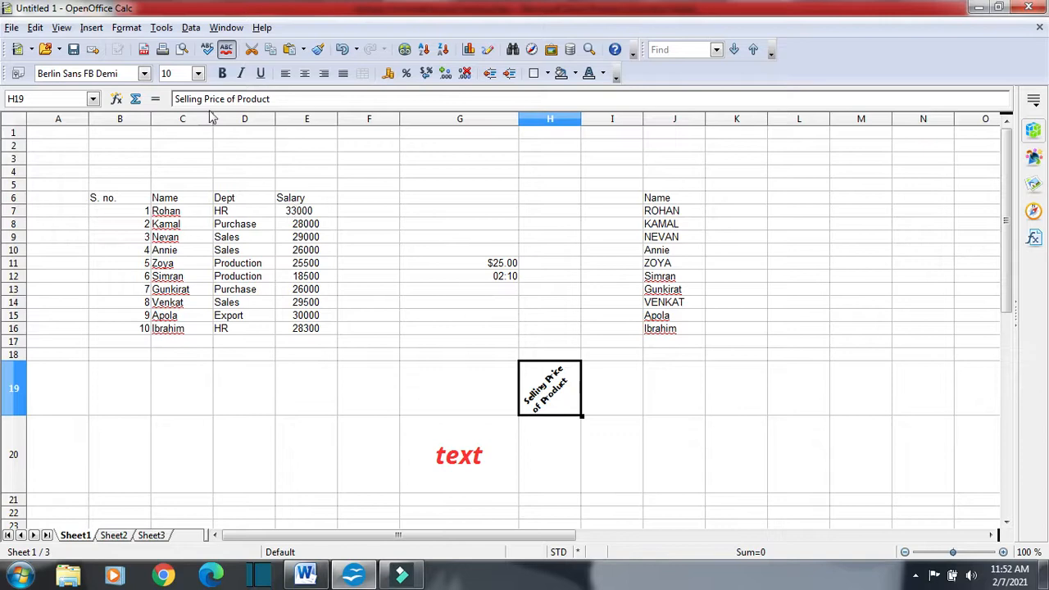
click(197, 73)
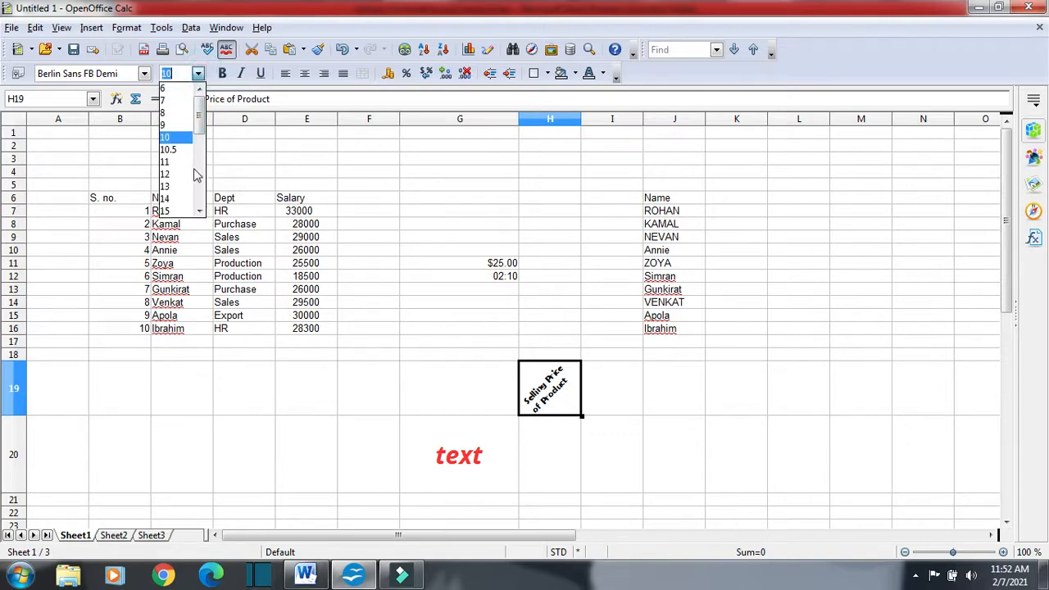
click(174, 202)
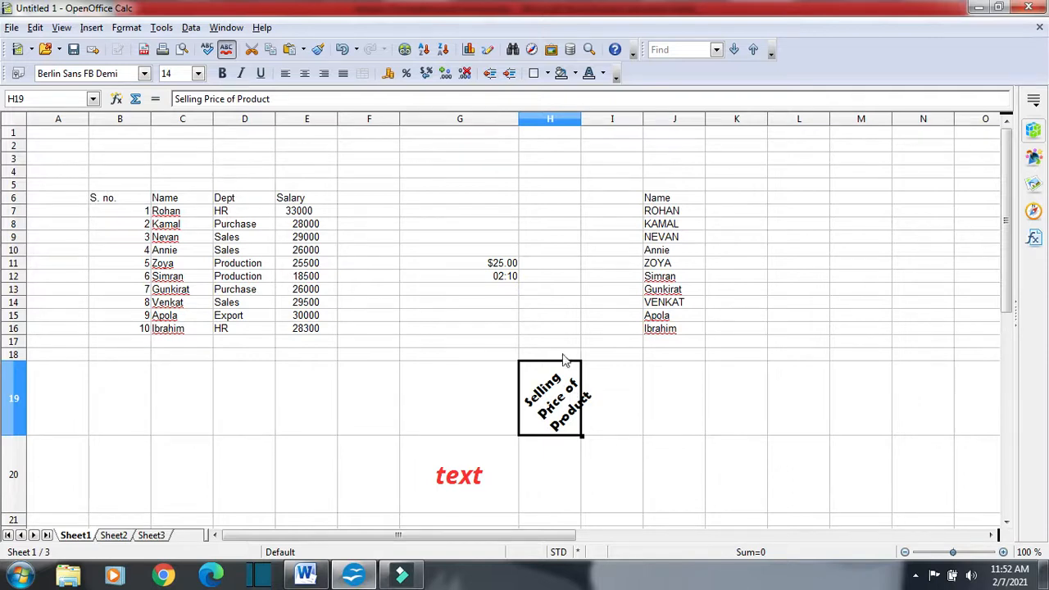
Step: Widen column H slightly so the rotated text fits and color the text in H19 yellow-green
drag(581, 119, 601, 120)
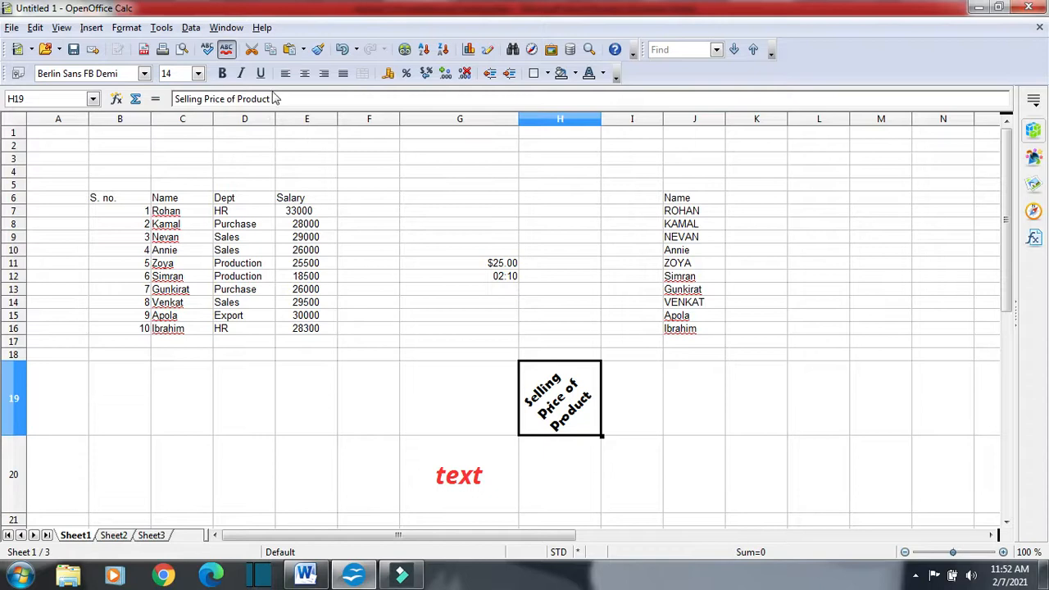
click(602, 75)
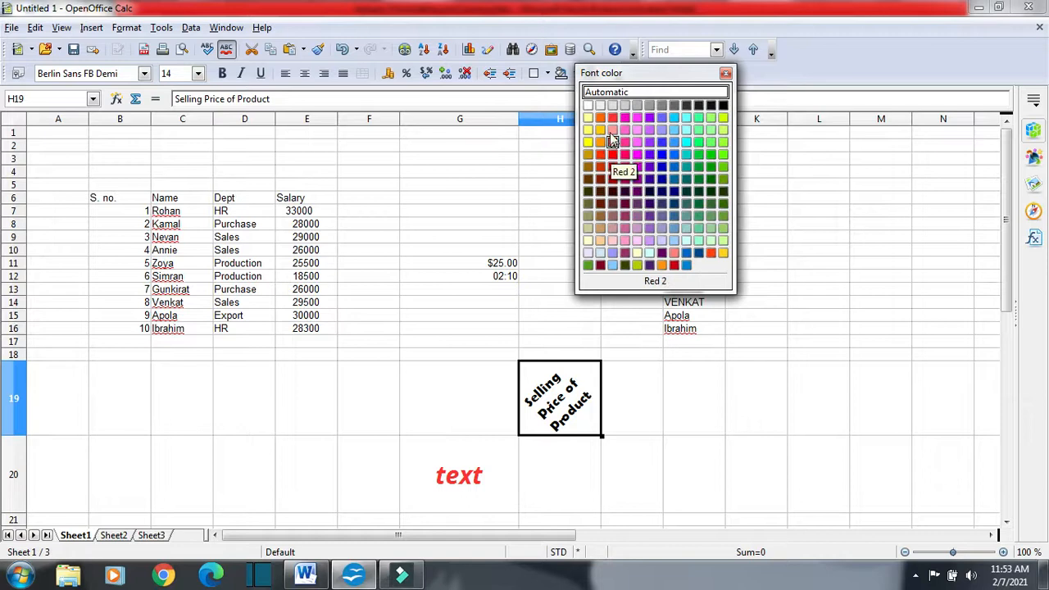
click(722, 119)
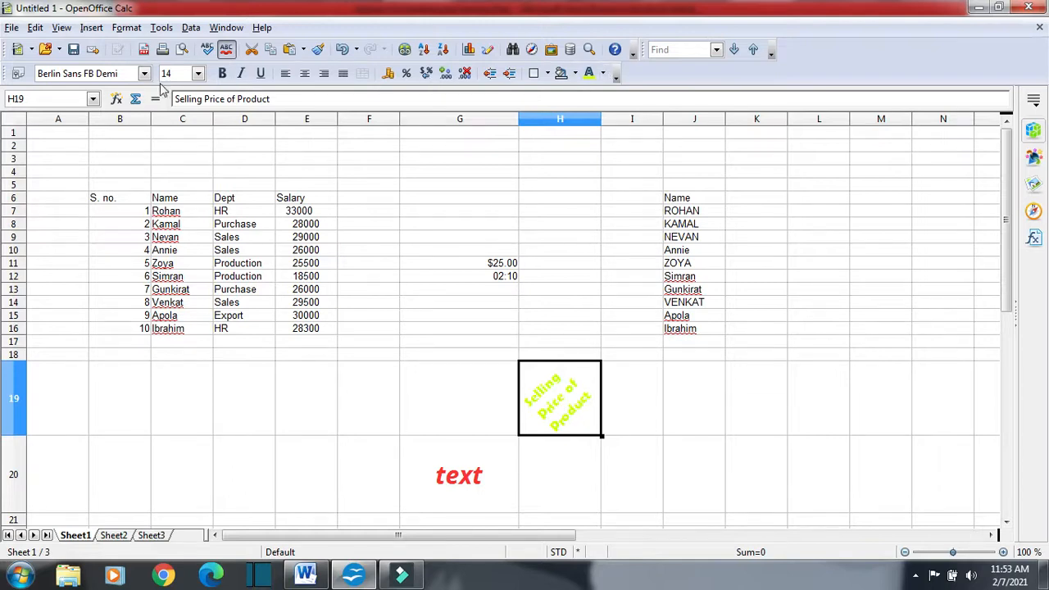
Step: Check the bold, italic and underline question in the Word notes and make Calc cell J7 bold, italic and underlined
click(305, 576)
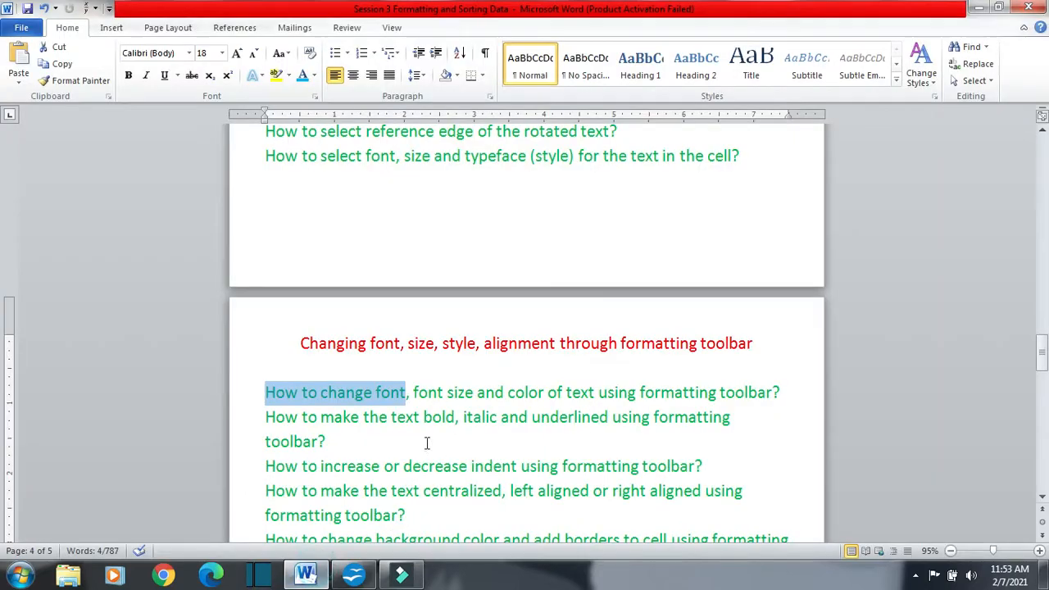
scroll(443, 422, down, 1)
drag(265, 347, 719, 392)
click(353, 573)
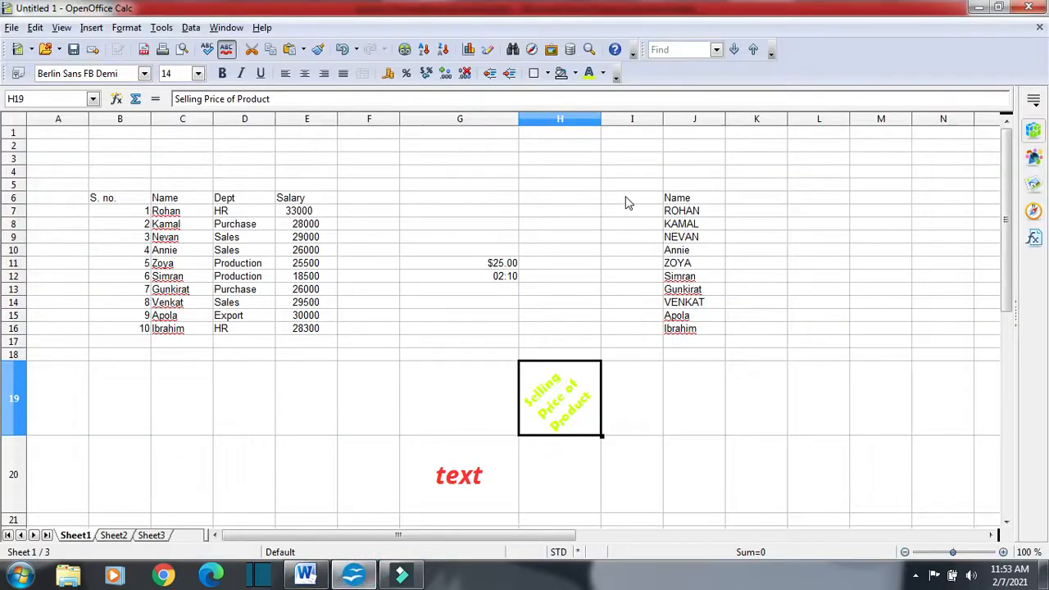
click(674, 214)
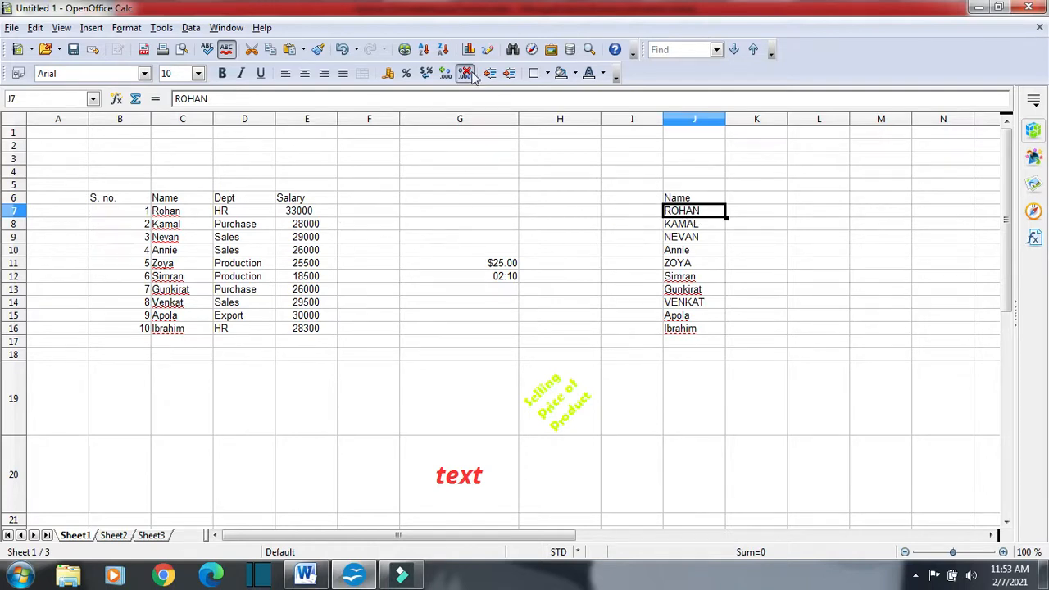
click(222, 74)
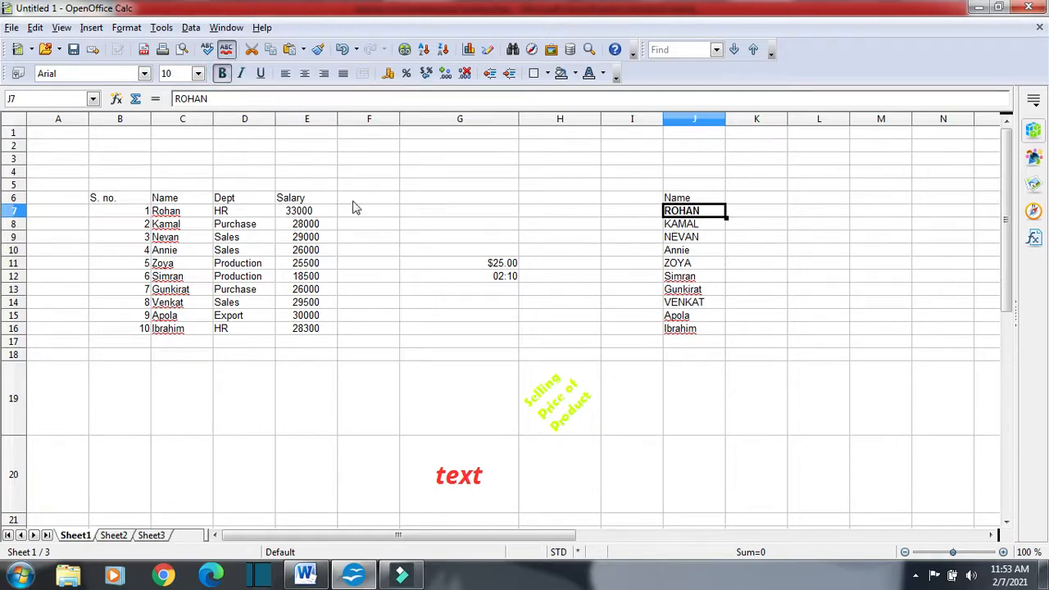
click(242, 74)
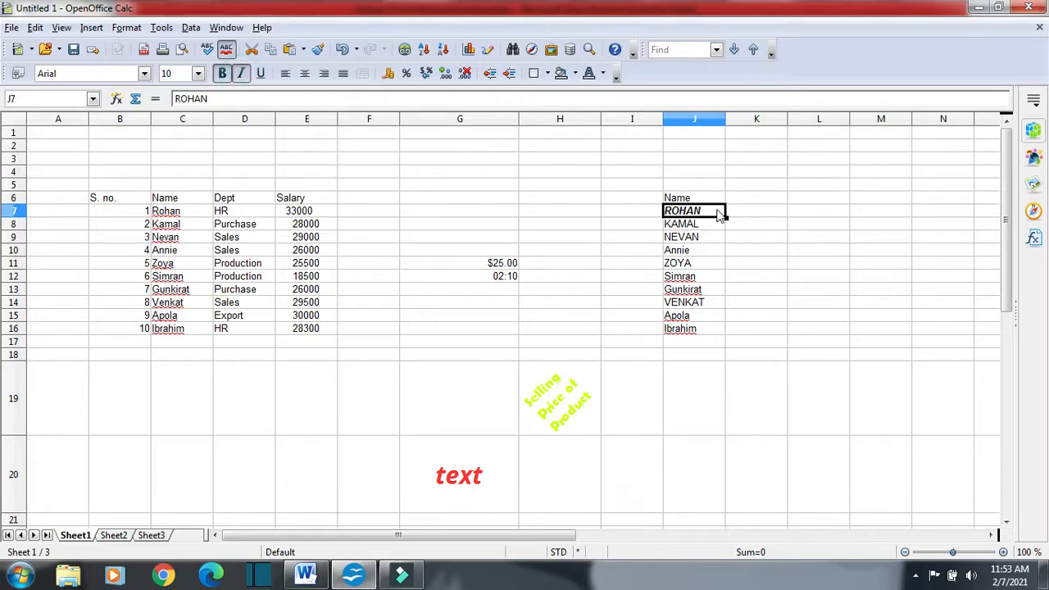
click(260, 73)
click(766, 238)
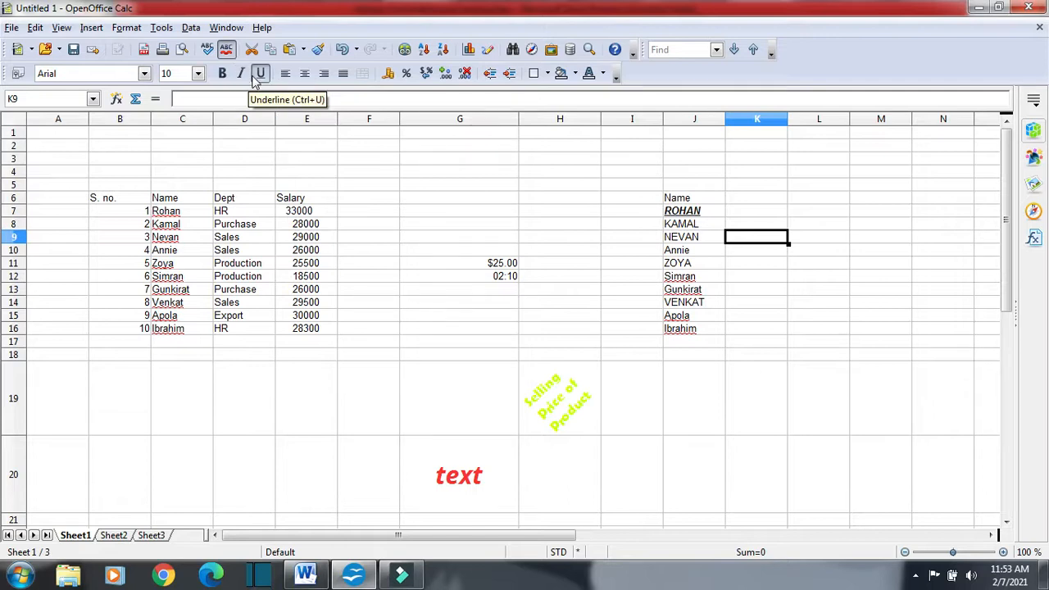
Step: Check the indent question in the Word notes and try decreasing the indent of Calc cell J11
click(305, 575)
scroll(507, 380, down, 3)
drag(263, 292, 707, 293)
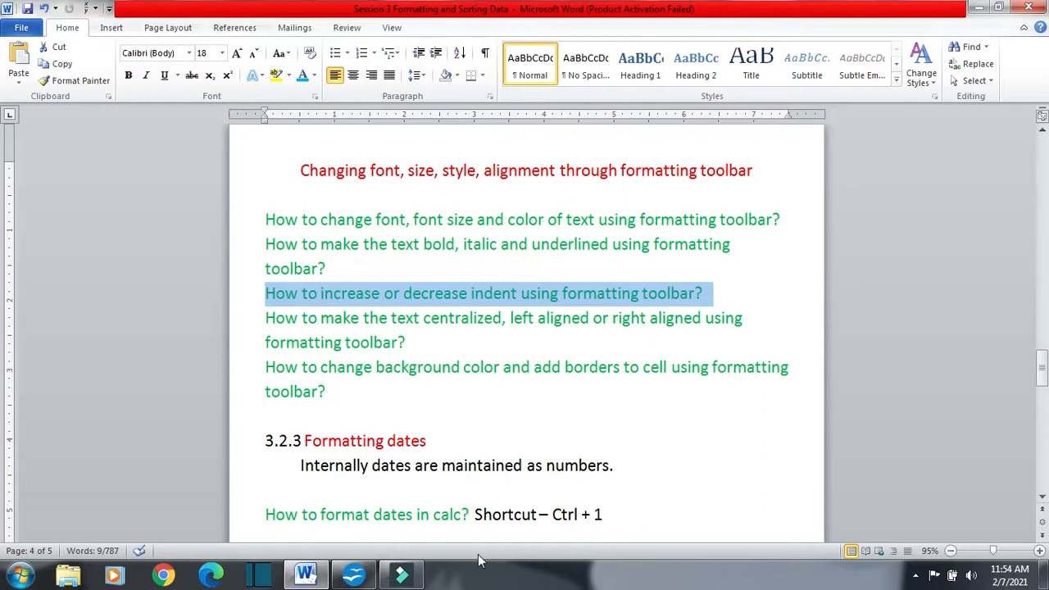
click(354, 574)
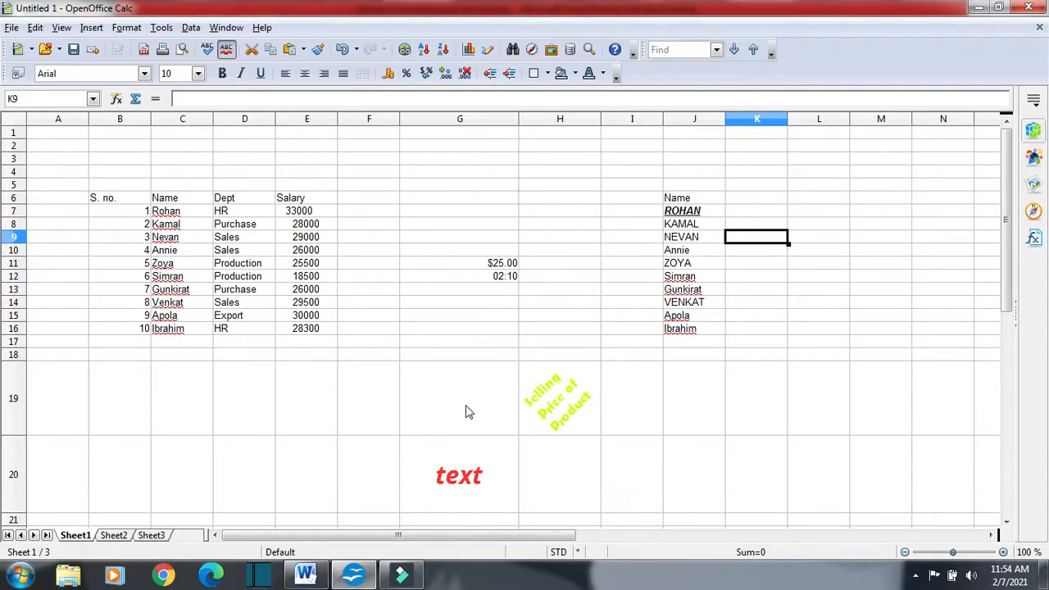
click(696, 262)
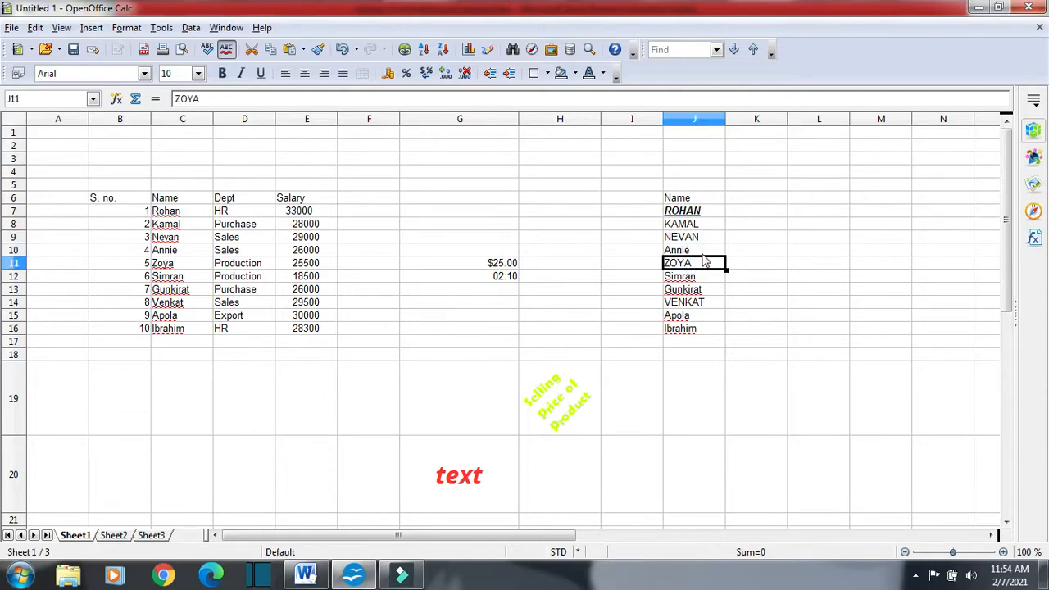
click(490, 75)
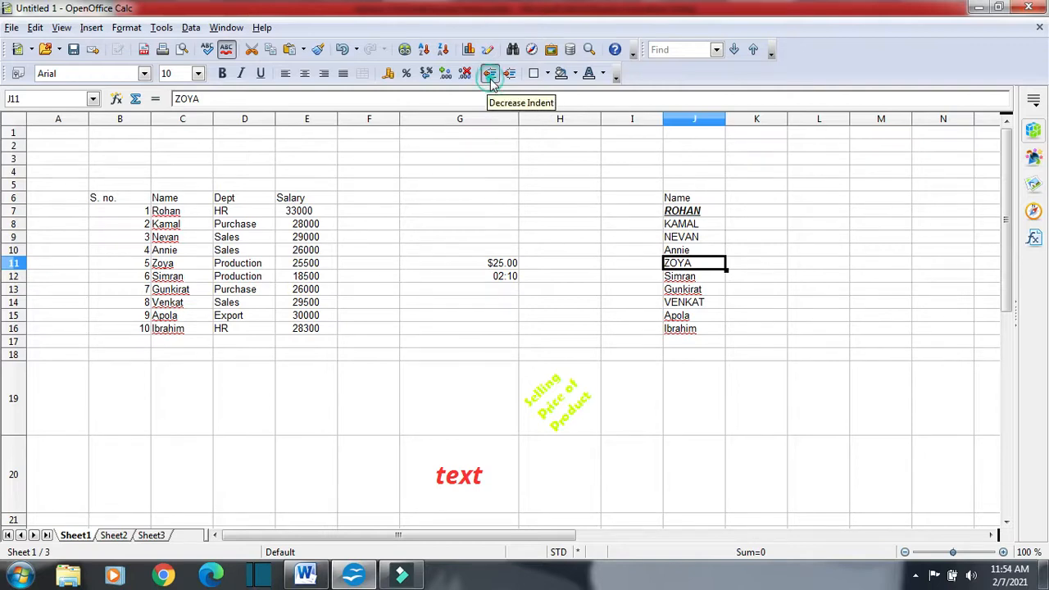
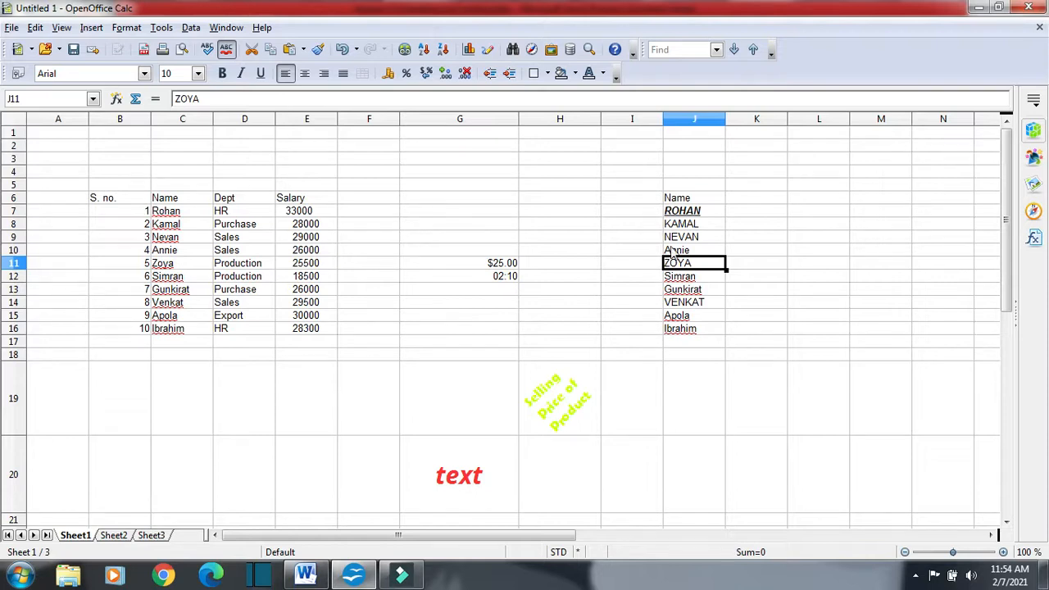
Step: Increase the indent of cell J11 by seven levels
click(513, 76)
click(510, 74)
click(511, 75)
click(511, 74)
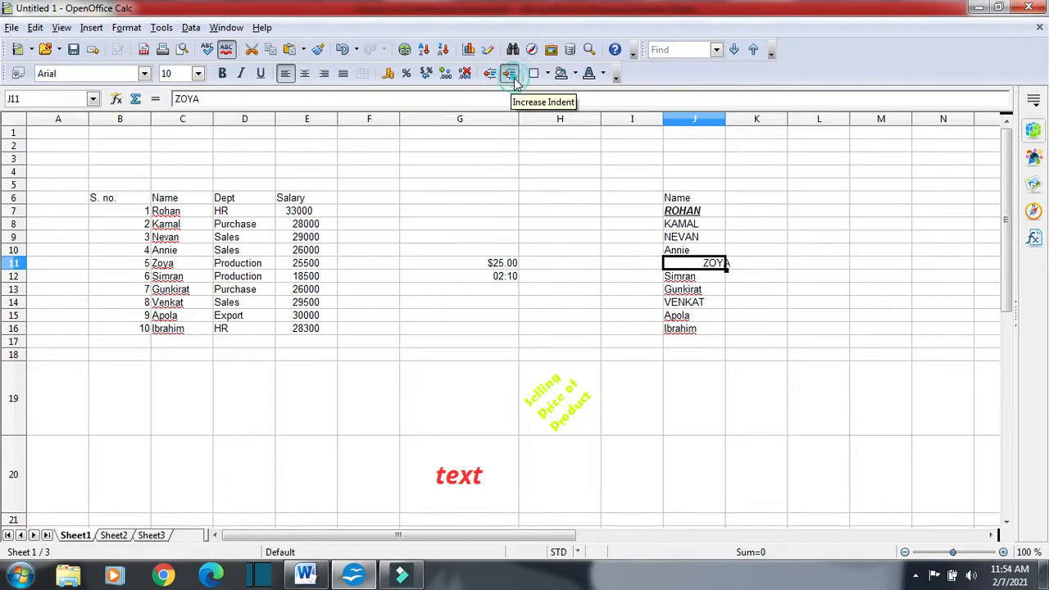
click(511, 74)
click(510, 75)
click(510, 74)
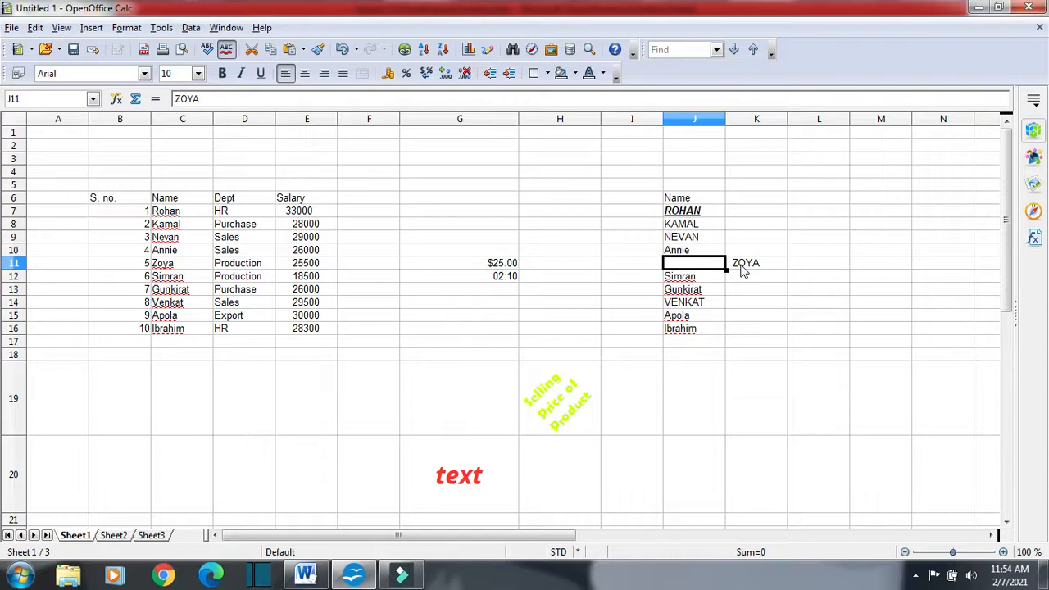
Step: Decrease the indent of cell J11 by six levels
click(490, 74)
click(491, 74)
click(490, 74)
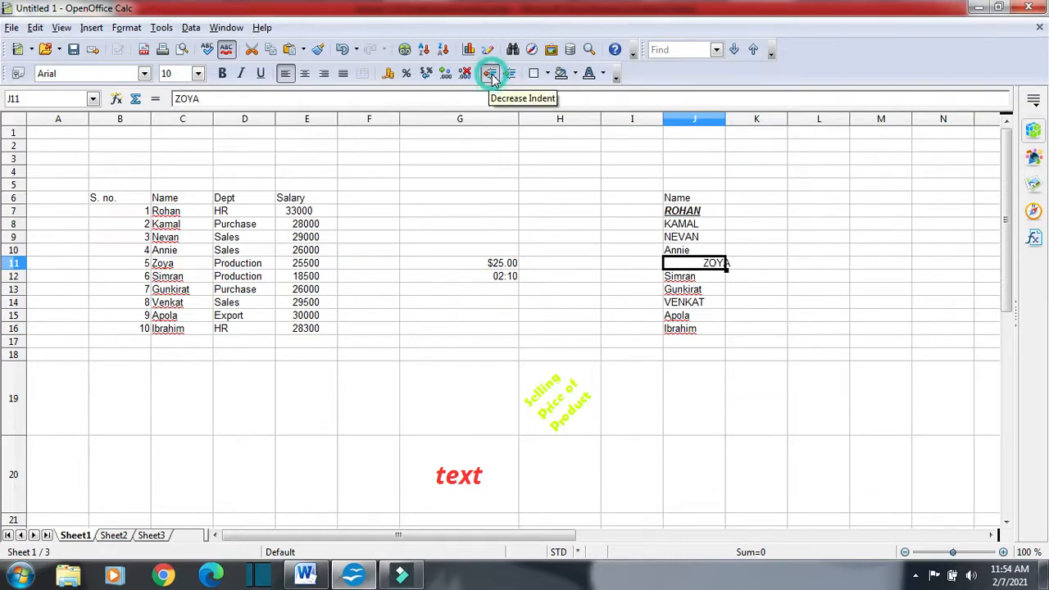
click(490, 74)
click(490, 74)
click(490, 74)
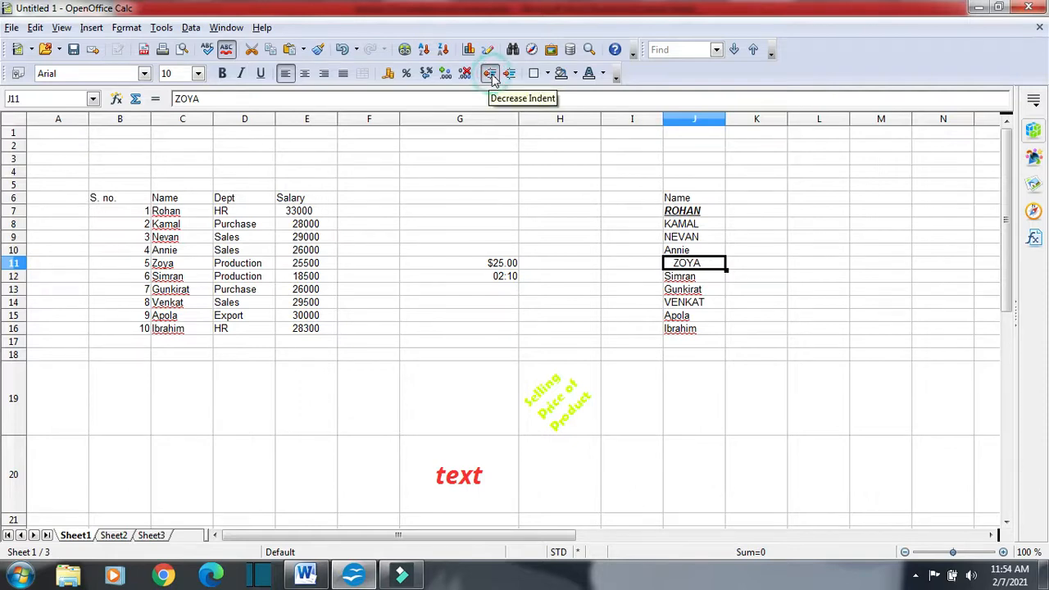
Step: Remove the remaining indent from cell J11 and highlight the text alignment question in the Word notes
click(490, 73)
click(490, 74)
click(305, 573)
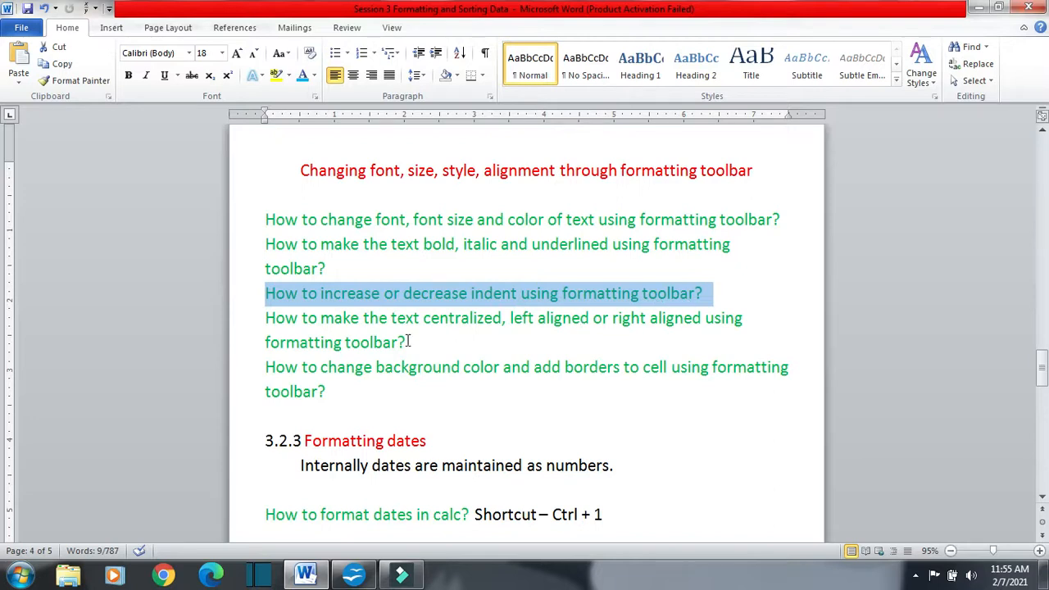
drag(263, 319, 599, 332)
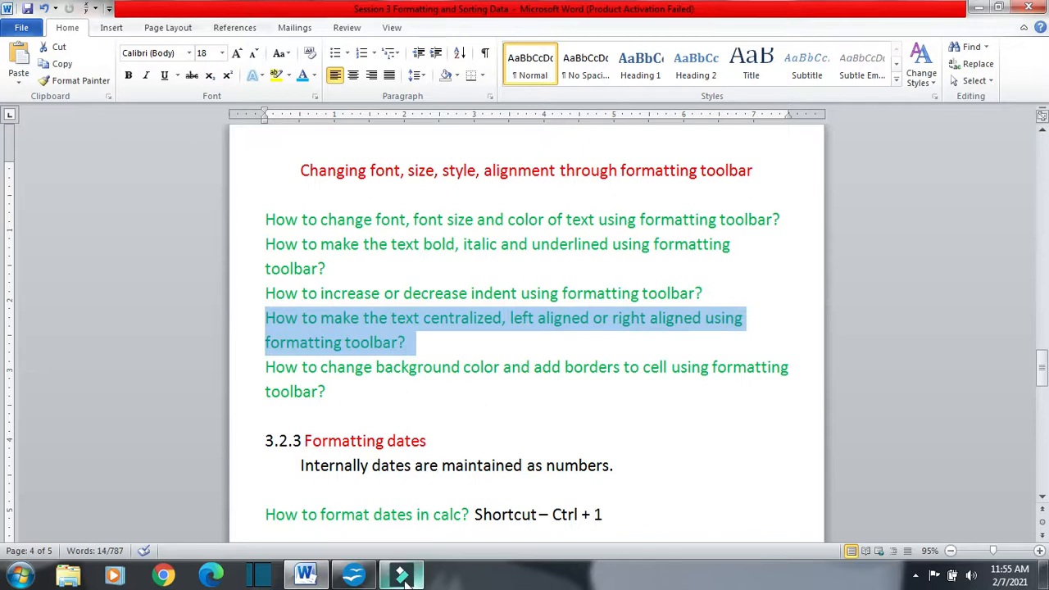
Step: Switch to Calc and align cell J11 right, centered, left and right again, ending with justified alignment
click(353, 574)
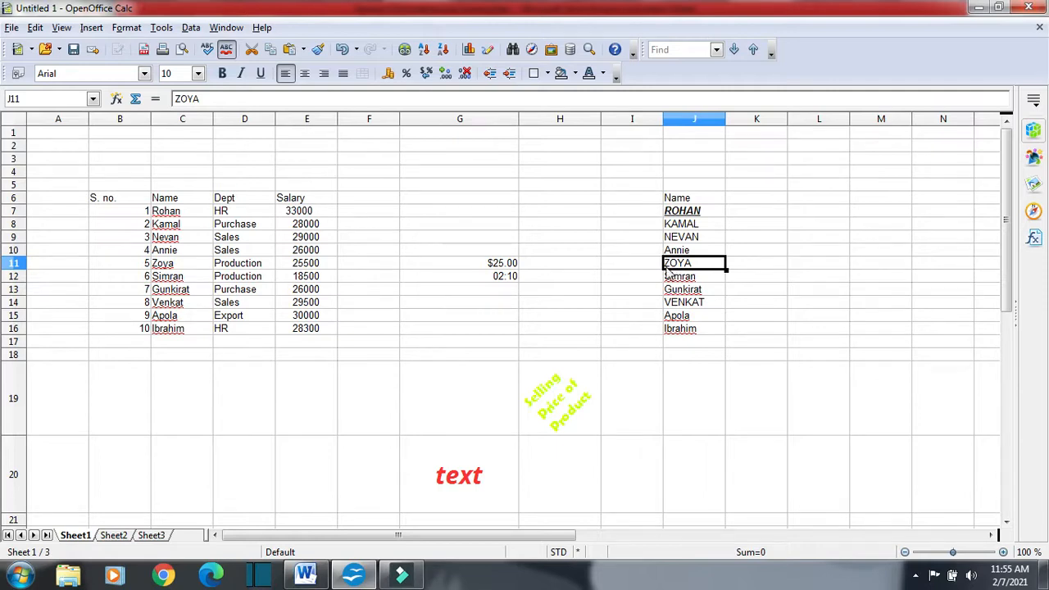
click(324, 79)
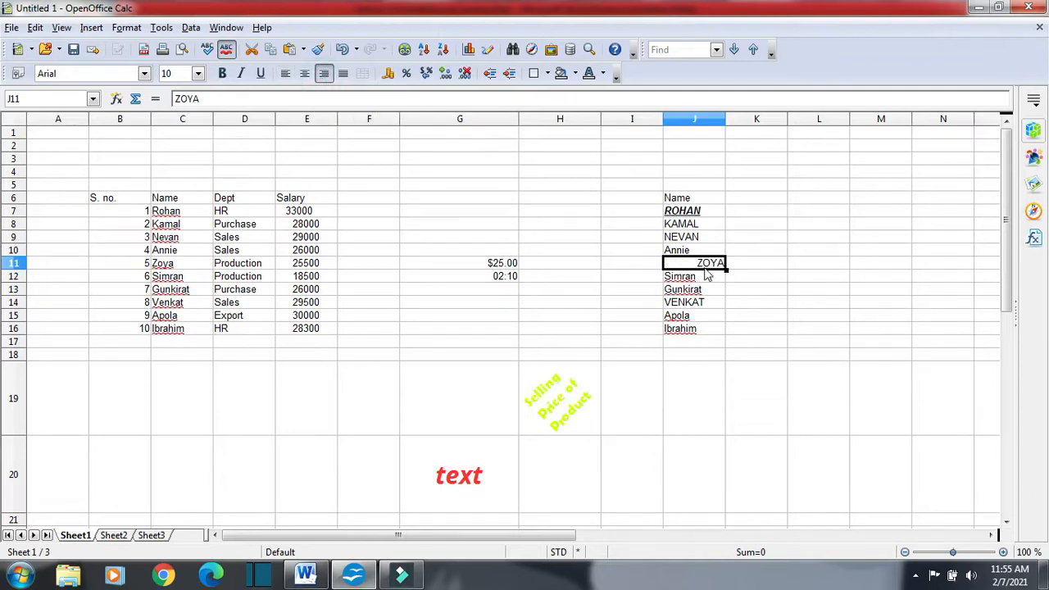
click(310, 79)
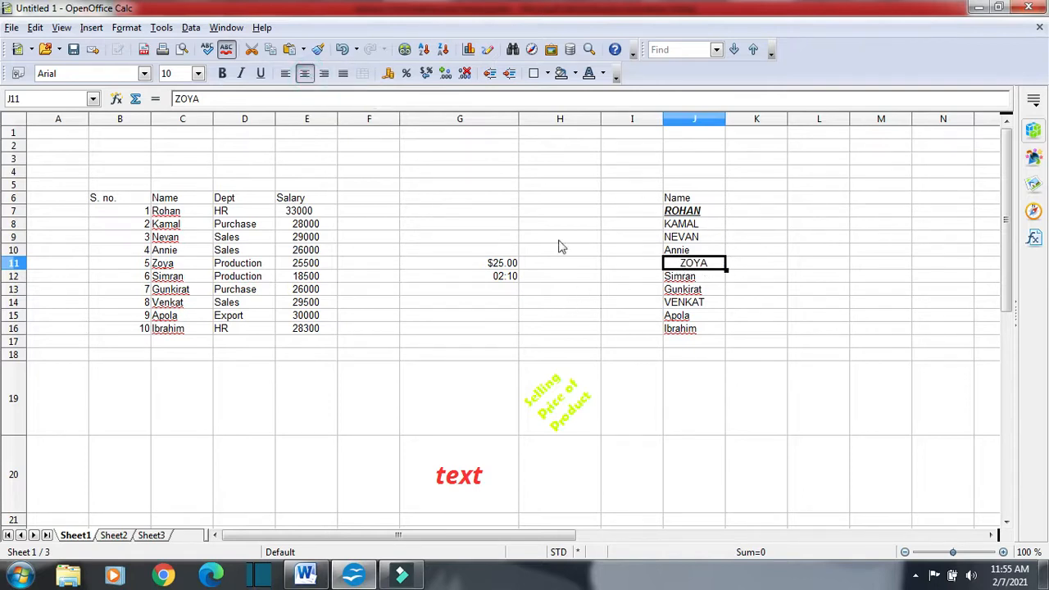
click(285, 74)
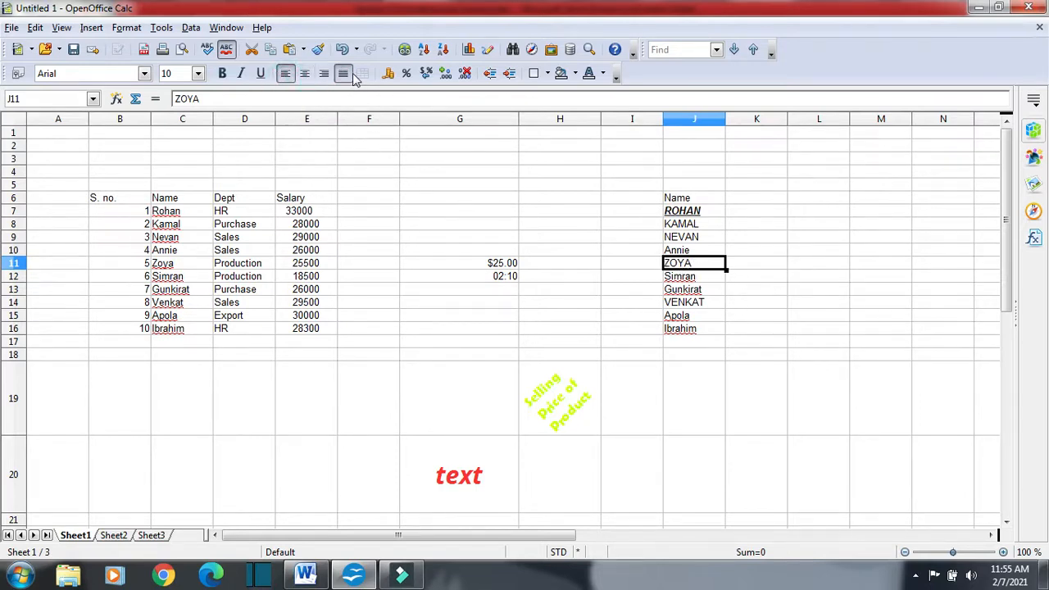
click(324, 74)
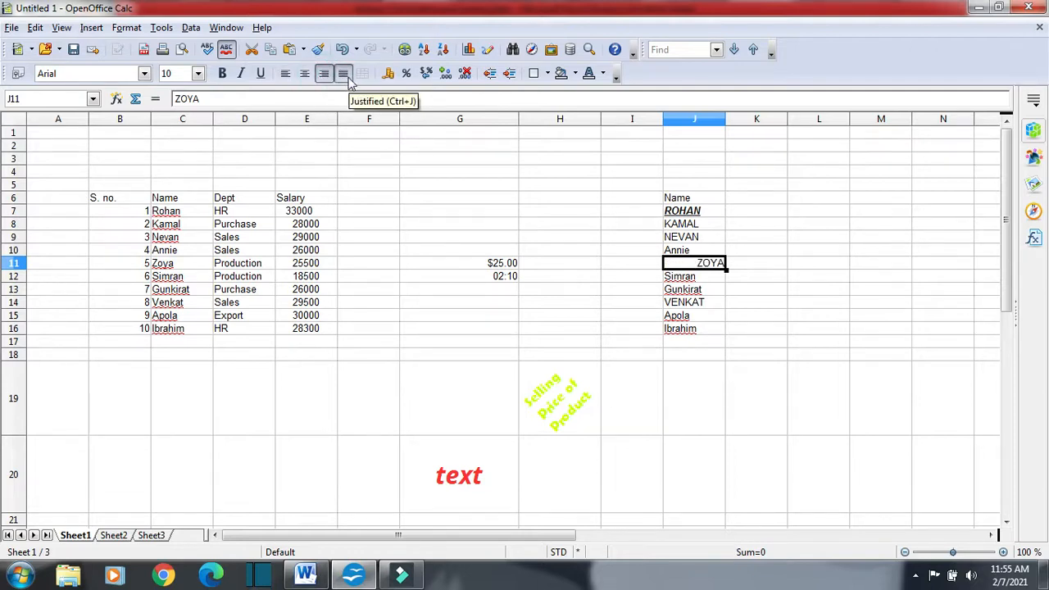
click(345, 74)
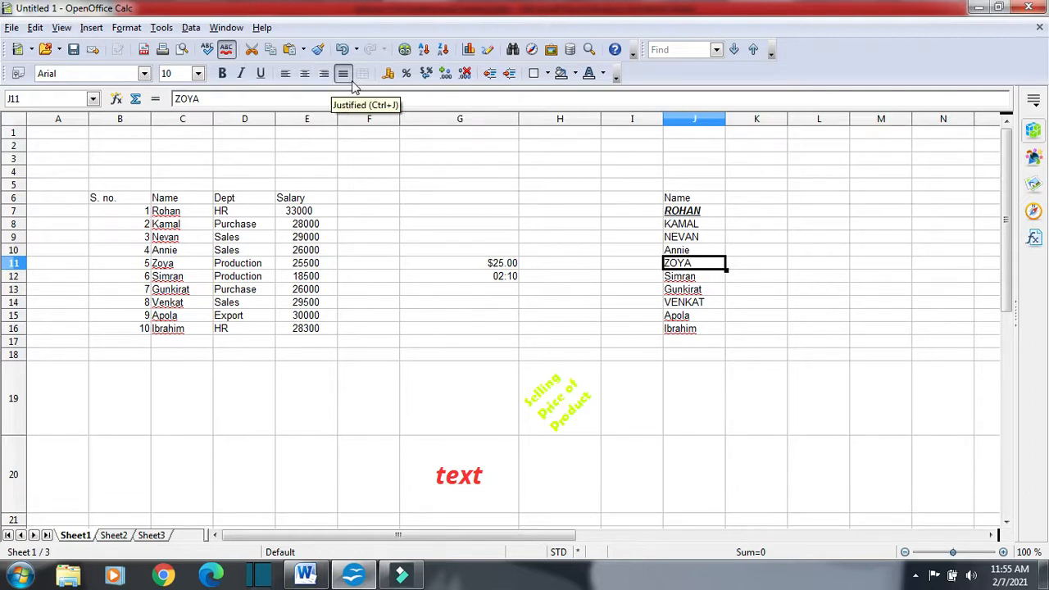
Step: Switch to the Word notes and highlight "How to change background color" in the question on cell background and borders
click(304, 575)
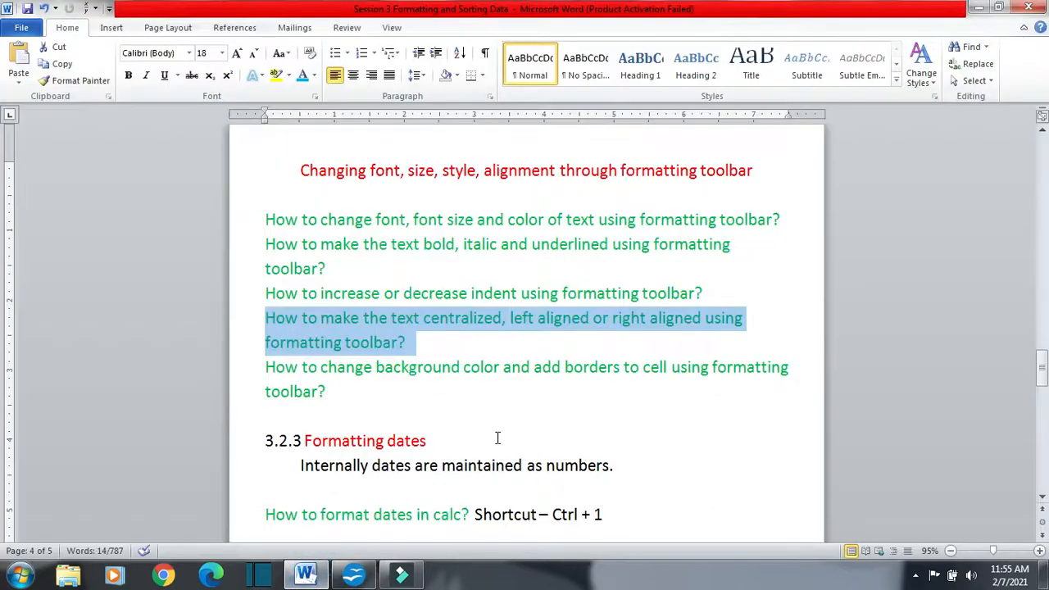
scroll(527, 408, down, 2)
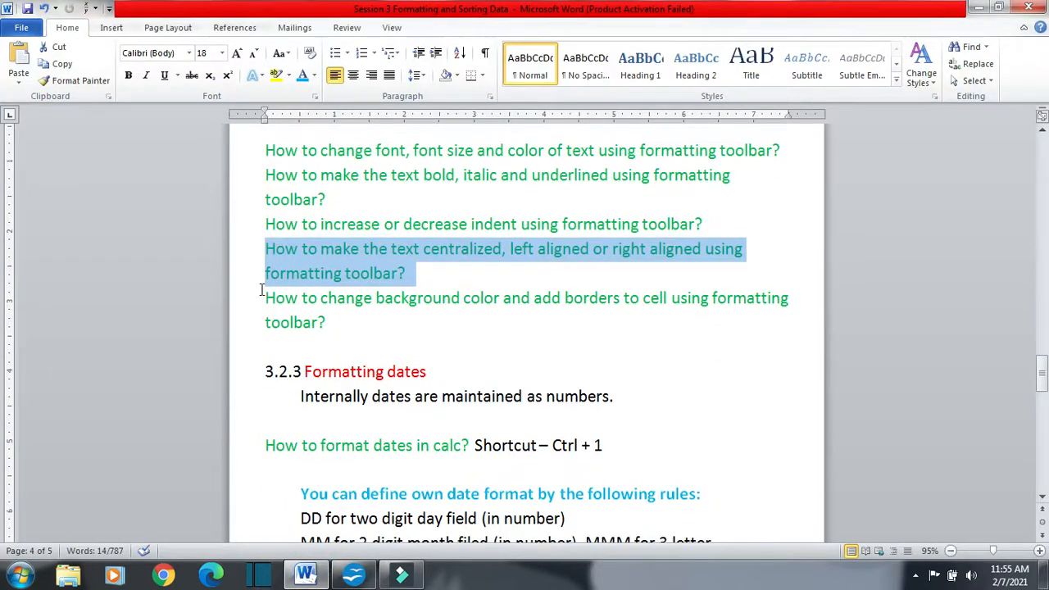
drag(262, 297, 485, 307)
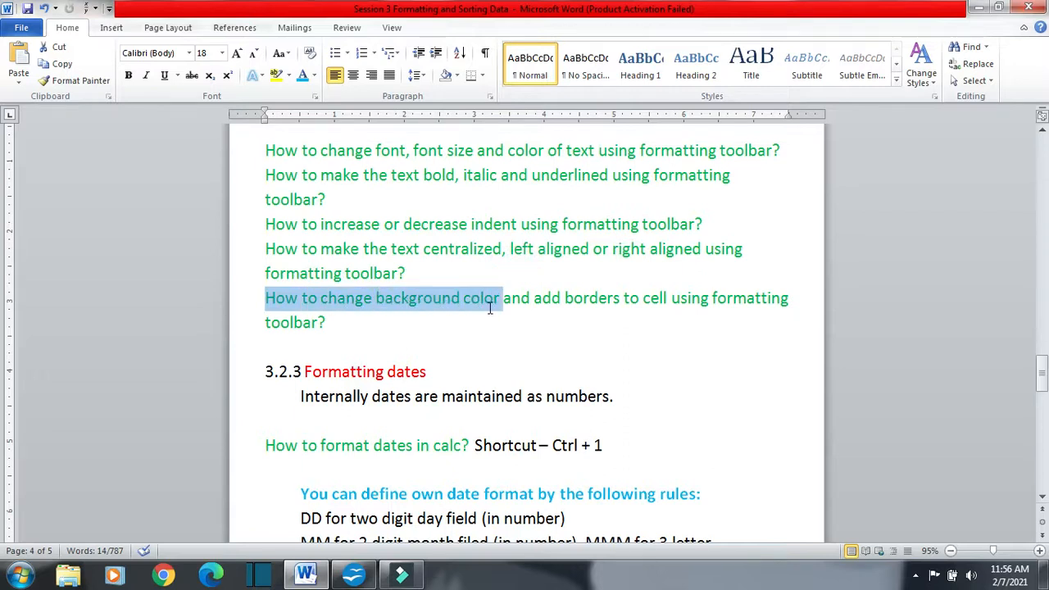
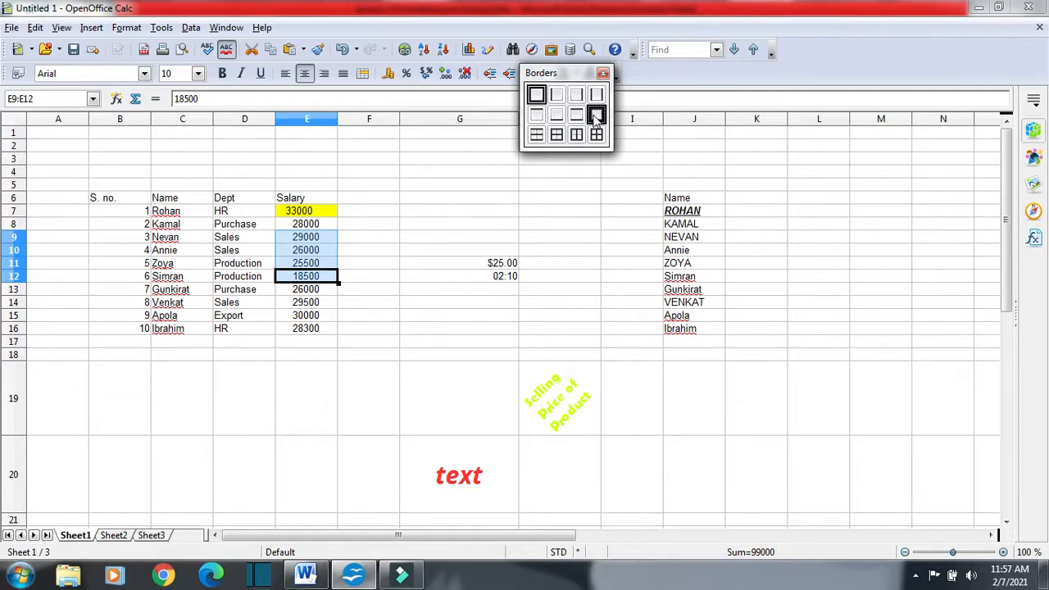
Step: Outline salary cells E9:E12 in Calc with a box border and add inner lines between the cells
click(596, 115)
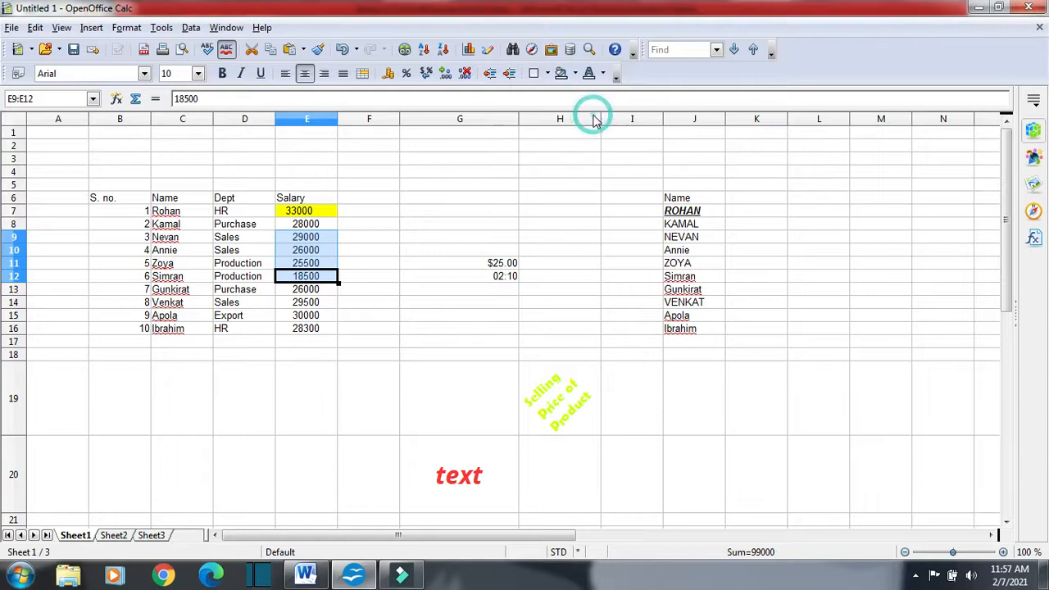
click(375, 250)
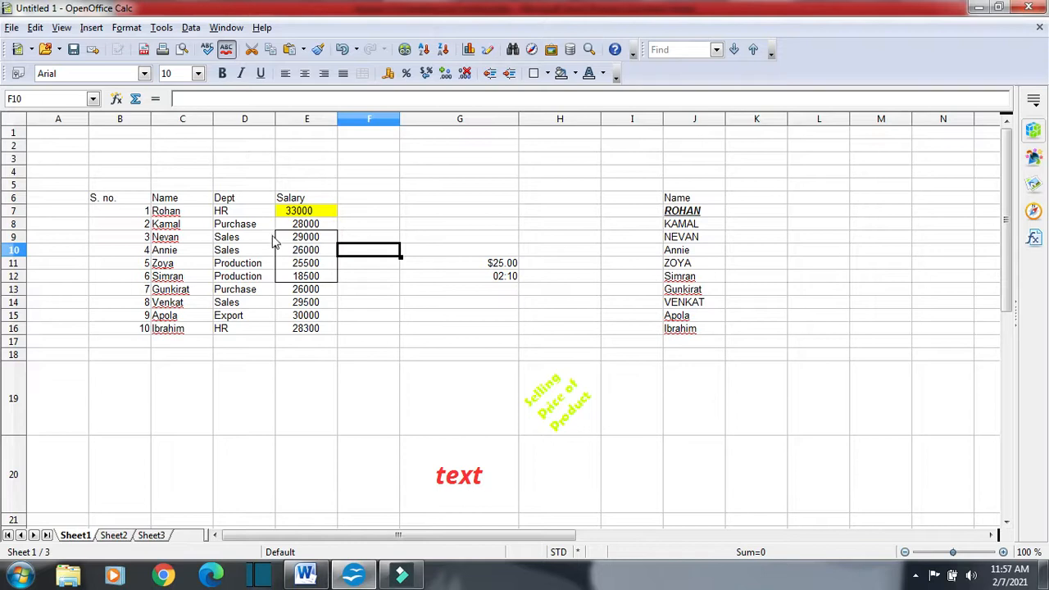
drag(324, 244, 322, 279)
click(542, 73)
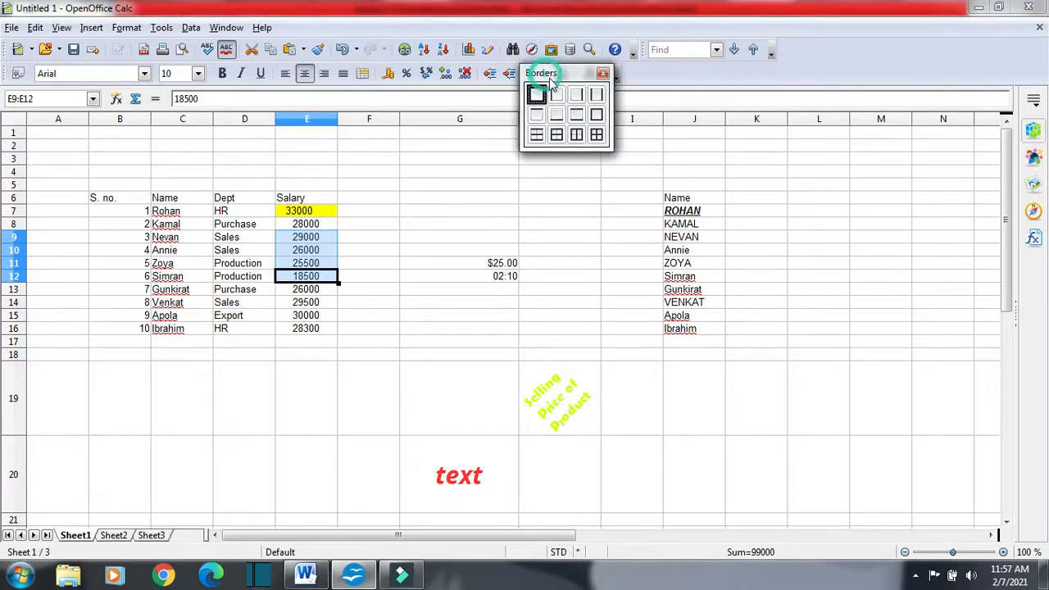
click(597, 136)
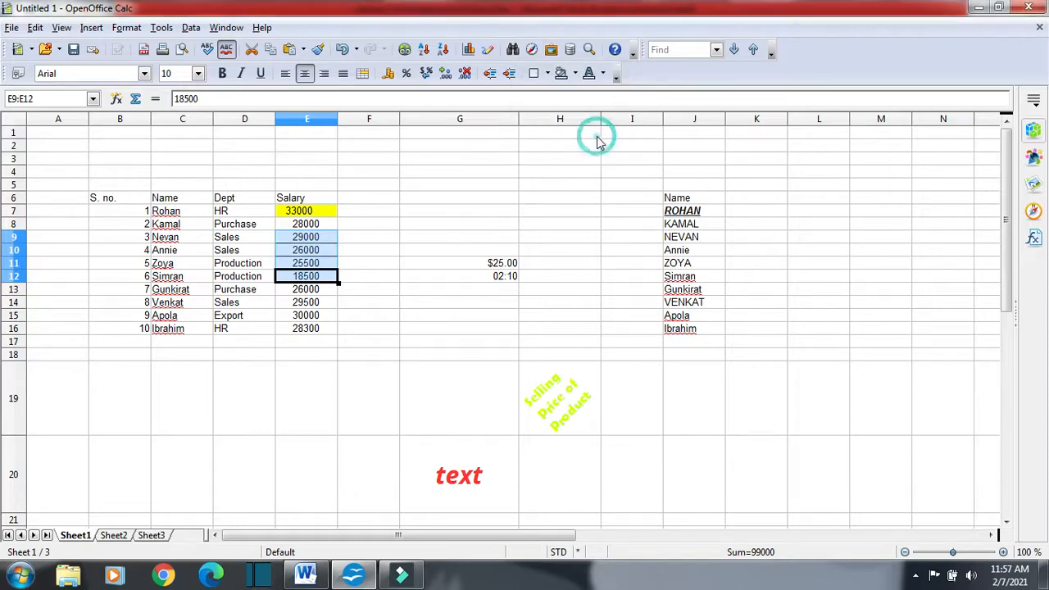
click(445, 242)
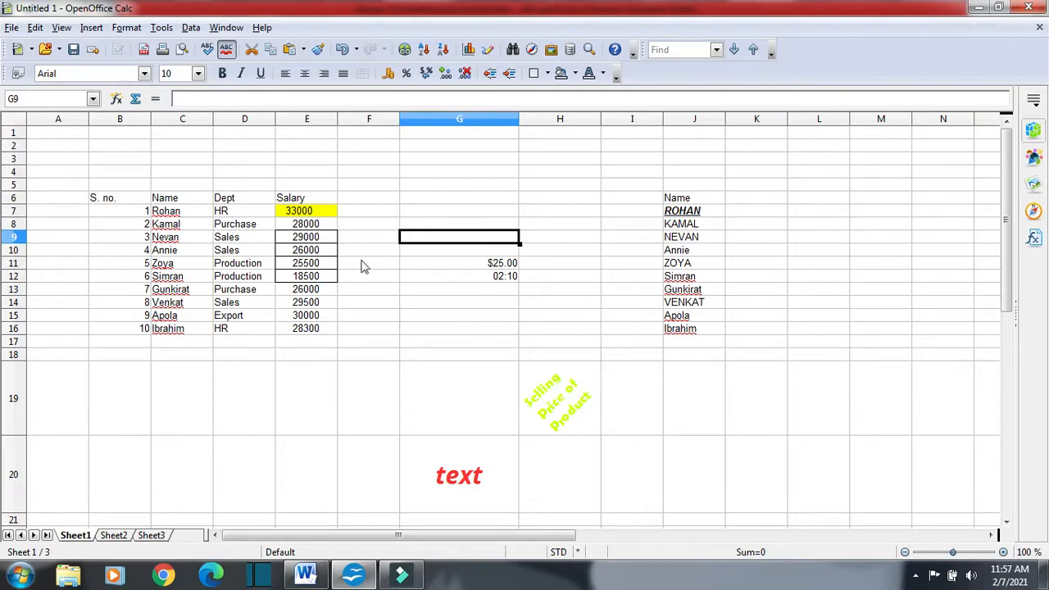
Step: Add a box border around the currency cell G11
click(478, 266)
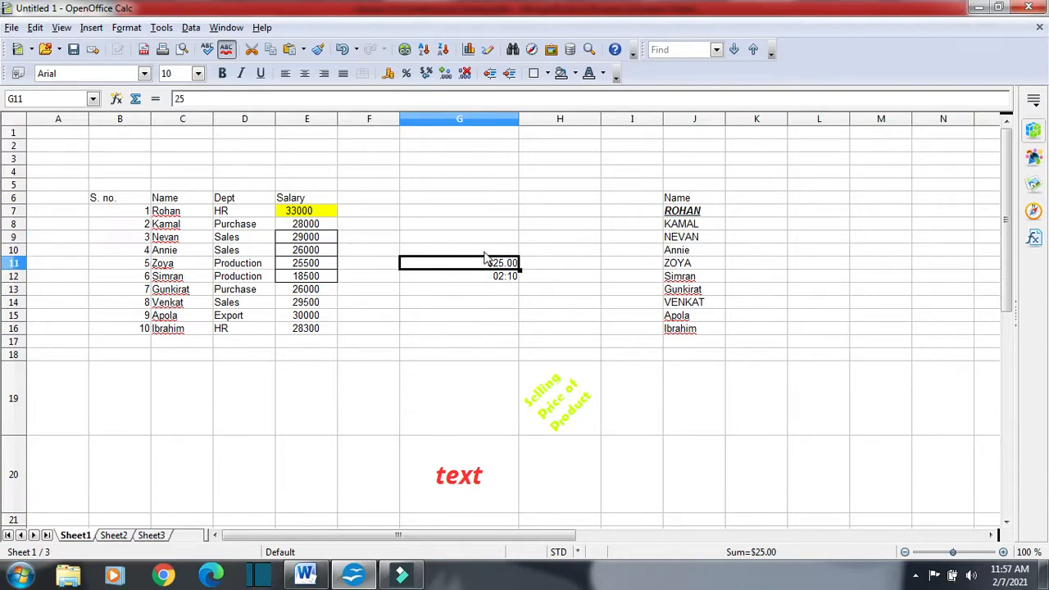
click(547, 73)
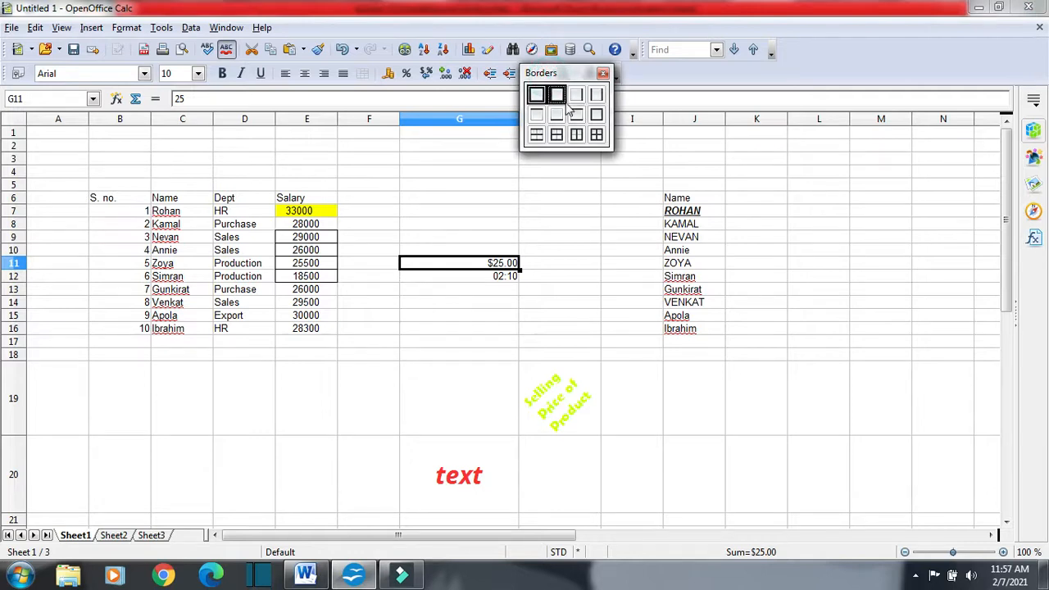
click(596, 115)
click(585, 224)
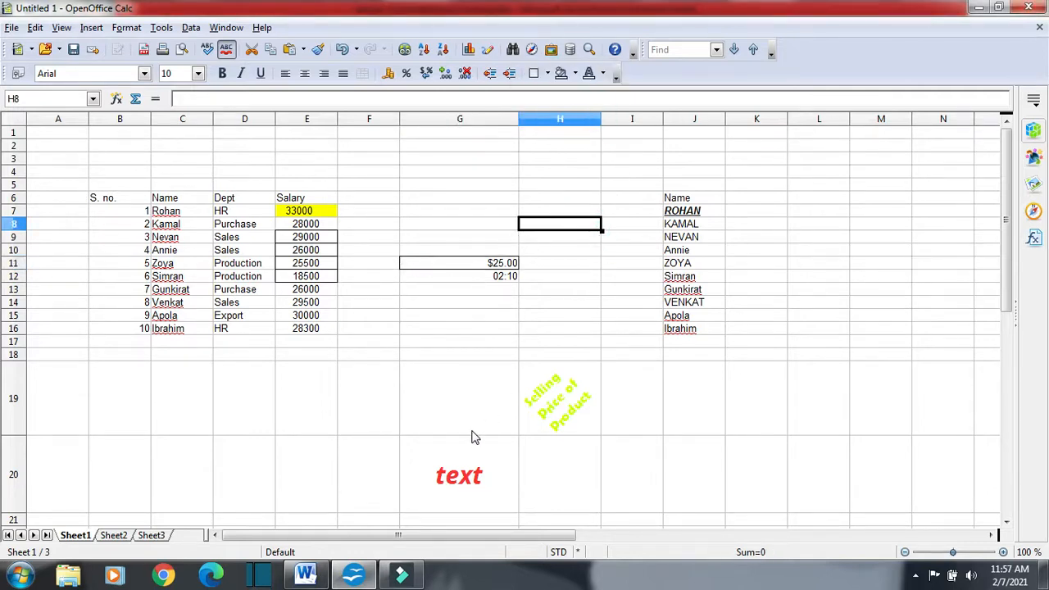
Step: Switch to the Word notes and highlight section 3.2.3 Formatting dates, its note on internal storage and the date formatting question
click(305, 574)
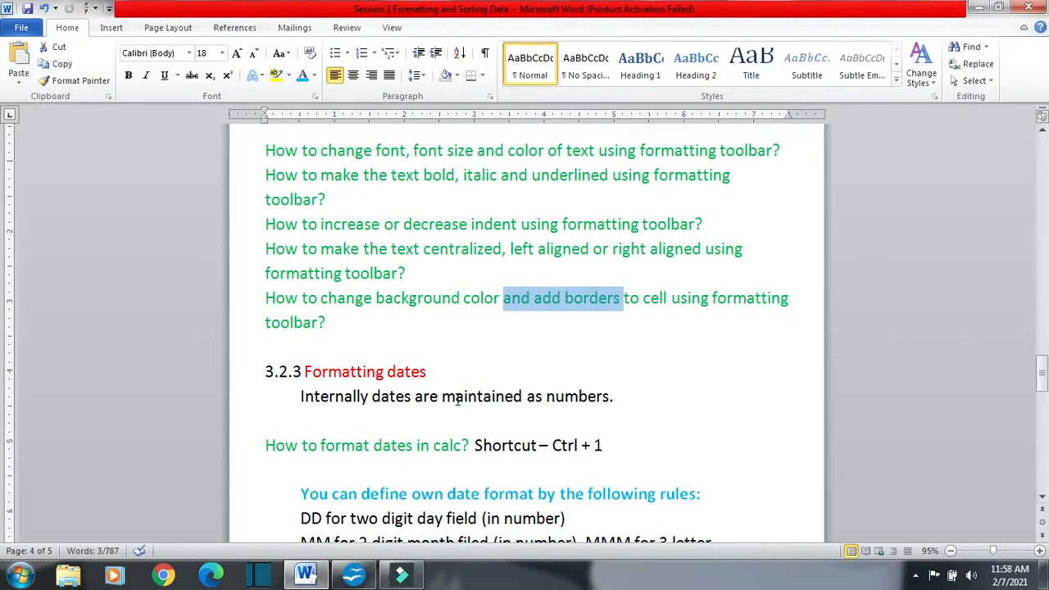
drag(300, 373, 262, 373)
drag(427, 373, 330, 371)
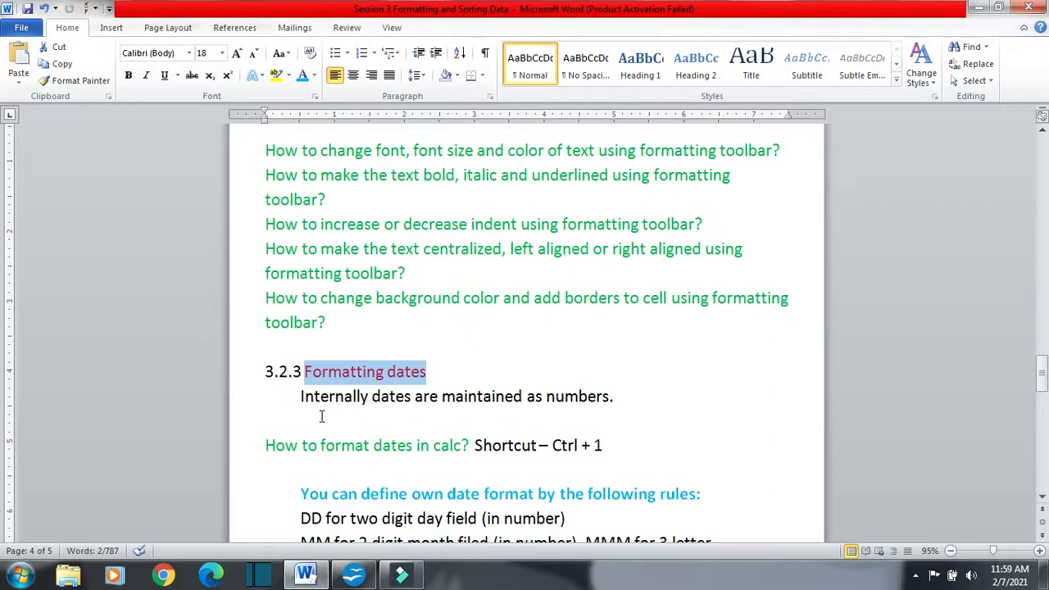
drag(299, 397, 631, 399)
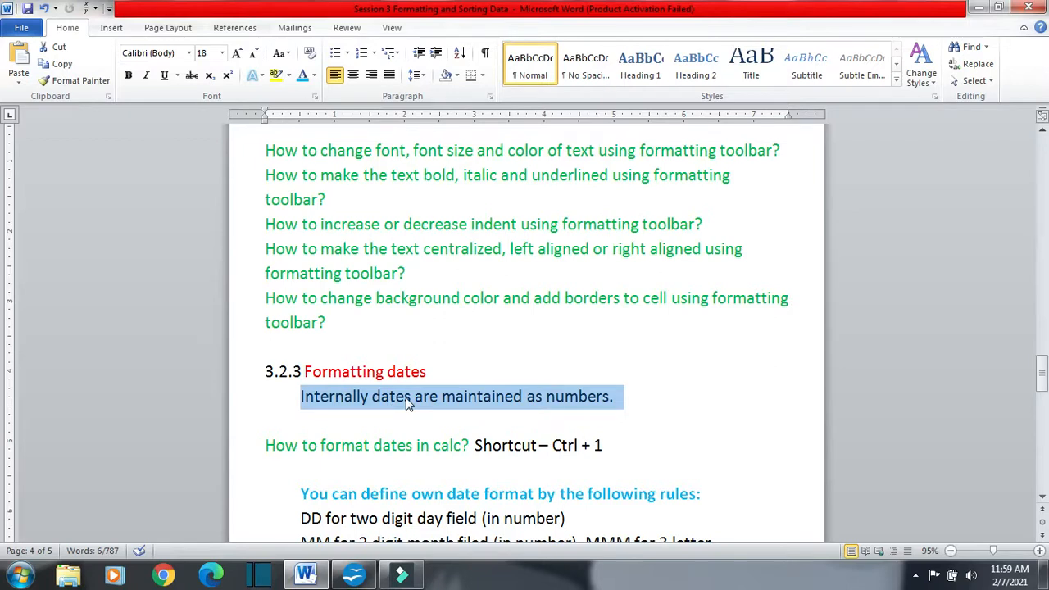
drag(264, 447, 468, 450)
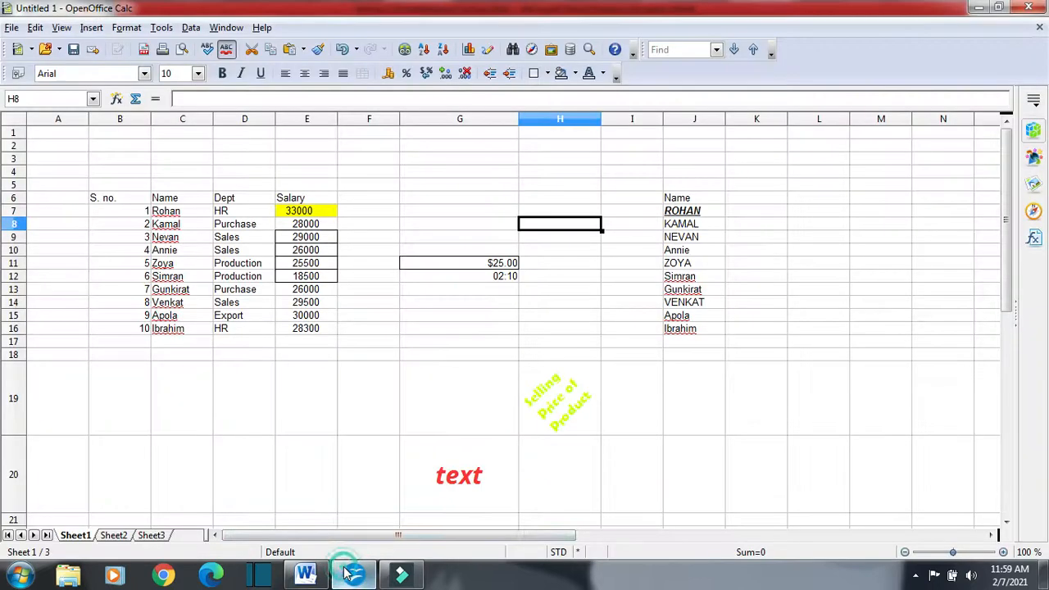
Step: Switch to Calc and enter the date 07/2/2021 in cell K11
click(353, 573)
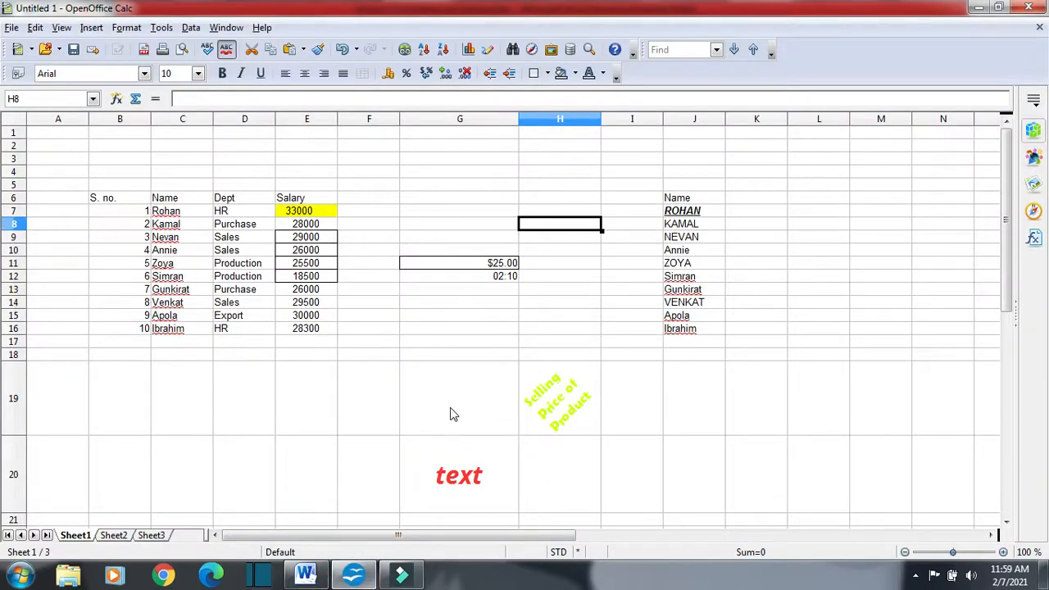
click(769, 267)
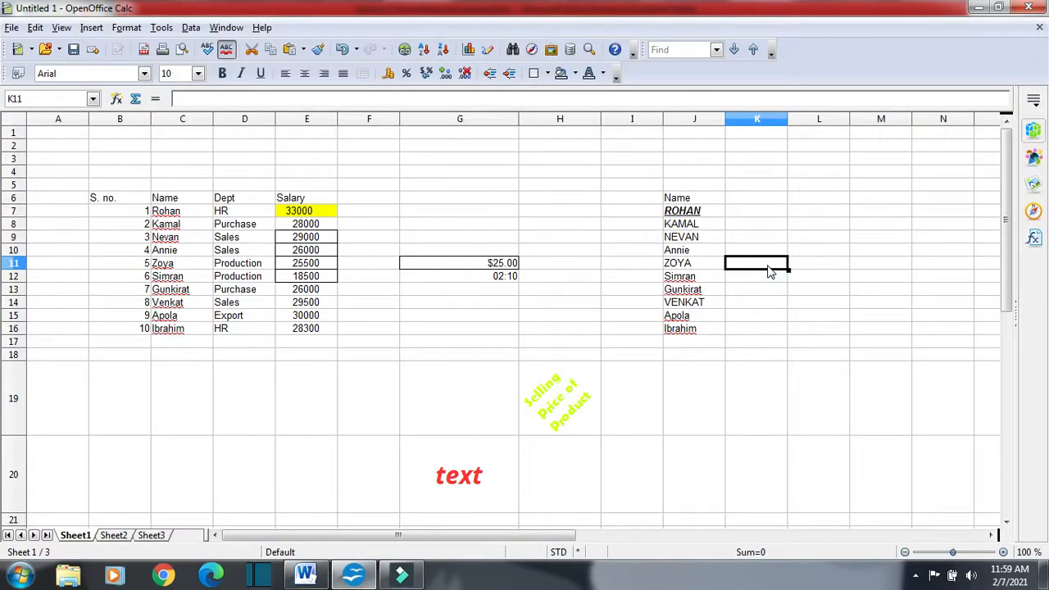
text(07/2/2)
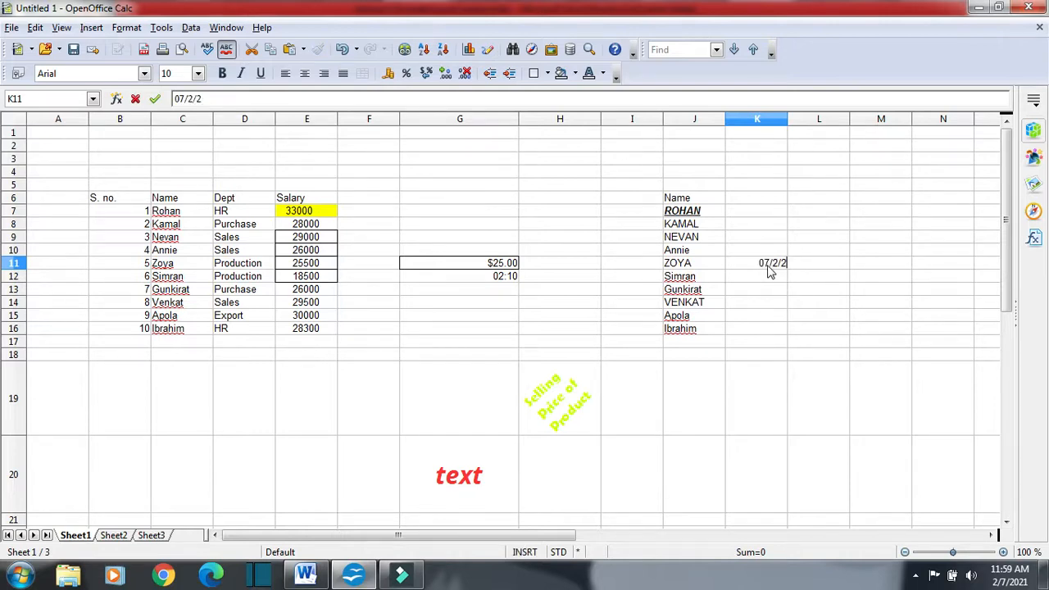
text(021)
key(Return)
click(767, 263)
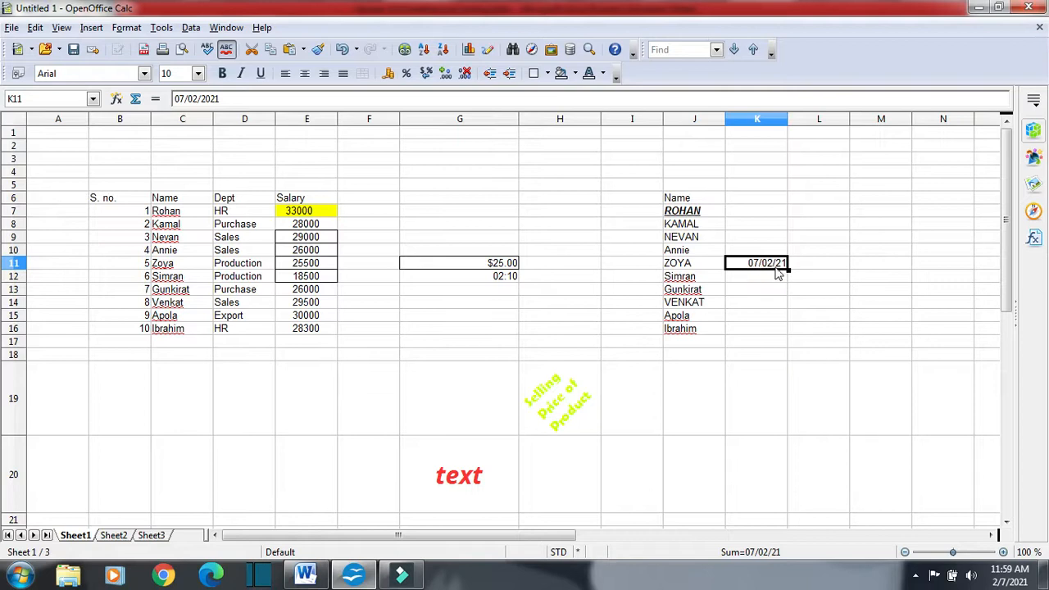
Step: Format the date in cell K11 with the "Dec 31, 1999" date format (MMM D, YYYY)
click(118, 30)
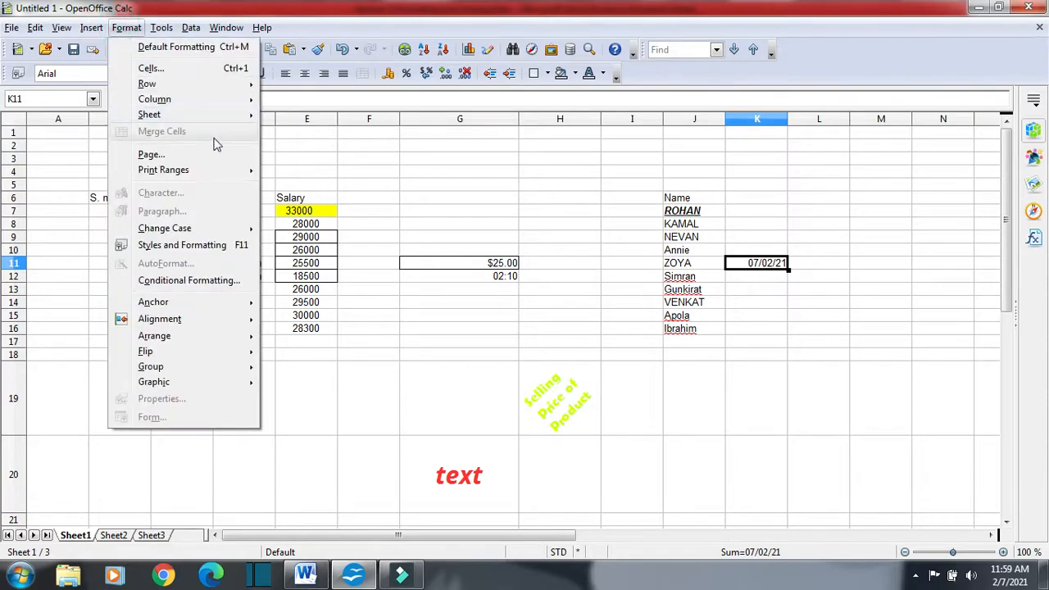
click(164, 70)
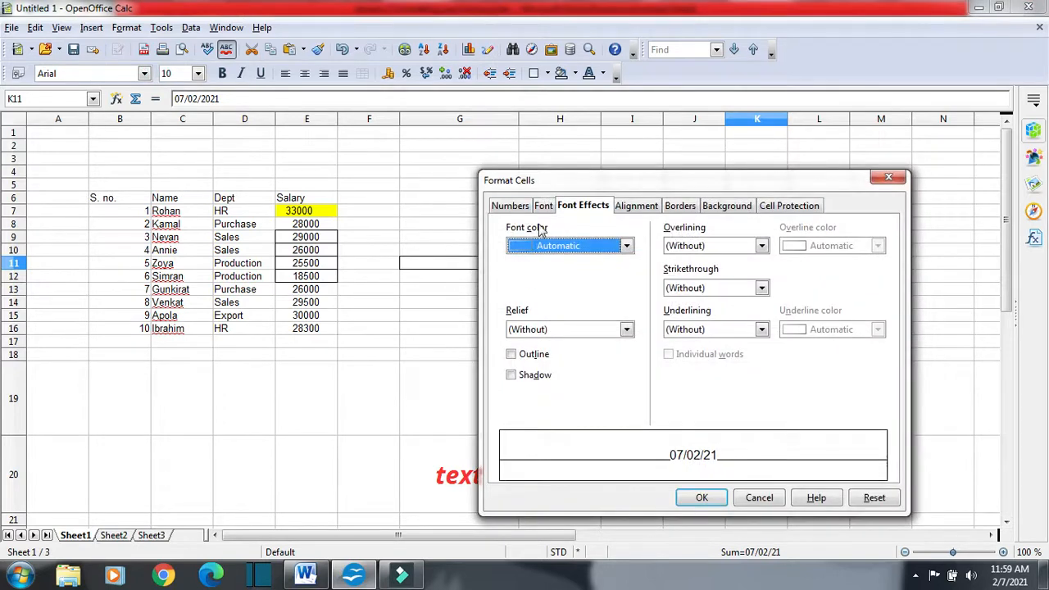
click(512, 208)
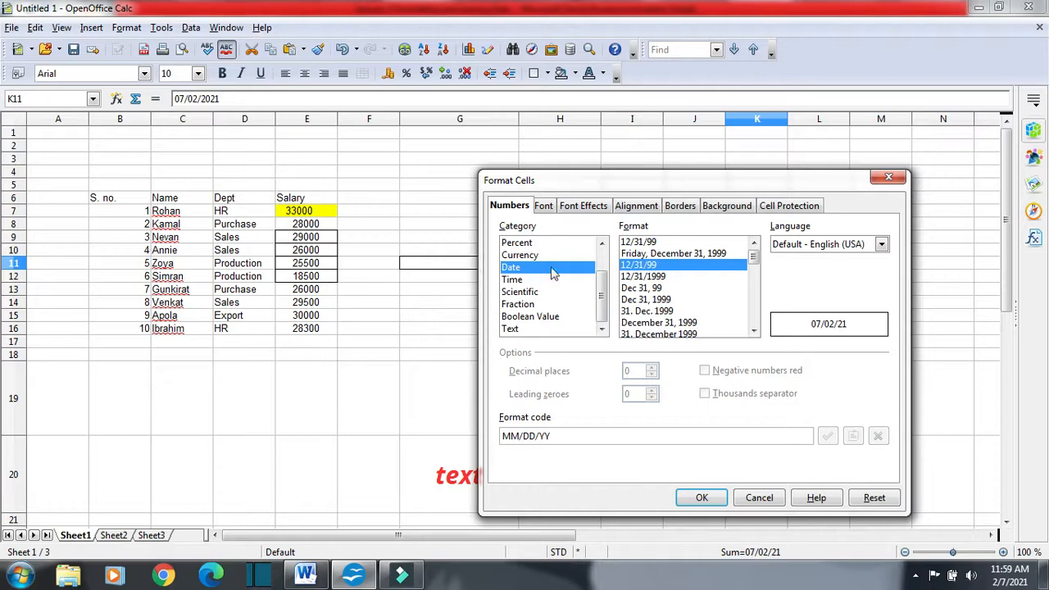
drag(634, 175, 525, 122)
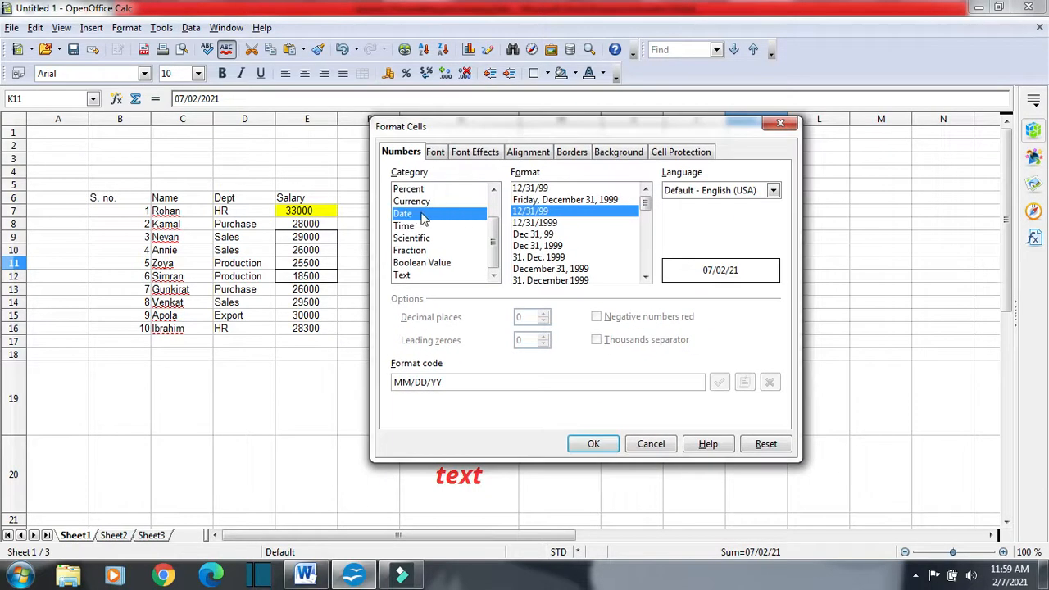
click(551, 201)
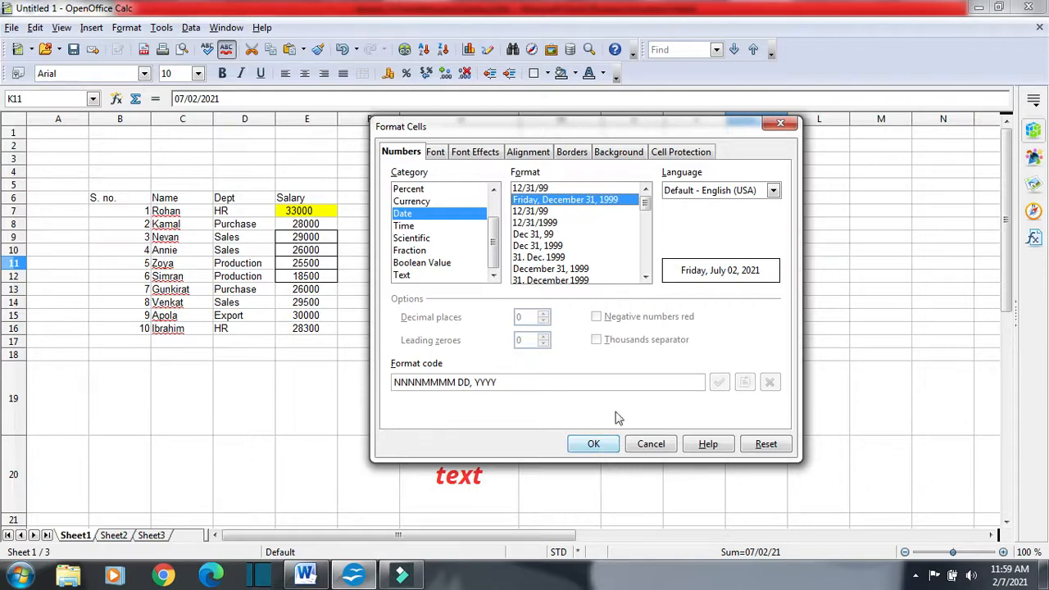
click(587, 248)
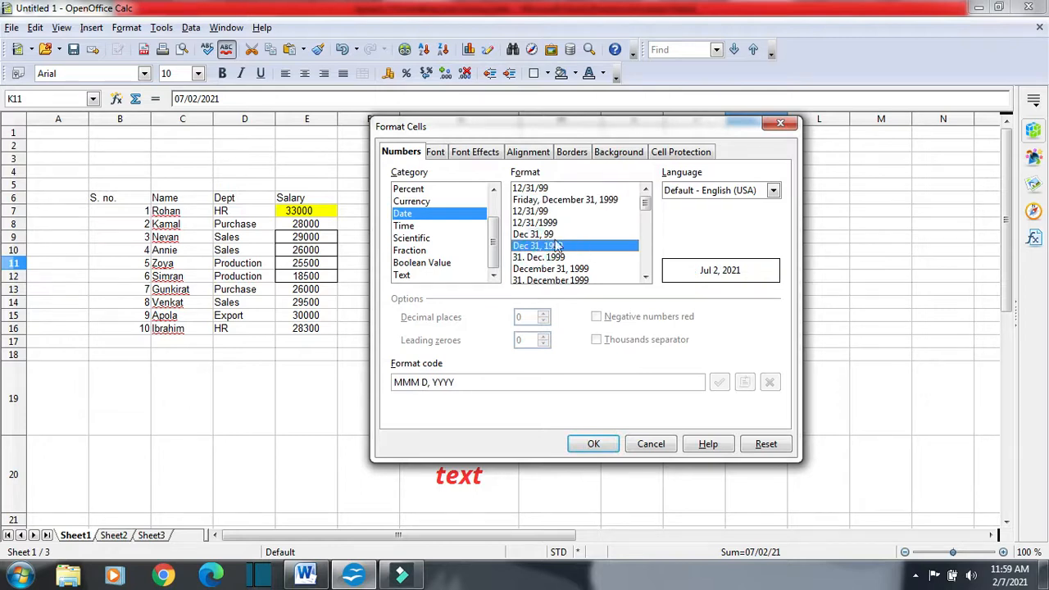
click(592, 446)
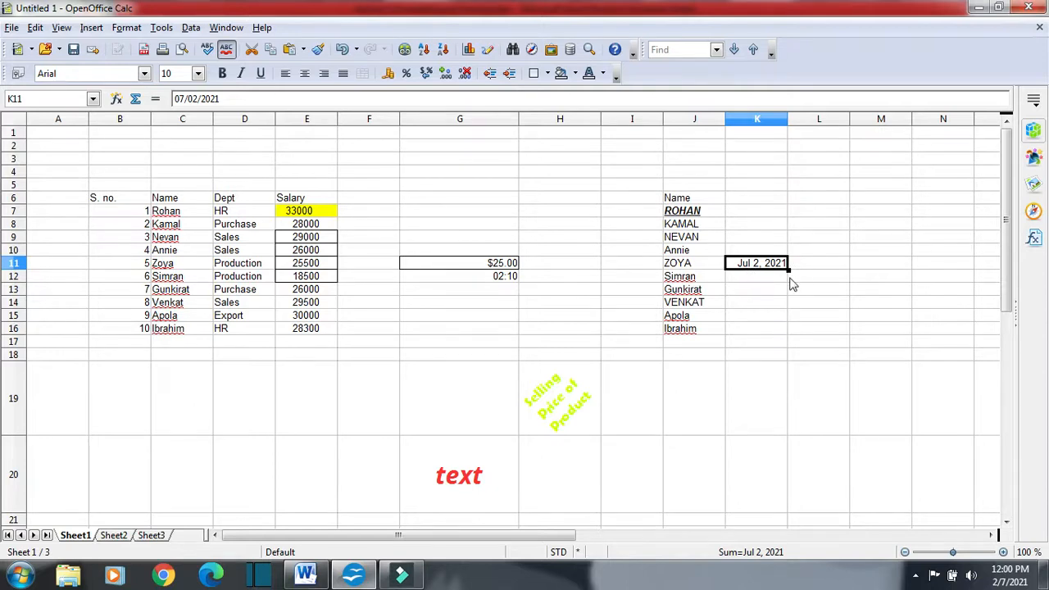
Step: Open the number format settings of date cell K11 to review its date format, and close them without changes
click(129, 30)
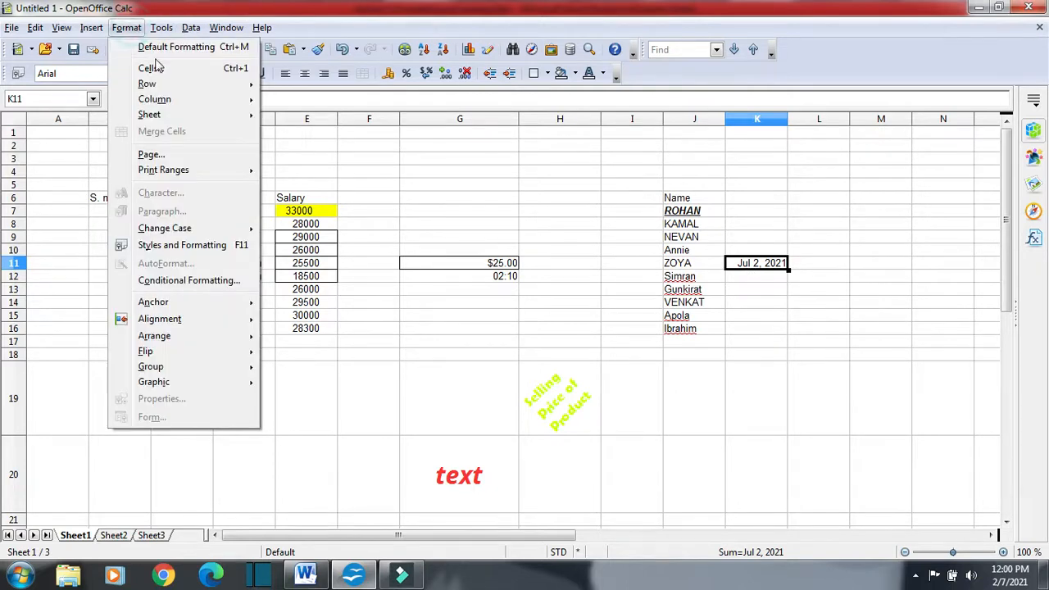
click(156, 67)
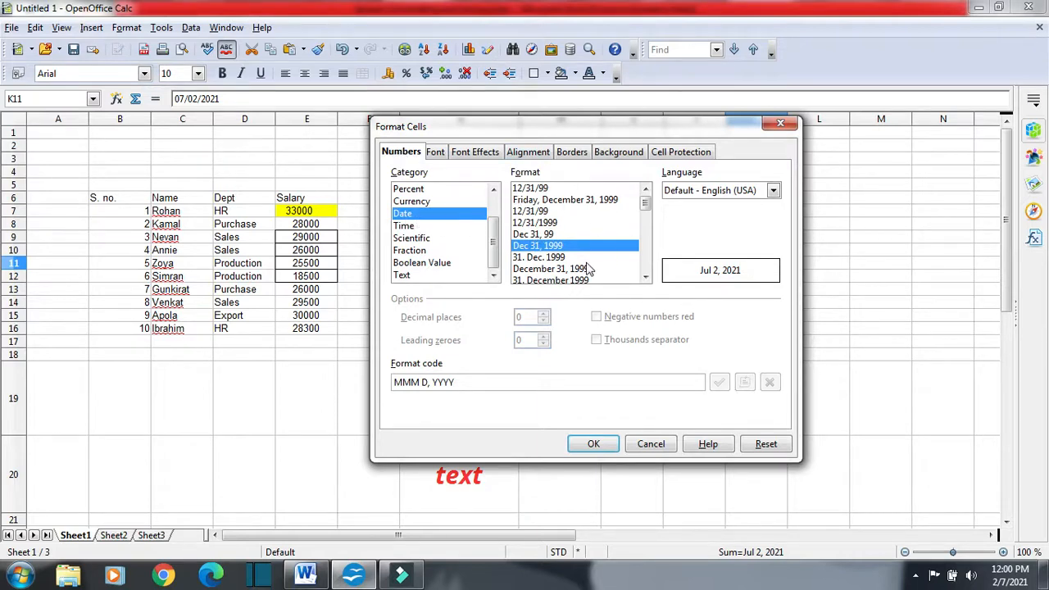
click(780, 124)
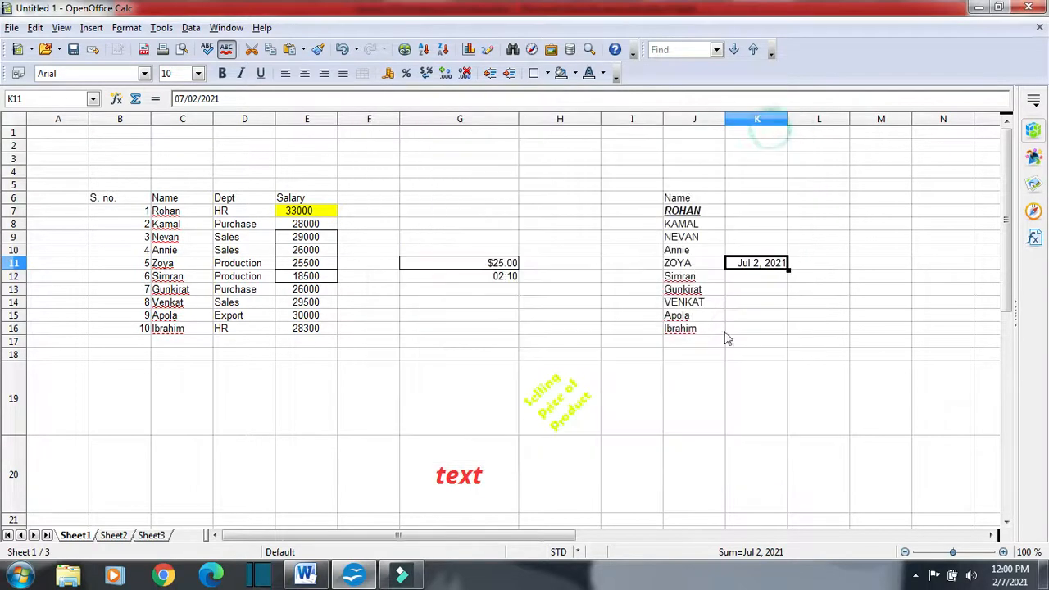
Step: Switch to the Word notes and highlight the "Shortcut – Ctrl + 1" text beside the date formatting question
click(305, 576)
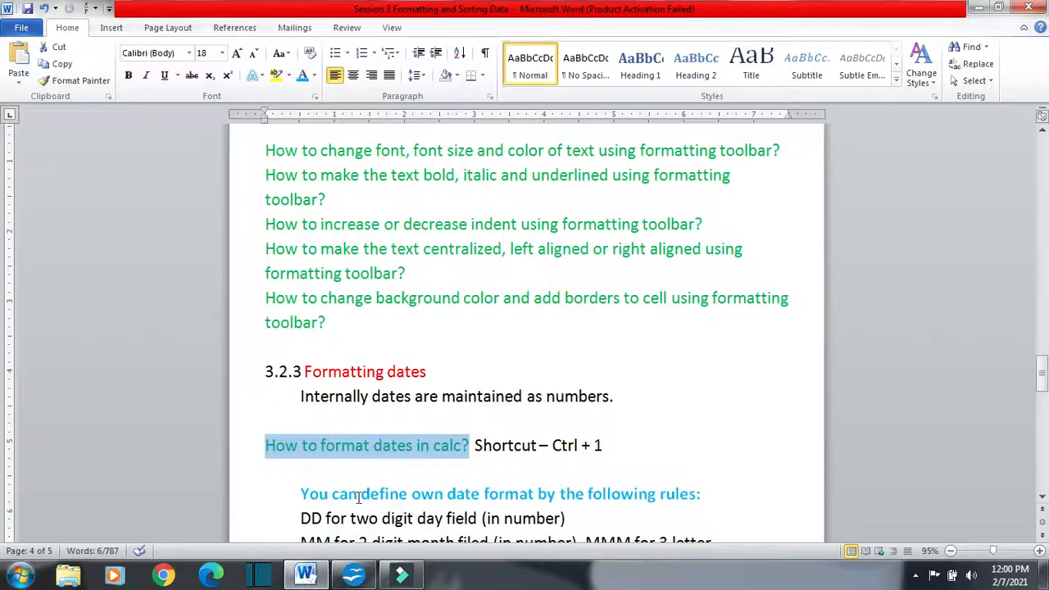
scroll(323, 481, down, 1)
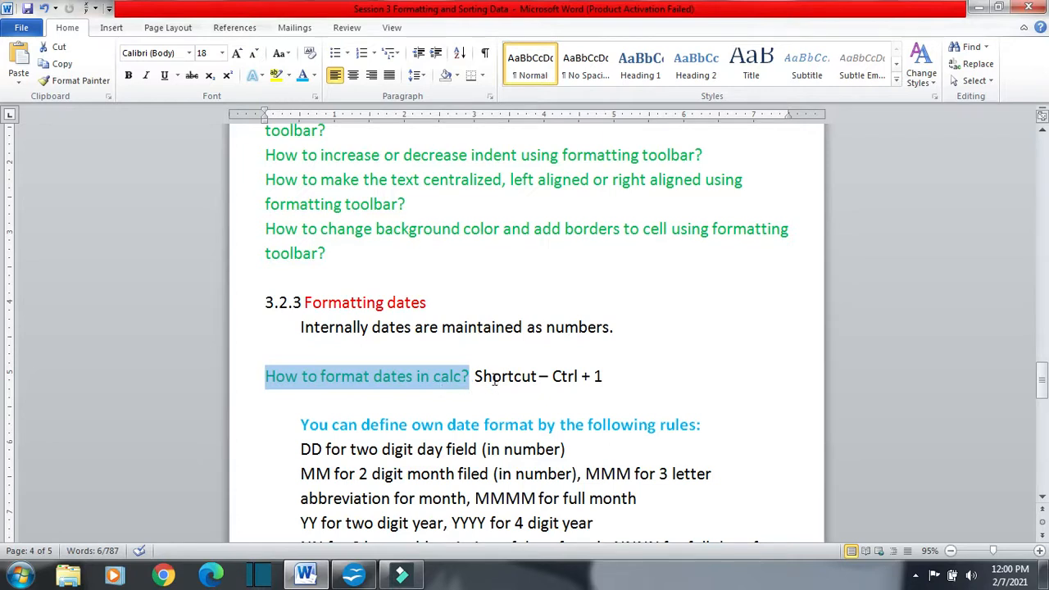
drag(475, 379, 637, 380)
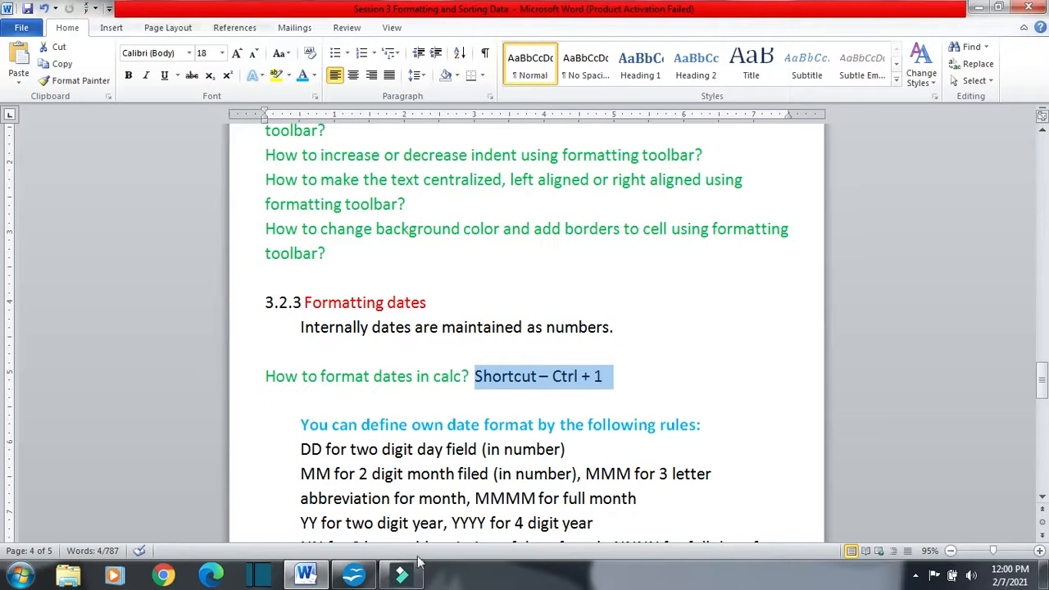
Step: Switch to Calc and try changing K11's date format code to MMM D, YYY, cancelling the cell formatting
click(353, 573)
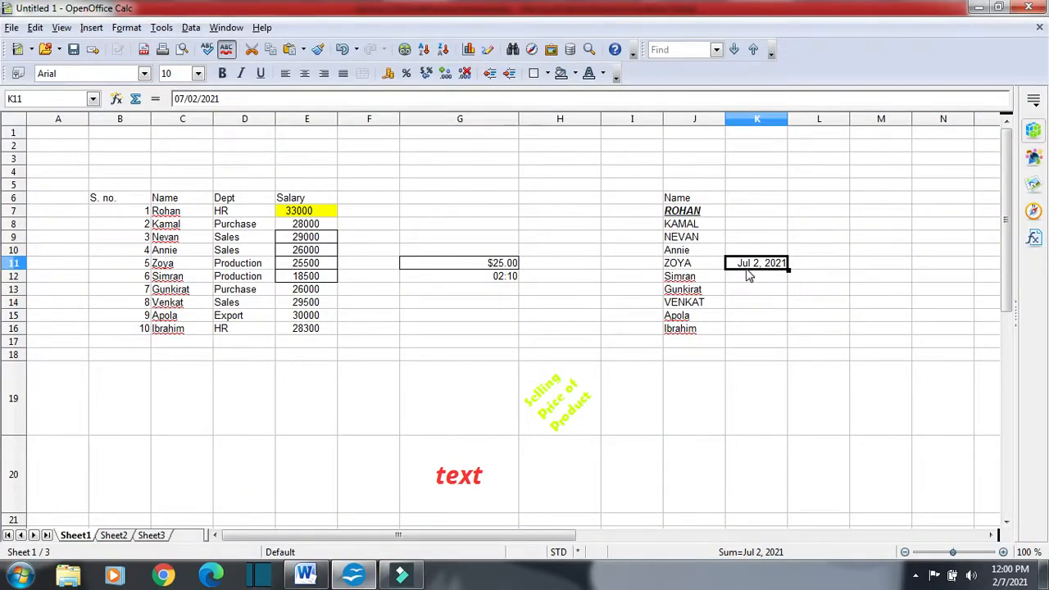
key(ctrl+1)
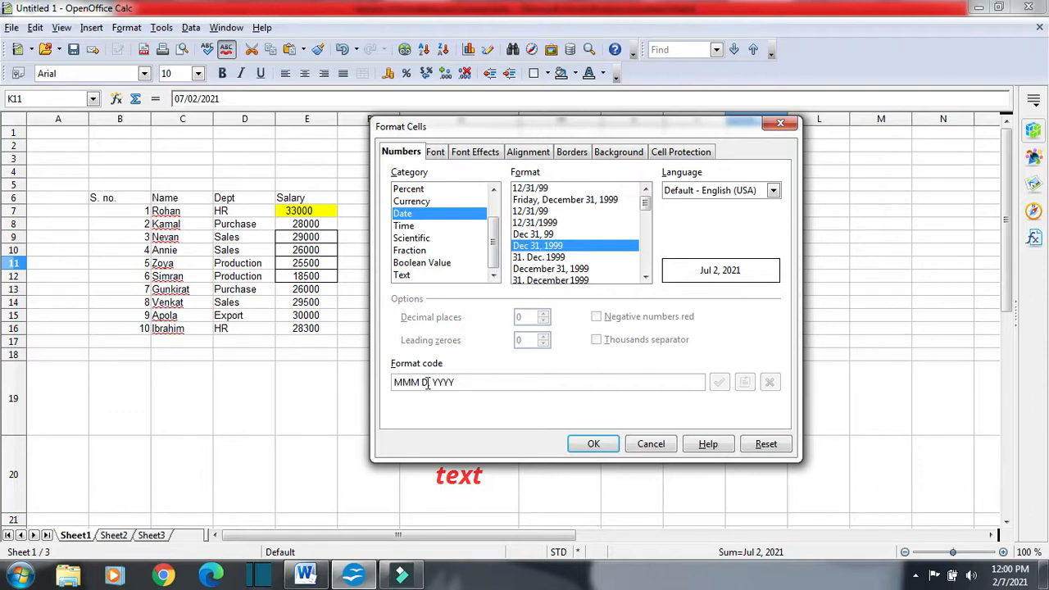
click(500, 380)
key(BackSpace)
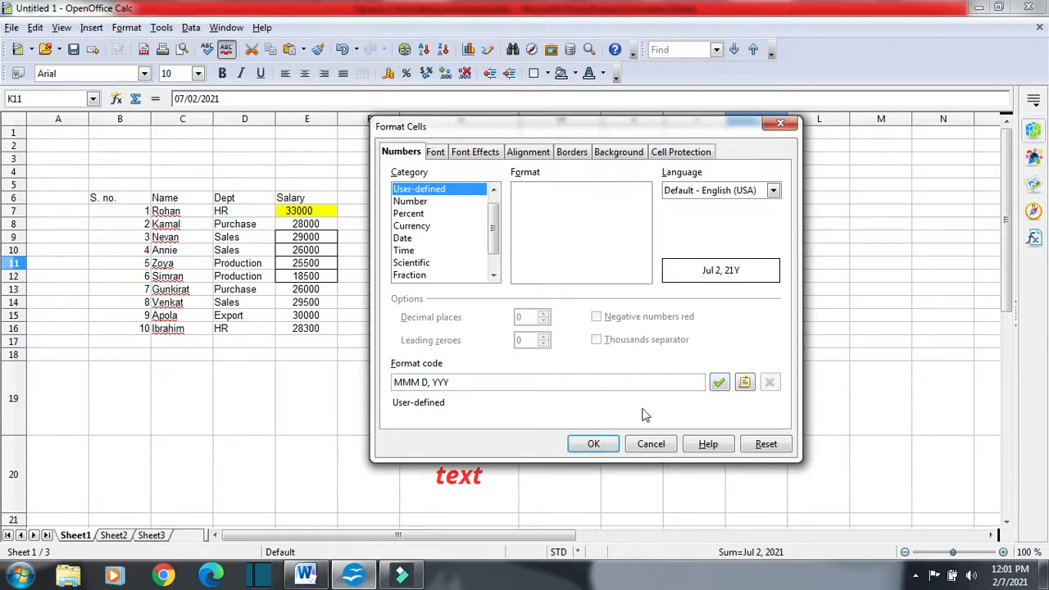
click(660, 444)
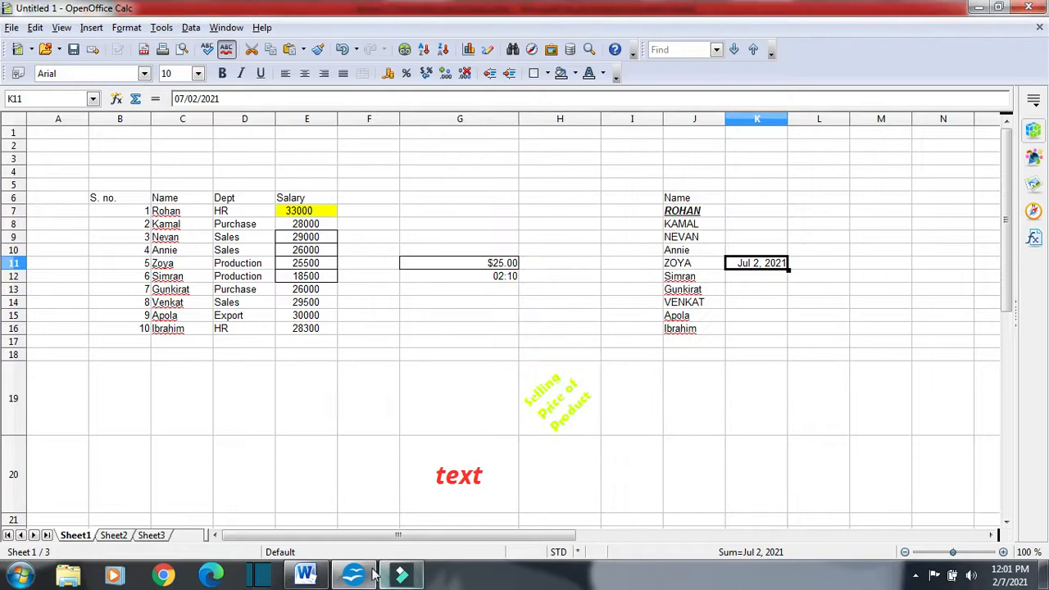
Step: Switch to the Word notes and highlight DD and "(in number)" in the two-digit day rule
mouse_move(327, 580)
click(311, 492)
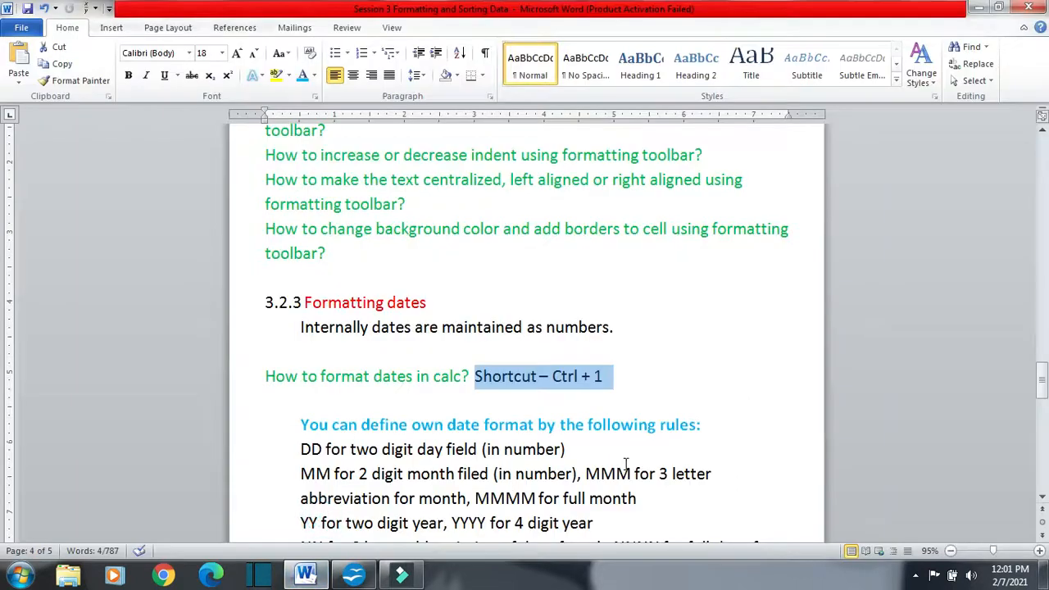
scroll(625, 463, down, 1)
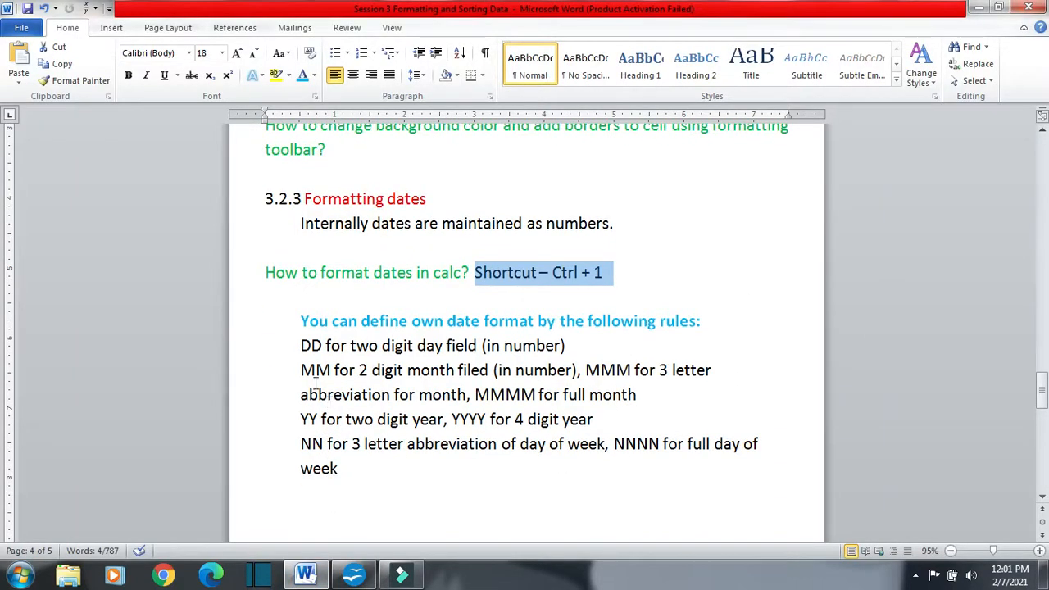
double_click(302, 348)
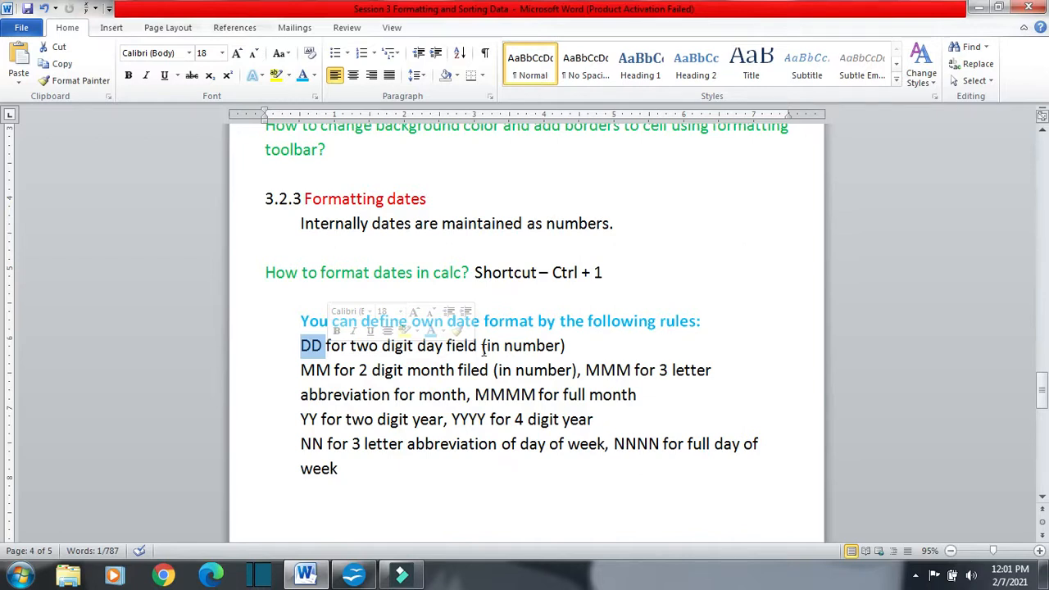
drag(567, 345, 482, 347)
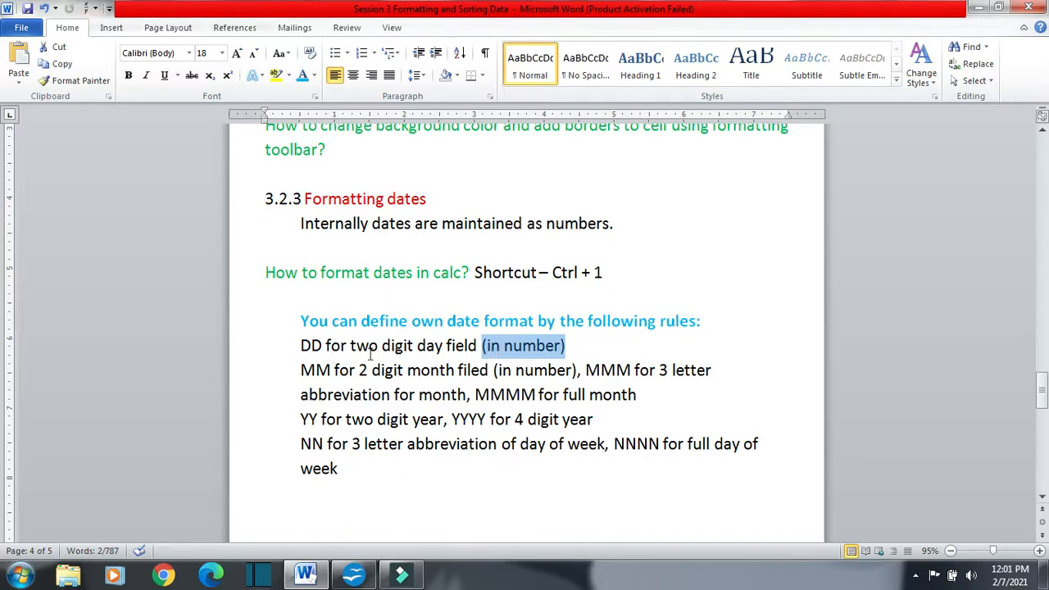
Step: Switch to Calc and preview K11's date formats "Dec 31, 99", "Dec 31, 1999", "31. Dec. 1999" and "December 31, 1999" in the cell format settings
click(353, 573)
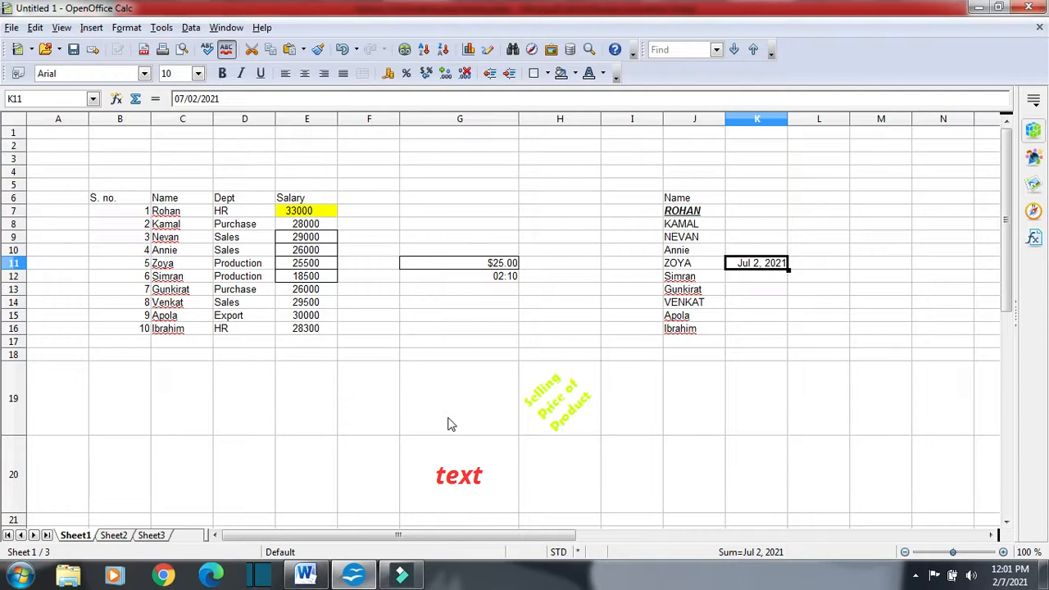
click(305, 574)
click(369, 572)
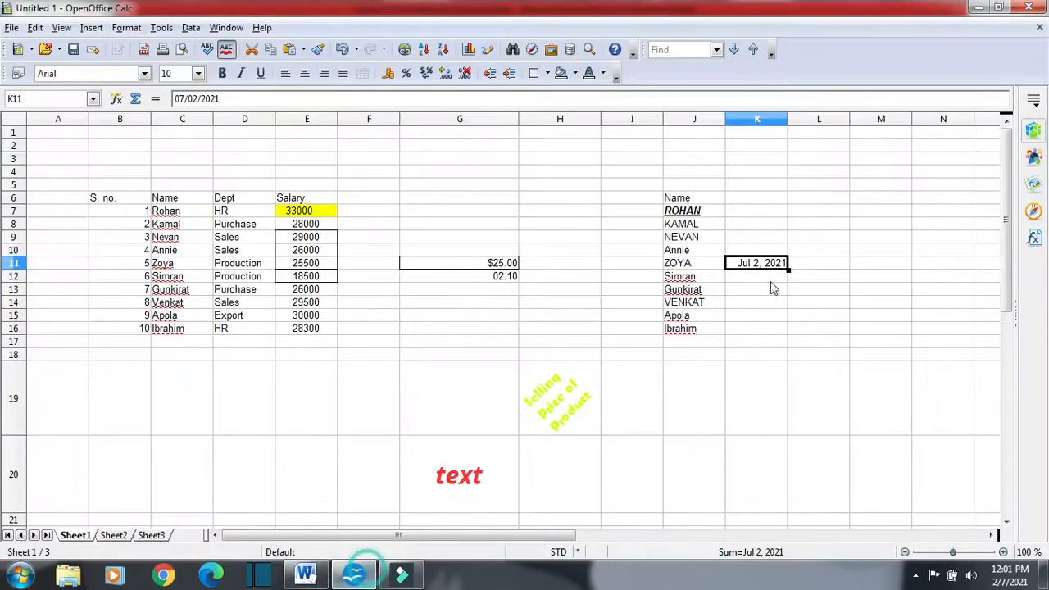
click(126, 27)
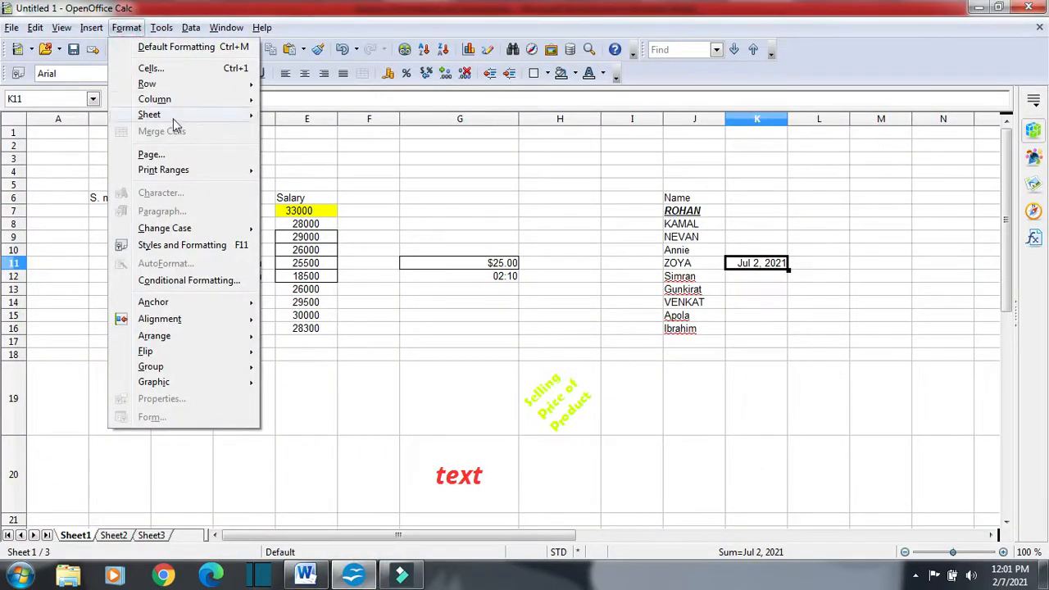
click(148, 67)
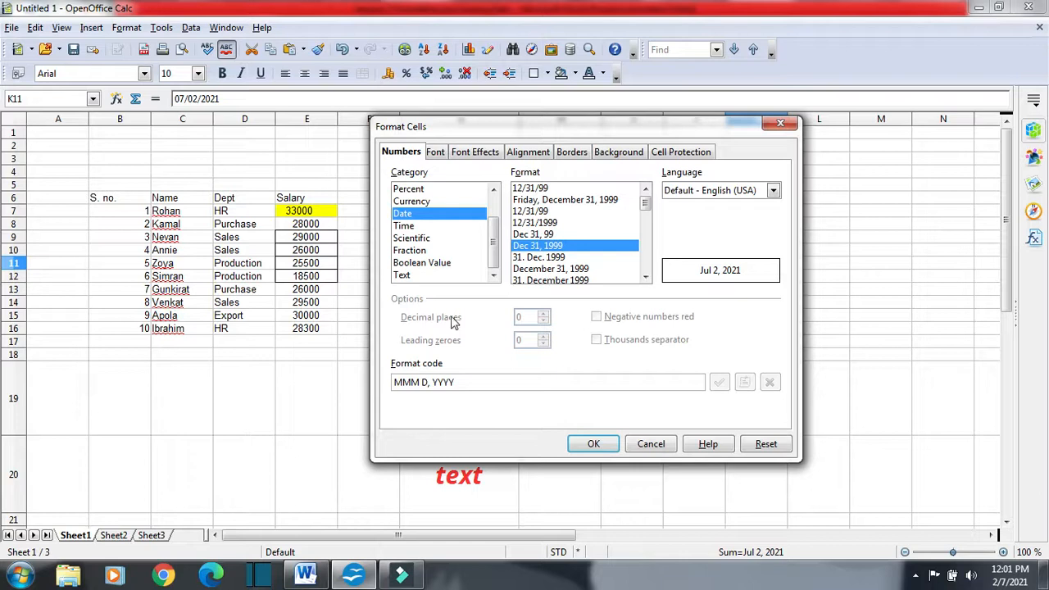
click(545, 222)
click(548, 234)
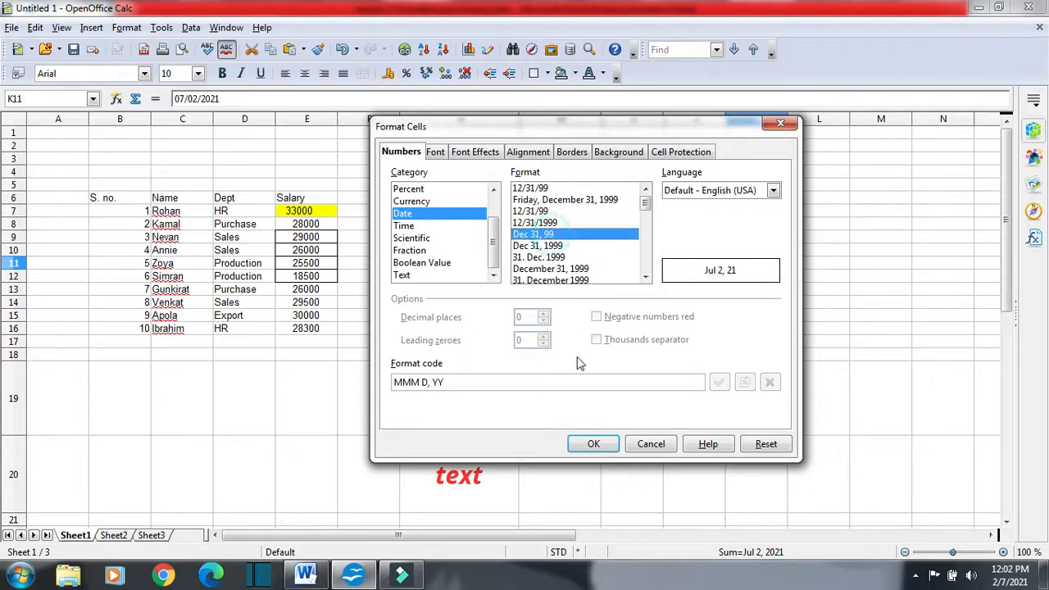
click(557, 249)
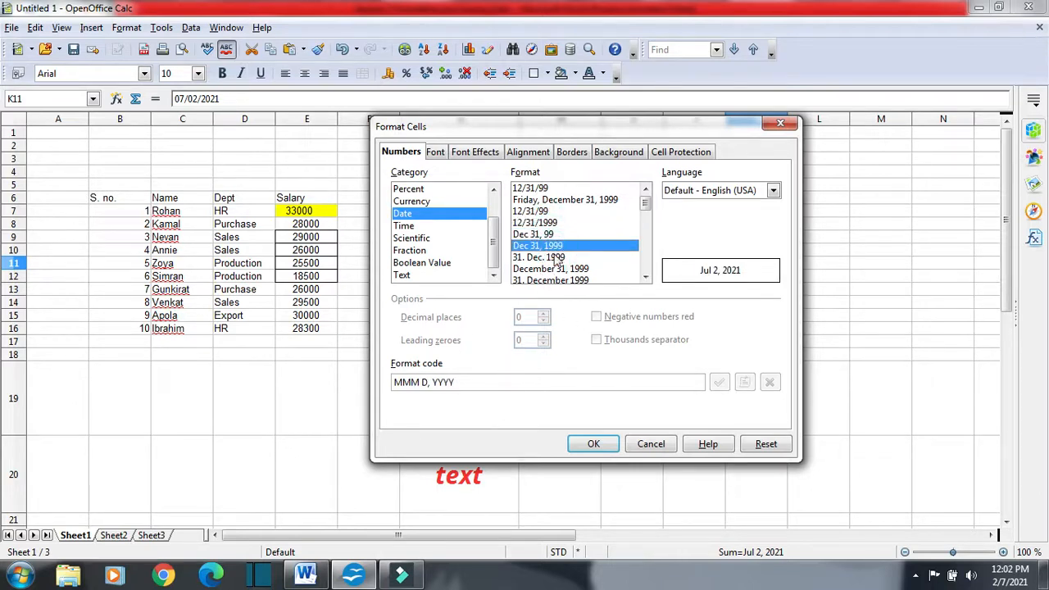
click(555, 258)
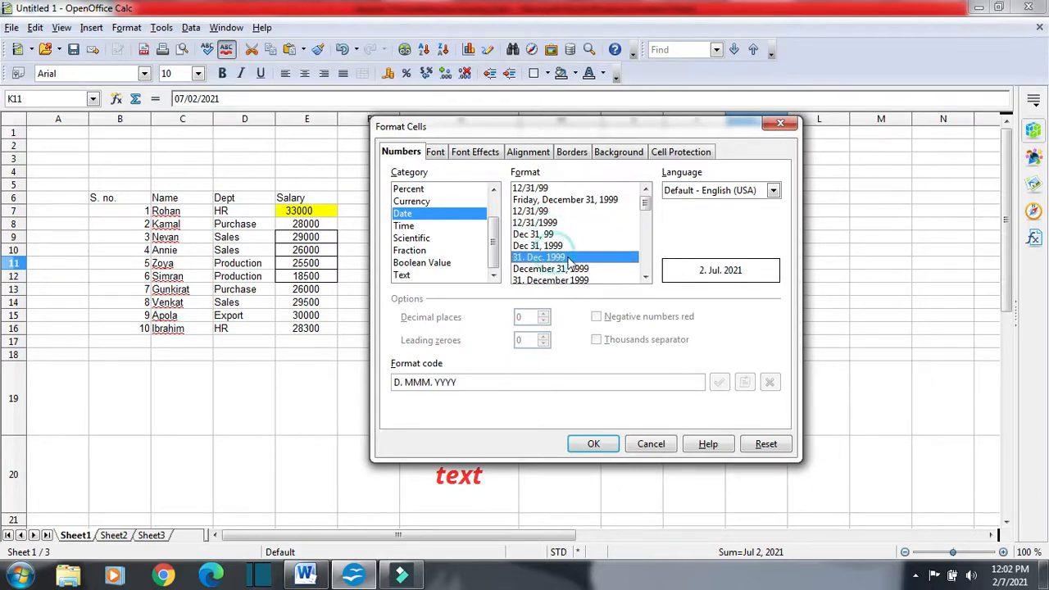
click(558, 190)
click(545, 269)
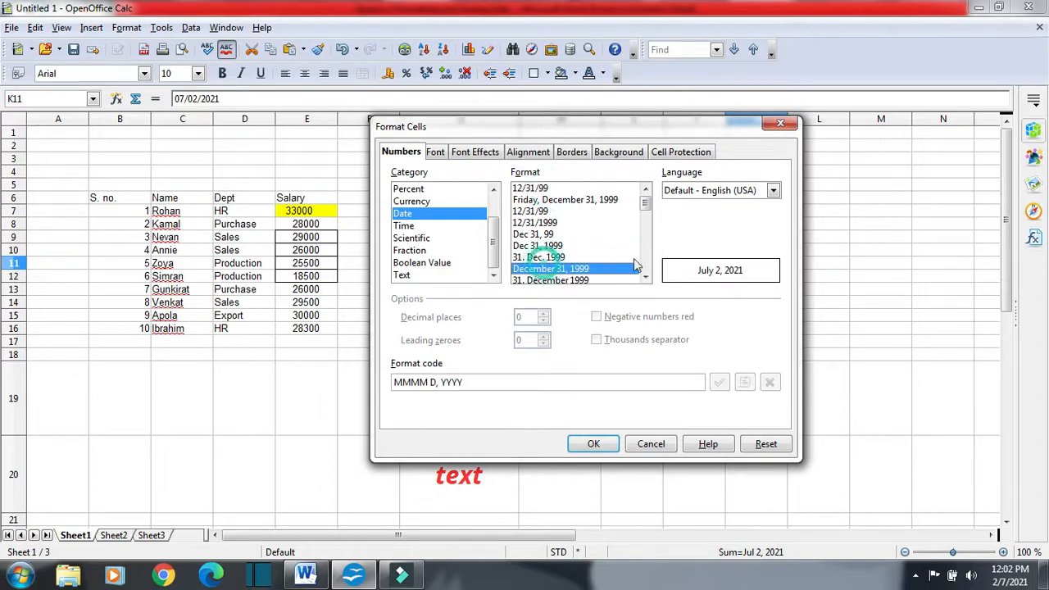
Step: Preview the weekday date formats "Fri, Dec 31, 99" and "Fri 31/Dec 99" for cell K11
drag(647, 212, 646, 227)
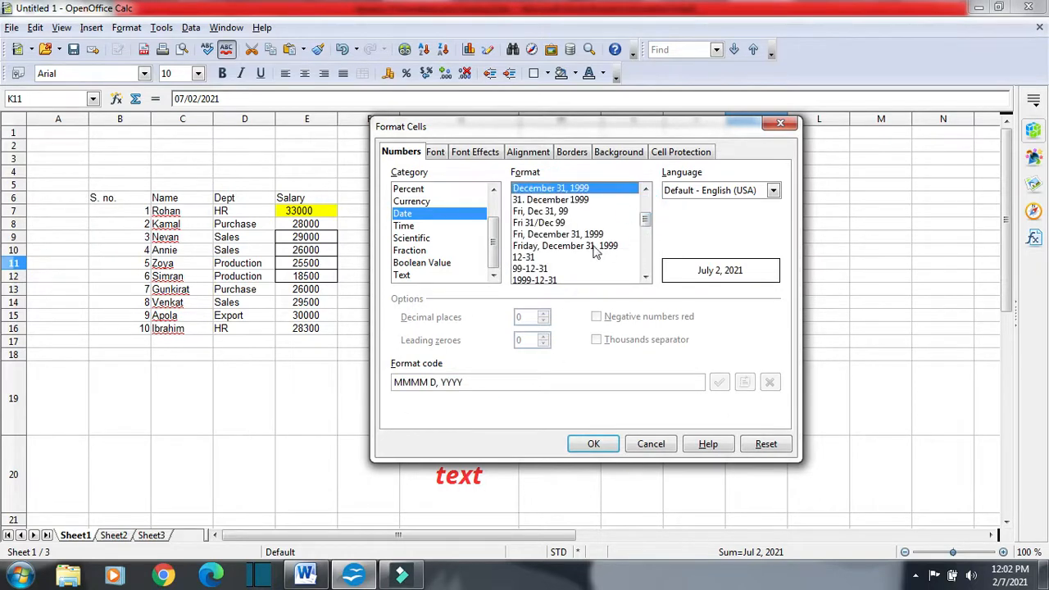
click(562, 215)
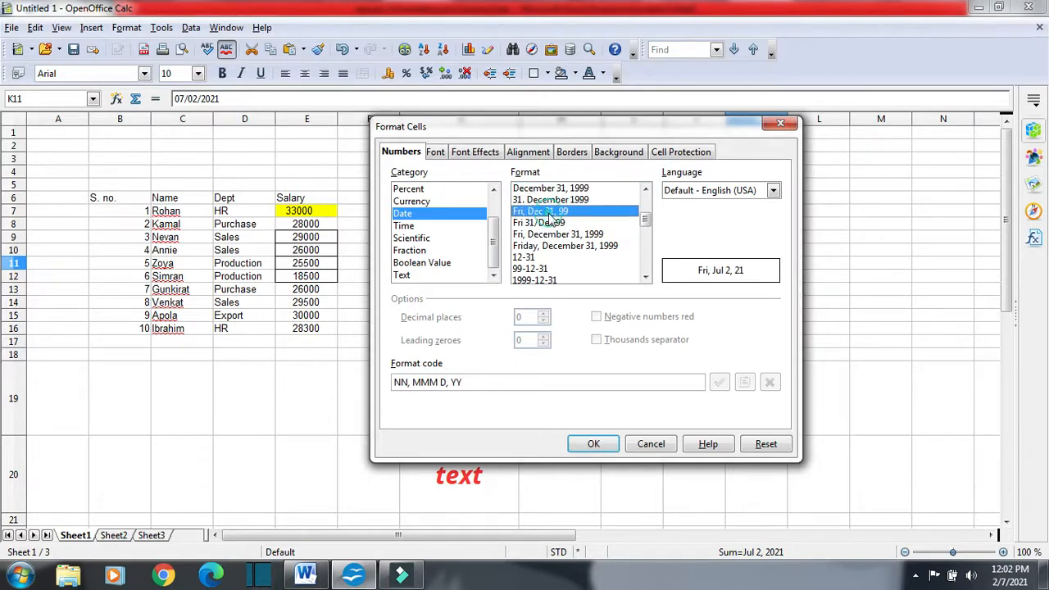
click(562, 223)
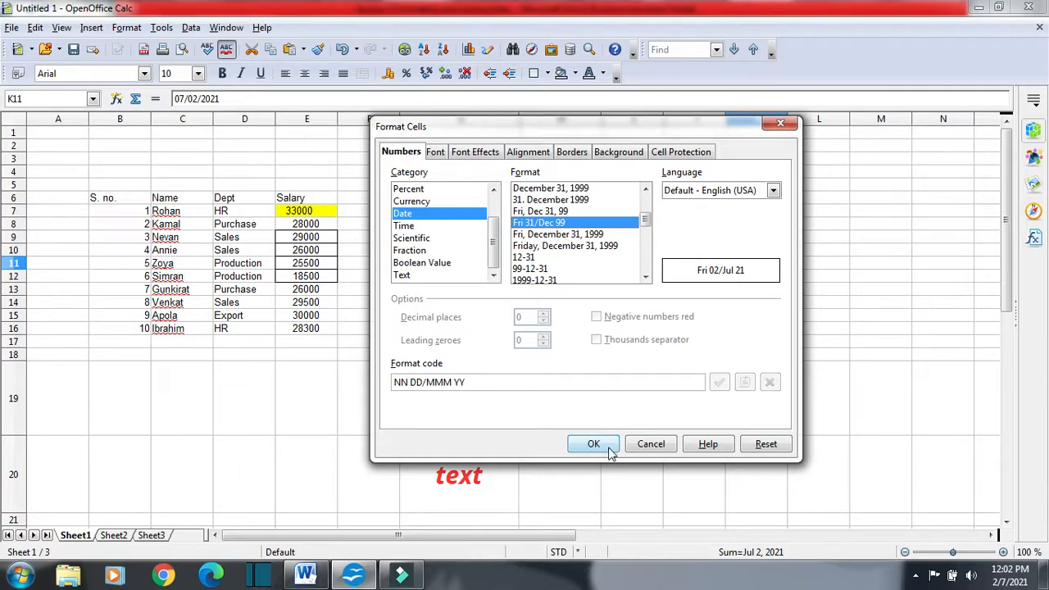
Step: Switch to the Word notes and highlight the MM code in the two-digit month rule
click(305, 577)
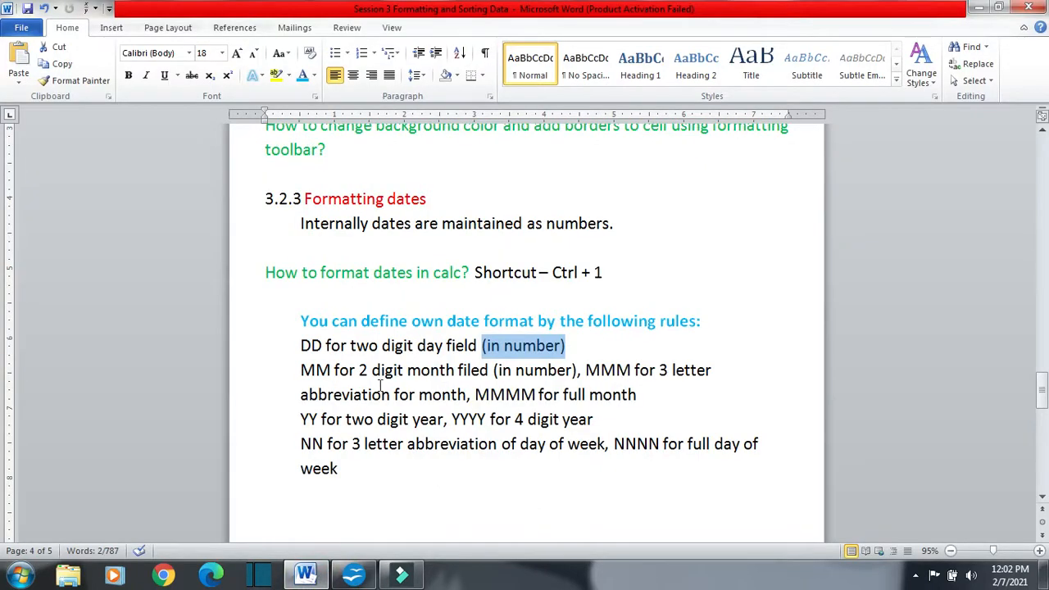
drag(302, 371, 331, 370)
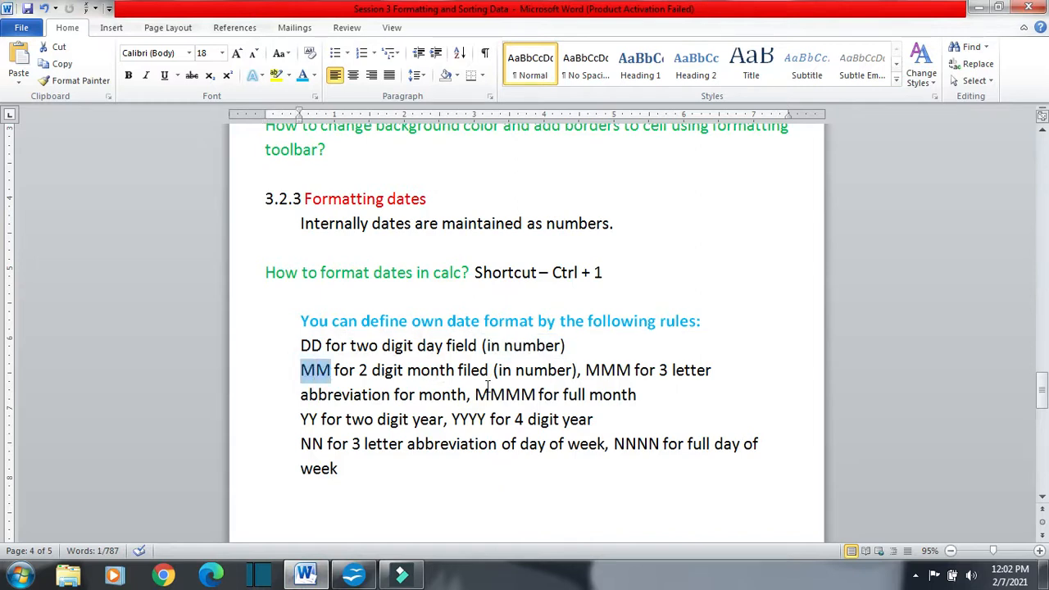
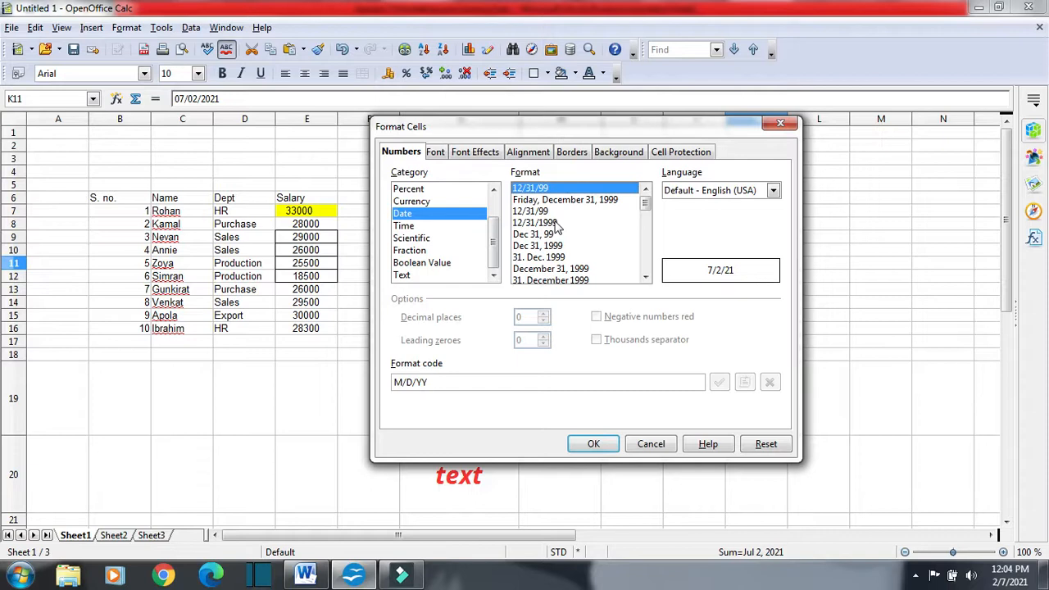
Step: Preview the 12/31/1999 date format for K11 in Calc, and highlight the YYYY and YY year codes in the Word notes
click(557, 223)
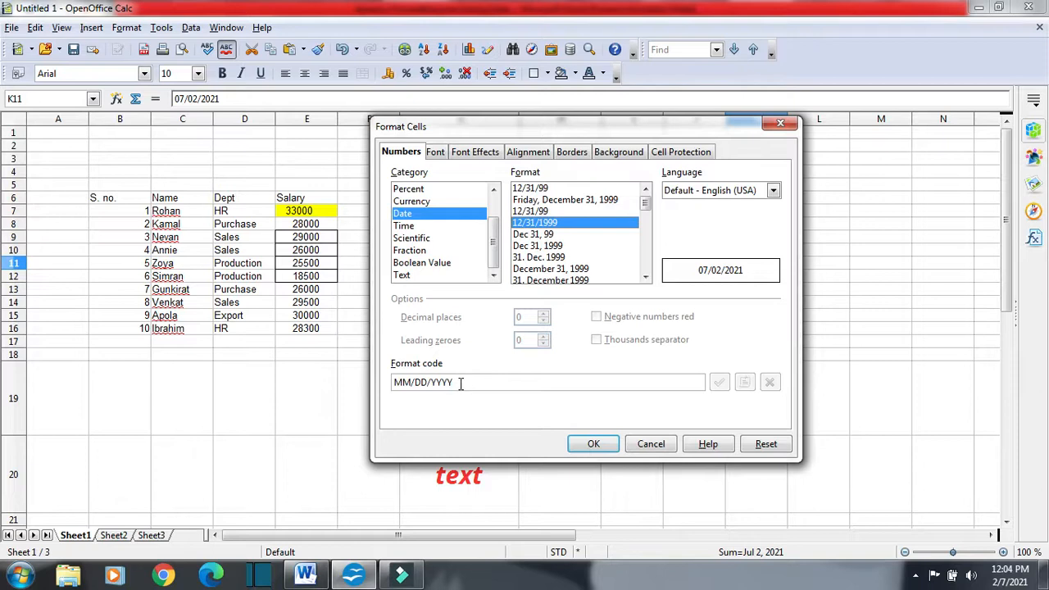
click(305, 576)
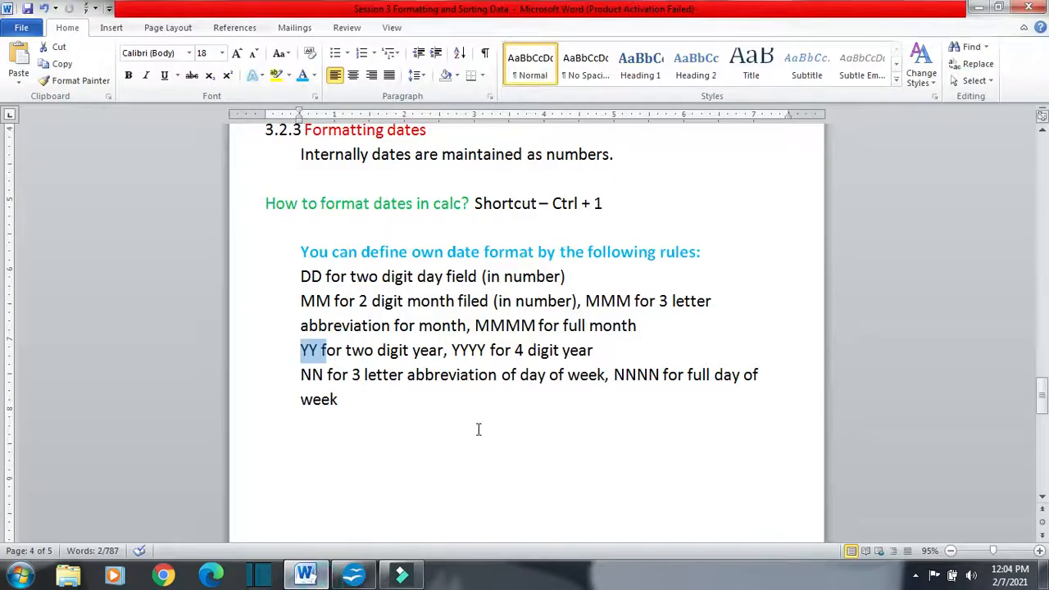
drag(489, 354, 451, 352)
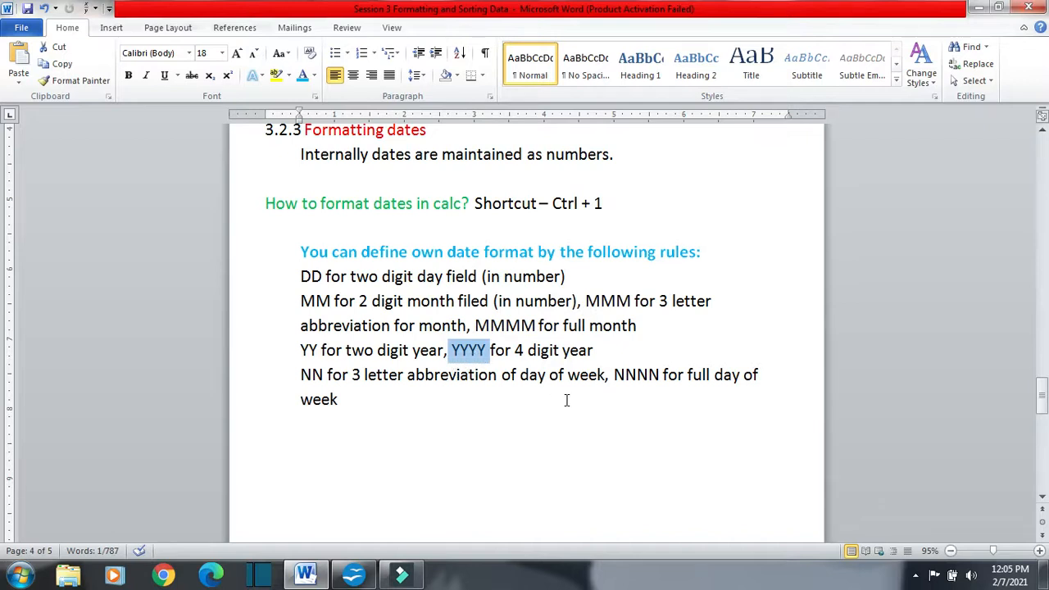
drag(319, 351, 300, 351)
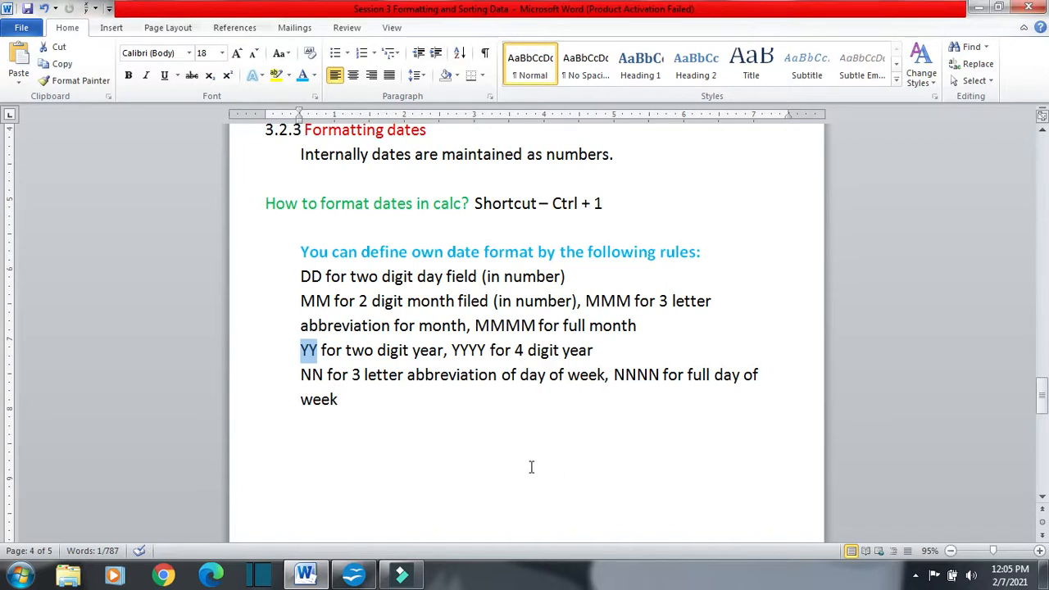
Step: Check the date format list in Calc and highlight the NN day-of-week code in the Word notes
click(353, 574)
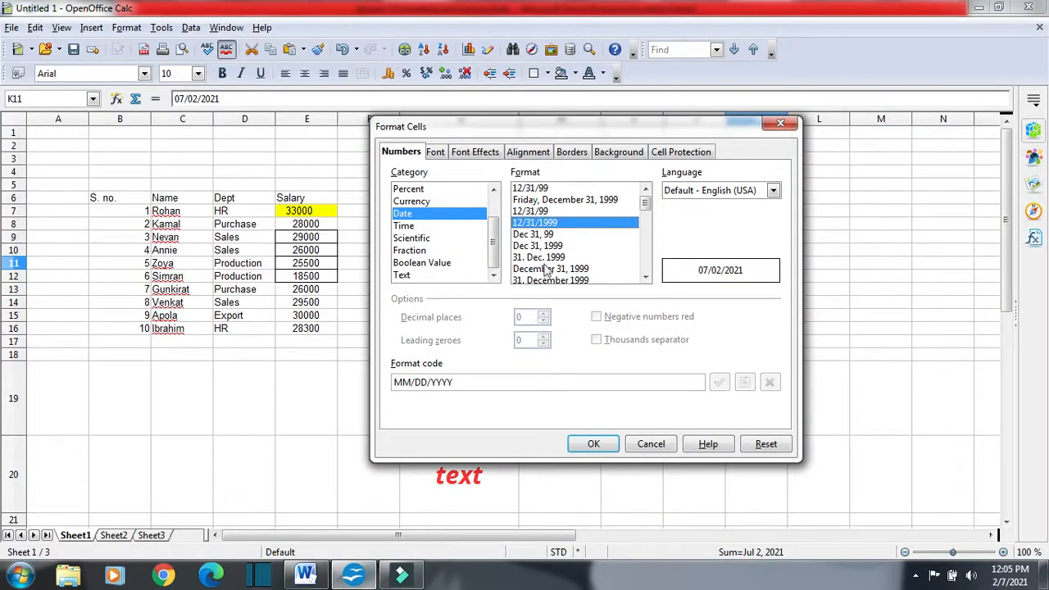
click(306, 574)
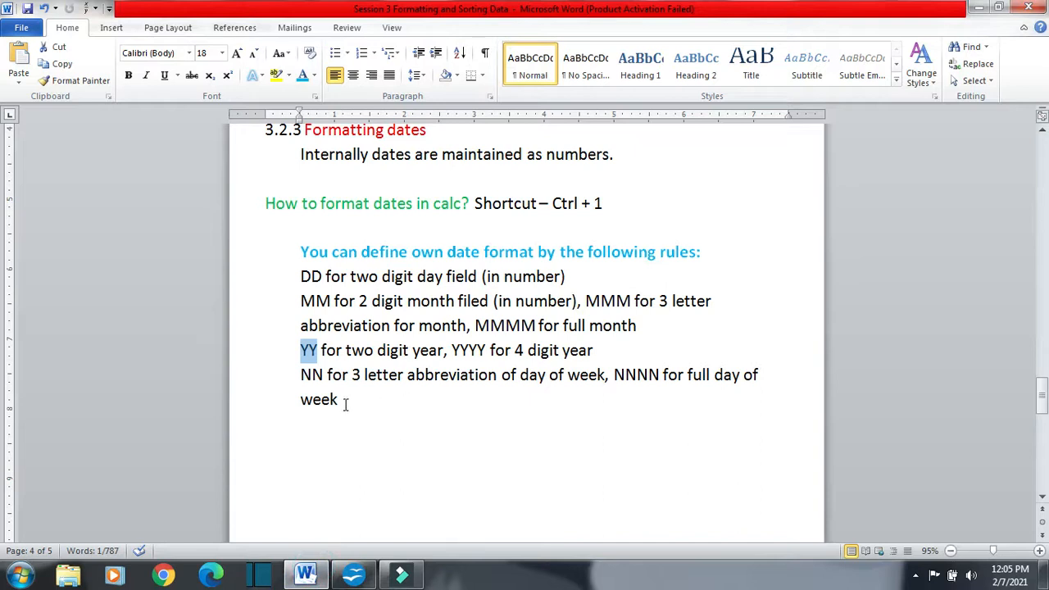
drag(299, 383, 324, 382)
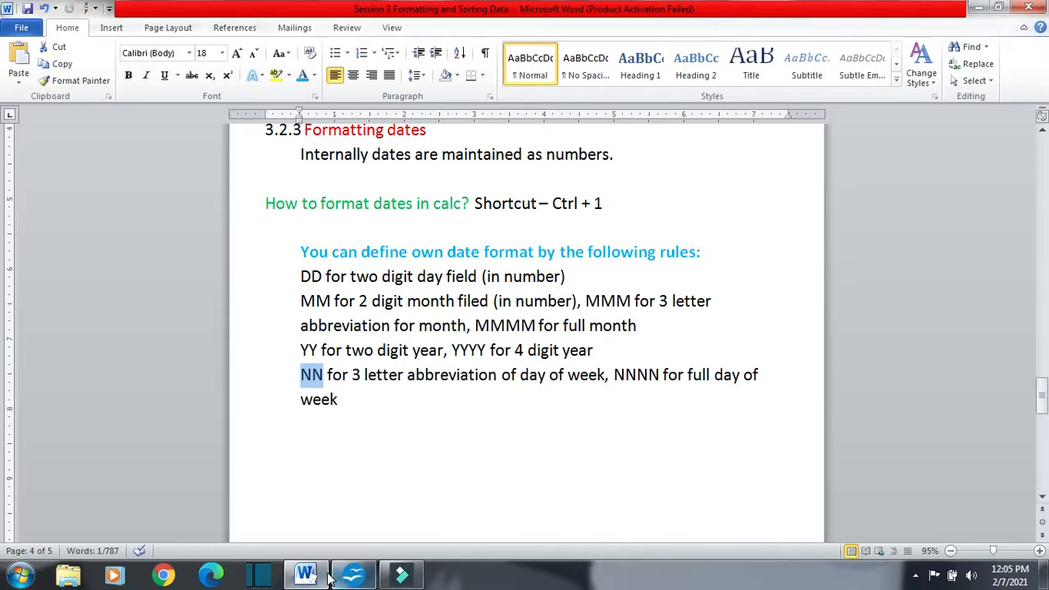
Step: Preview the "Fri 31/Dec 99" date format for K11 in Calc, and highlight the NNNN code in the Word notes
click(352, 575)
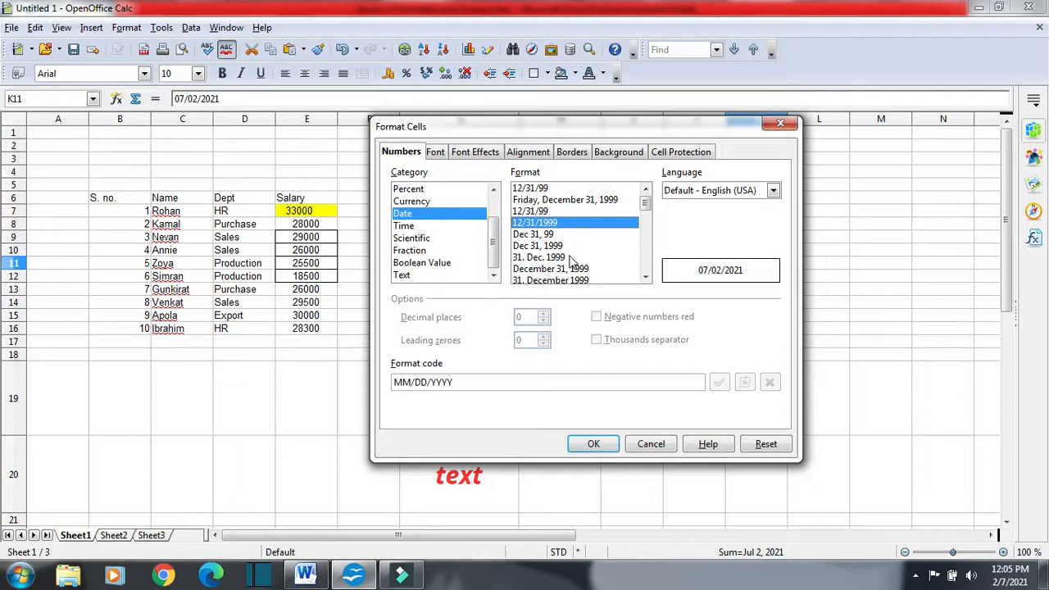
scroll(571, 259, down, 2)
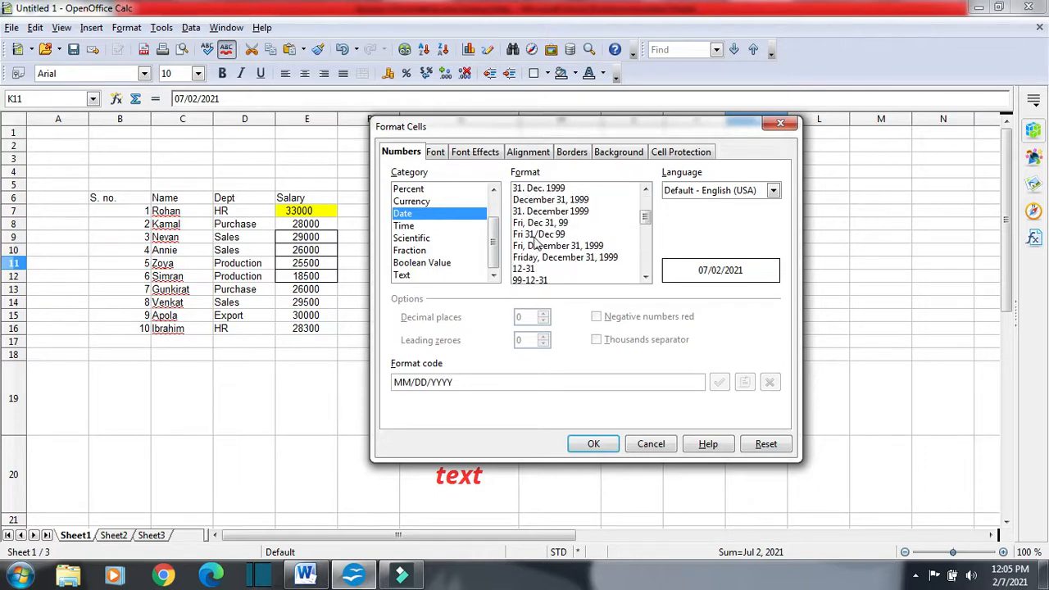
click(537, 236)
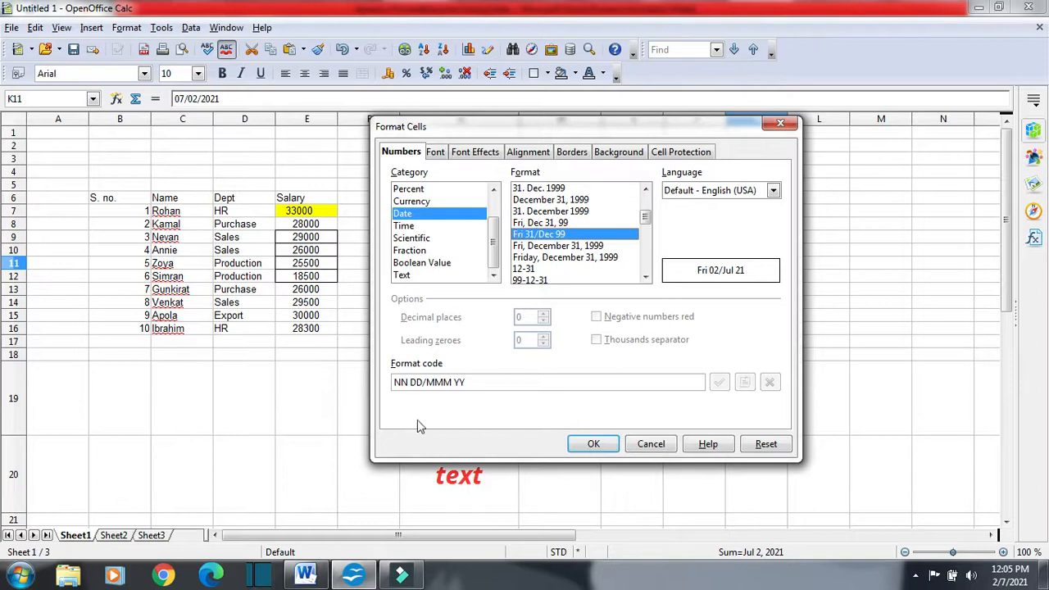
click(306, 575)
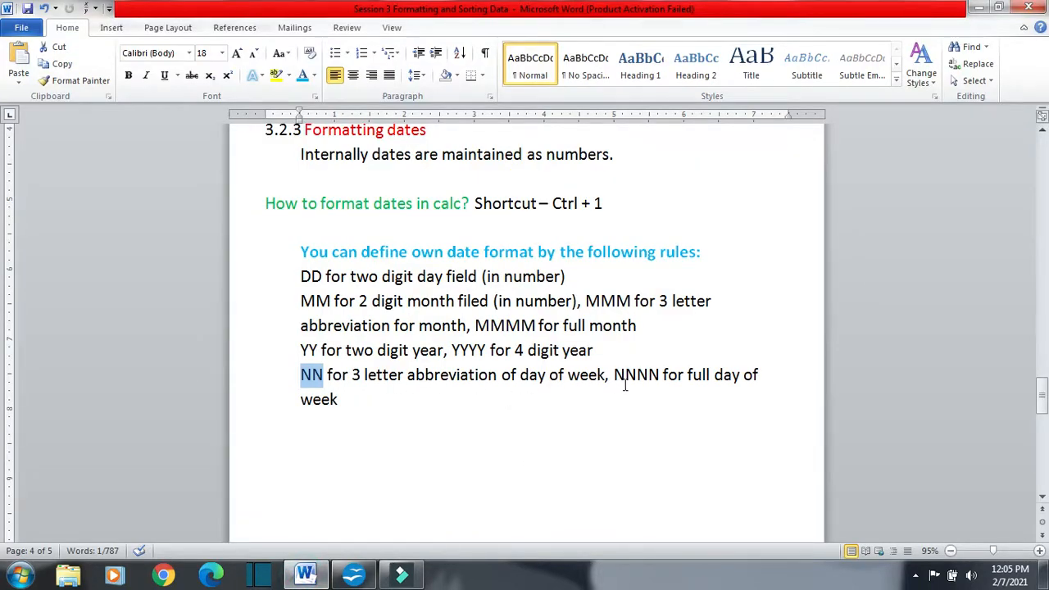
drag(614, 374, 657, 378)
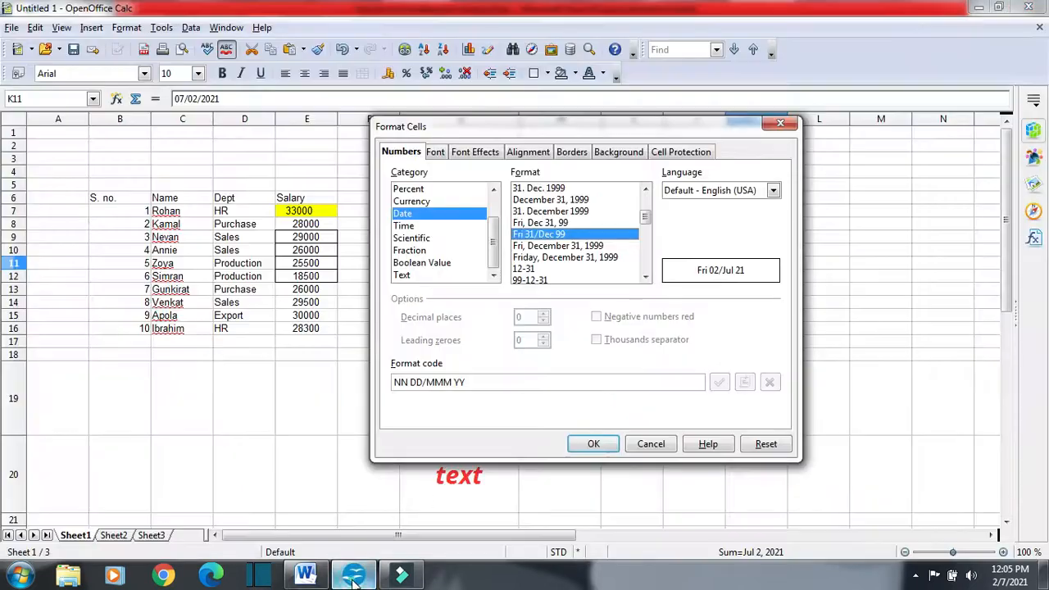
Step: Preview the "Friday, December 31, 1999" format for K11 in Calc, and return to the date code rules in the Word notes
click(353, 576)
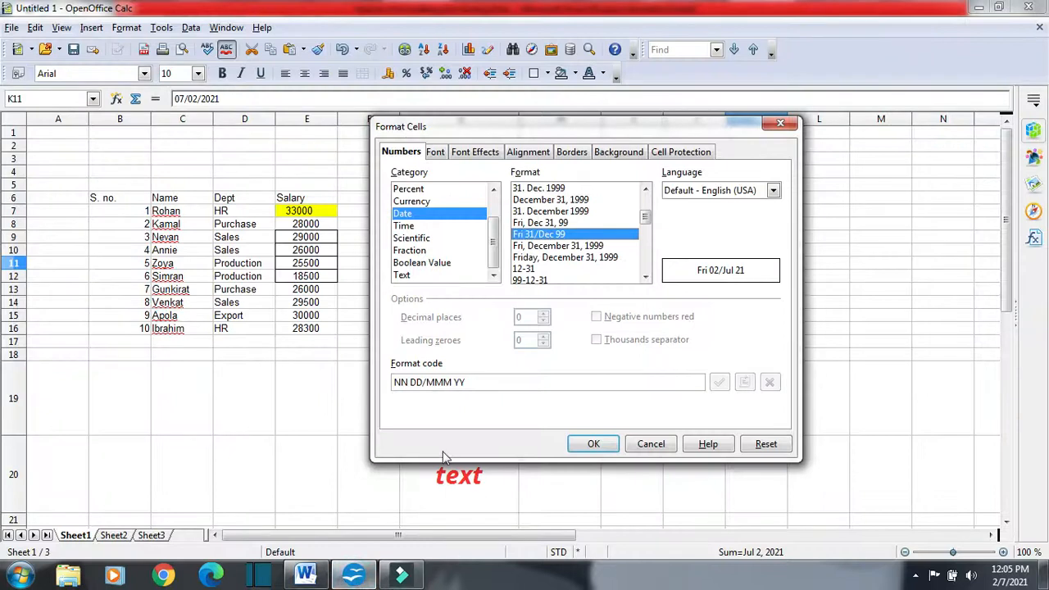
click(552, 259)
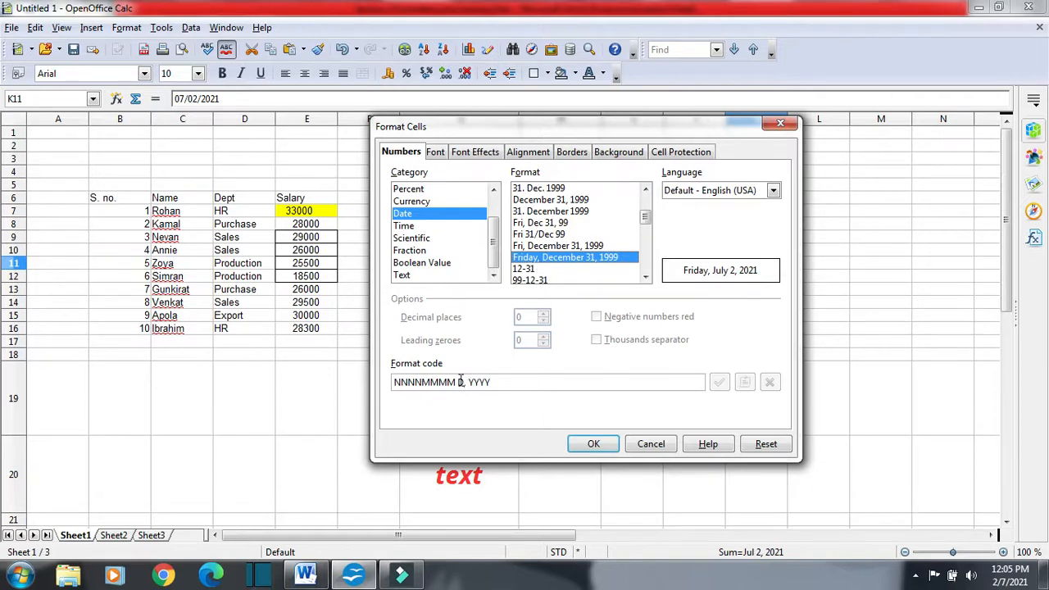
click(307, 576)
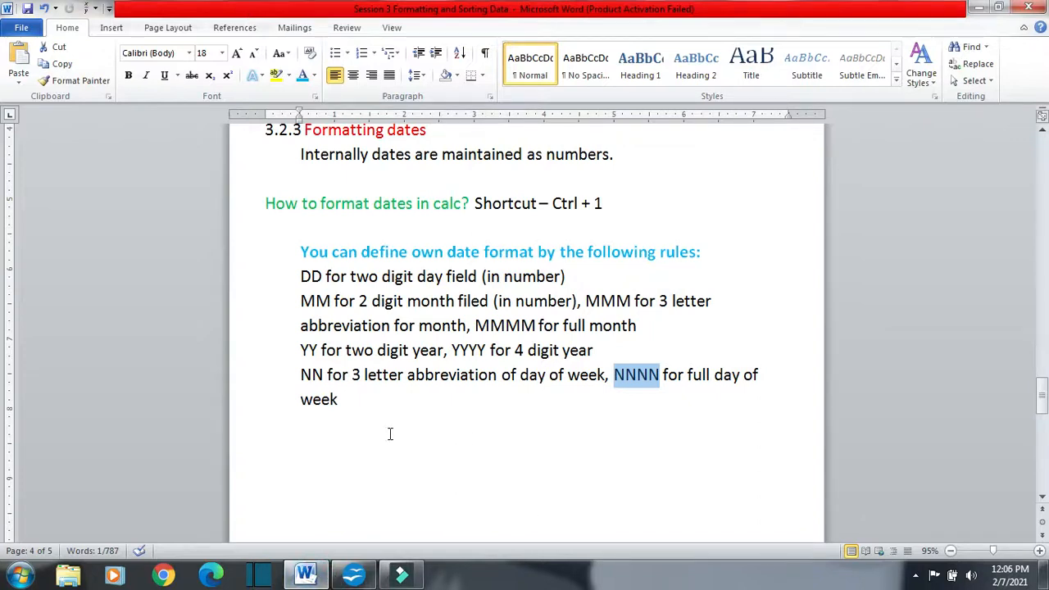
click(354, 416)
scroll(451, 459, down, 1)
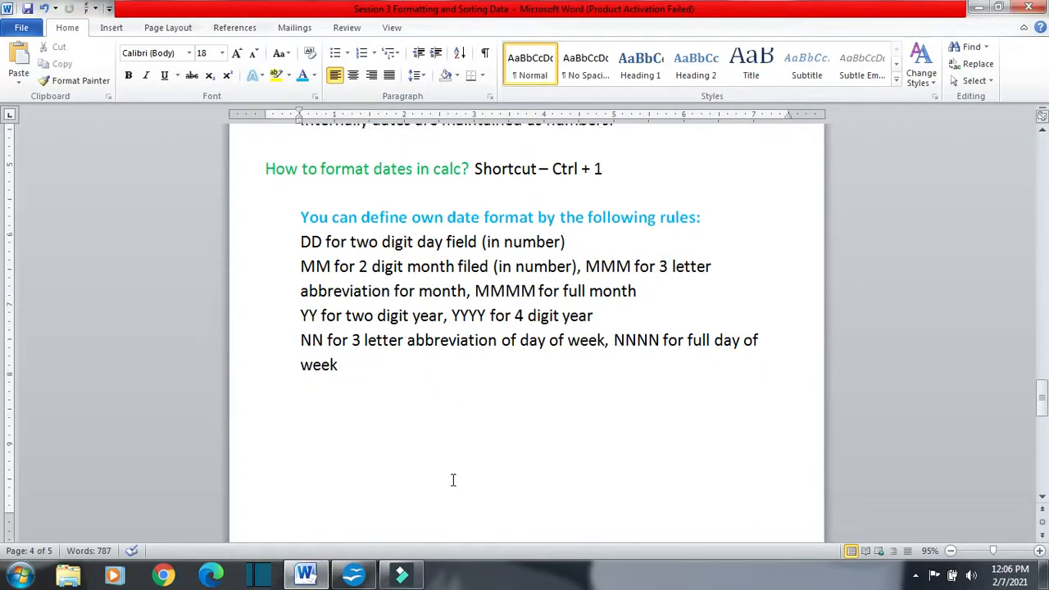
Step: Switch to Calc and replace the format code for K11 with the custom code DD YYYY
click(354, 576)
click(504, 384)
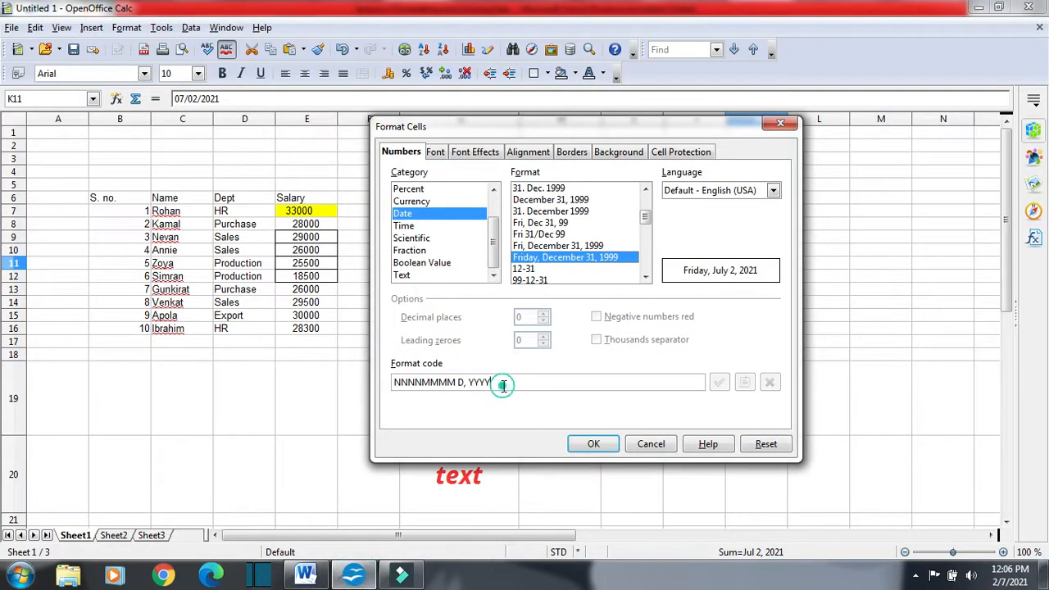
key(BackSpace)
key(BackSpace)
key(BackSpace)
key(BackSpace)
key(BackSpace)
key(BackSpace)
key(BackSpace)
key(BackSpace)
key(BackSpace)
key(BackSpace)
key(BackSpace)
key(BackSpace)
key(BackSpace)
key(BackSpace)
key(BackSpace)
key(BackSpace)
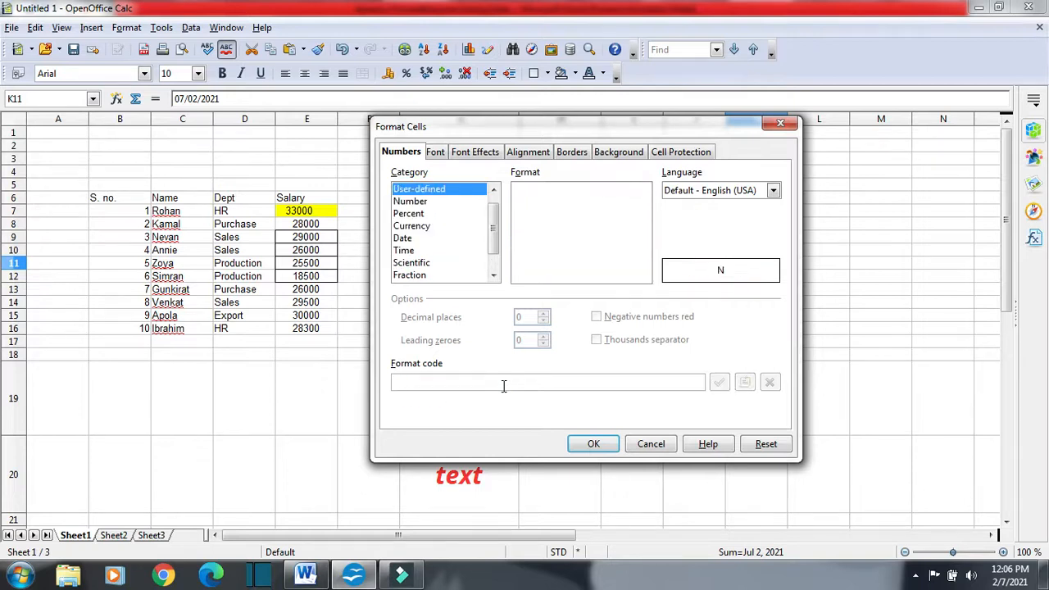
text(D)
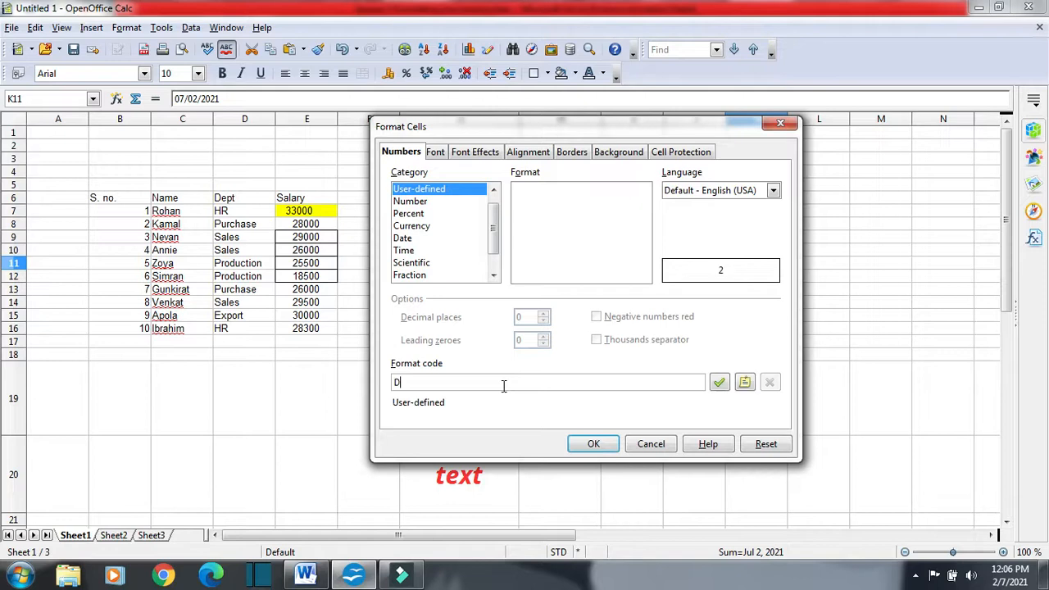
text(D YYYY)
Step: Check the Word notes, try adding MMMM to the custom format code, and discard the cell format changes
key(alt+Tab)
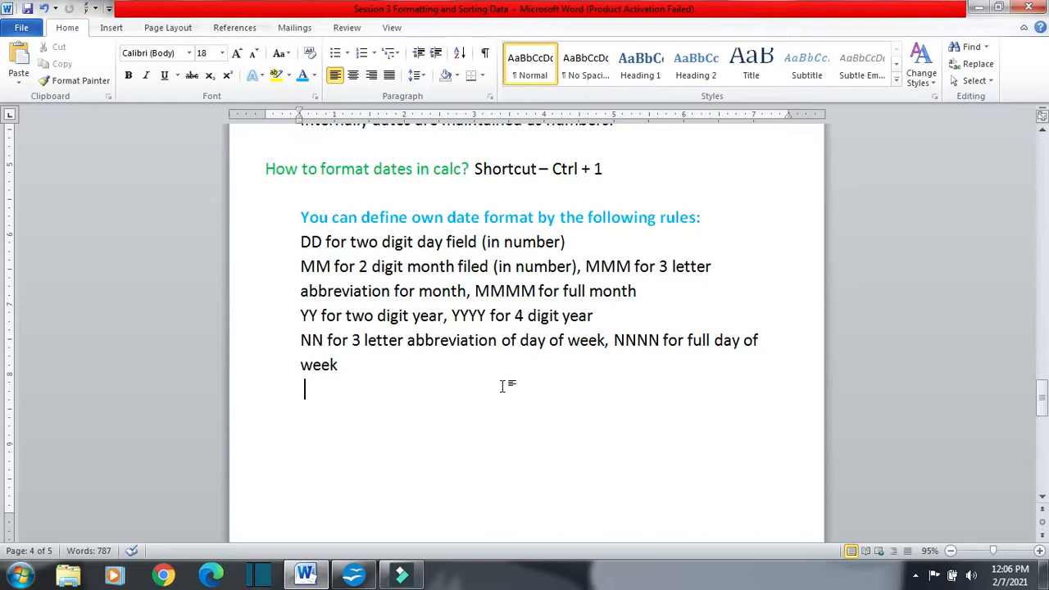
key(alt+Tab)
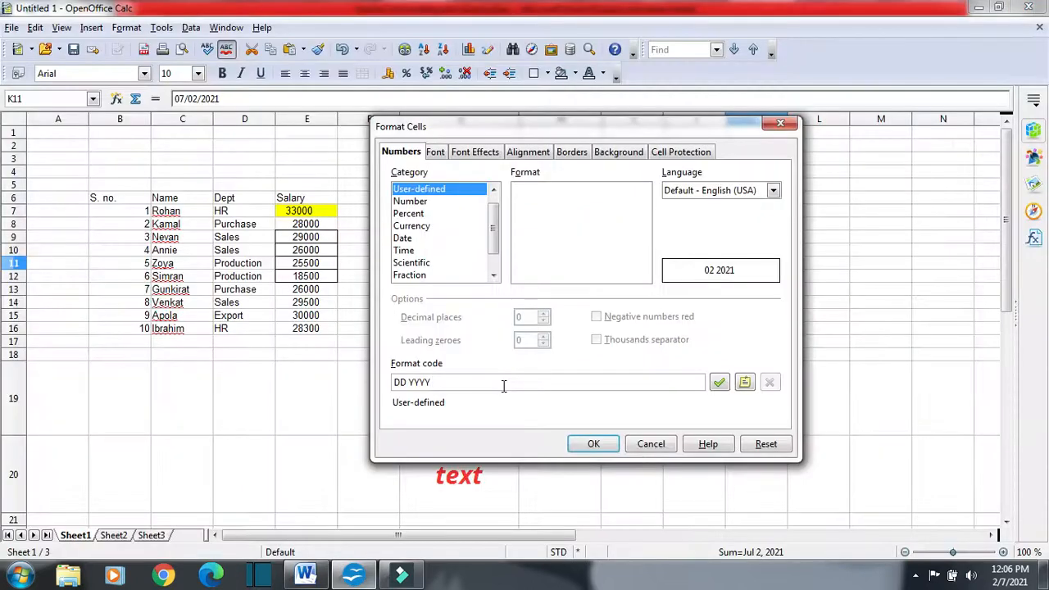
text(MMMM)
key(BackSpace)
key(BackSpace)
key(BackSpace)
key(BackSpace)
key(BackSpace)
key(BackSpace)
key(BackSpace)
key(BackSpace)
key(BackSpace)
key(BackSpace)
key(BackSpace)
key(BackSpace)
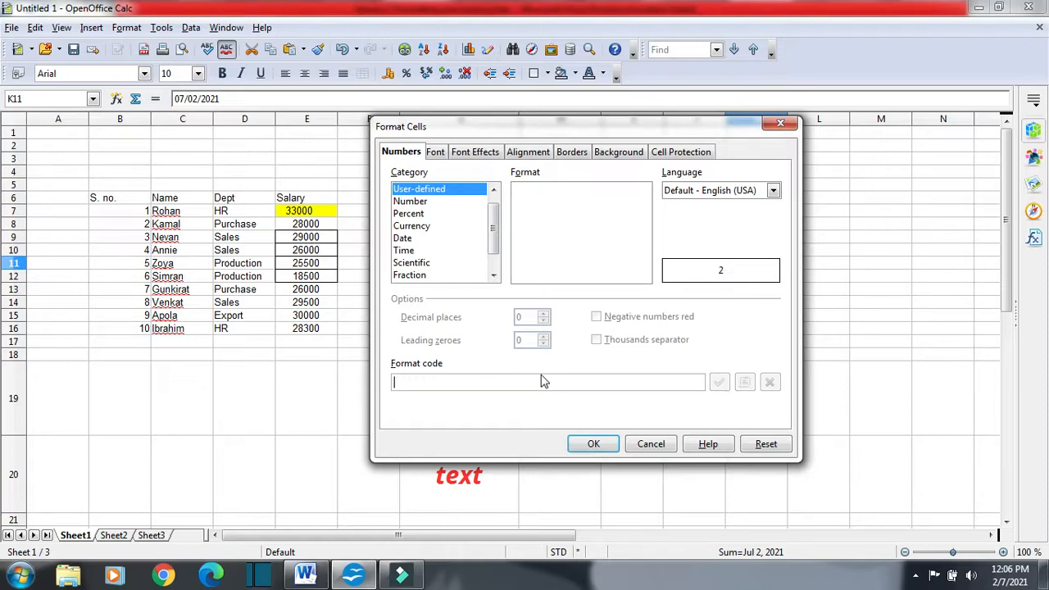
click(538, 417)
click(651, 444)
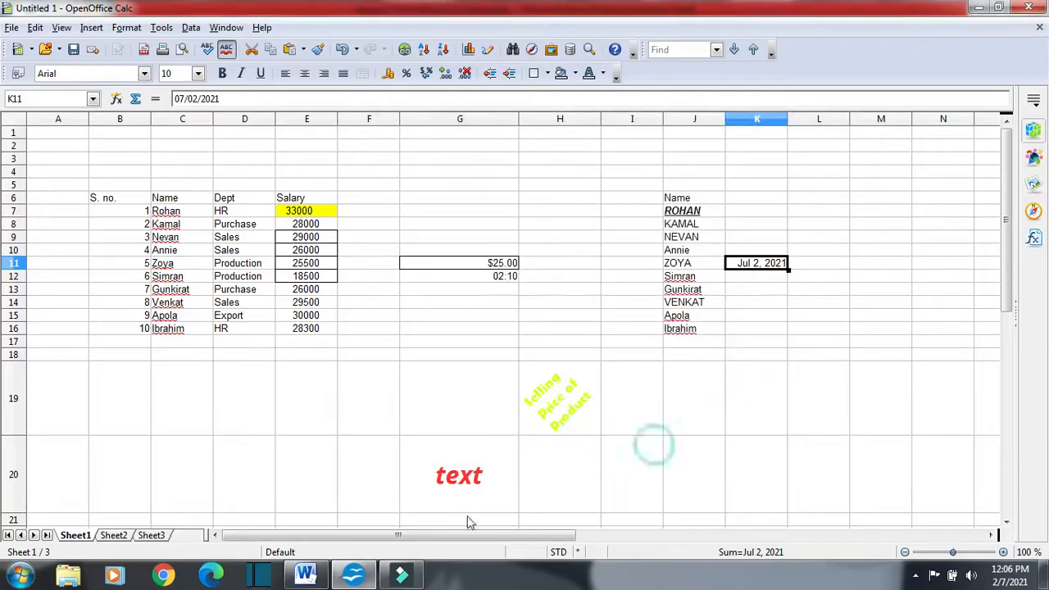
Step: Switch to the Word notes and highlight the 3.2.4 Hiding/Unhiding data section number and the question about hiding rows
key(alt+Tab)
scroll(626, 397, down, 5)
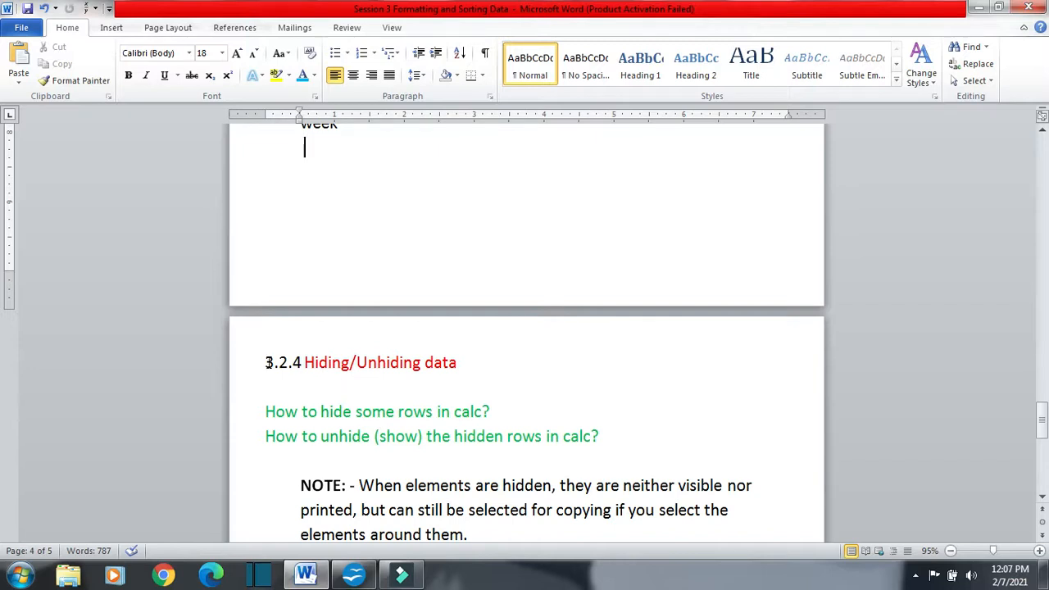
drag(302, 364, 265, 362)
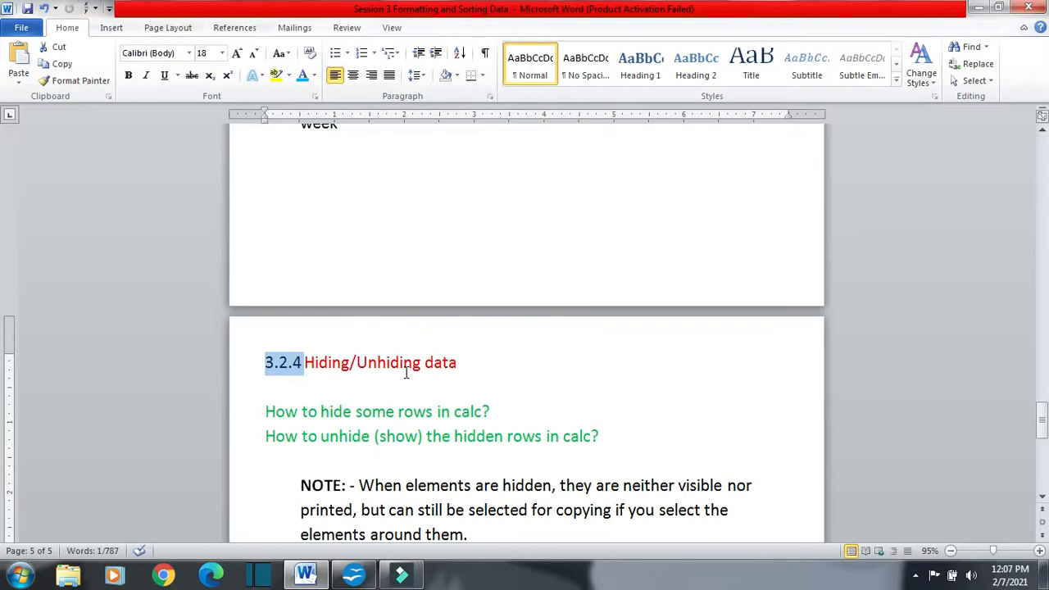
drag(264, 412, 496, 420)
Step: Switch to Calc and hide row 15 using cell A15
click(364, 580)
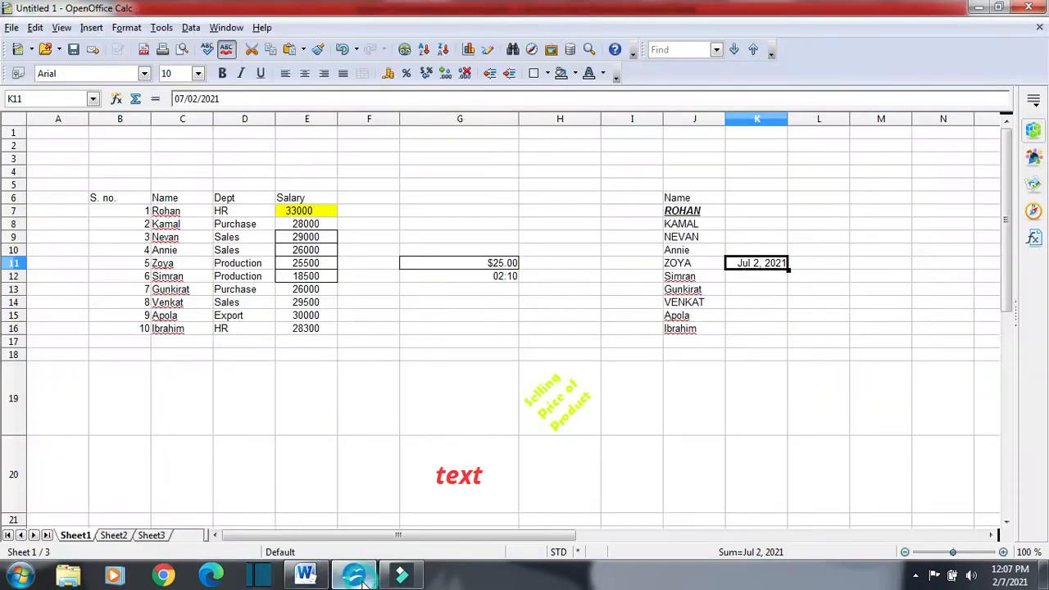
click(78, 318)
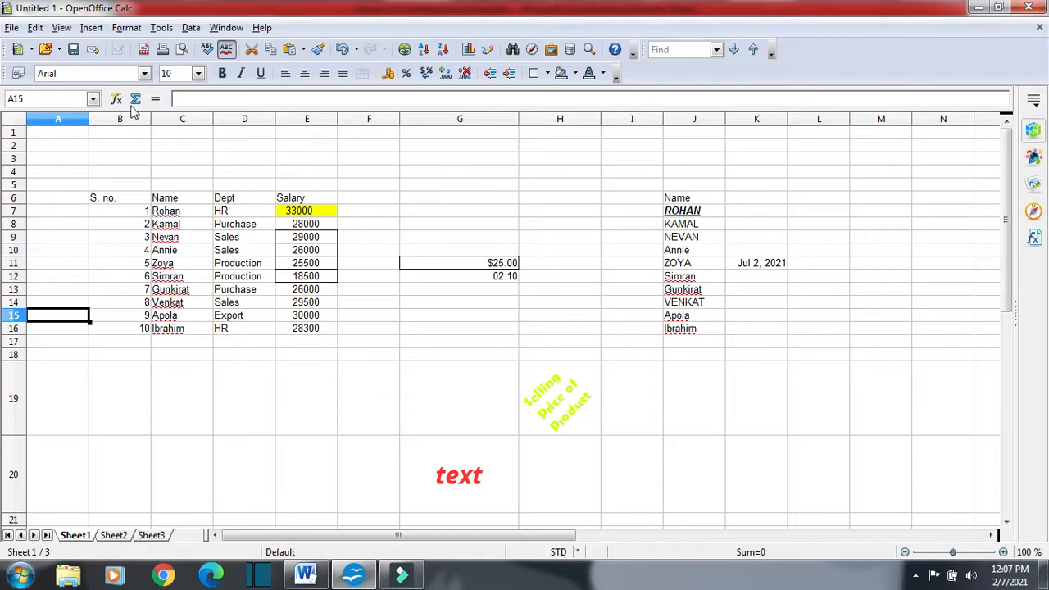
click(125, 29)
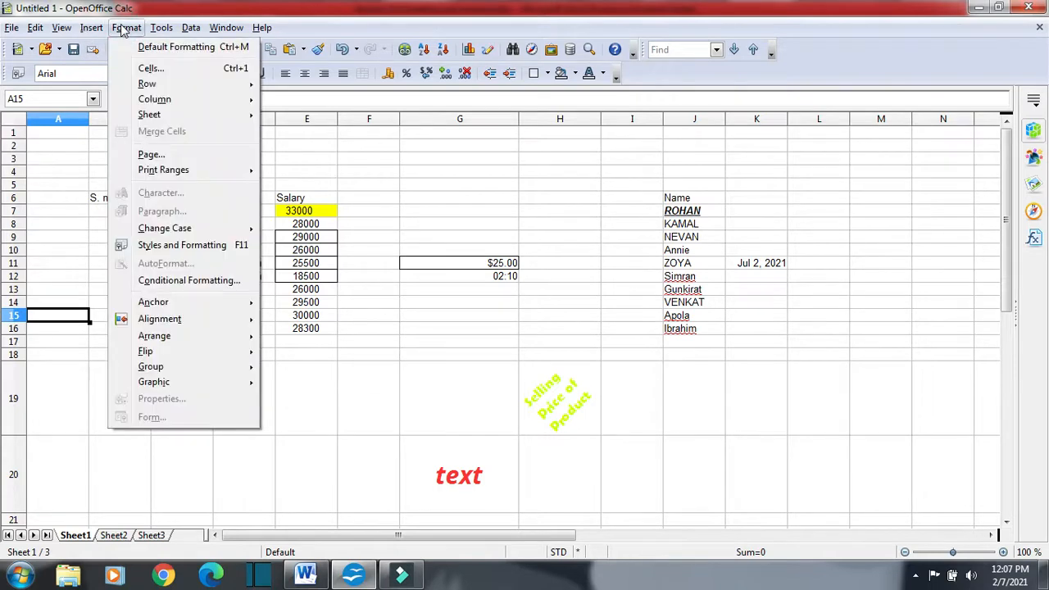
mouse_move(149, 84)
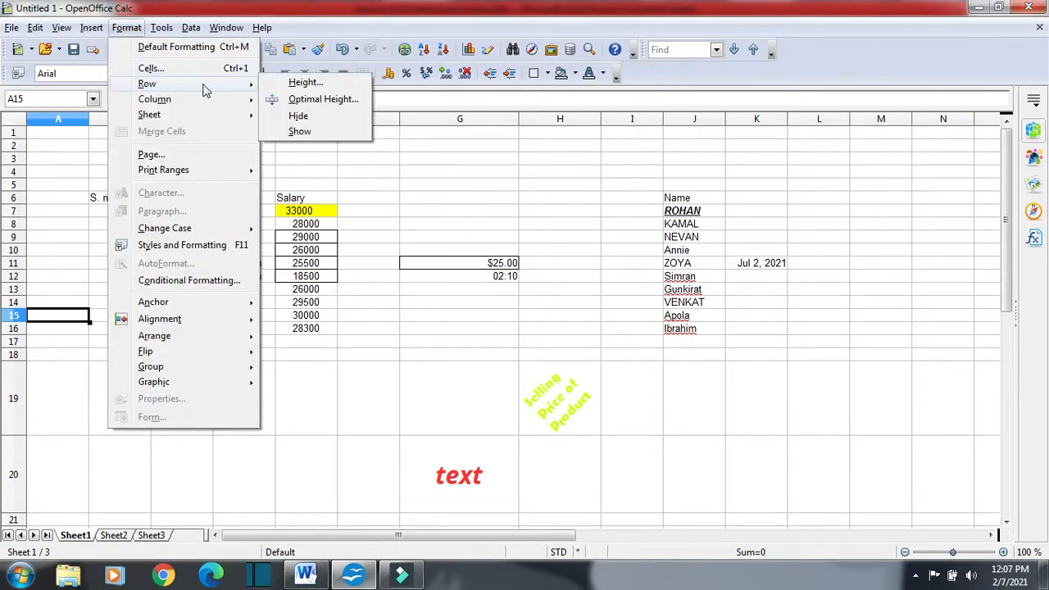
click(296, 118)
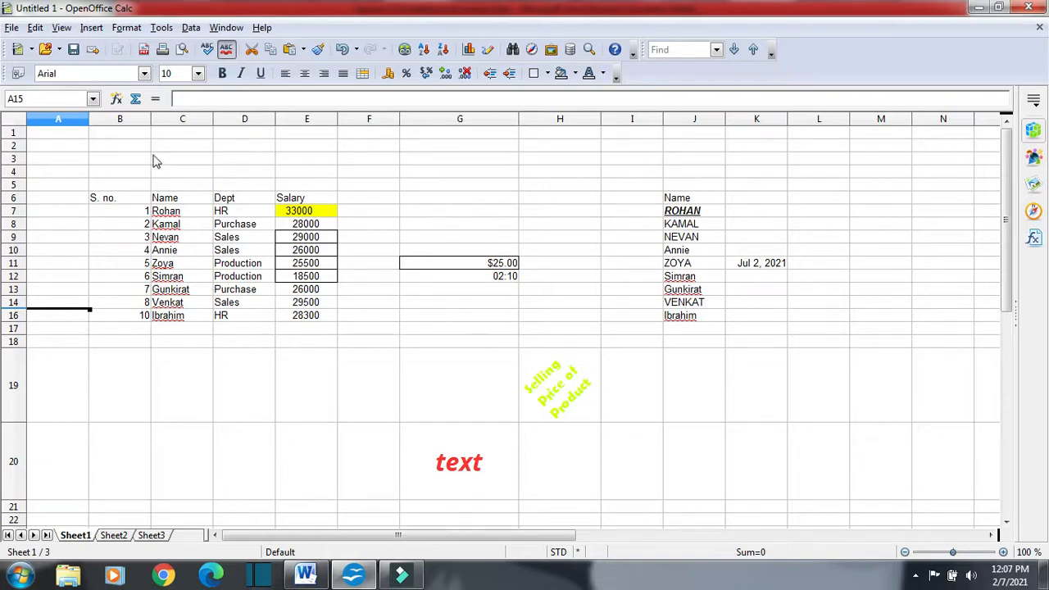
Step: Highlight the question about unhiding rows in the Word notes, and show the hidden row 15 in Calc
click(304, 576)
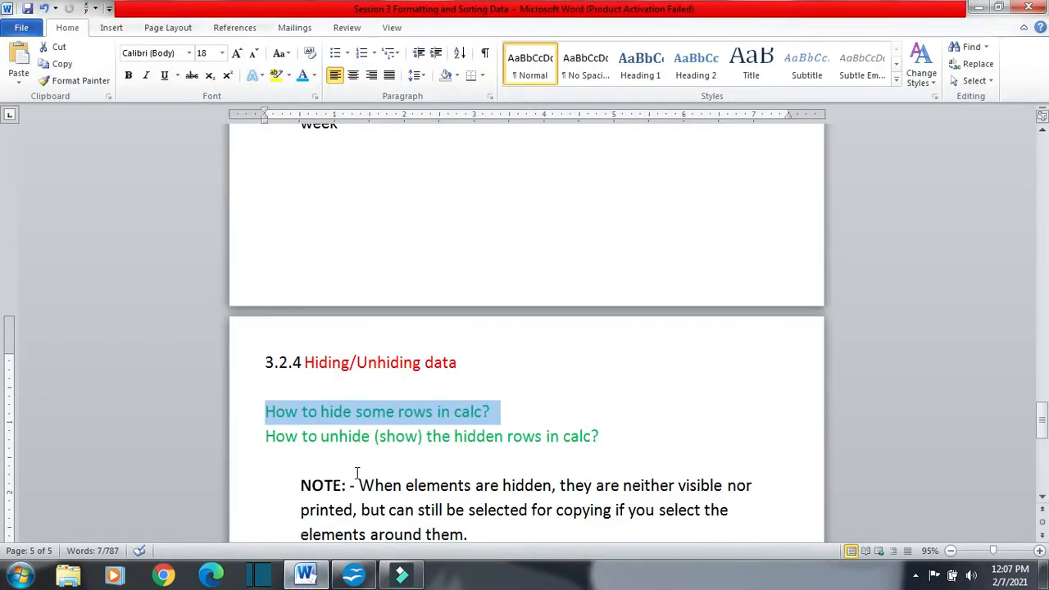
drag(265, 436, 629, 445)
click(353, 576)
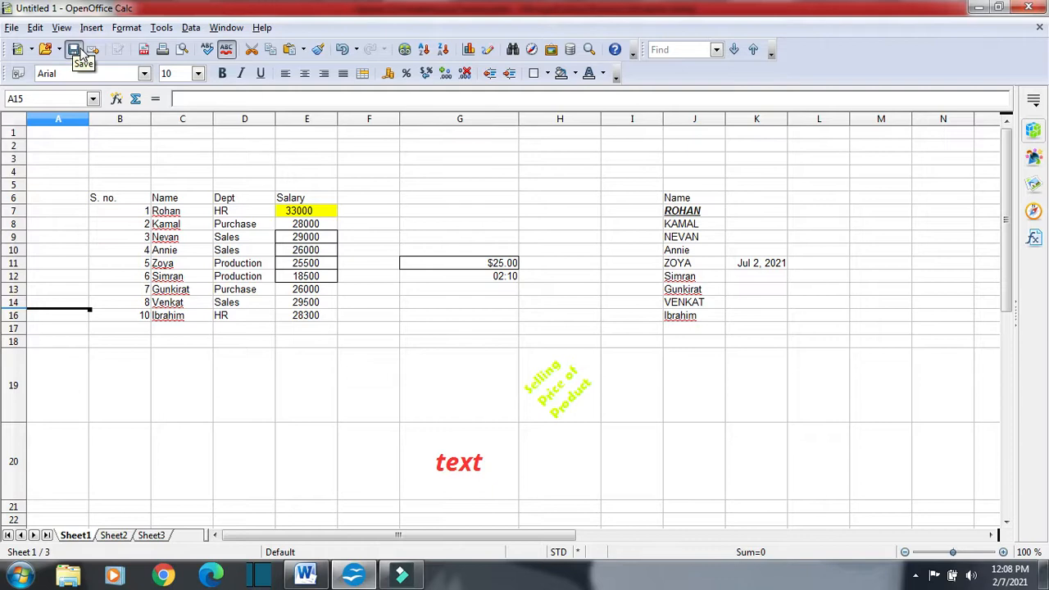
click(126, 27)
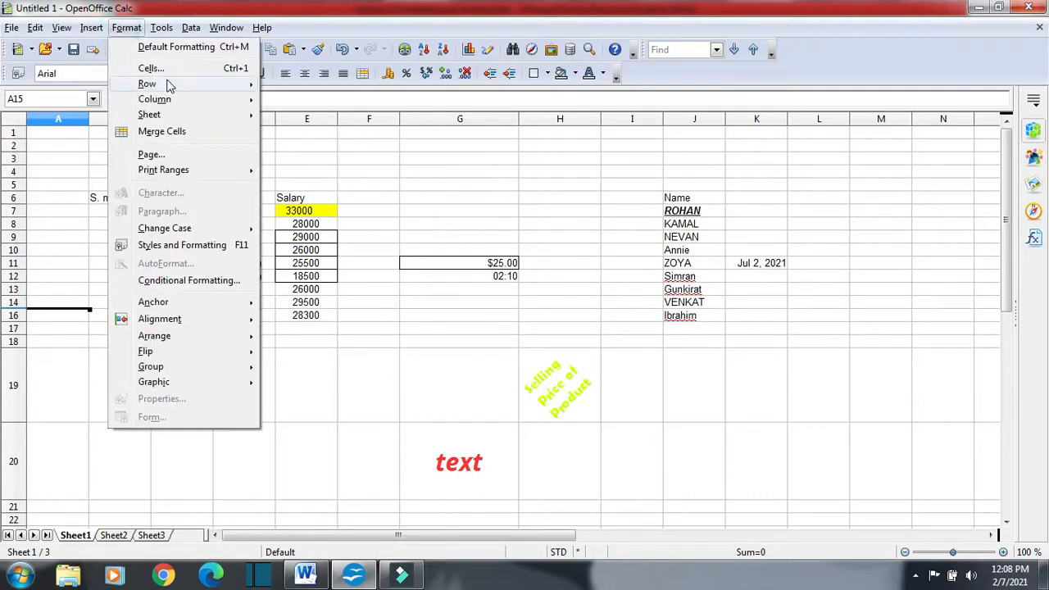
mouse_move(168, 85)
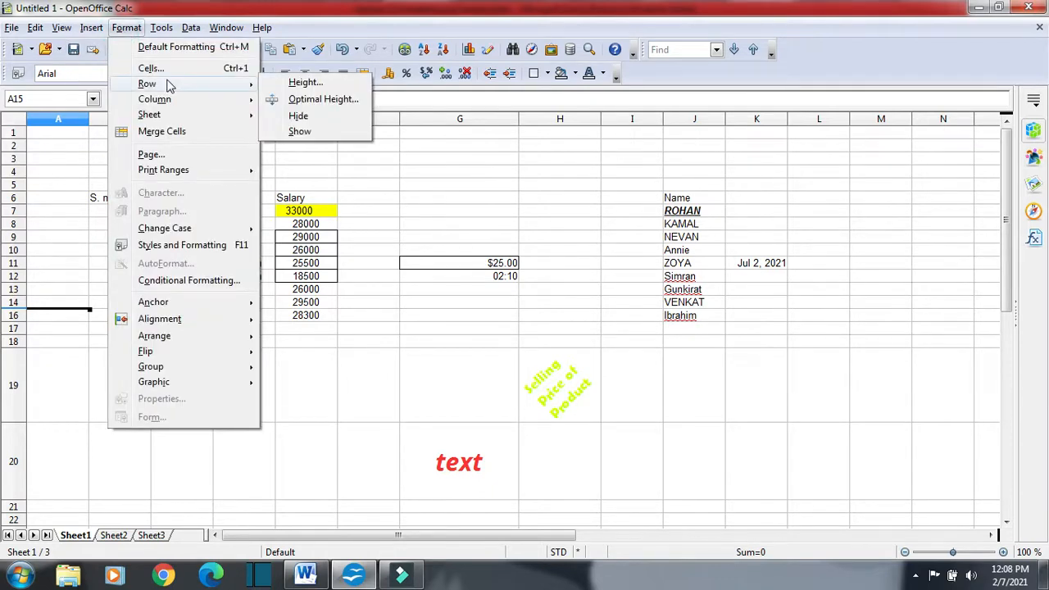
click(300, 132)
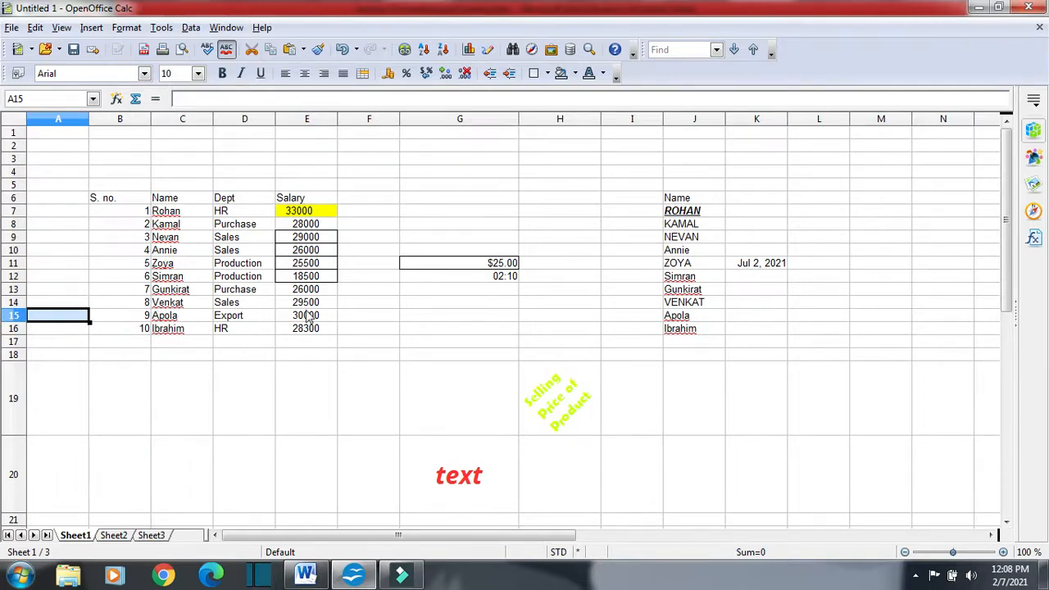
Step: Hide the Salary column E using cell E4
click(310, 175)
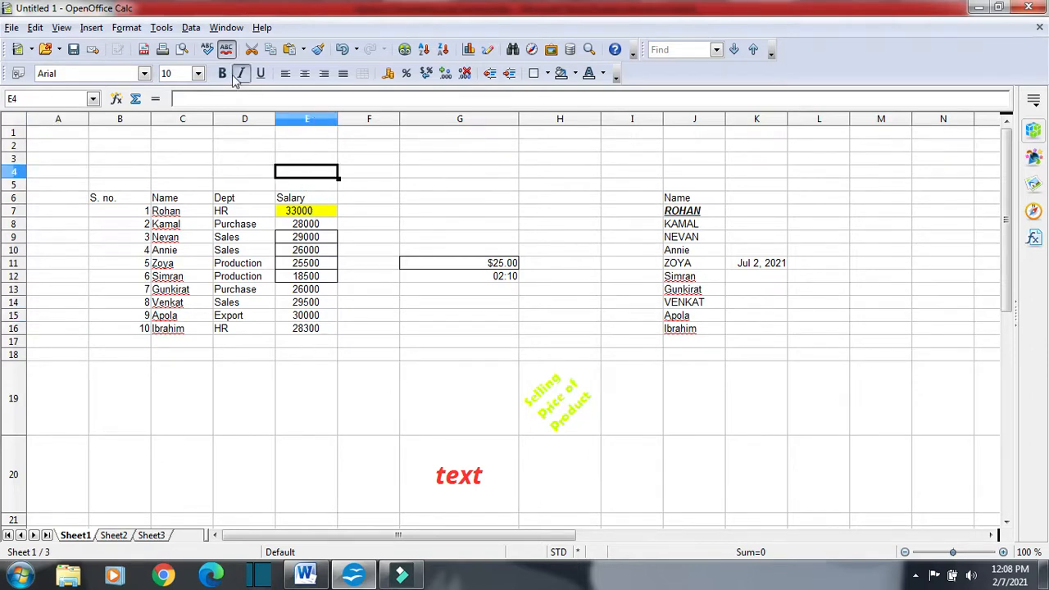
click(135, 27)
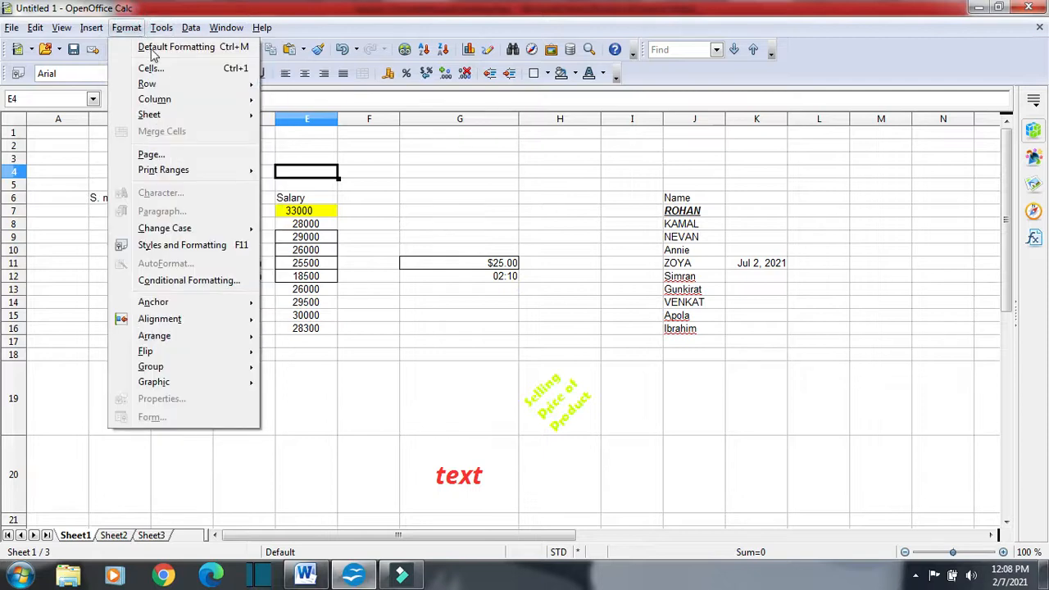
mouse_move(174, 101)
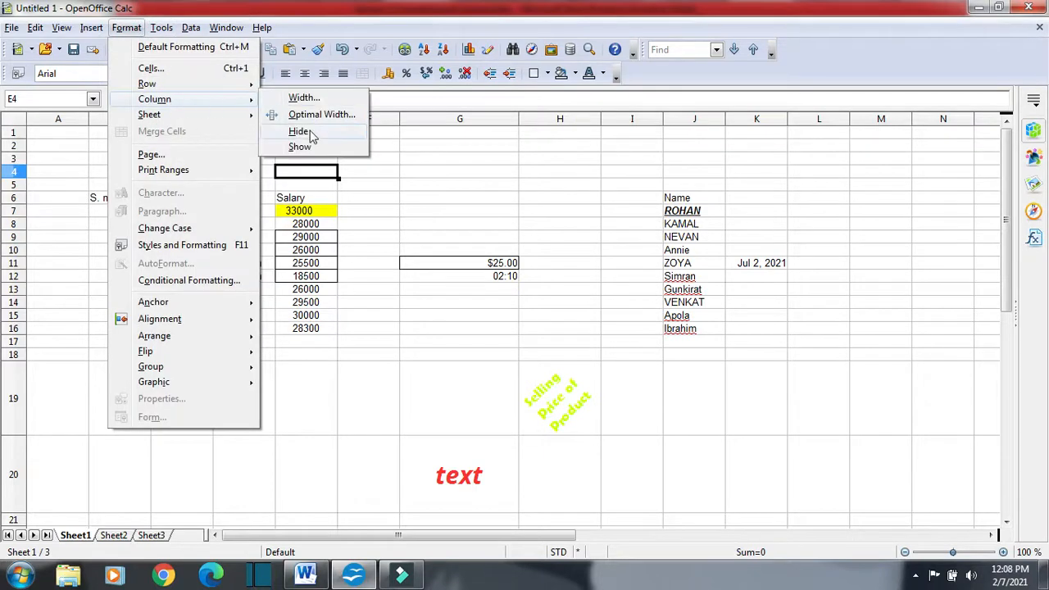
click(298, 133)
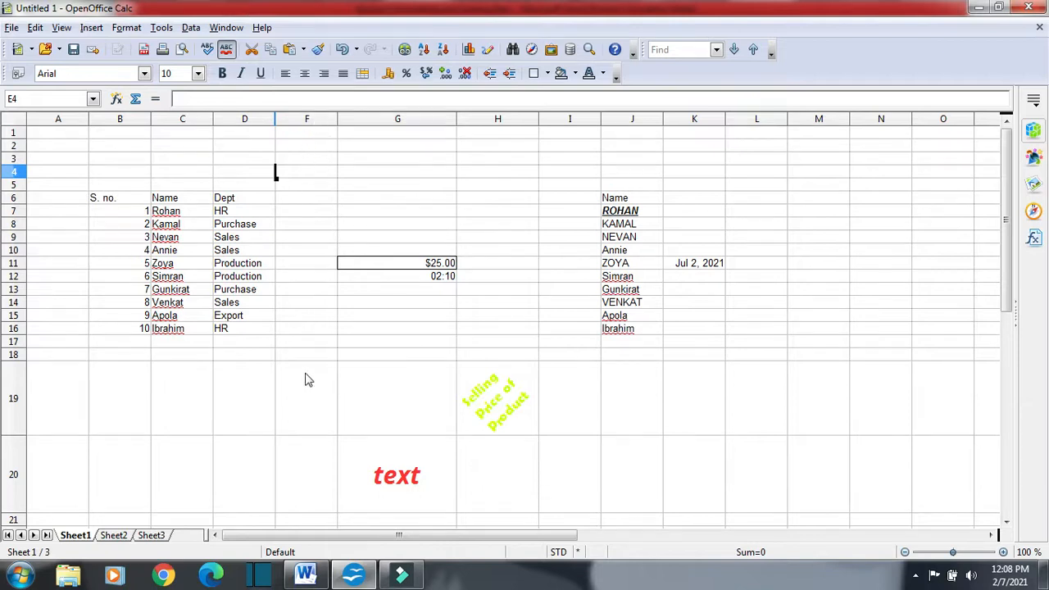
Step: Show the hidden Salary column E again
click(128, 27)
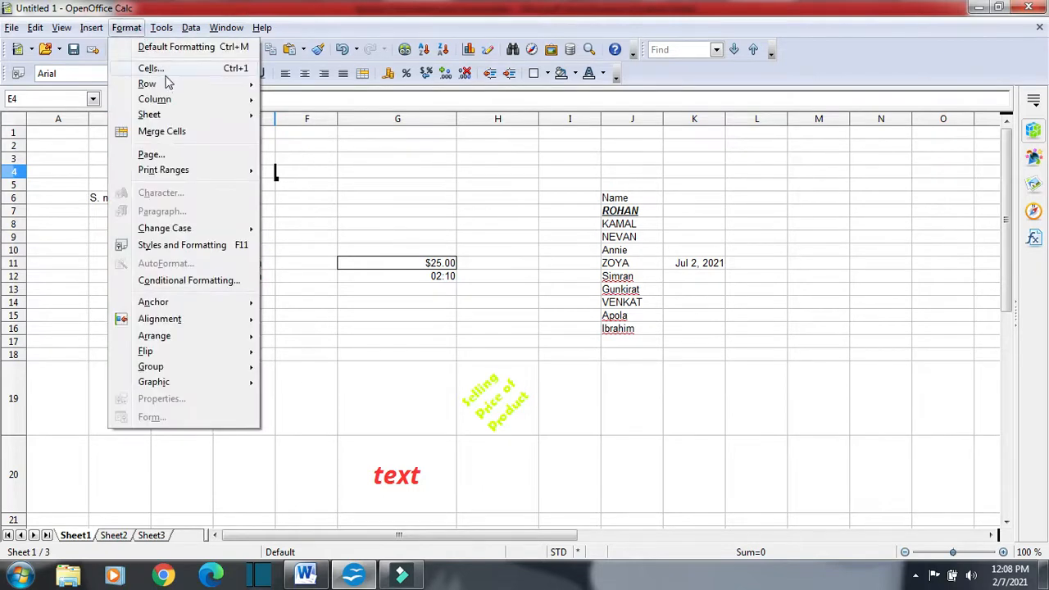
mouse_move(168, 114)
mouse_move(156, 99)
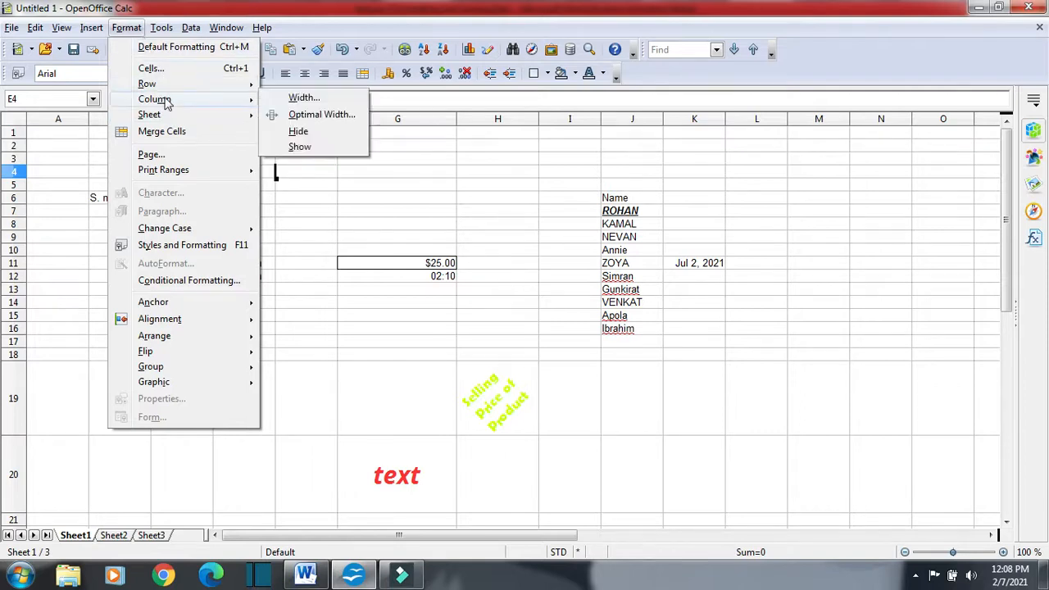
click(299, 146)
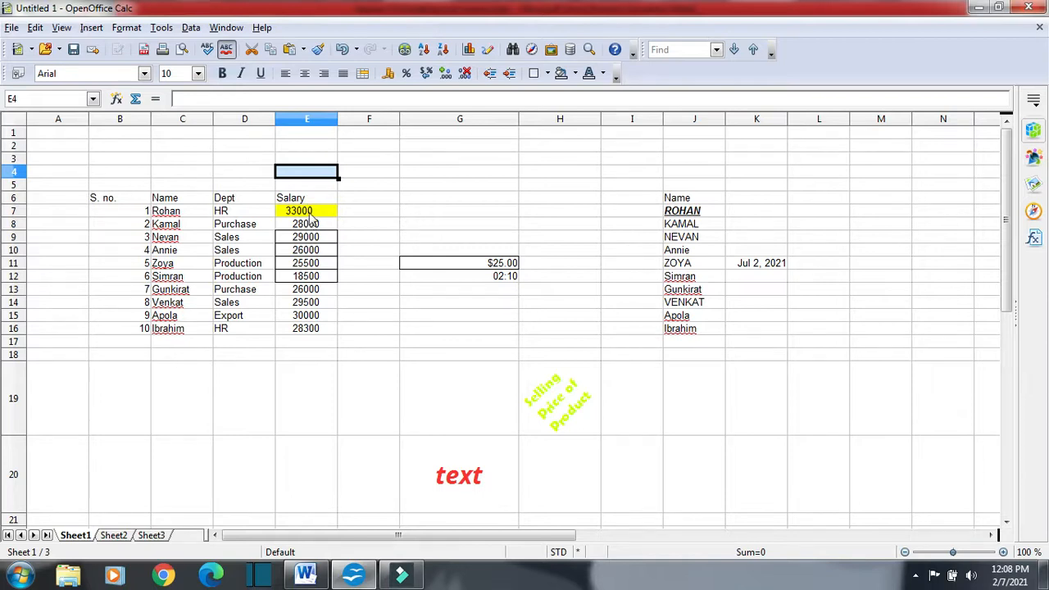
Step: Switch to the Word notes and highlight "When elements are hidden" in the note under Hiding/Unhiding data
key(alt+Tab)
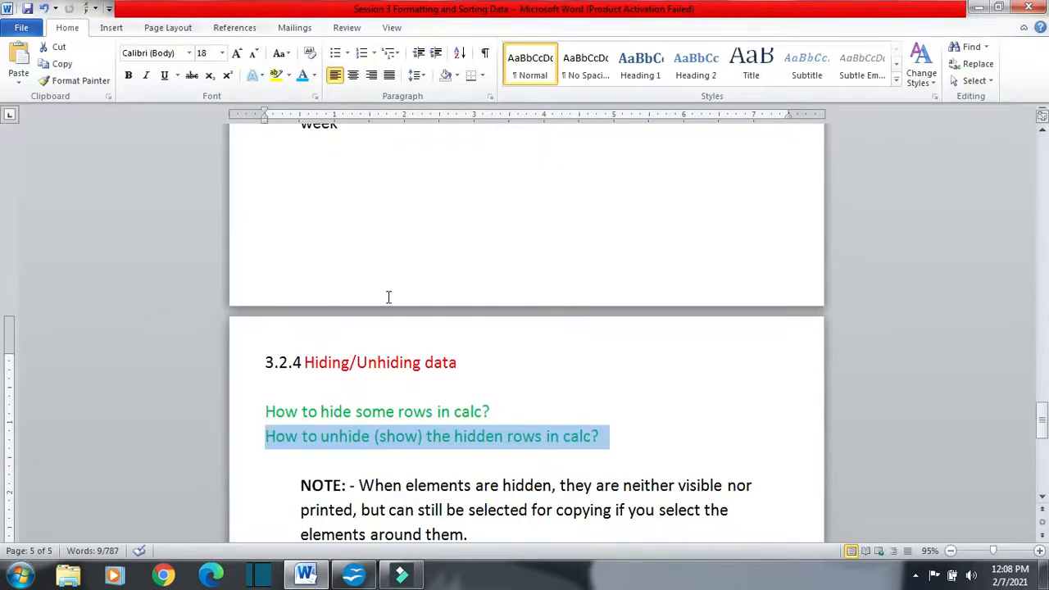
scroll(388, 297, down, 3)
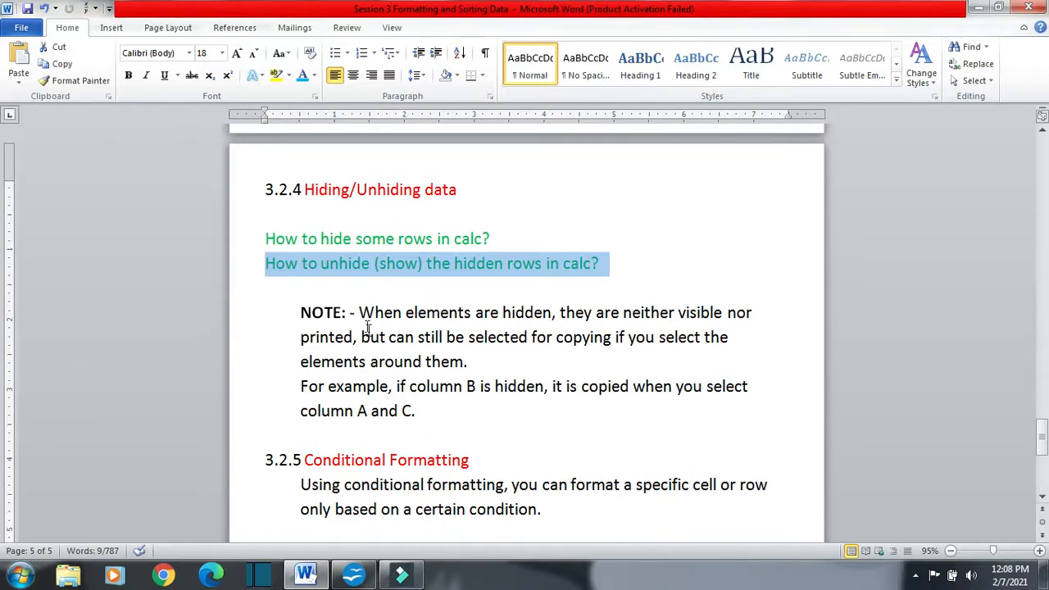
drag(358, 312, 549, 323)
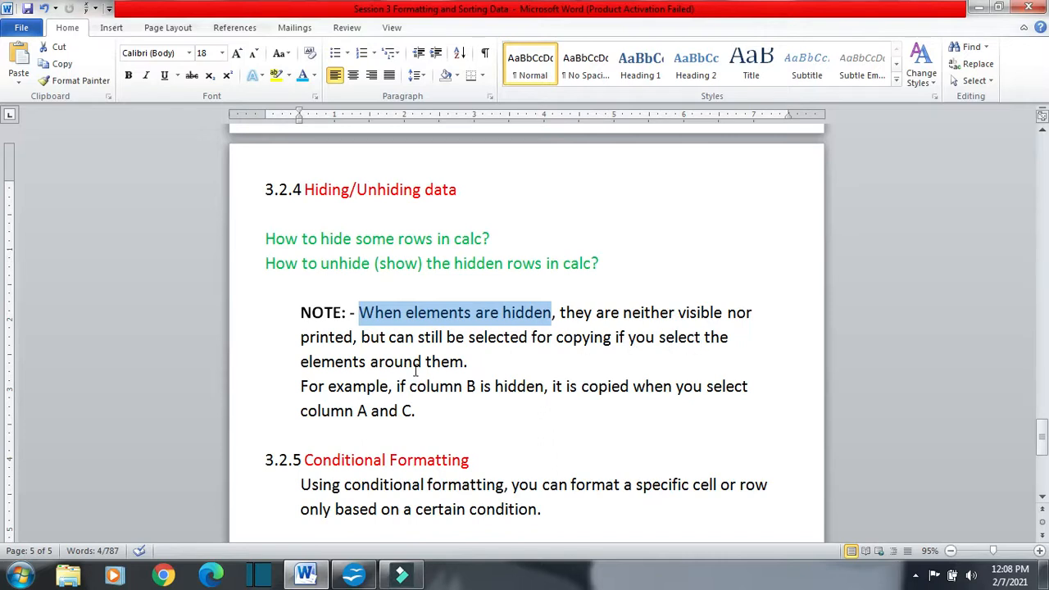
Step: Switch to Calc and hide the Dept column D using cell D5
click(353, 574)
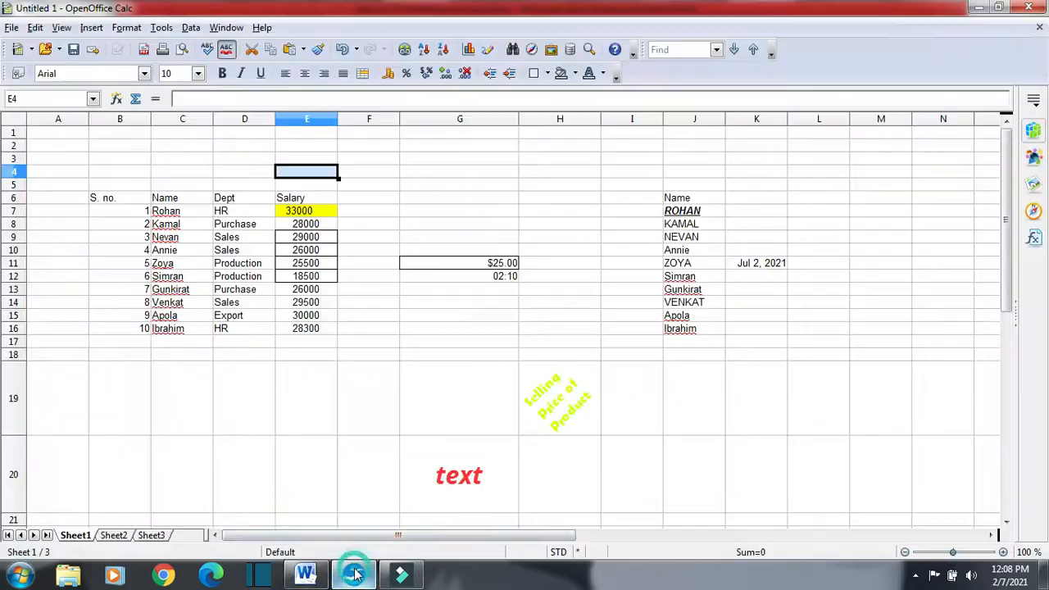
click(246, 184)
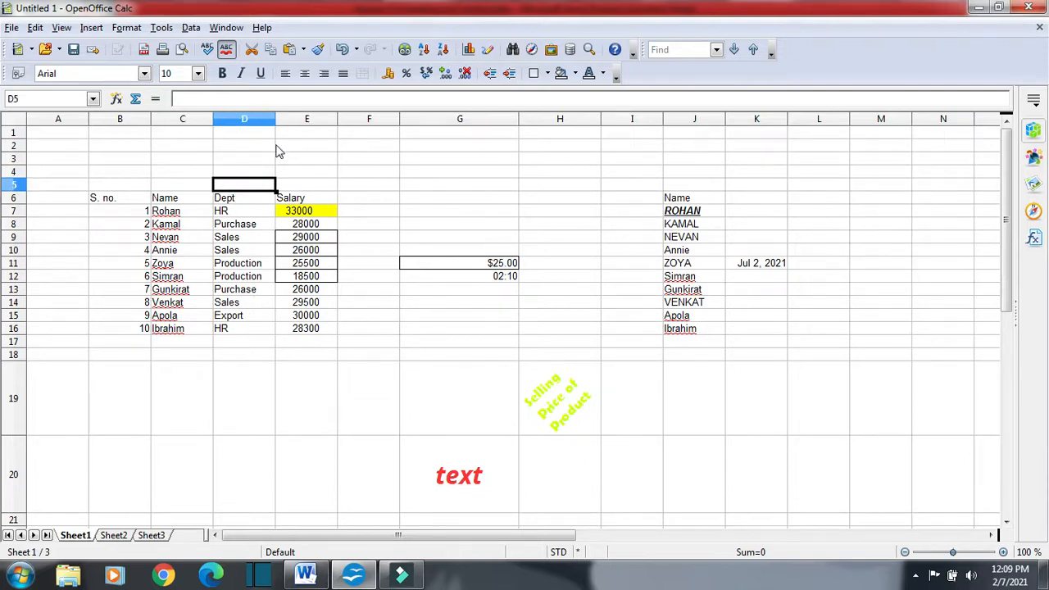
click(129, 28)
mouse_move(168, 101)
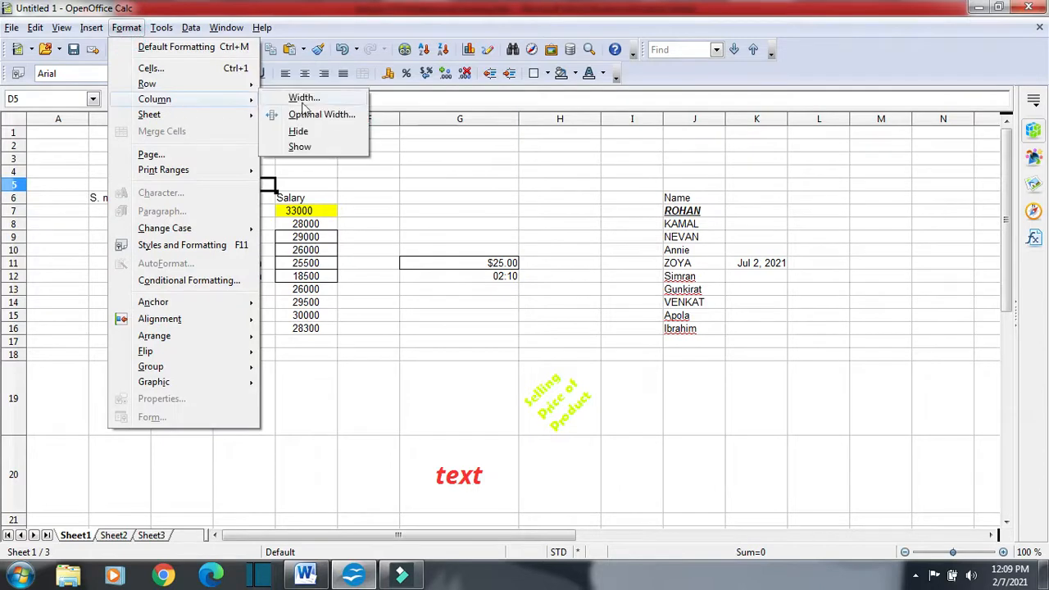
click(307, 147)
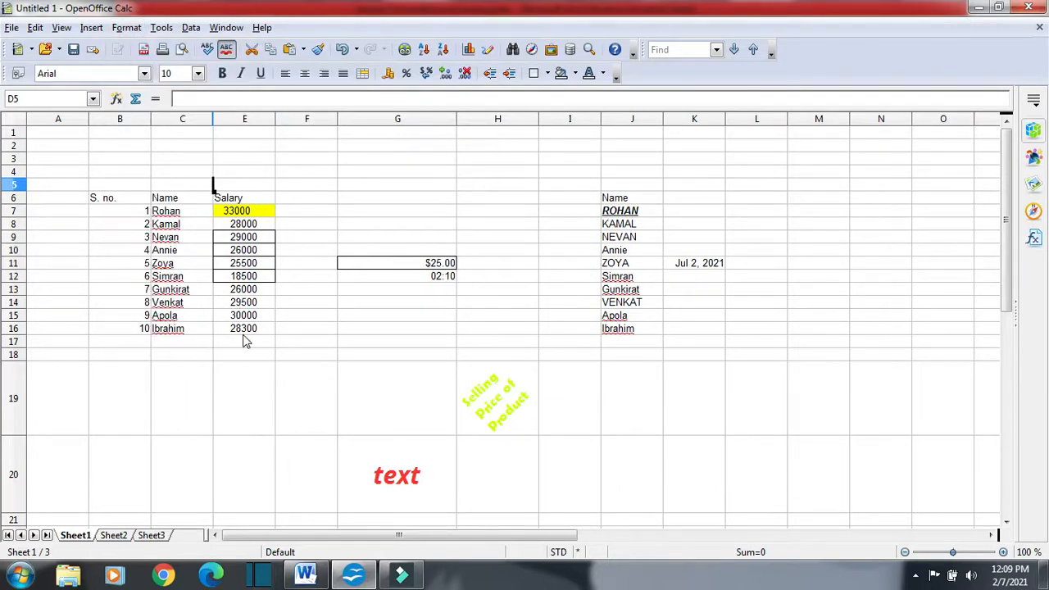
Step: Copy C4:E17 across the hidden Dept column, paste it at M6, and select the pasted Dept data in N8:N18
drag(163, 170, 276, 344)
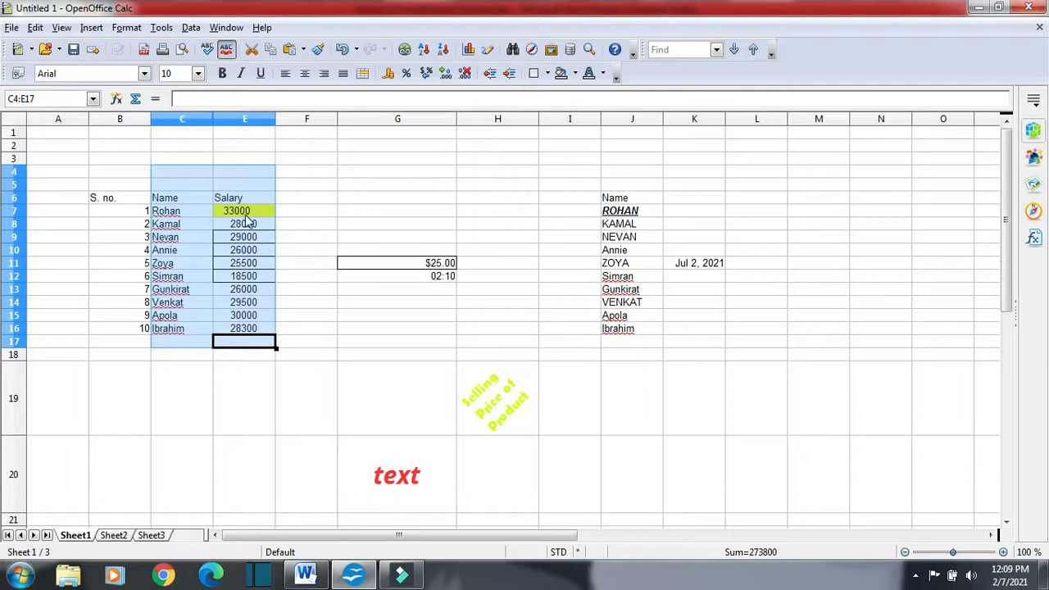
right_click(186, 196)
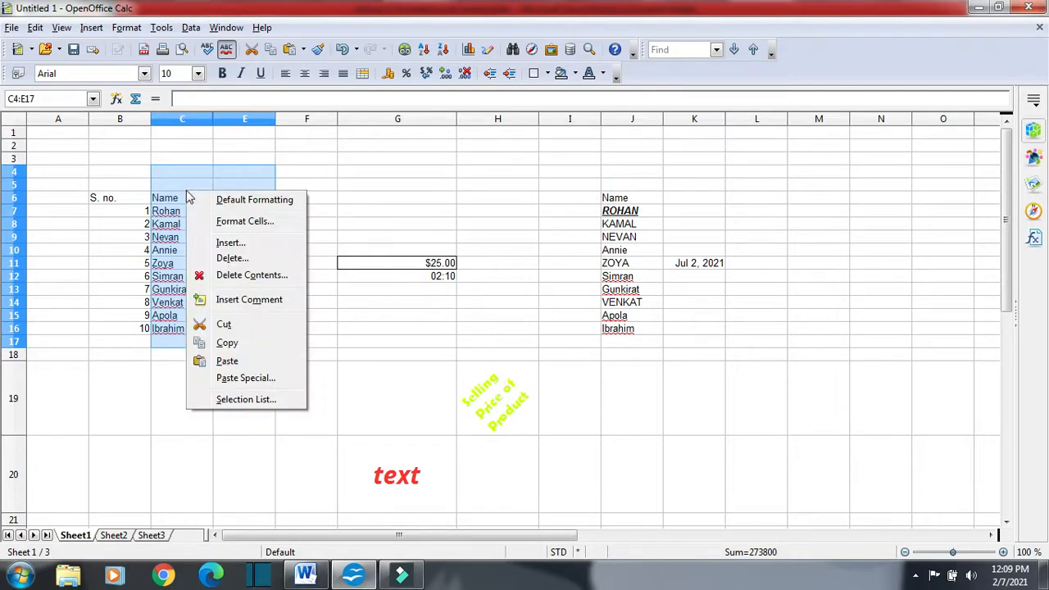
click(243, 345)
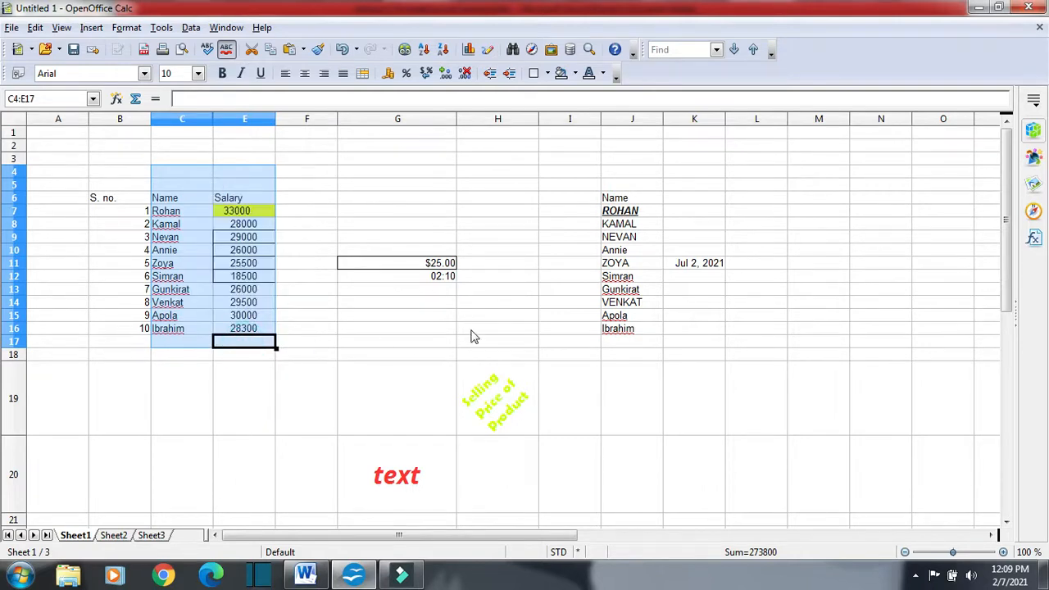
click(816, 198)
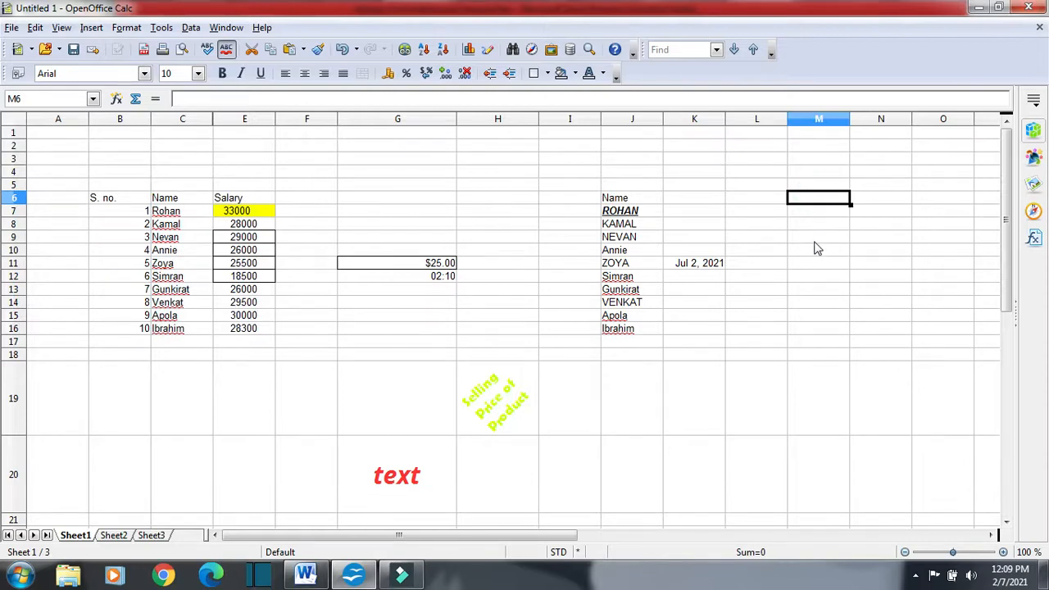
key(ctrl+v)
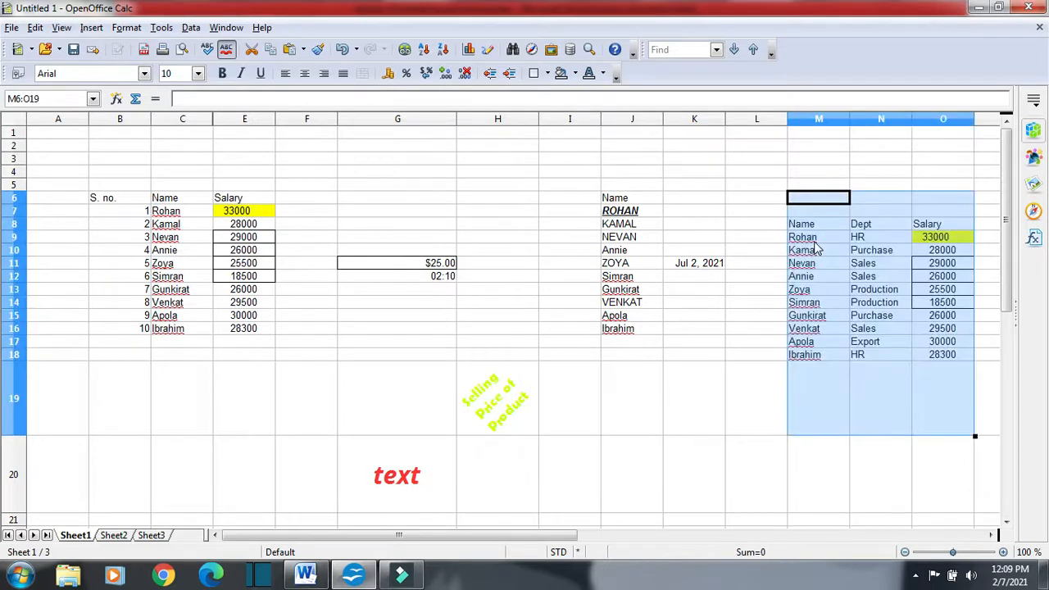
drag(879, 226, 873, 356)
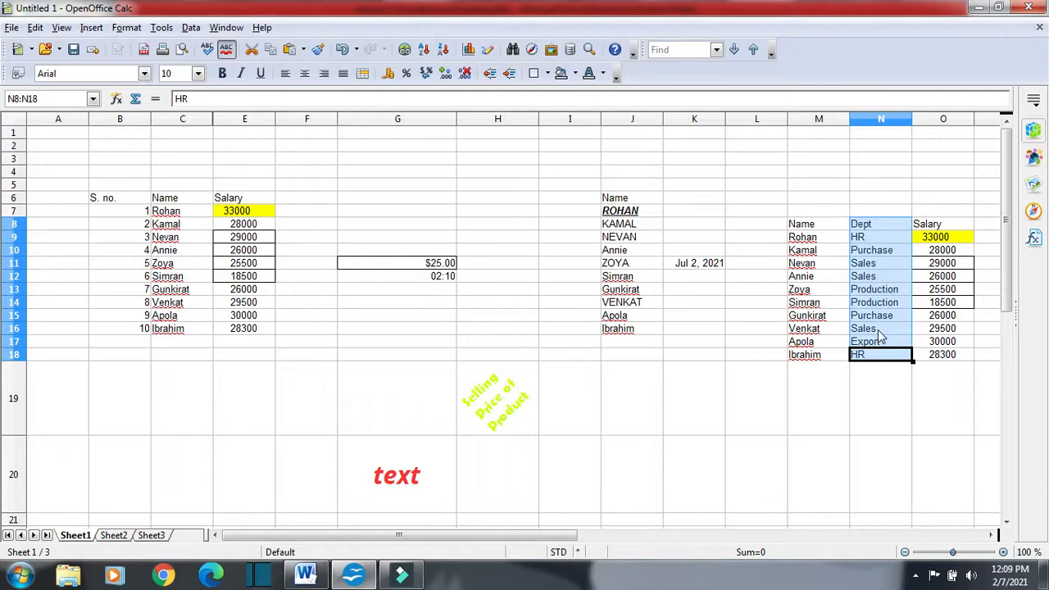
Step: Return to the Word notes and read the Conditional Formatting section 3.2.5
key(alt+Tab)
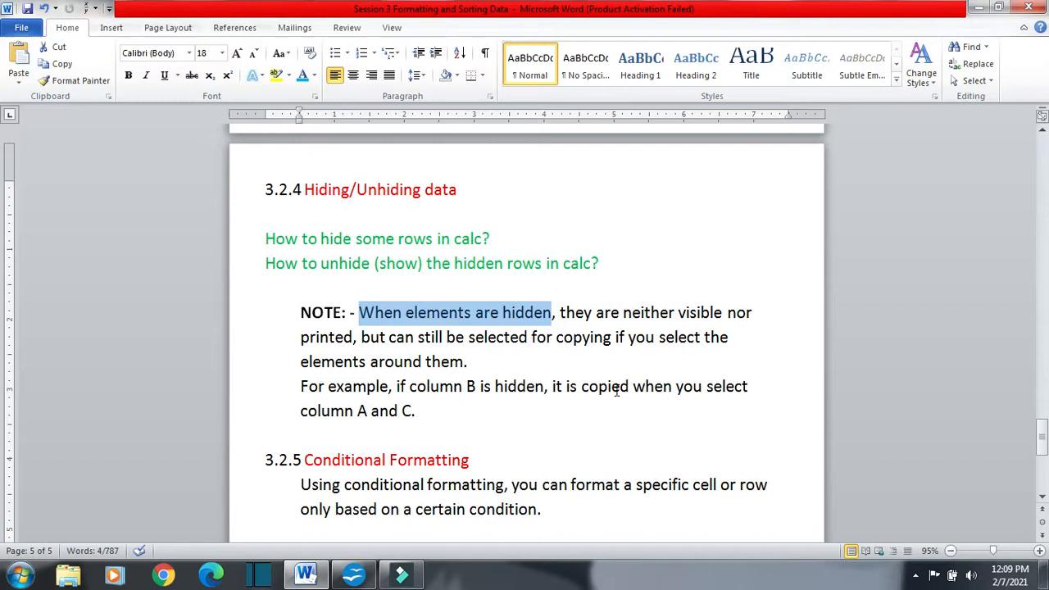
scroll(607, 325, down, 2)
click(486, 311)
scroll(500, 312, down, 1)
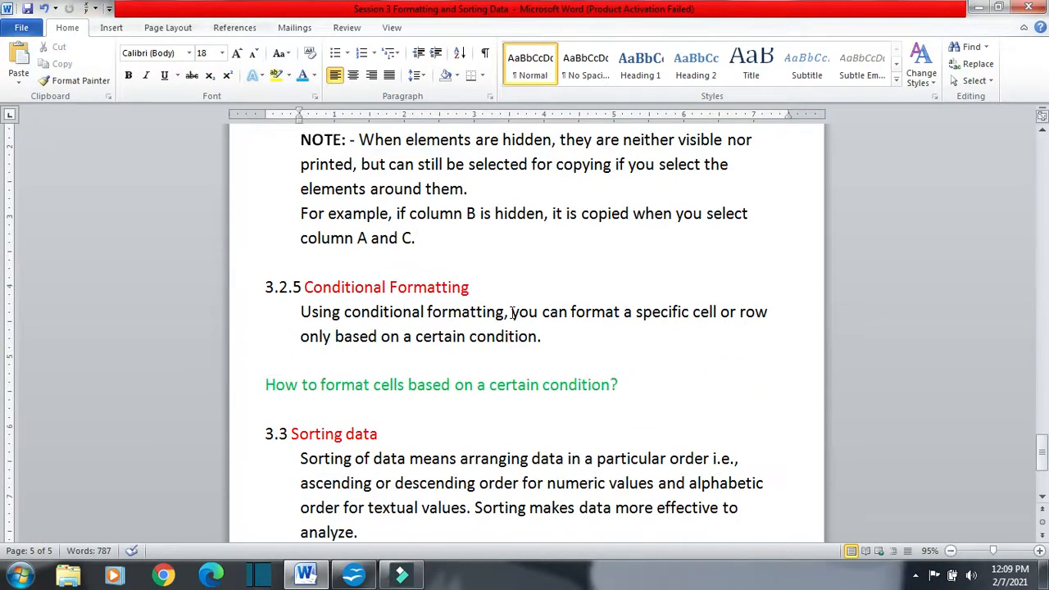
Step: Switch to Calc and undo the paste, the column hiding and the earlier formatting, back to plain Salary values and plain text in G20
key(alt+Tab)
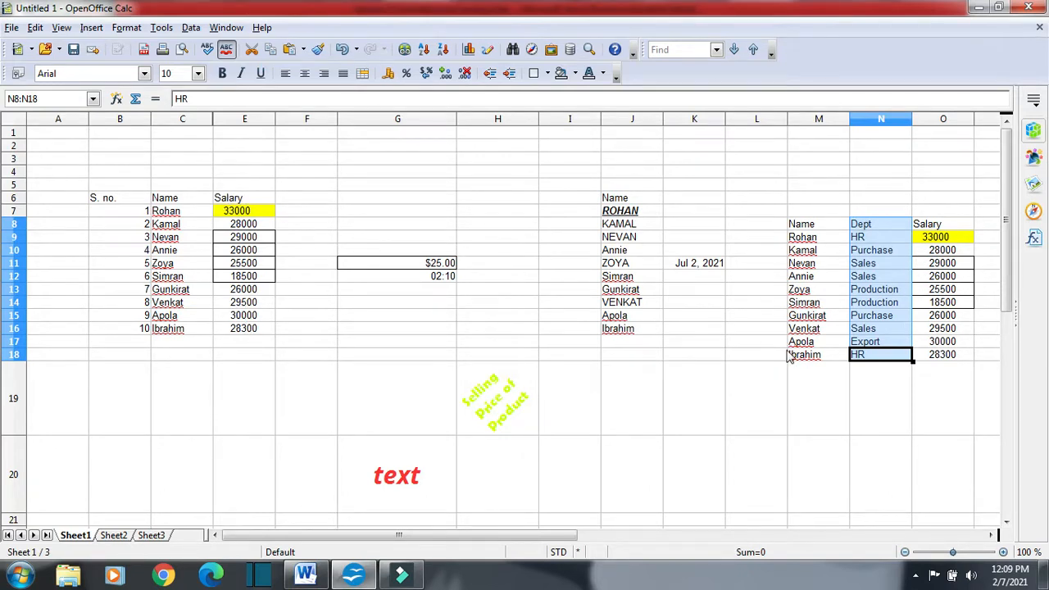
key(ctrl+z)
key(ctrl+z)
key(ctrl+z)
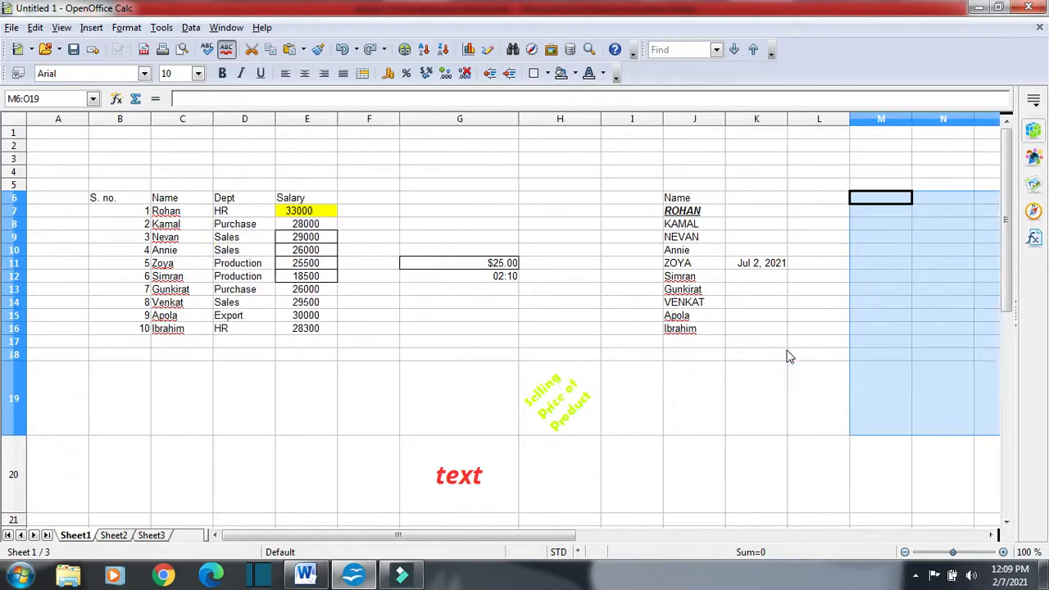
key(ctrl+z)
key(ctrl+z)
key(ctrl+z)
key(ctrl+z)
key(ctrl+z)
key(ctrl+z)
key(ctrl+z)
key(ctrl+z)
key(ctrl+z)
key(ctrl+z)
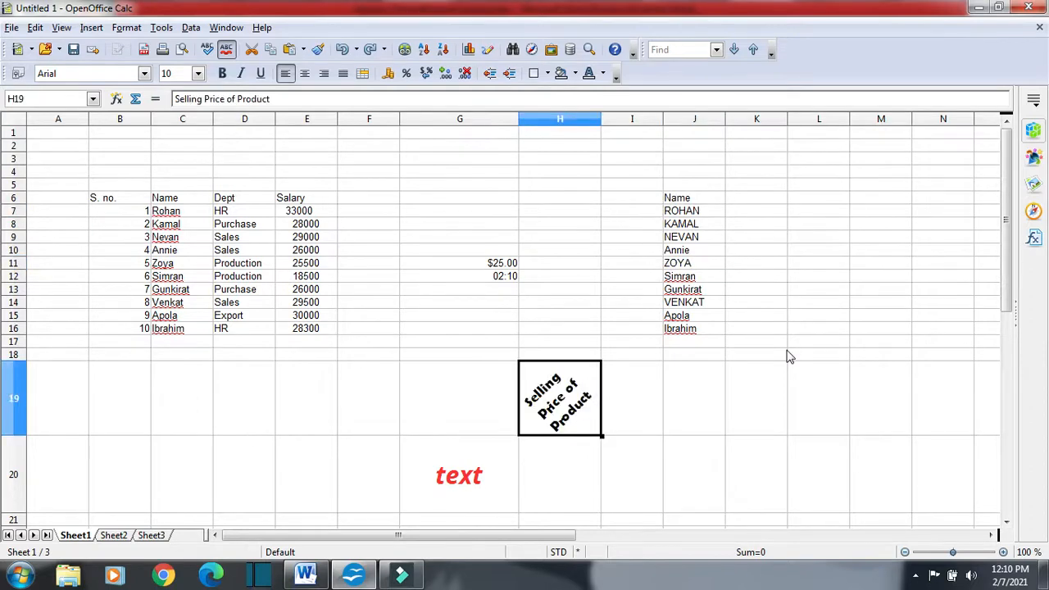
key(ctrl+z)
key(ctrl+z)
key(ctrl+z)
key(ctrl+z)
key(ctrl+z)
key(ctrl+z)
key(ctrl+z)
key(ctrl+z)
key(ctrl+z)
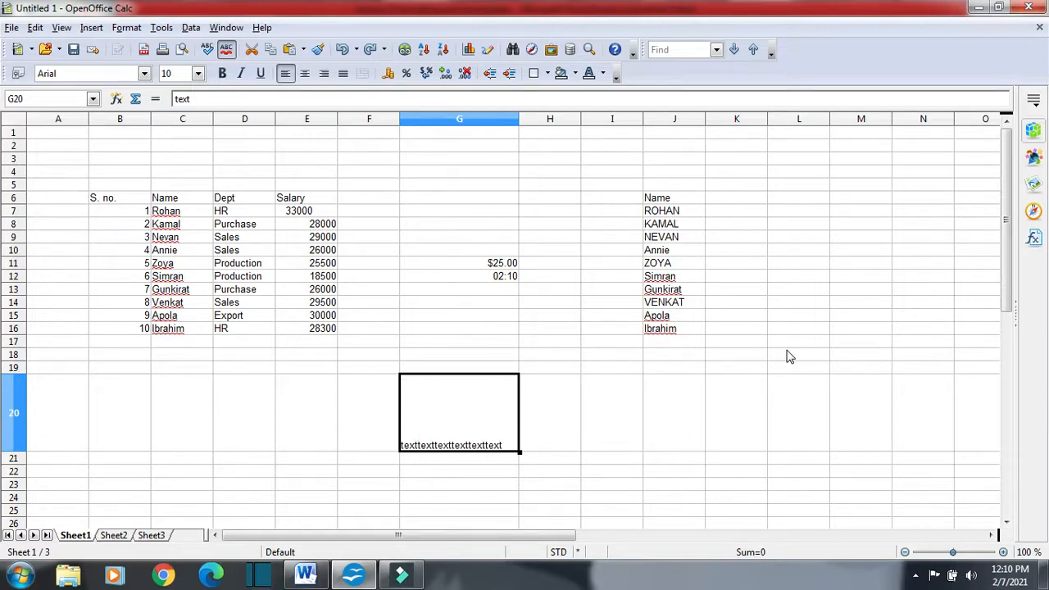
key(ctrl+z)
key(ctrl+z)
key(ctrl+z)
key(ctrl+z)
key(ctrl+z)
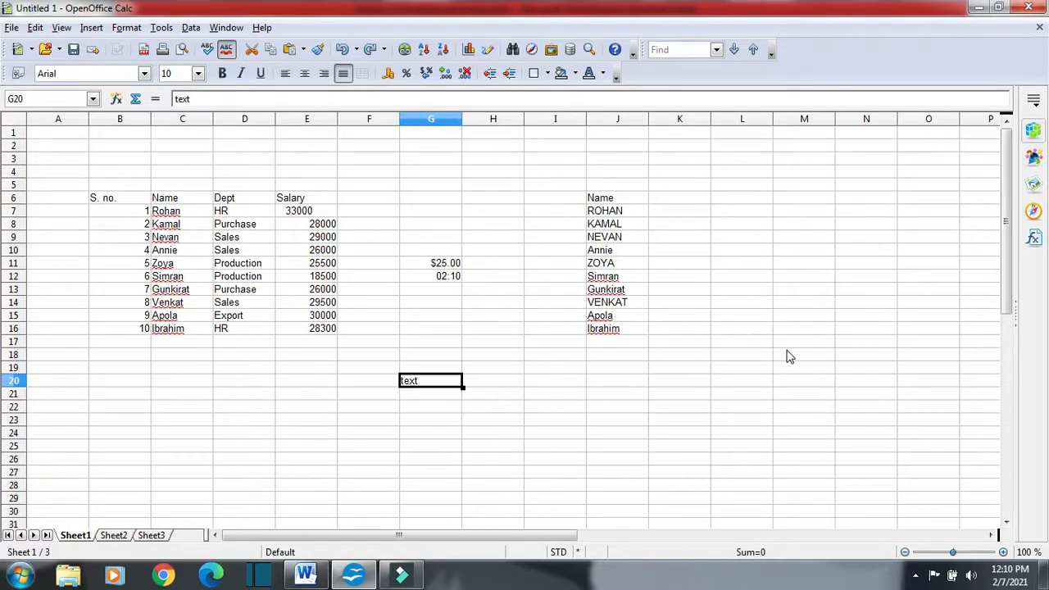
key(ctrl+z)
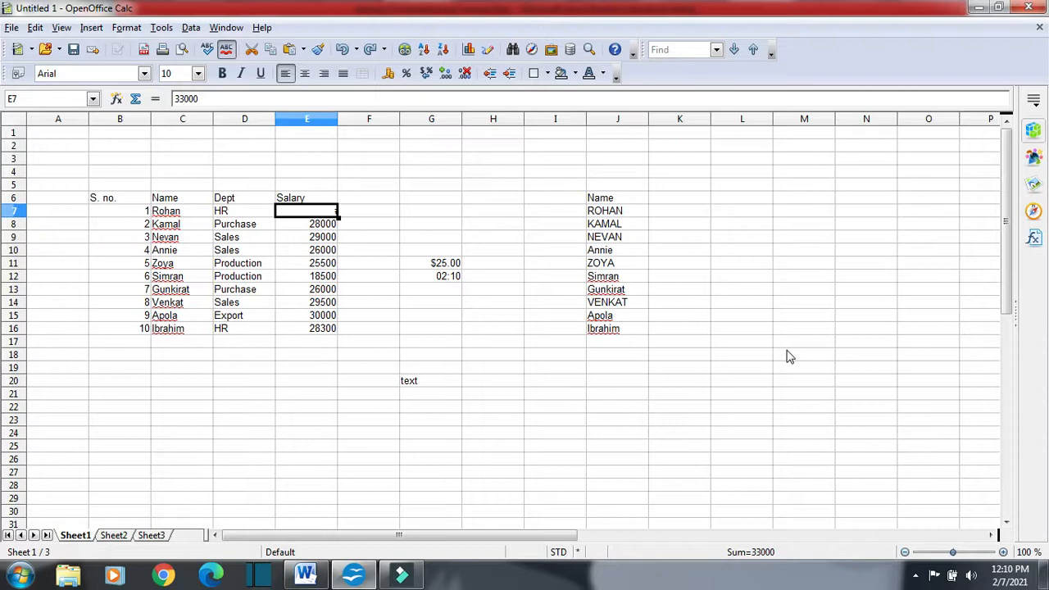
key(ctrl+z)
key(ctrl+z)
key(ctrl+z)
key(ctrl+z)
key(ctrl+z)
Step: Switch to the Word notes and highlight the section number 3.2.5, followed by the question "How to format cells based on a certain condition?"
key(alt+Tab)
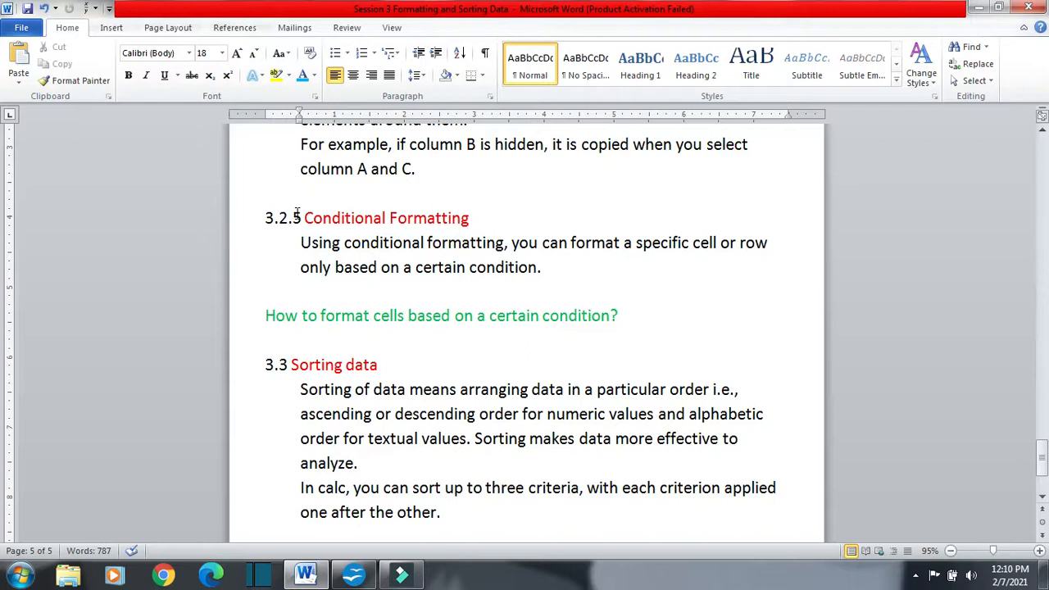
drag(302, 218, 264, 218)
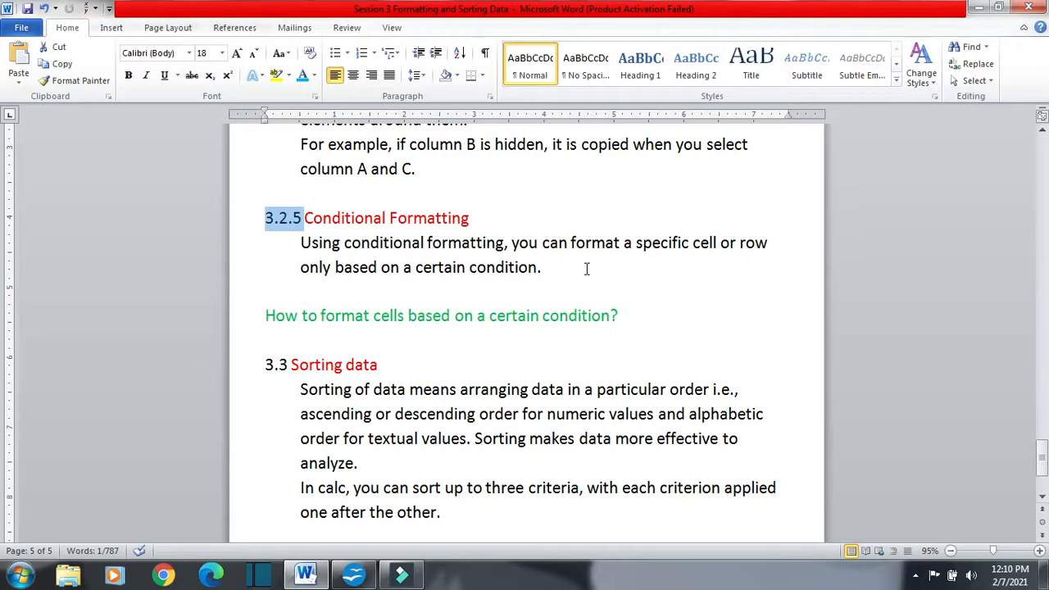
drag(265, 316, 513, 329)
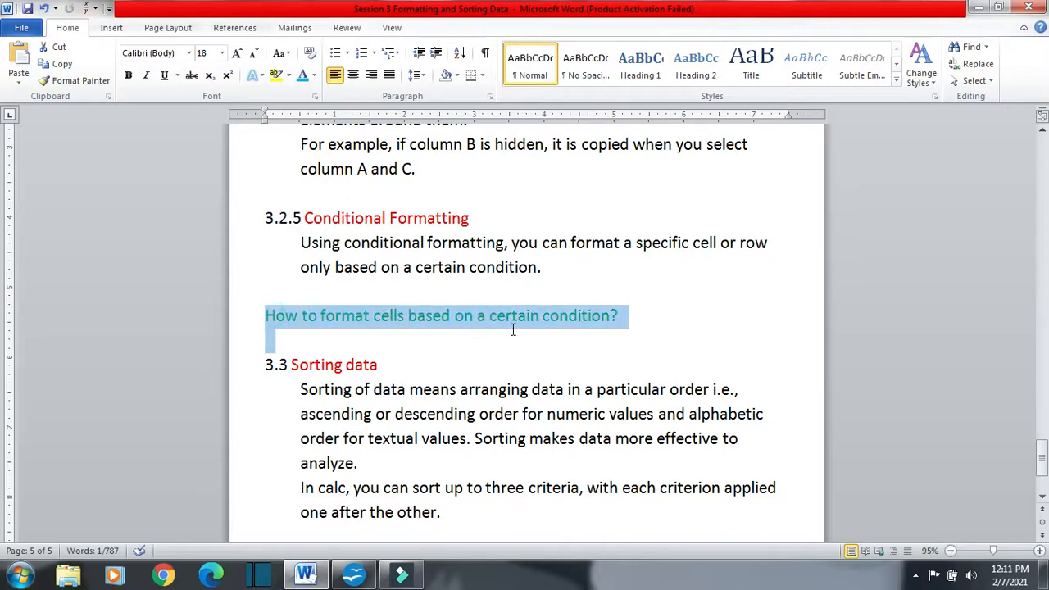
drag(612, 329, 628, 328)
Step: Switch to Calc and open conditional formatting for the Salary values E7:E16, moving the dialog clear of the data
click(354, 576)
click(309, 212)
drag(308, 213, 318, 330)
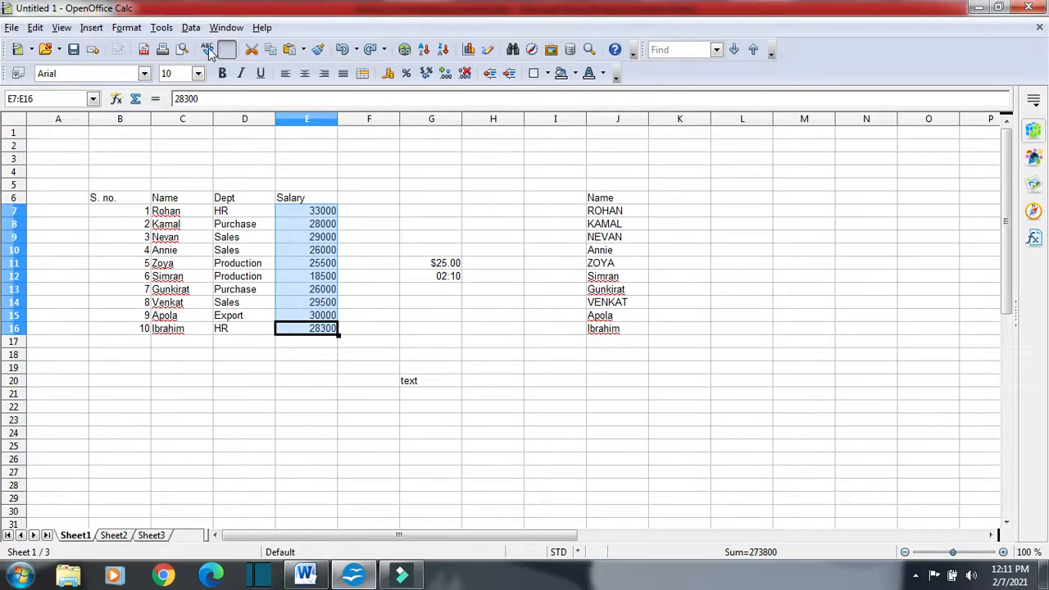
click(126, 27)
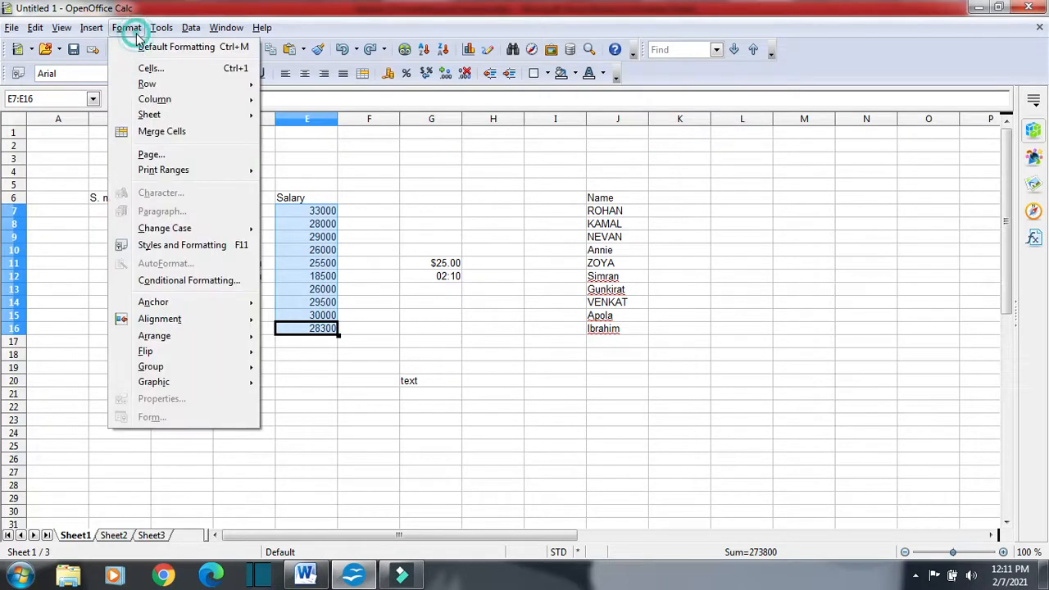
click(200, 281)
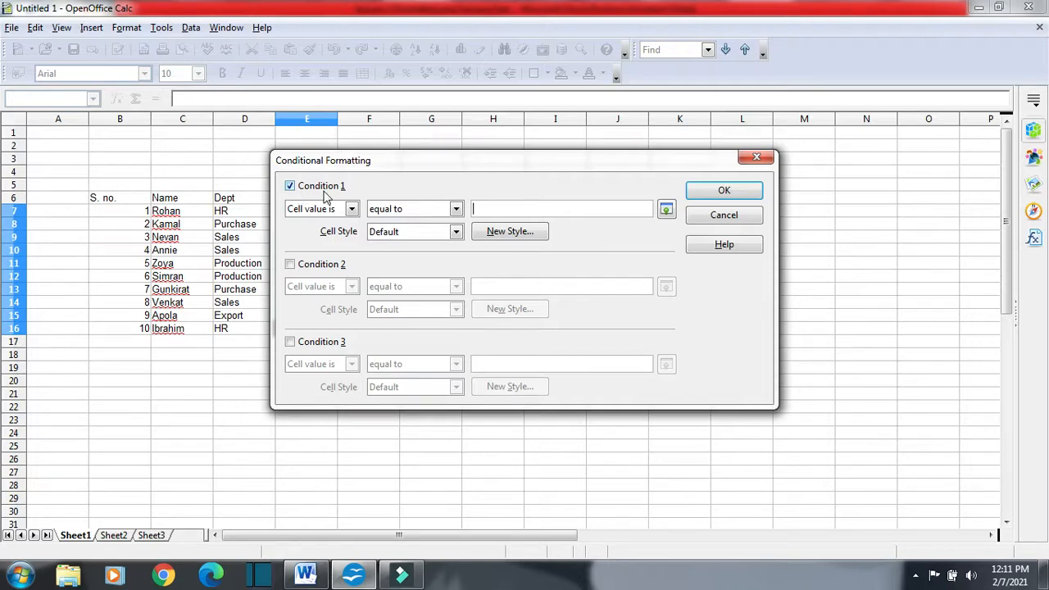
drag(398, 170, 501, 168)
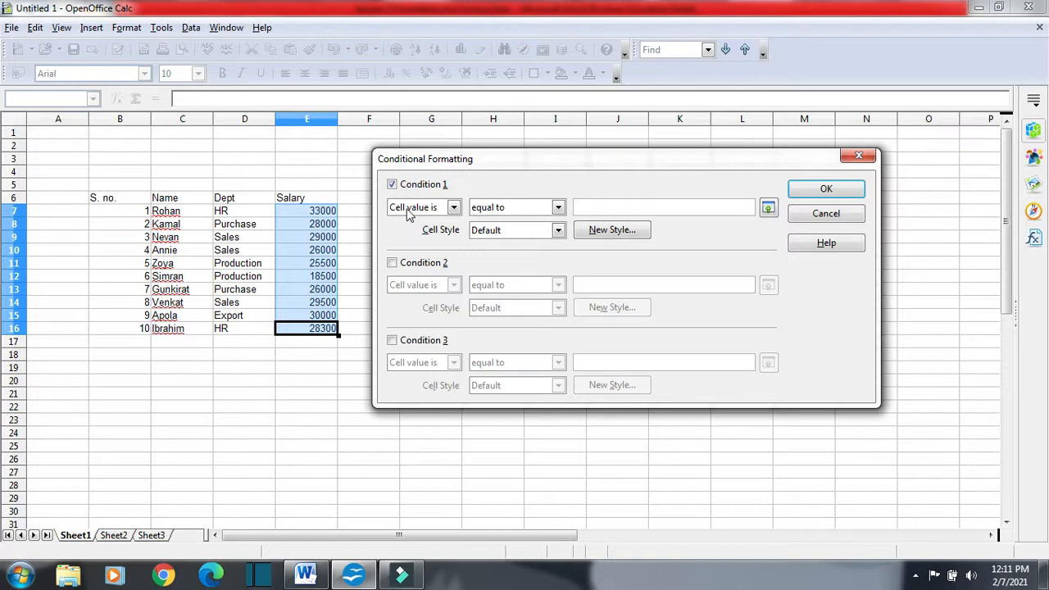
Step: Set Condition 1 to cell value is greater than or equal to 29000
click(451, 211)
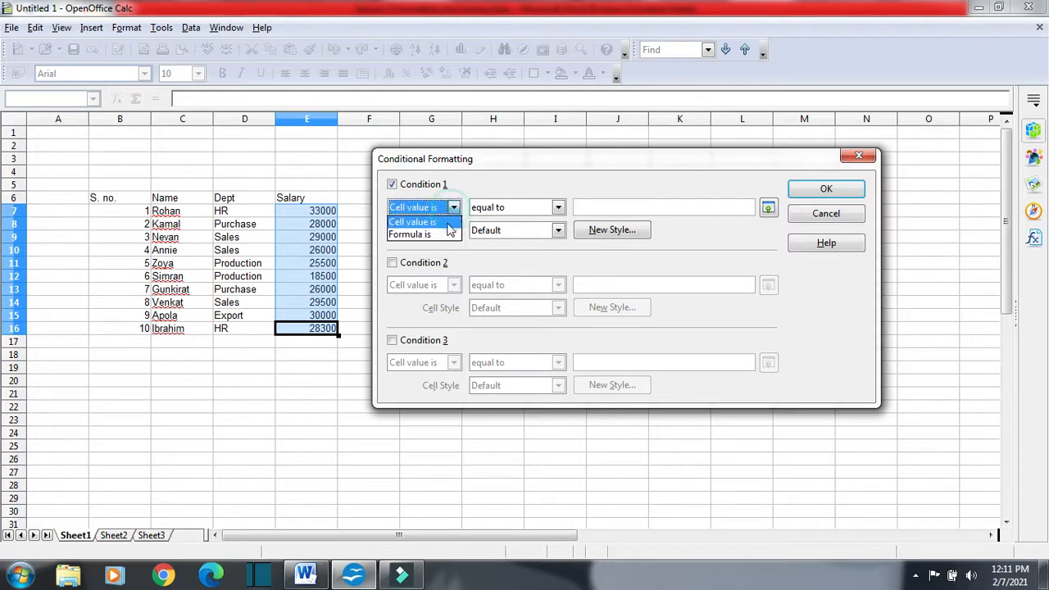
click(429, 223)
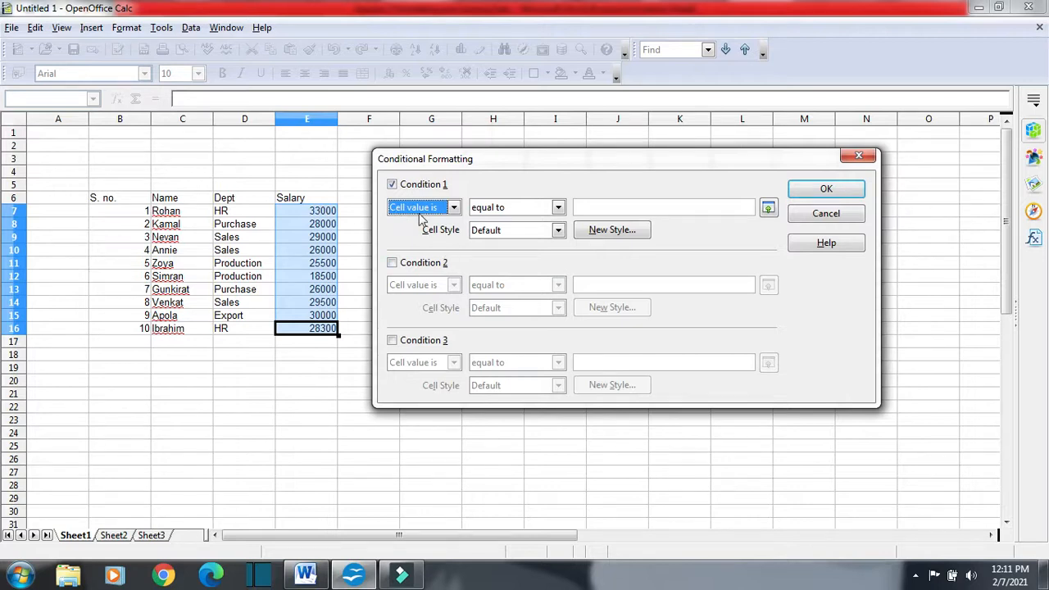
click(558, 209)
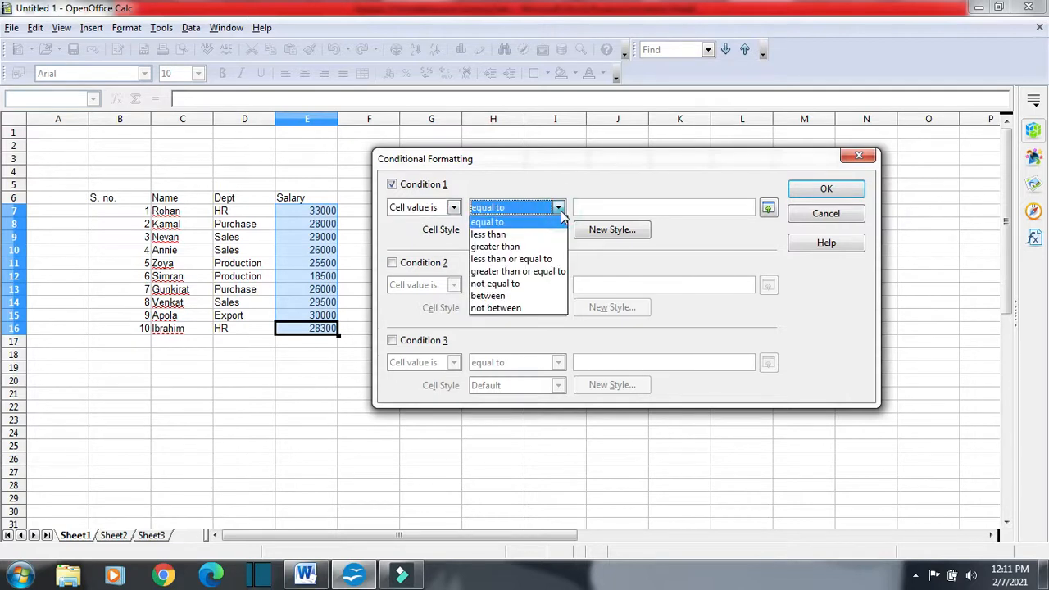
click(501, 271)
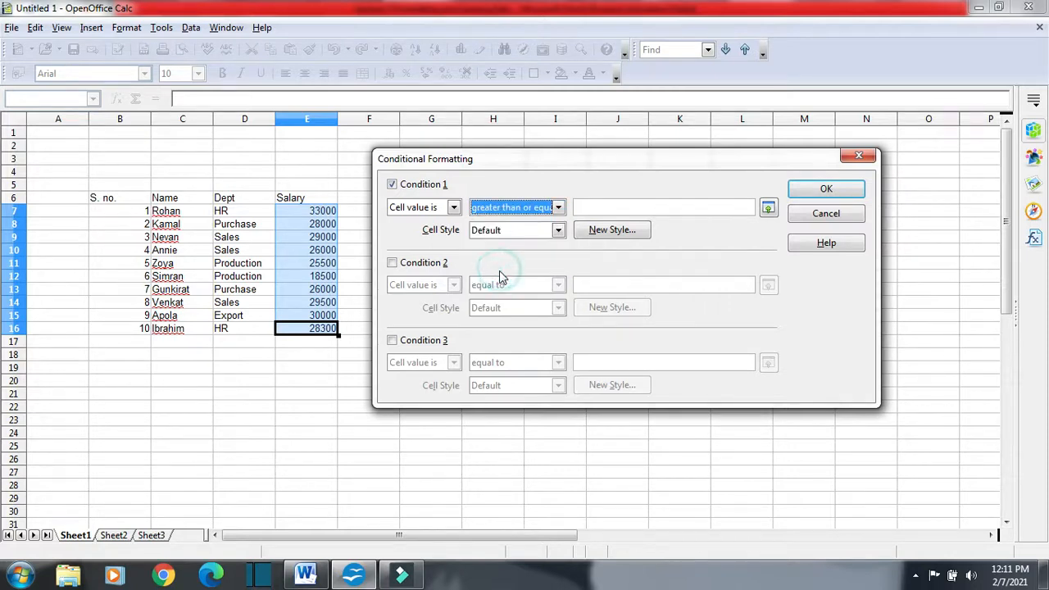
click(585, 206)
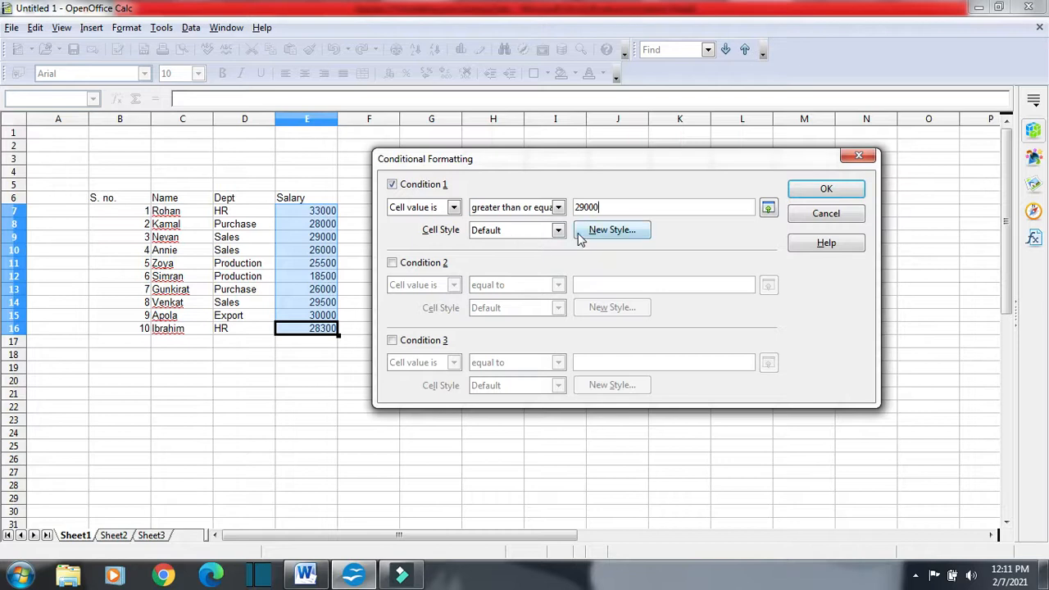
Step: Create a new cell style with a Yellow 2 background for Condition 1 and apply the conditional formatting
click(604, 229)
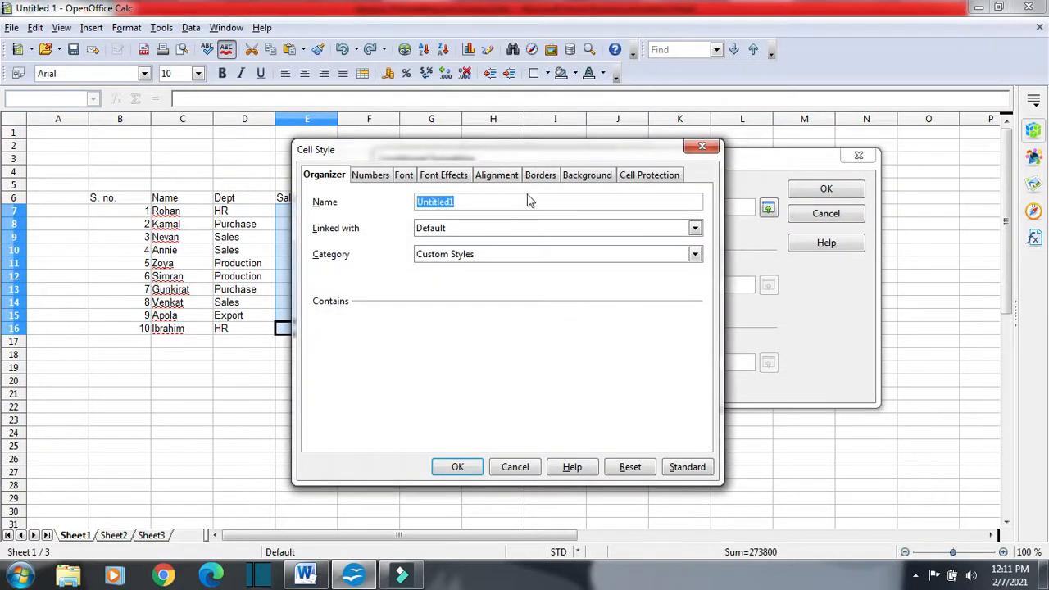
click(577, 180)
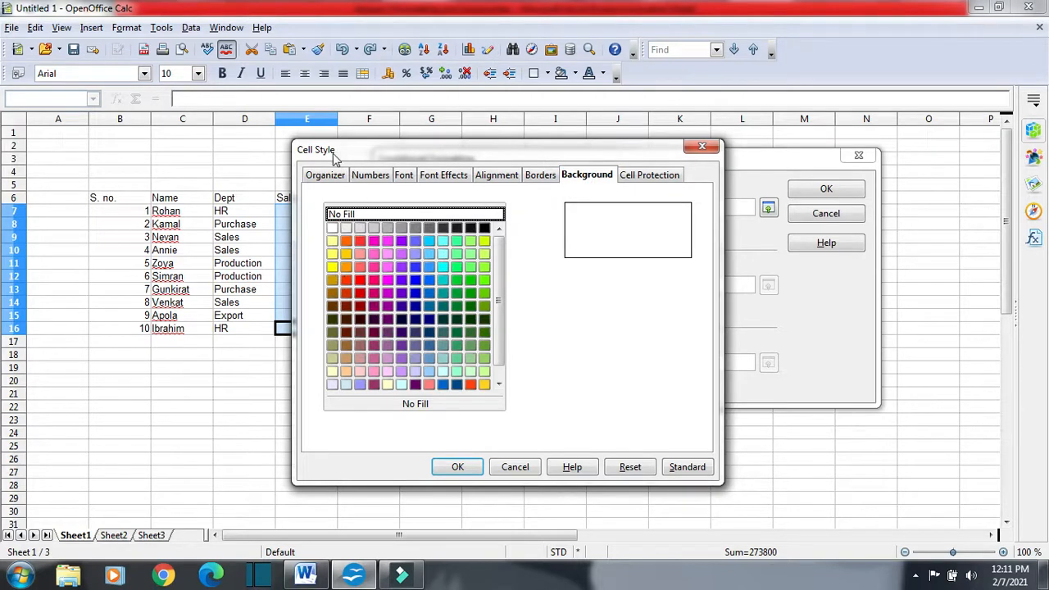
click(331, 266)
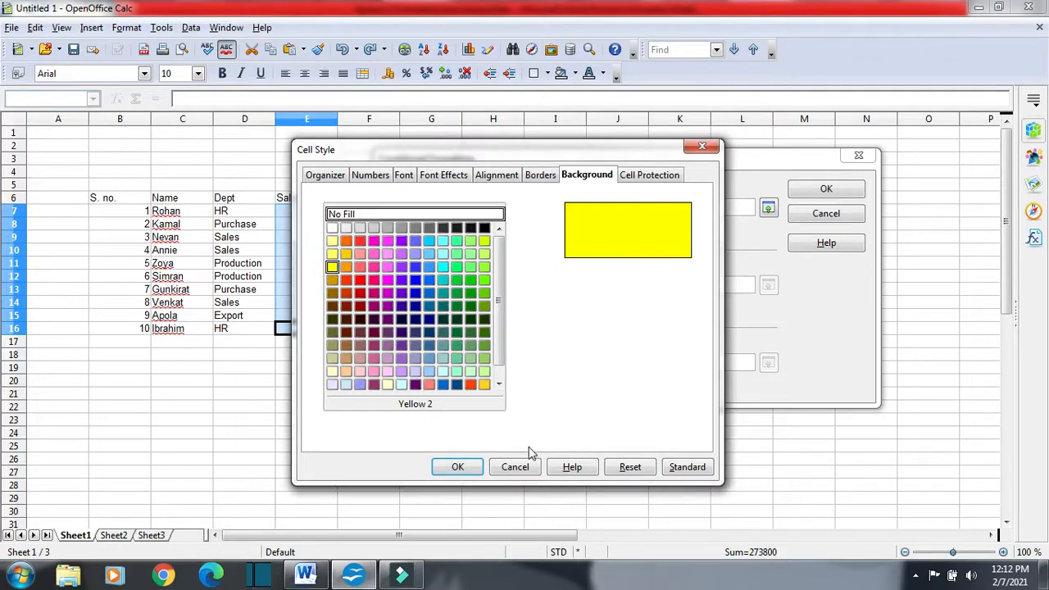
click(473, 470)
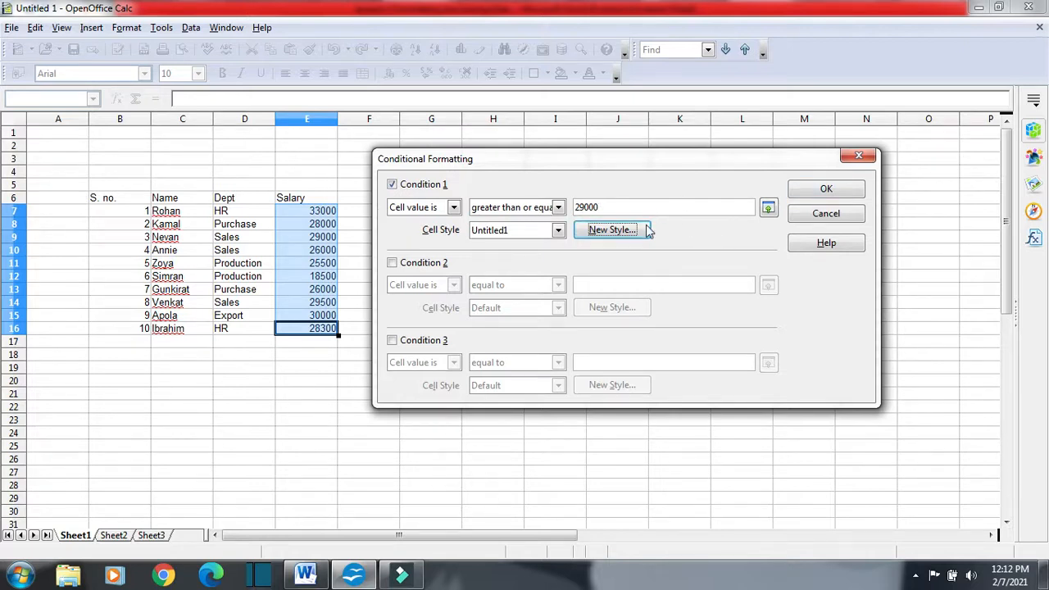
click(799, 190)
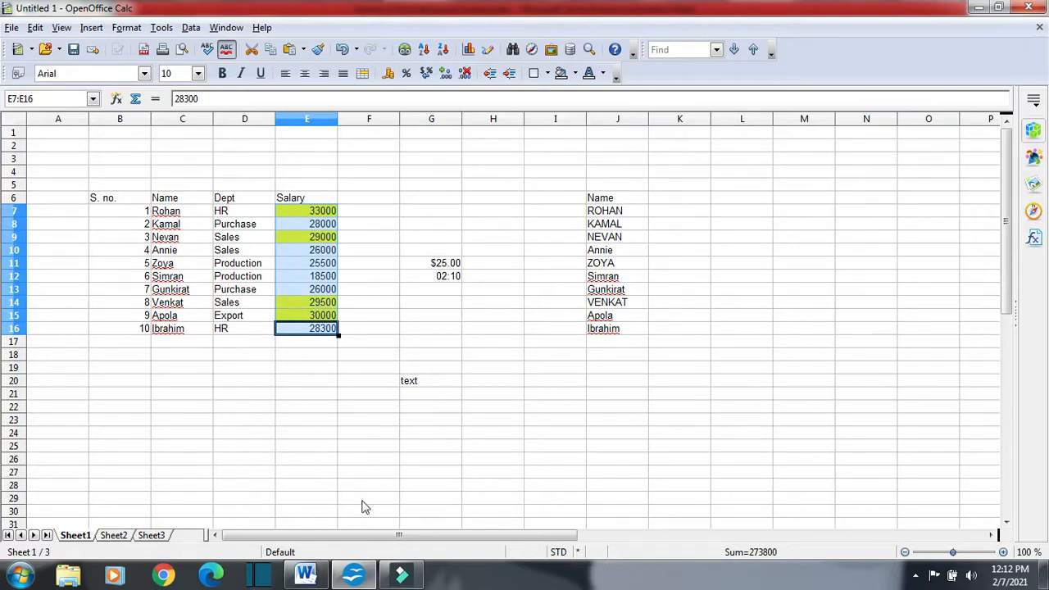
Step: Switch to the Word notes and highlight the section 3.3 heading "Sorting data"
click(306, 575)
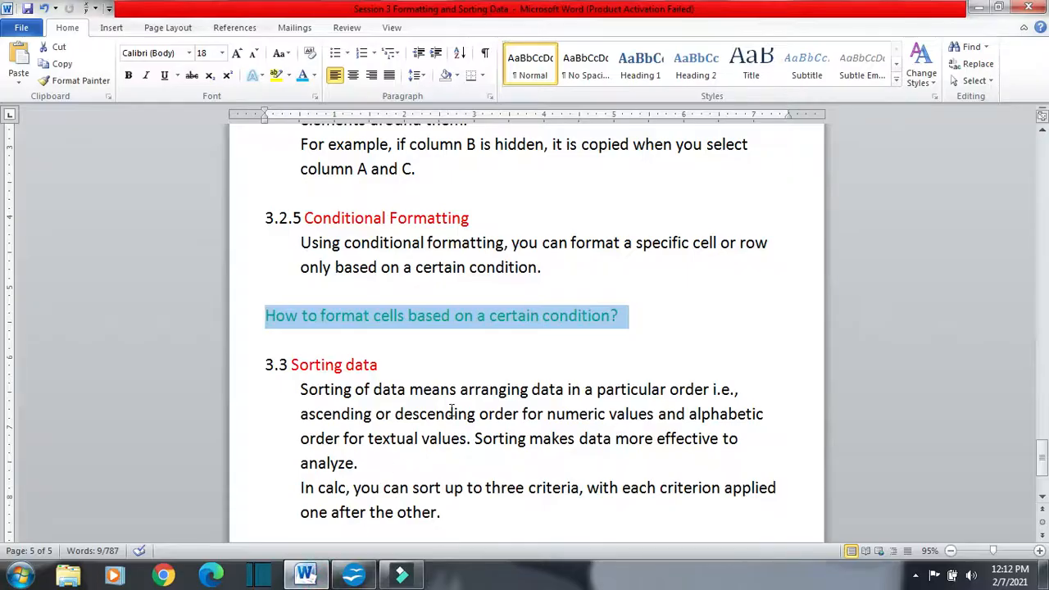
scroll(492, 364, down, 1)
scroll(492, 365, down, 1)
click(420, 299)
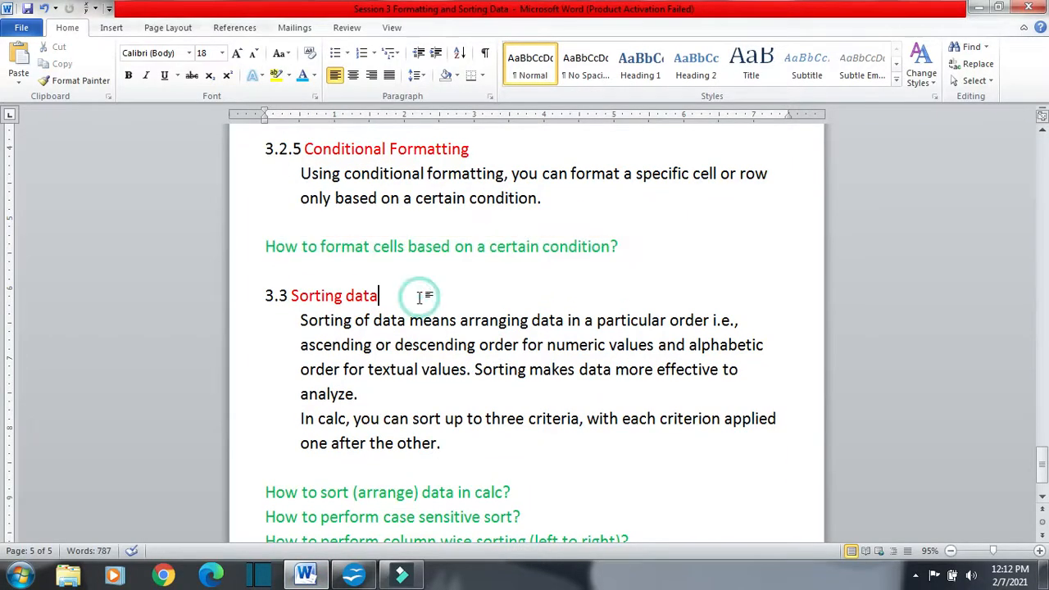
scroll(414, 298, down, 1)
drag(289, 263, 377, 260)
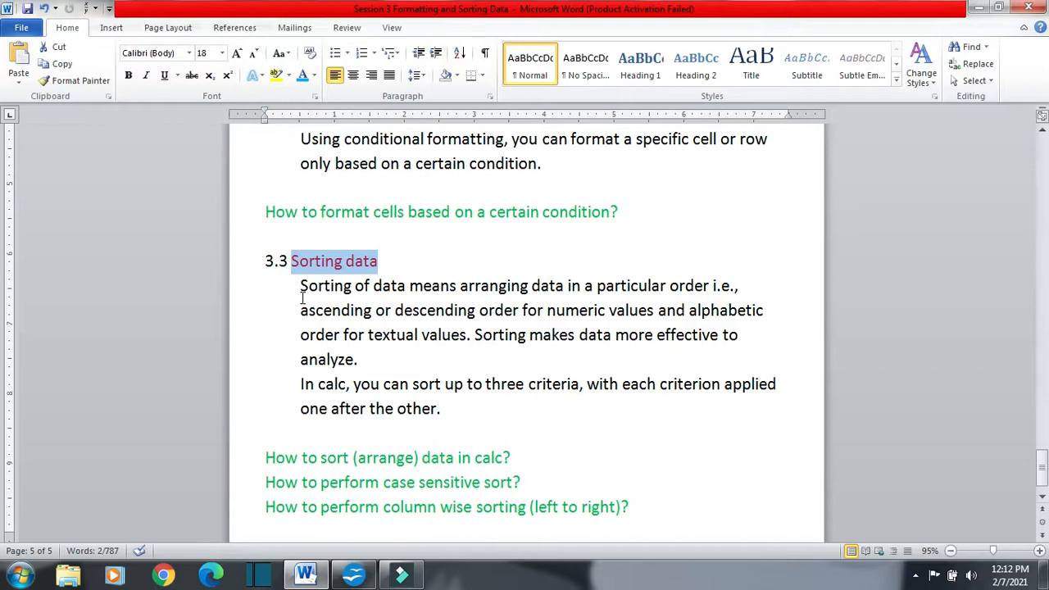
Step: Highlight the first line of the sorting definition, the words "ascending" and "descending", and the question "How to sort (arrange) data in calc?"
drag(301, 286, 739, 291)
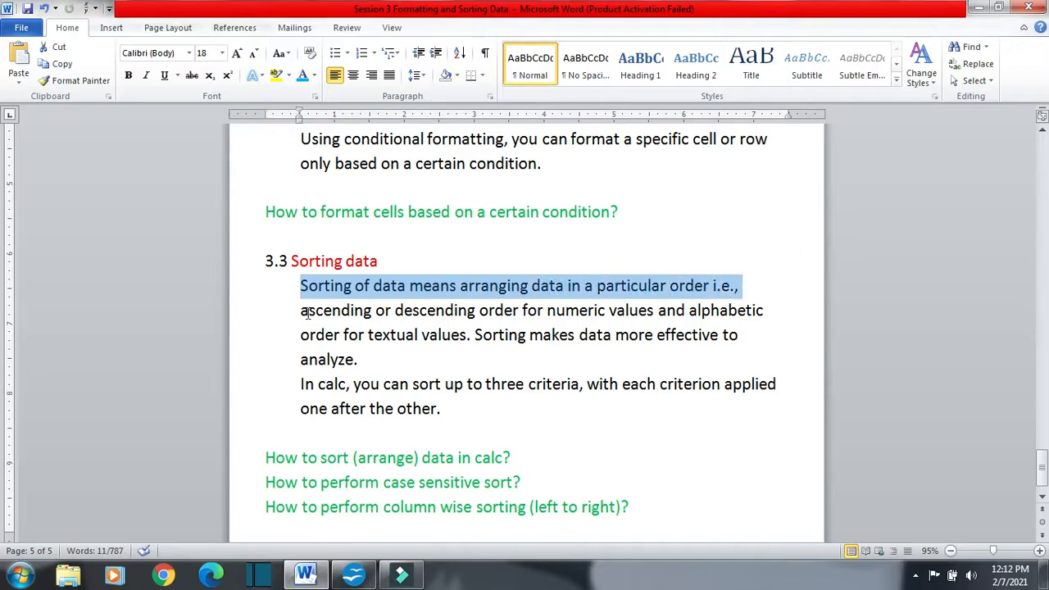
drag(301, 313, 373, 313)
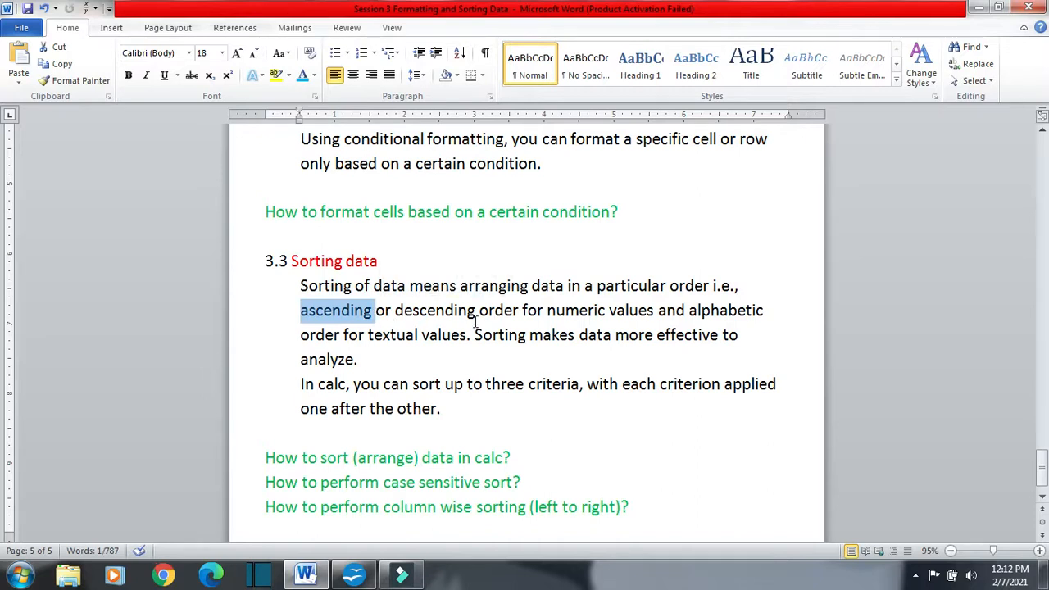
drag(479, 318, 392, 318)
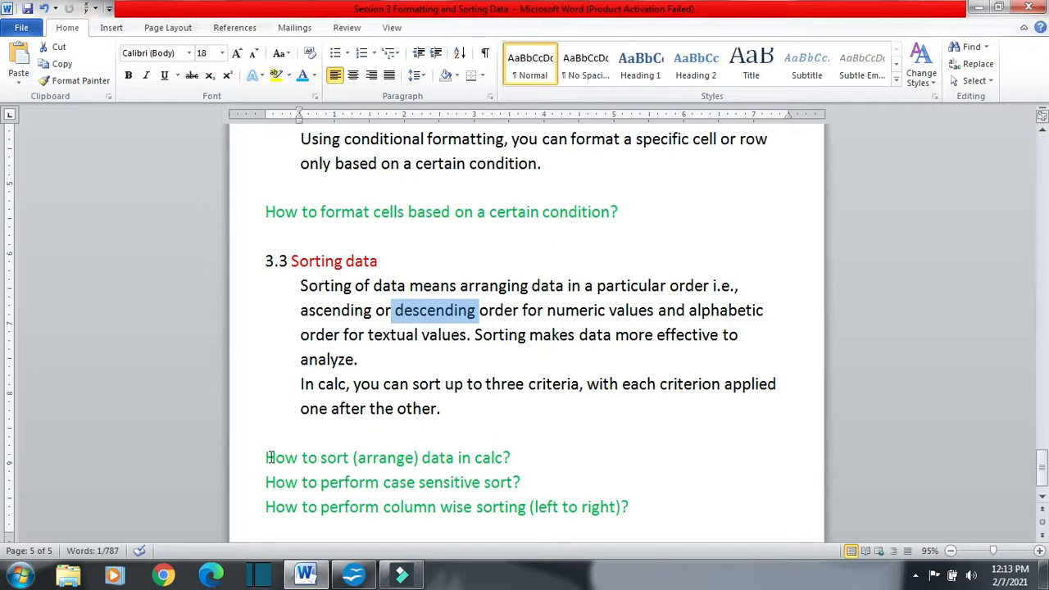
drag(264, 457, 514, 461)
Step: Switch to Calc and open the Sort dialog for the table B6:E16, moving it clear of the data
click(353, 573)
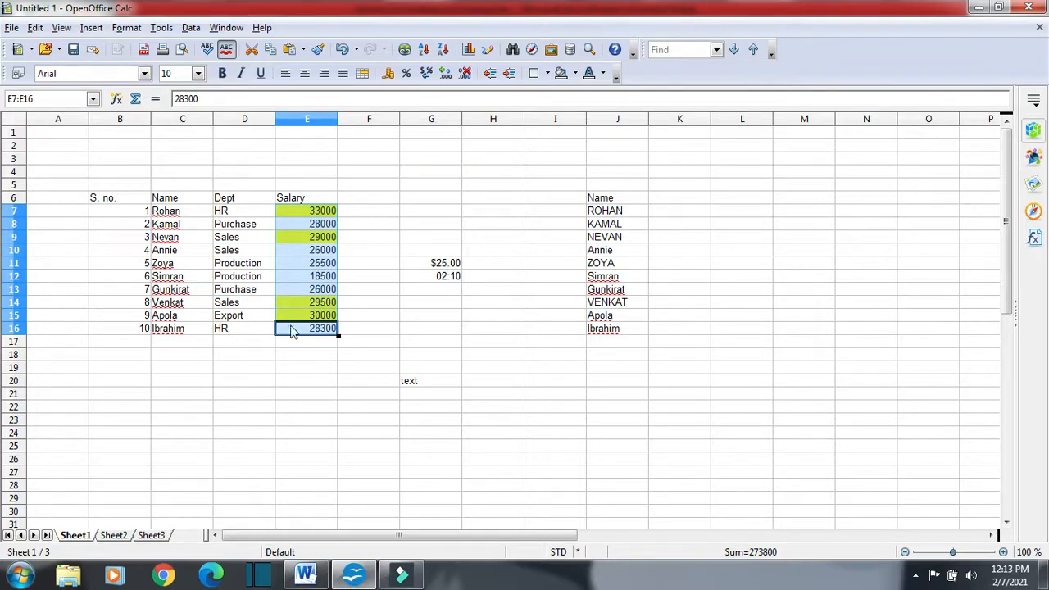
drag(97, 200, 321, 334)
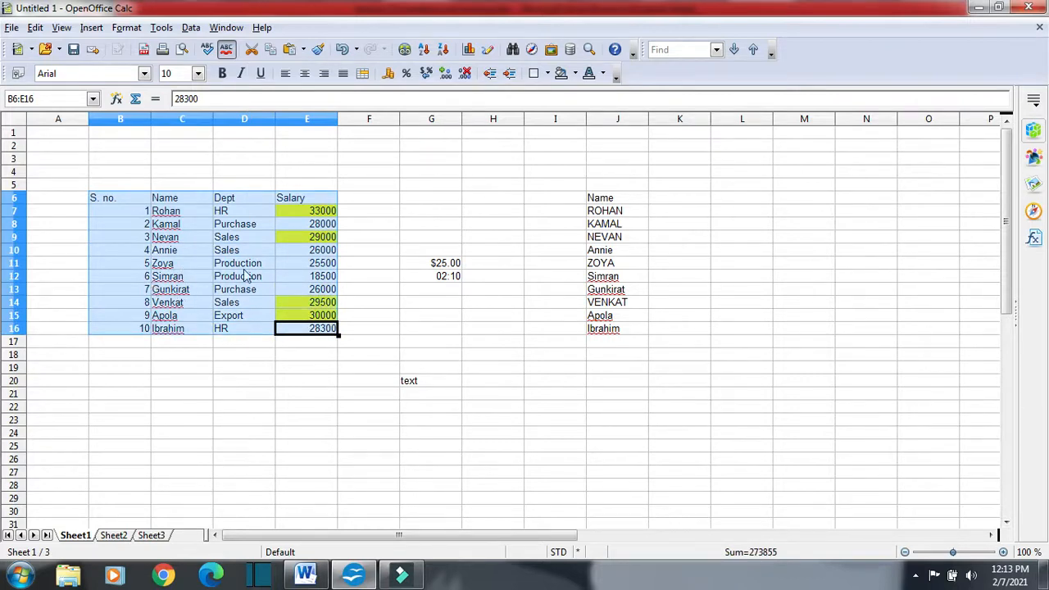
click(191, 27)
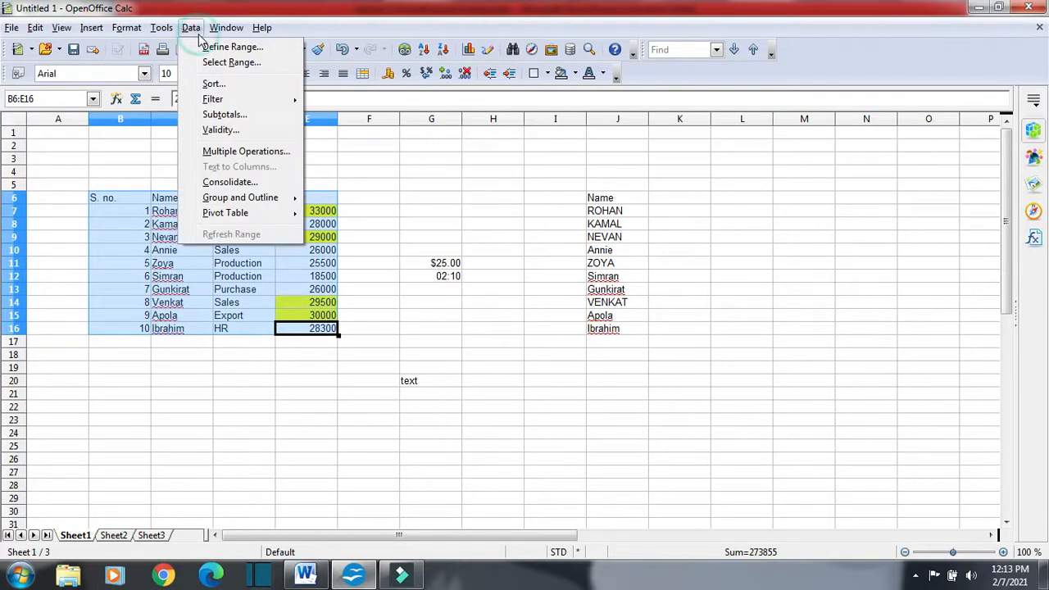
click(212, 85)
drag(517, 158, 628, 138)
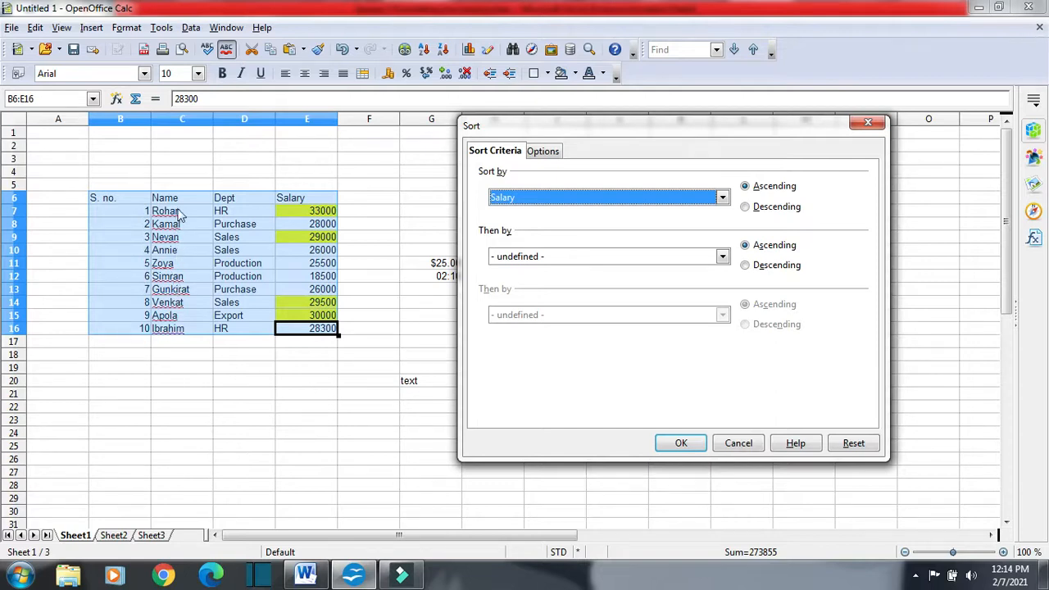
Step: Sort the table by Name, then by Dept, then by Salary, all in ascending order
click(514, 201)
click(502, 236)
click(505, 260)
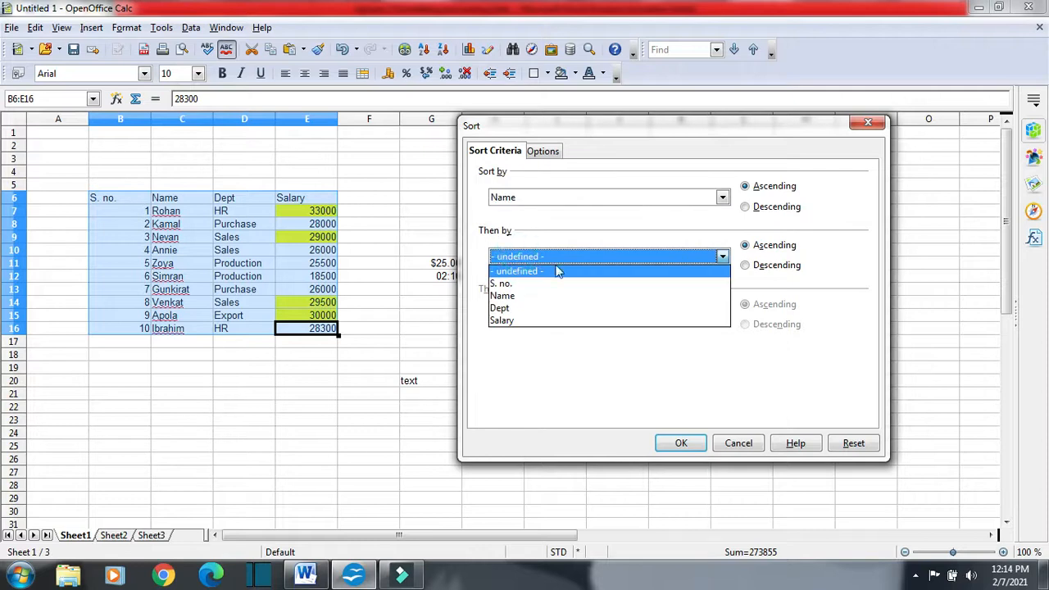
click(512, 310)
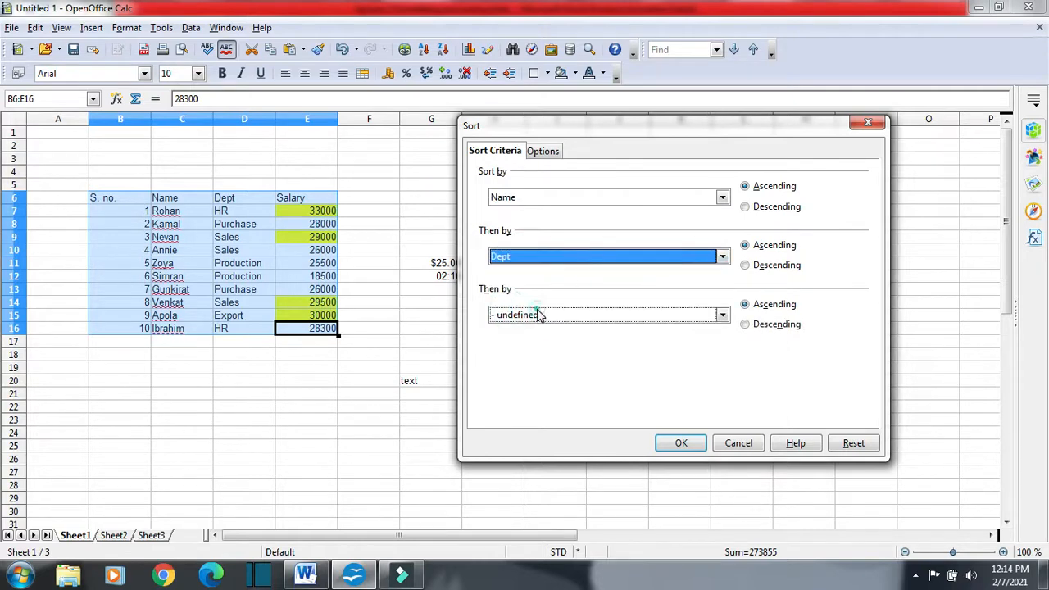
click(536, 313)
click(523, 379)
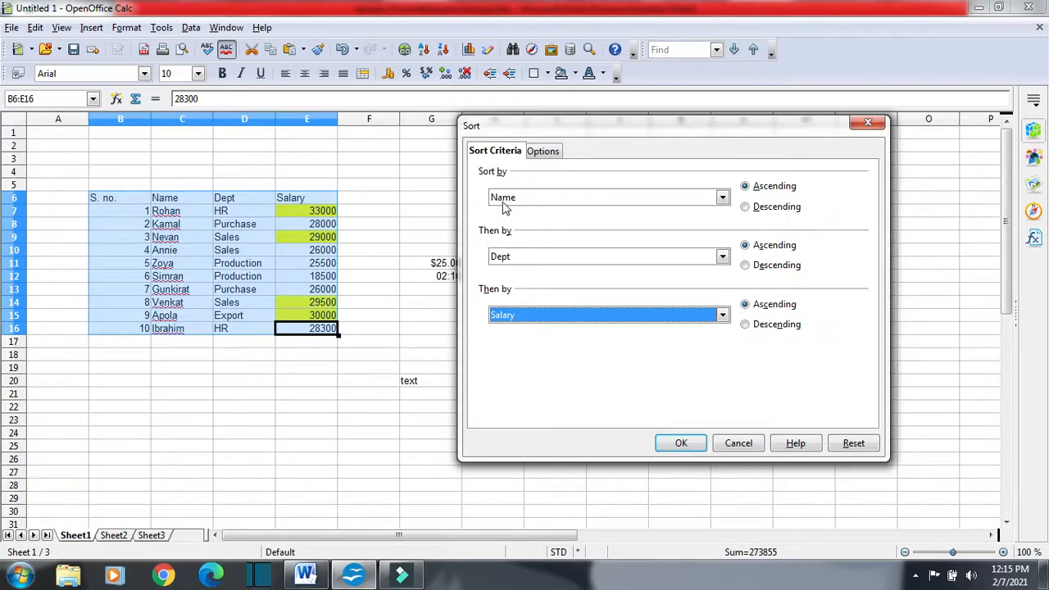
click(681, 443)
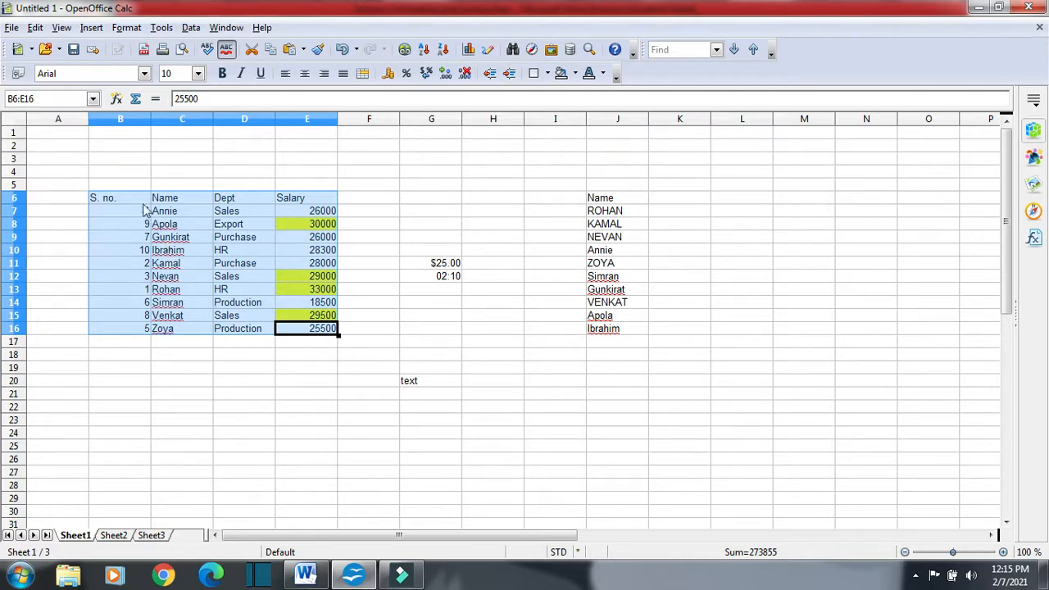
Step: Sort the range B6:E17 by S. no. in ascending order
drag(117, 204, 315, 343)
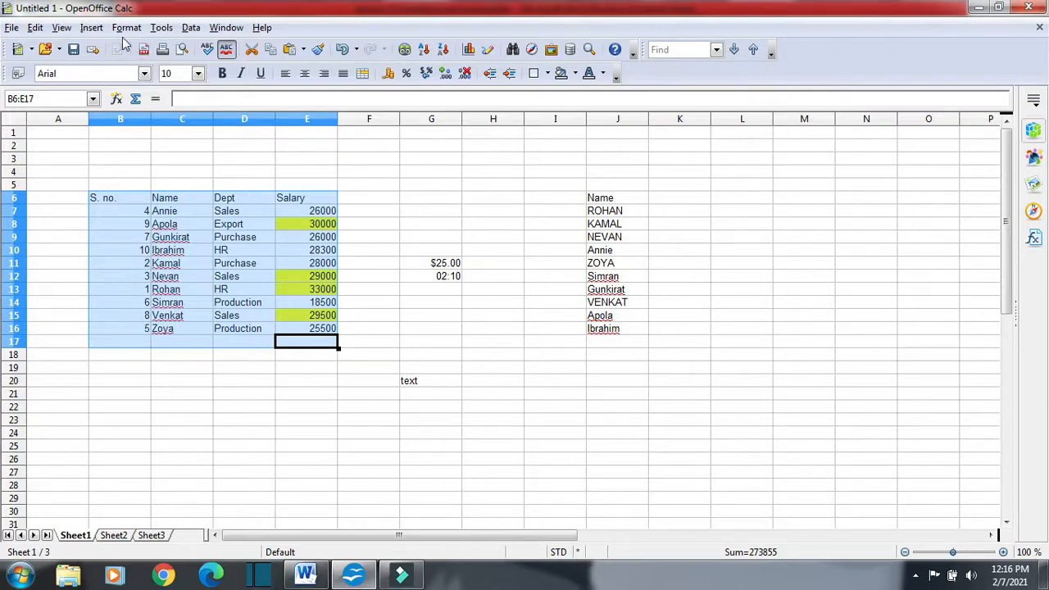
click(191, 27)
click(222, 85)
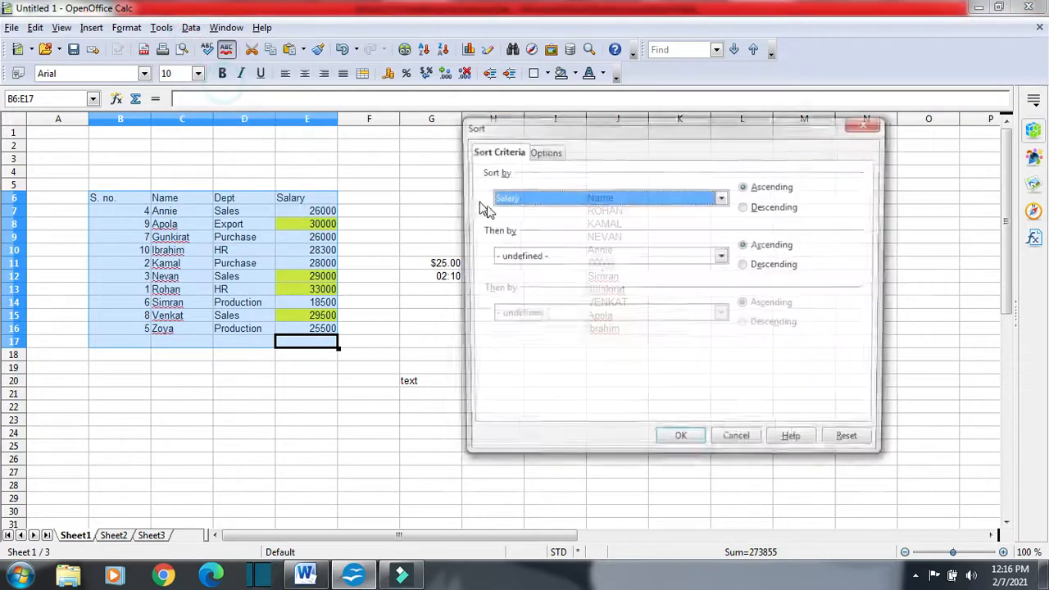
click(512, 197)
click(528, 224)
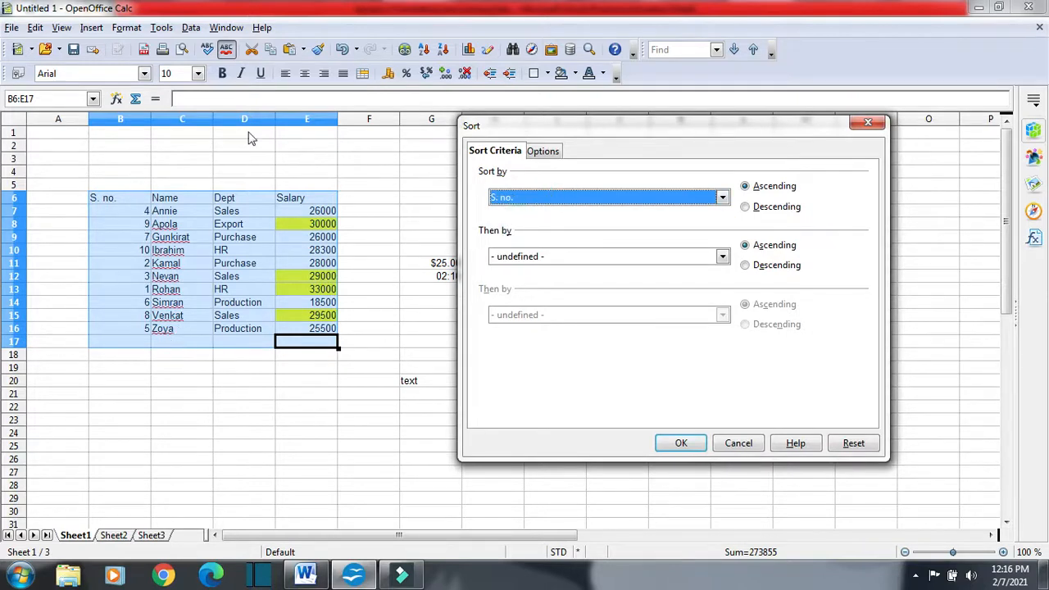
click(691, 443)
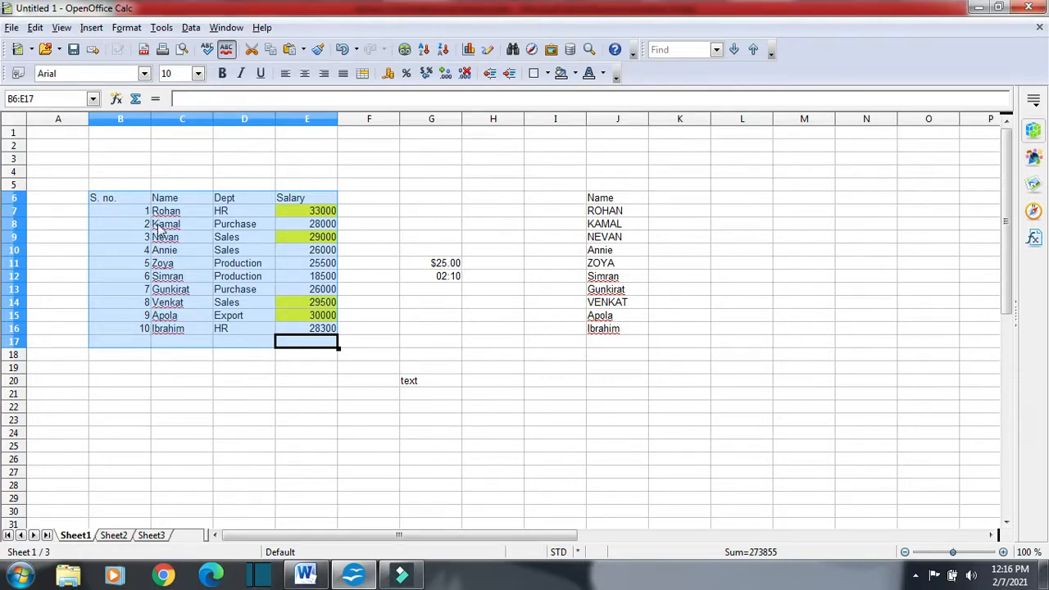
Step: Switch to the Word notes and highlight the question "How to perform case sensitive sort?"
click(306, 575)
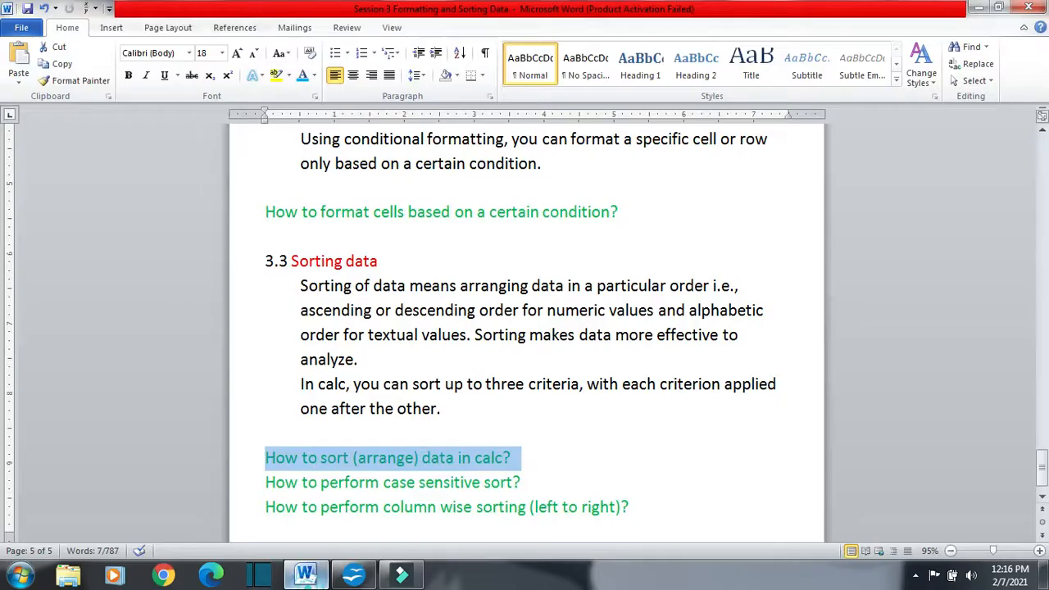
drag(259, 449, 525, 451)
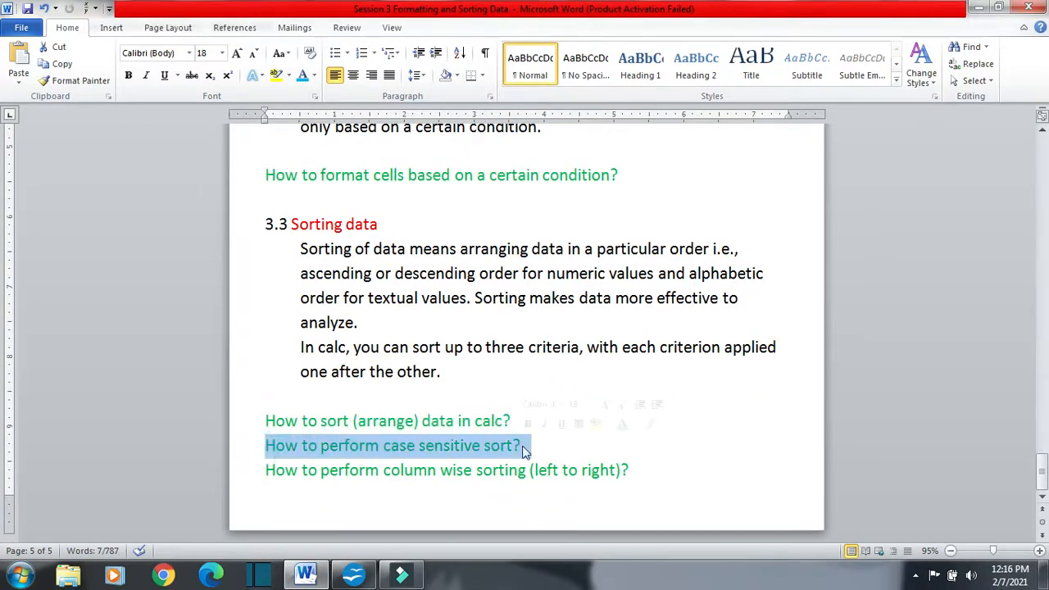
click(543, 447)
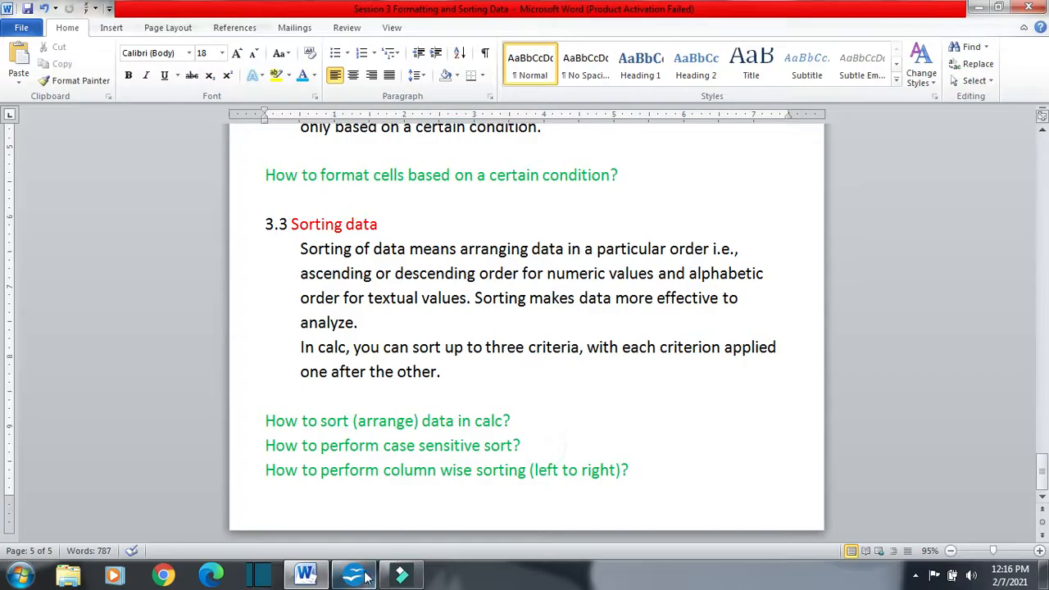
Step: Switch to Calc and open the Sort dialog for the separate Name list in J6:J17
click(354, 575)
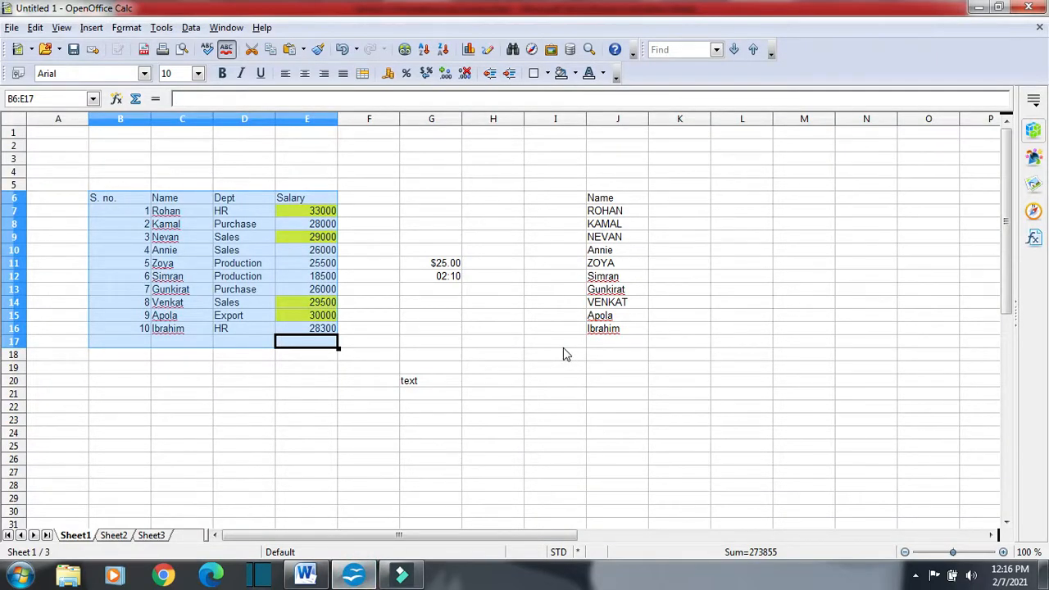
click(630, 205)
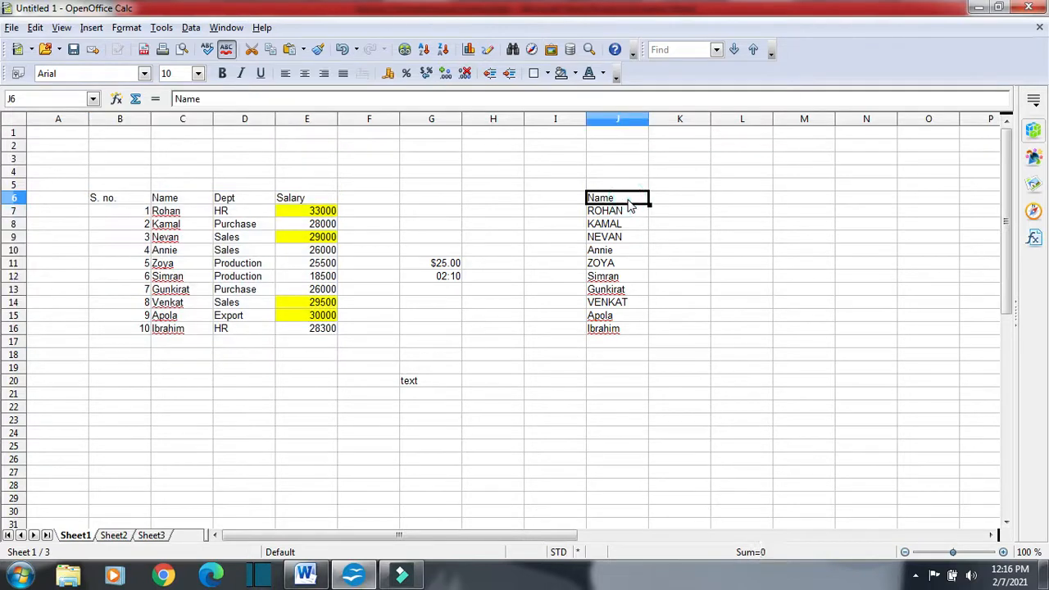
drag(623, 199, 638, 343)
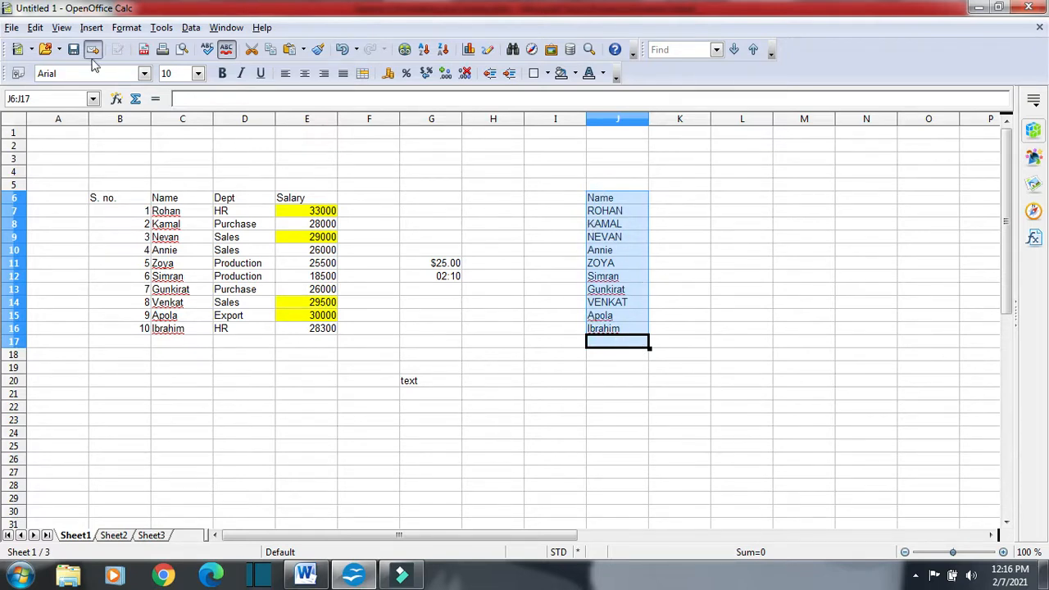
click(190, 27)
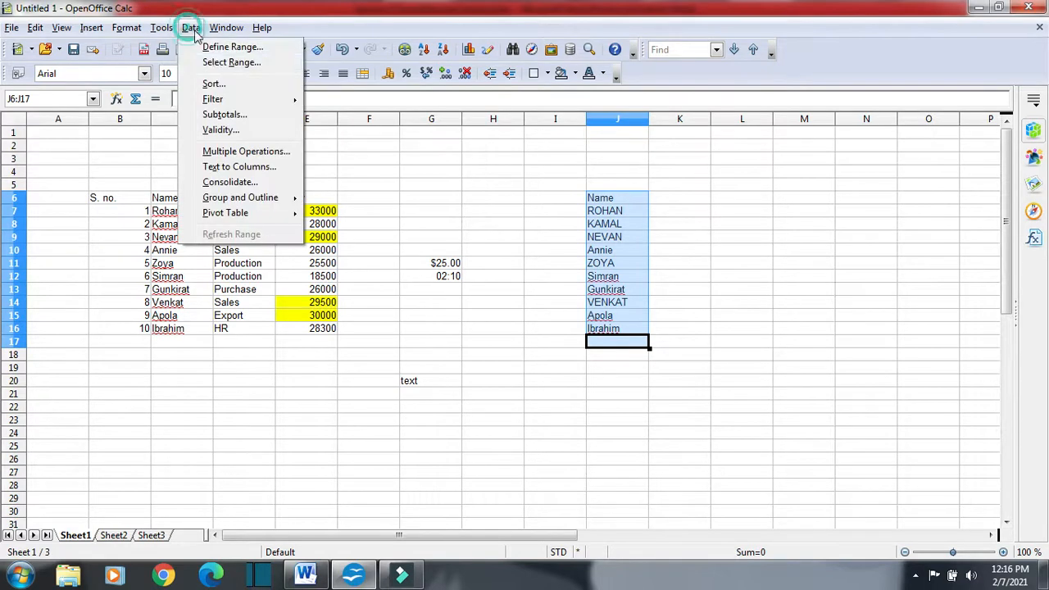
click(211, 82)
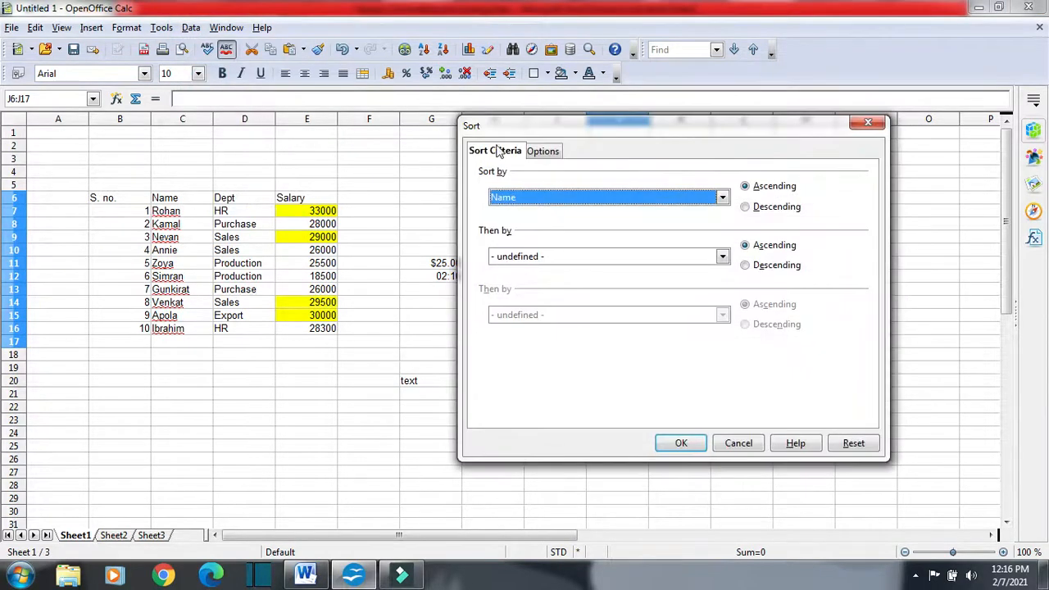
Step: Enable the Case sensitive sort option and return to the sort criteria
click(541, 152)
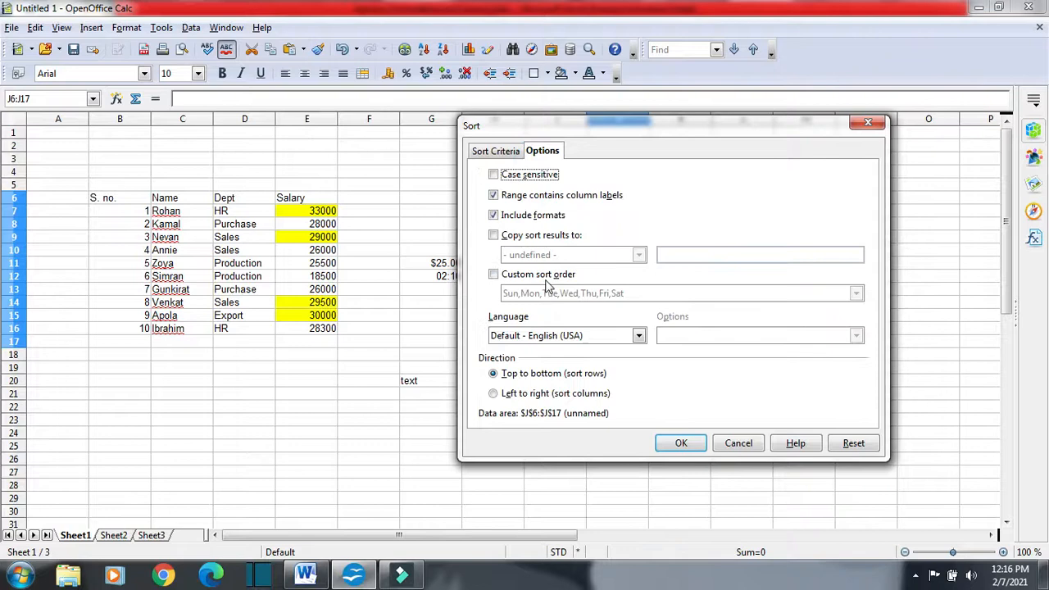
click(494, 175)
click(514, 154)
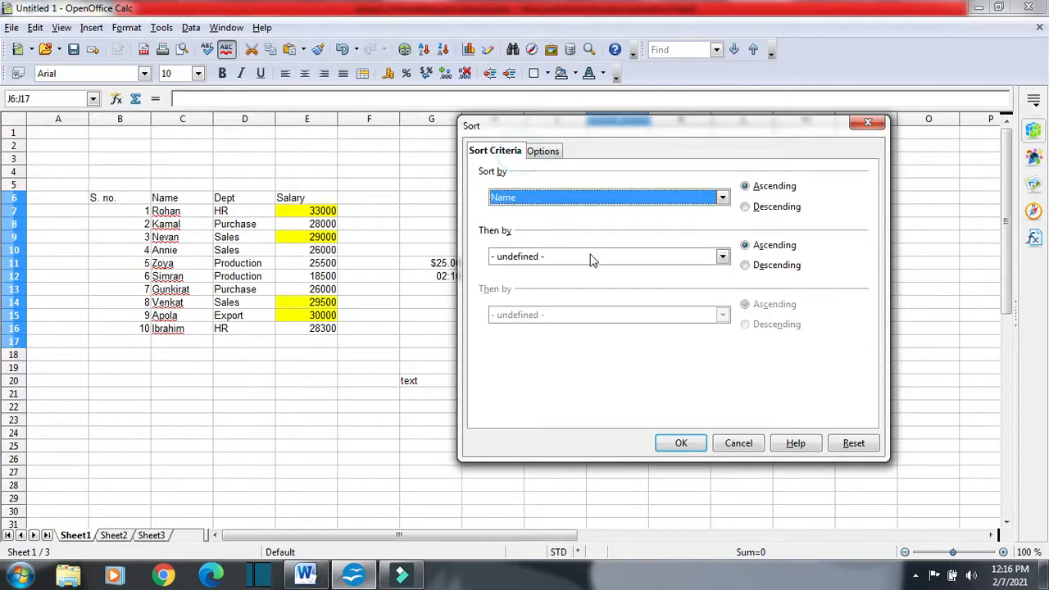
Step: Highlight the question "How to perform column wise sorting (left to right)?" in the Word notes, and return to Calc
click(305, 575)
drag(260, 475, 630, 481)
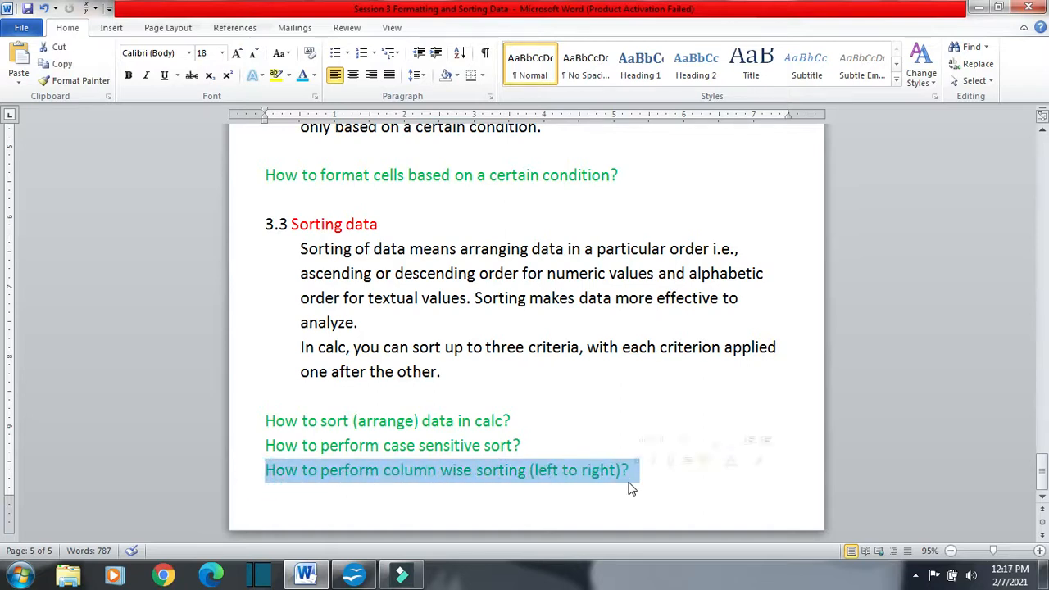
click(354, 576)
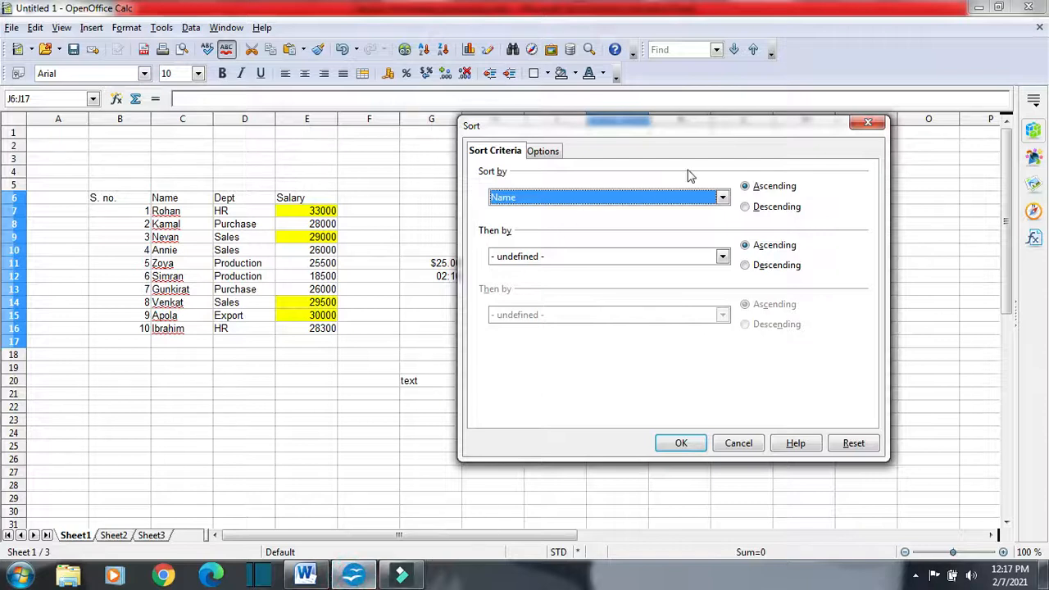
Step: Close the Sort dialog without sorting, and check the column-wise sorting question in the Word notes before returning to Calc
click(862, 127)
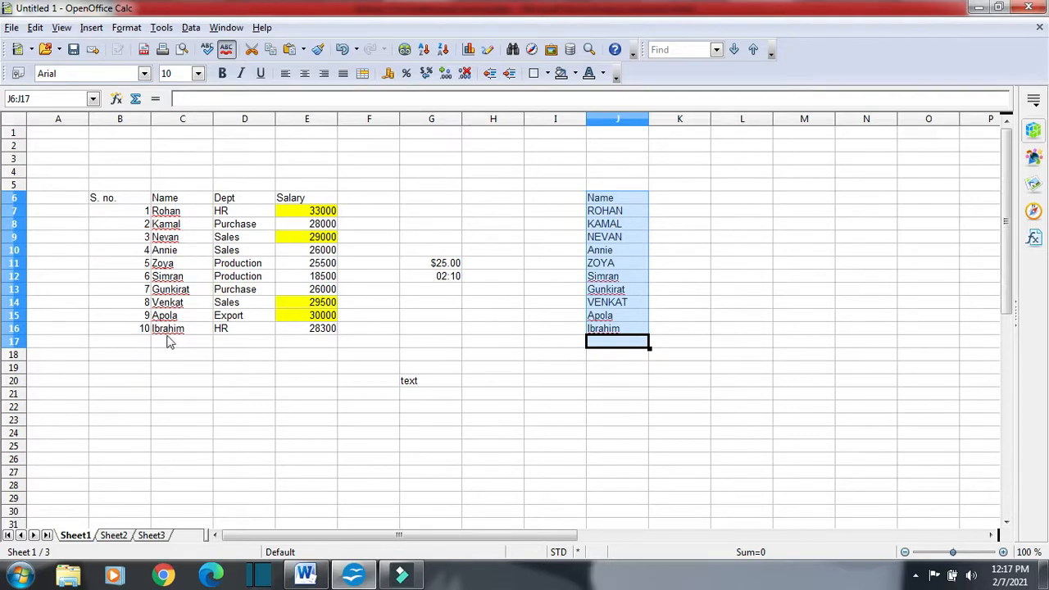
click(305, 576)
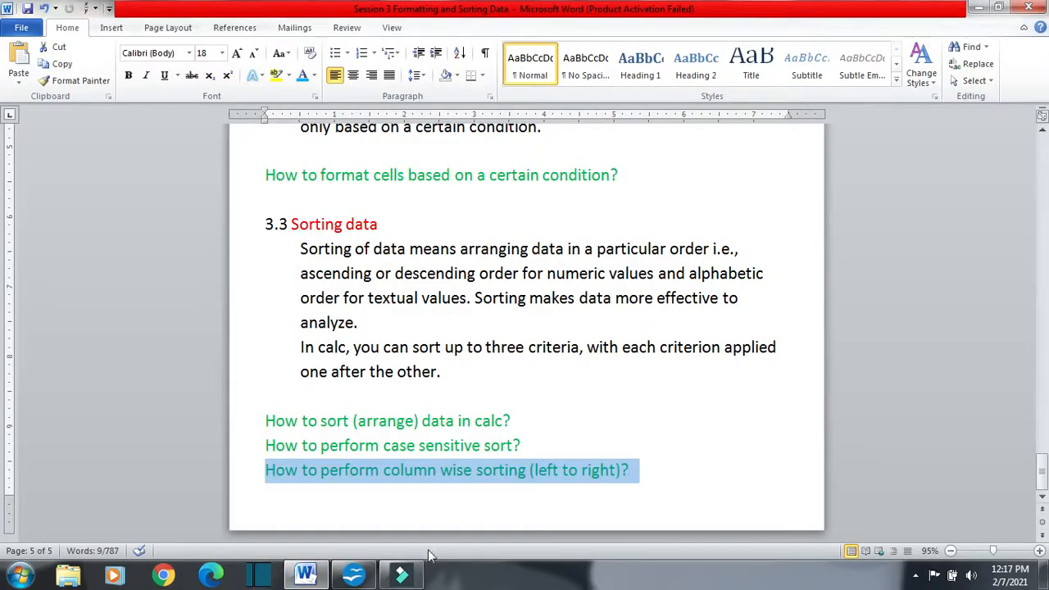
click(354, 576)
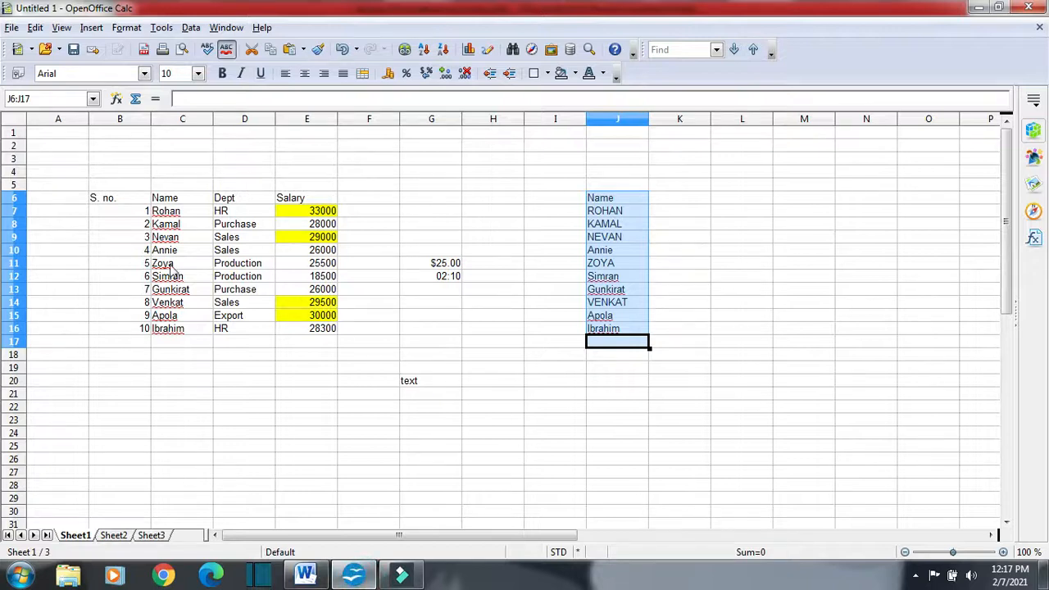
Step: Copy the names in C7:C16 and recheck the column-wise sorting question in the Word notes before returning to Calc
drag(188, 211, 189, 330)
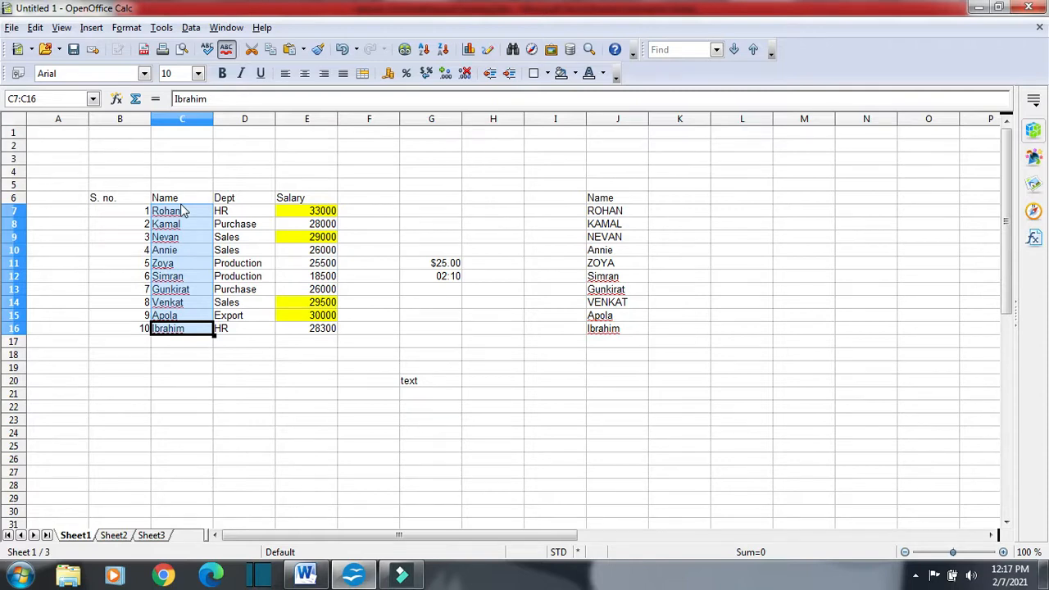
click(305, 575)
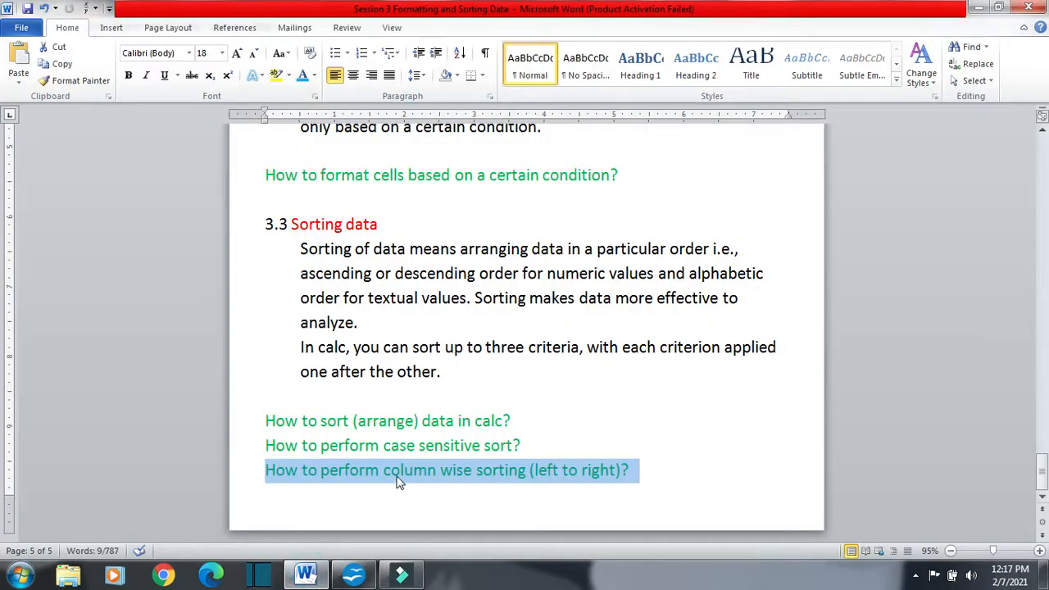
click(354, 576)
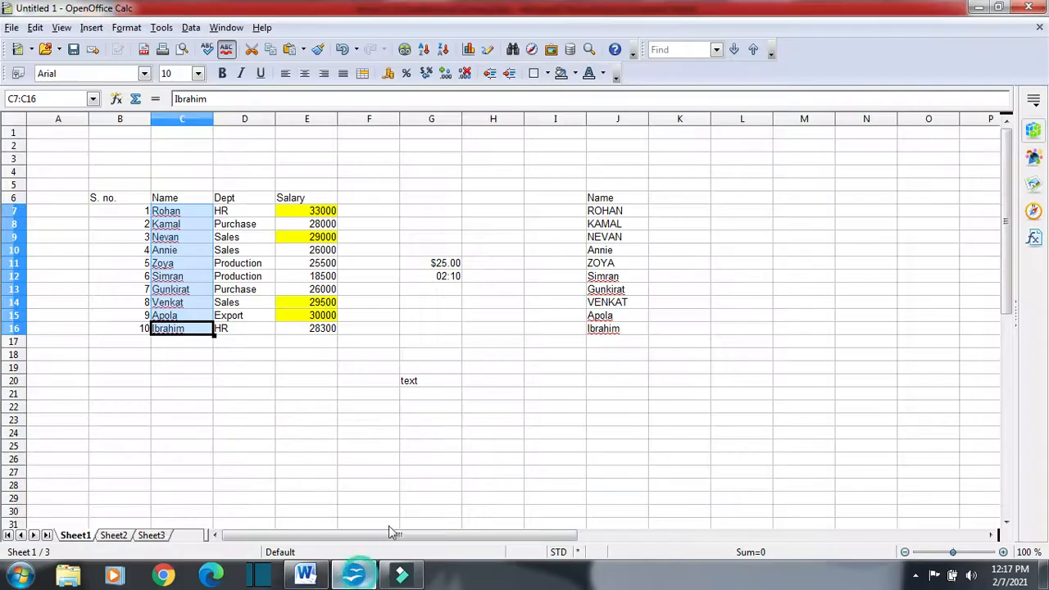
Step: Paste the copied names into row 23 starting at C23, using Paste Special with the Transpose option
click(195, 420)
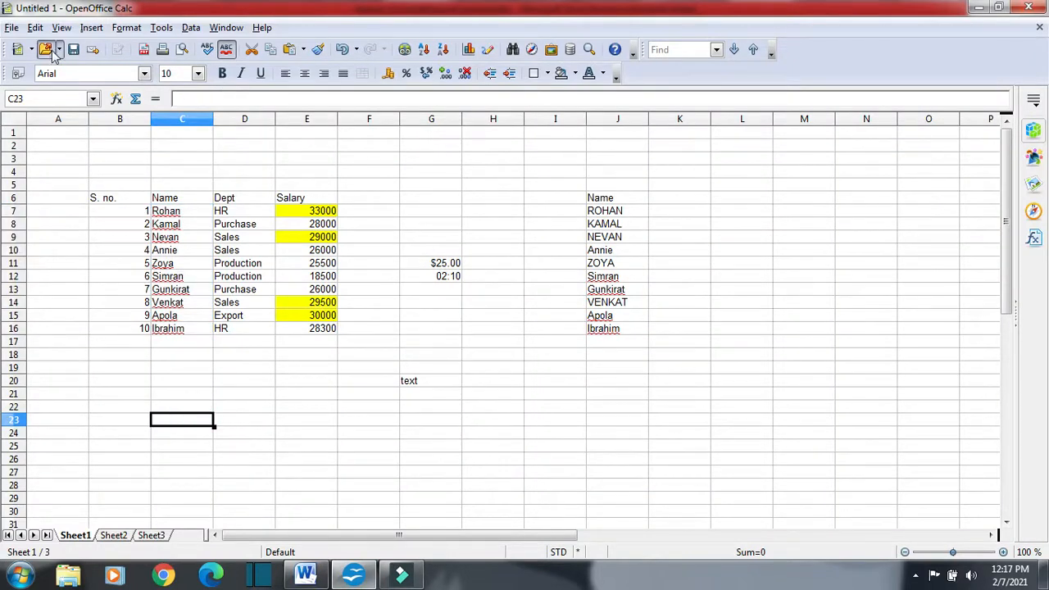
click(35, 27)
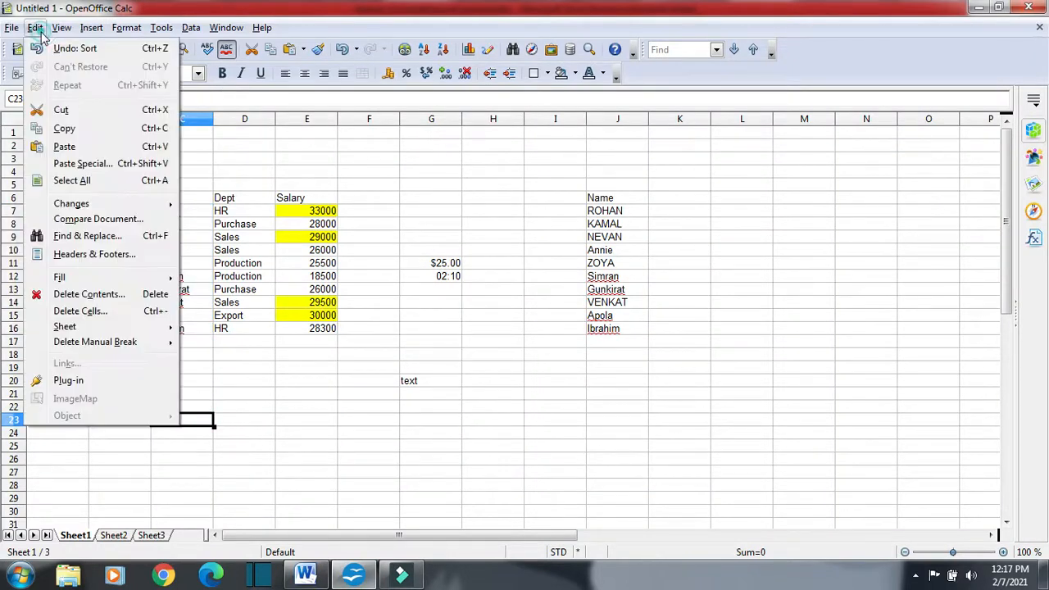
click(78, 164)
drag(461, 149, 572, 155)
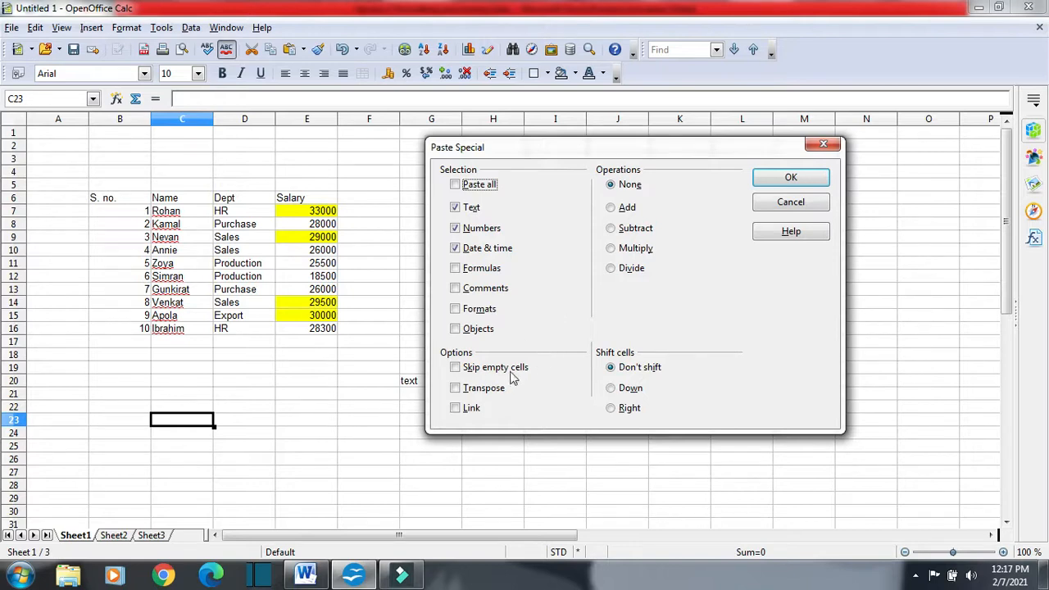
click(456, 389)
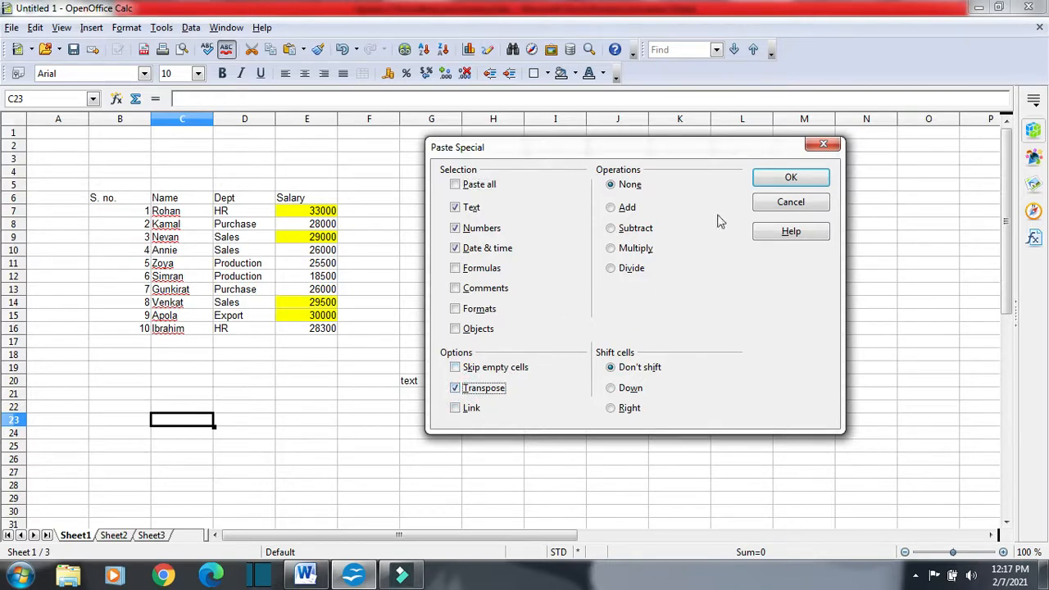
click(767, 180)
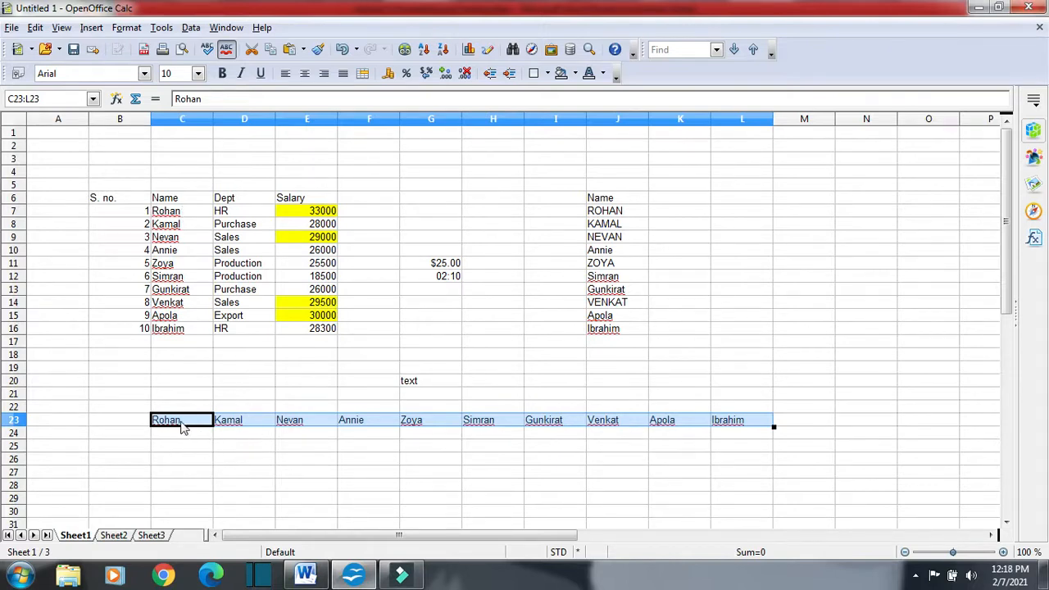
Step: Open the Sort dialog for C23:L23 and set the direction to Left to right (sort columns)
drag(182, 424, 688, 437)
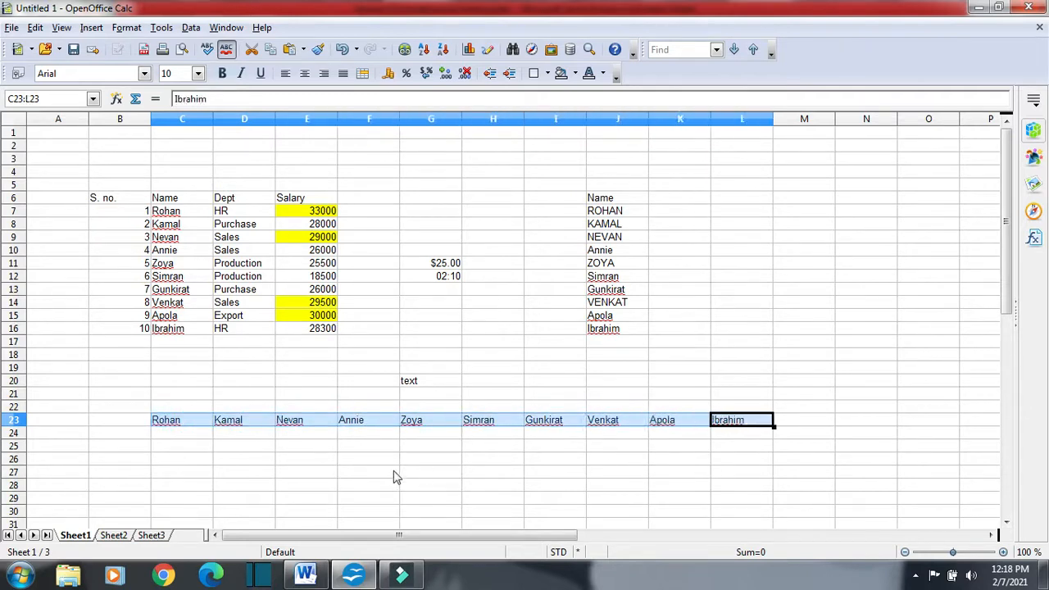
click(190, 27)
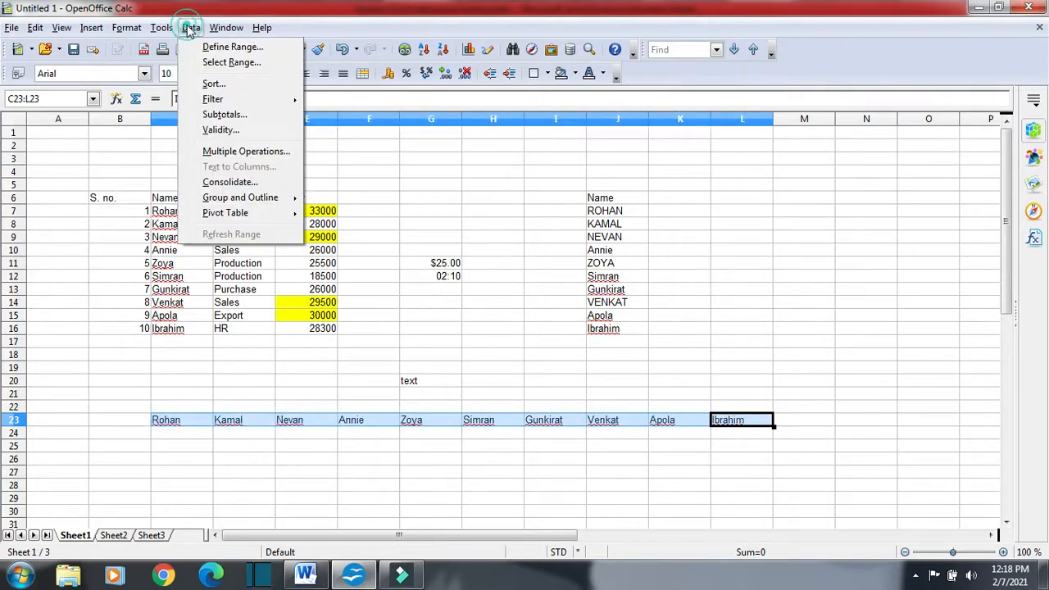
click(211, 82)
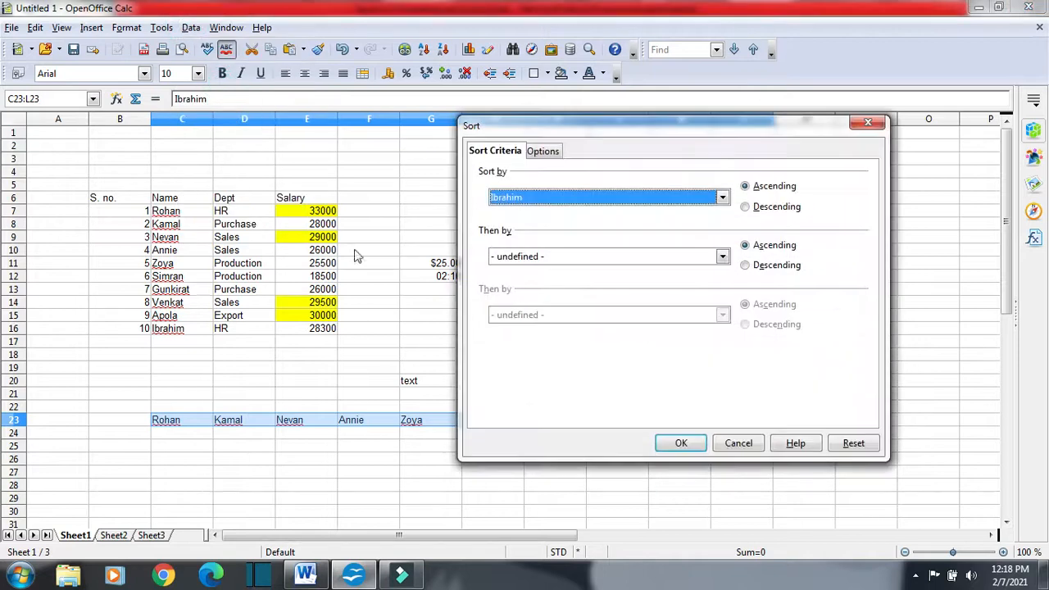
click(540, 152)
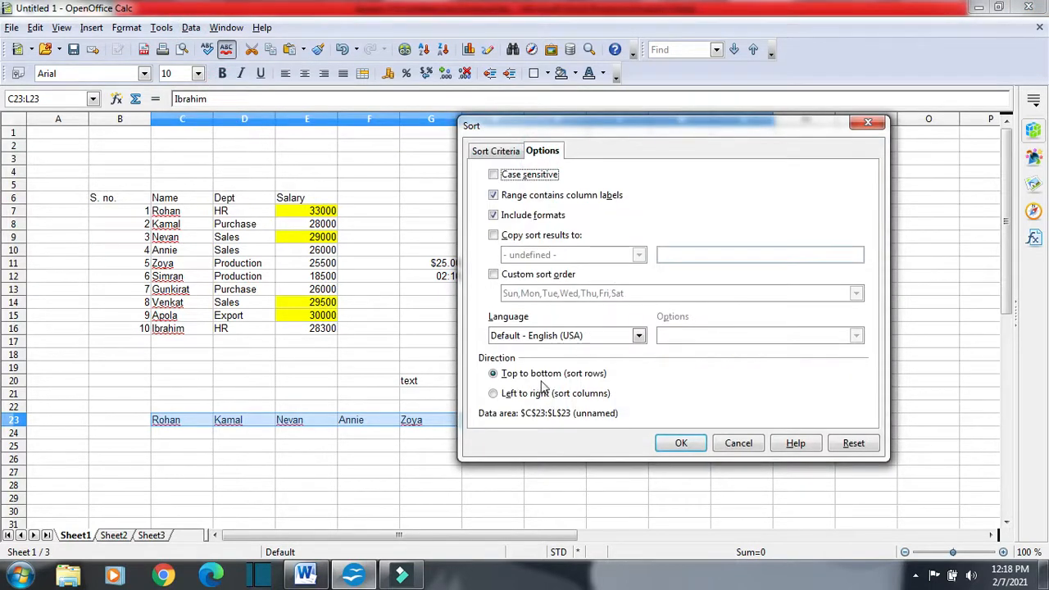
click(494, 394)
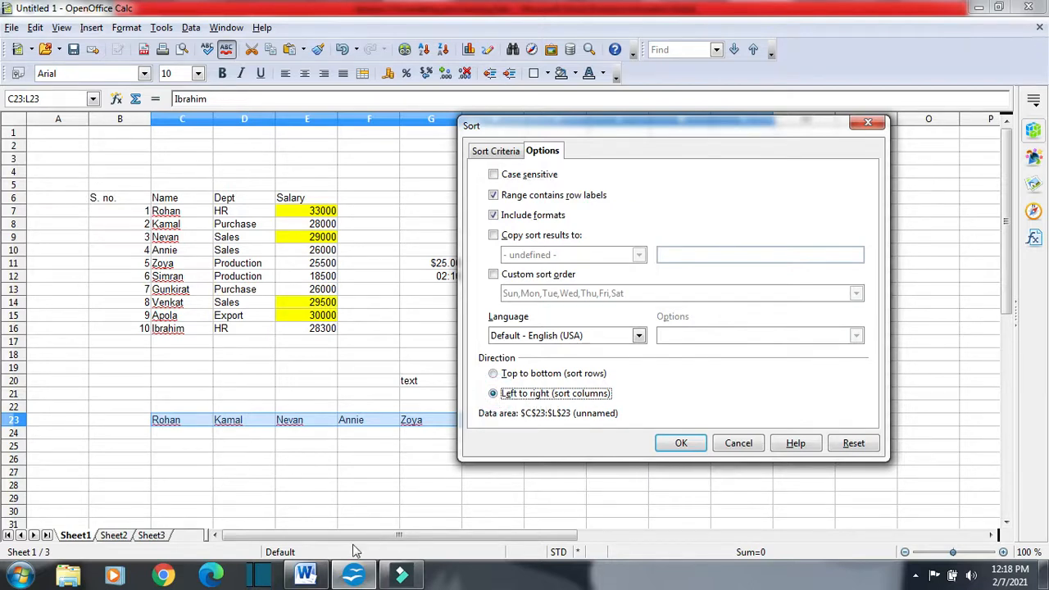
Step: Recheck the question in the Word notes, and try to sort C23:L23 left to right in Calc
click(307, 573)
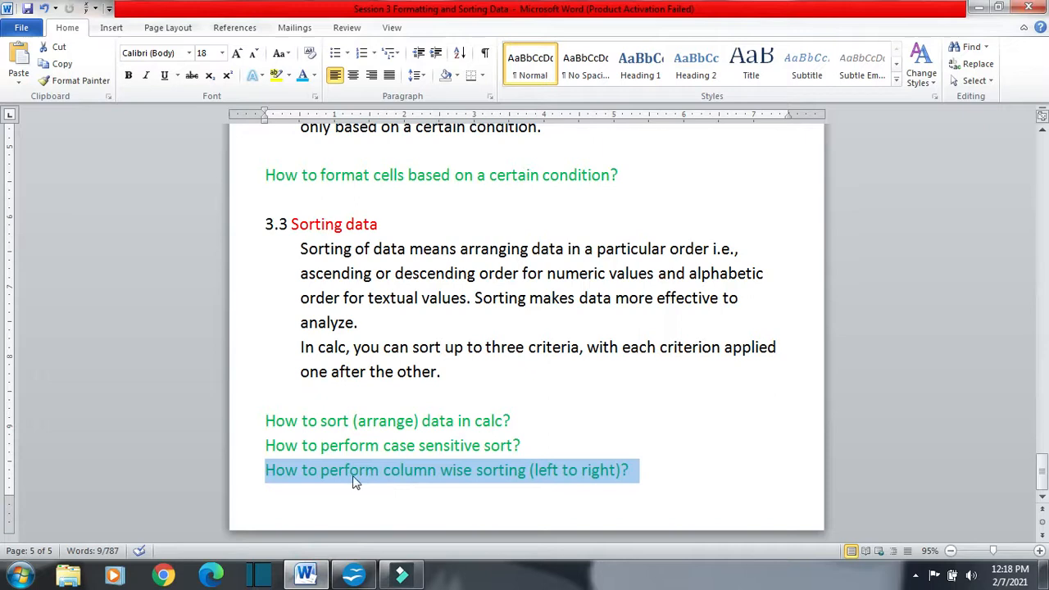
click(354, 574)
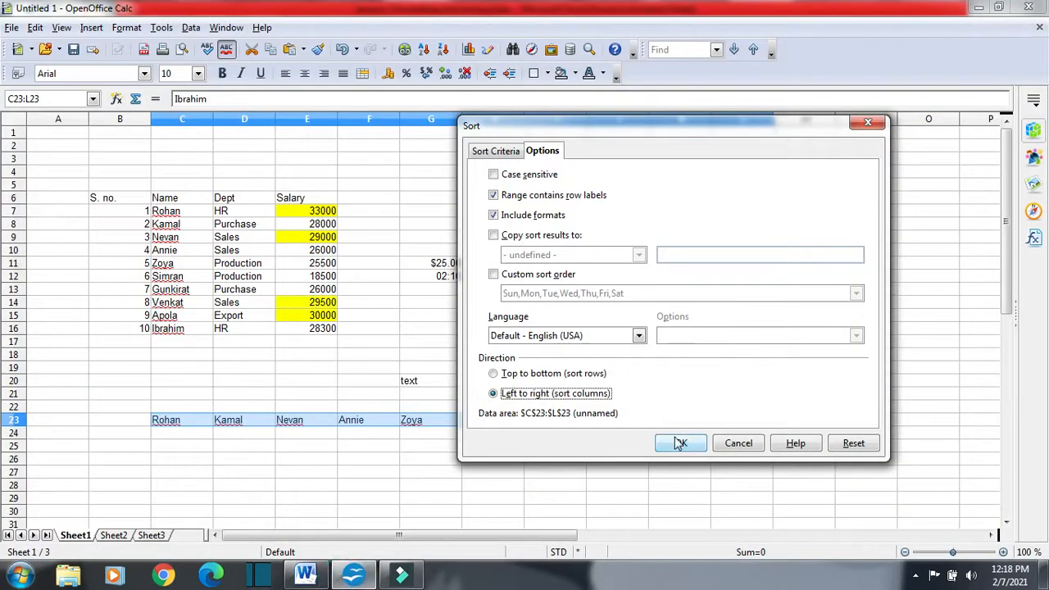
click(499, 154)
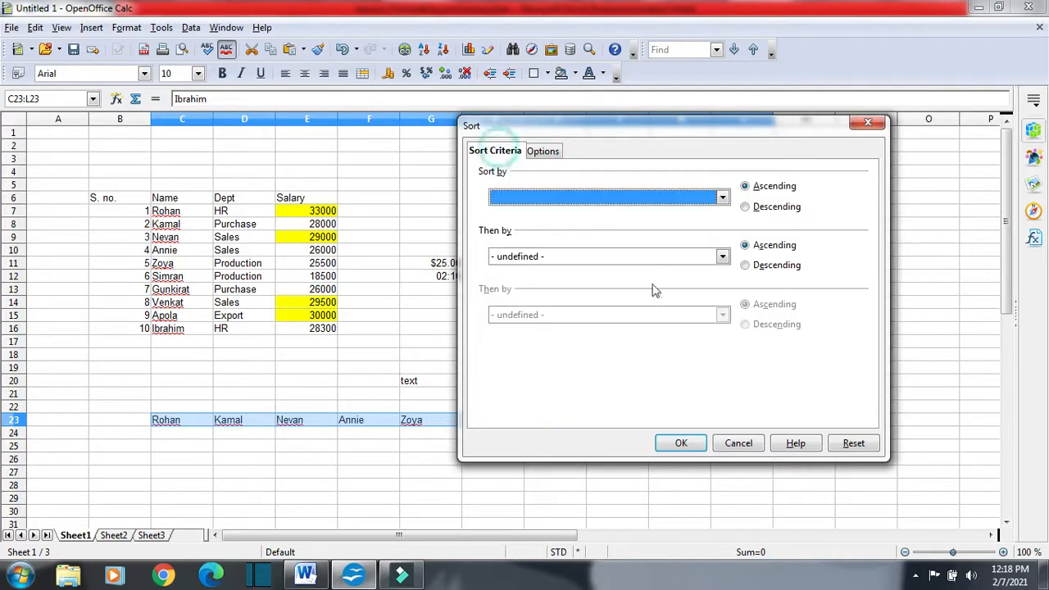
click(553, 152)
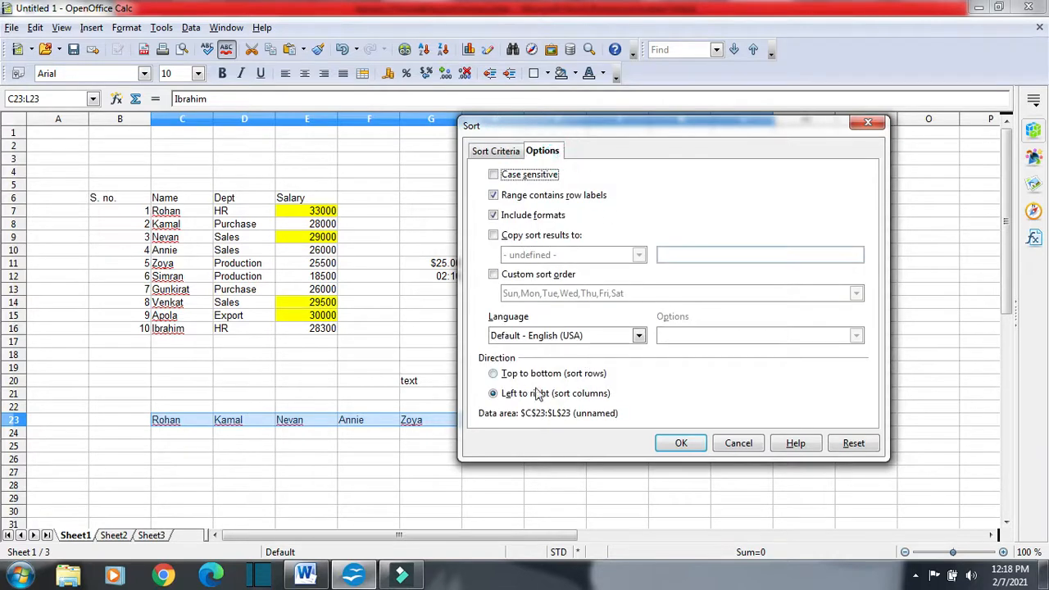
click(681, 442)
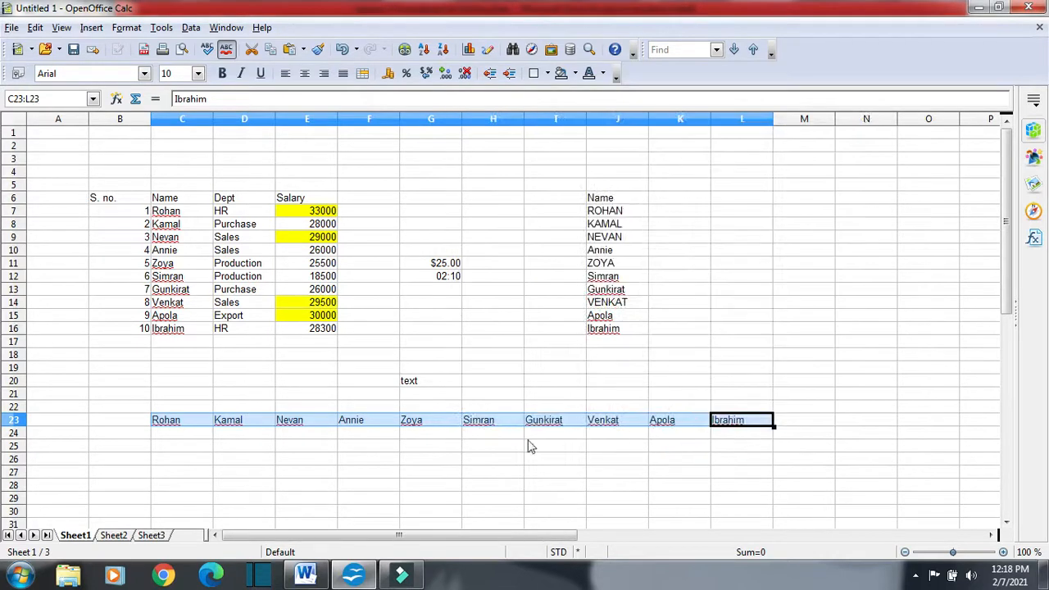
drag(271, 435, 332, 447)
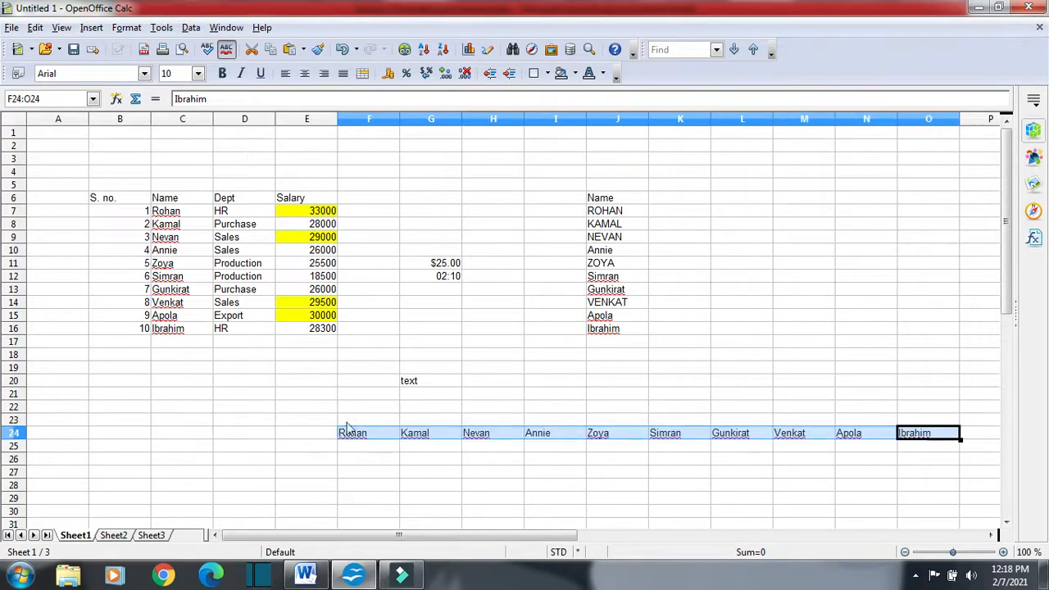
key(ctrl+z)
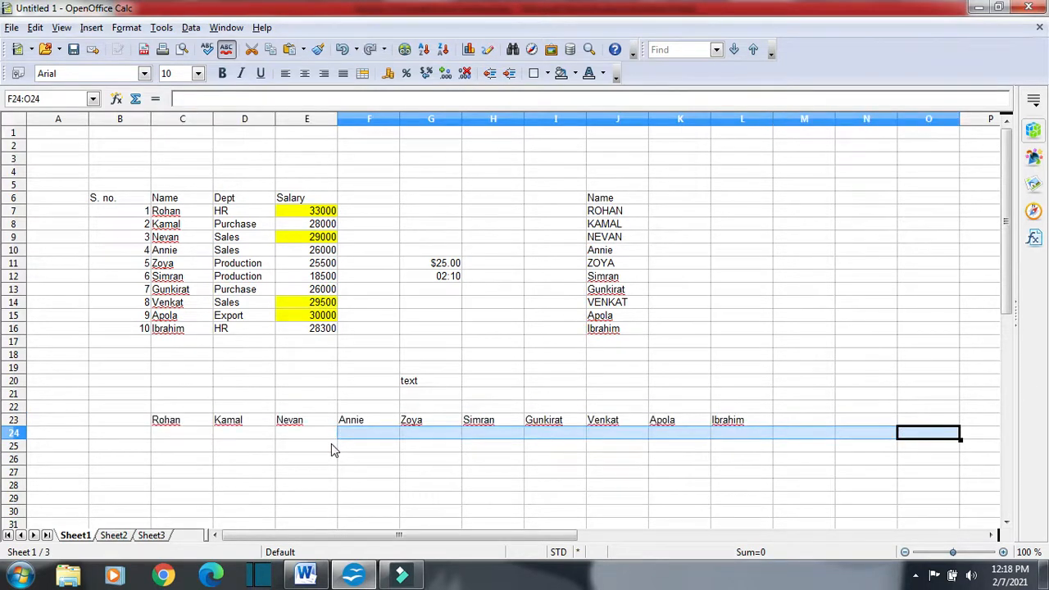
key(alt)
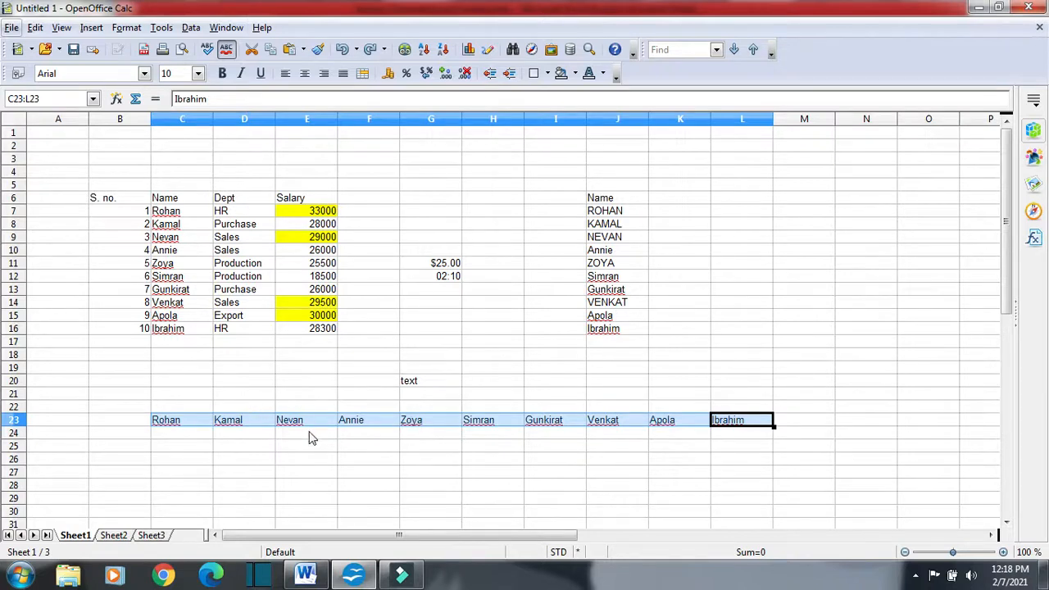
Step: Enter the label "Name" in cell B23 in front of the transposed names
click(123, 424)
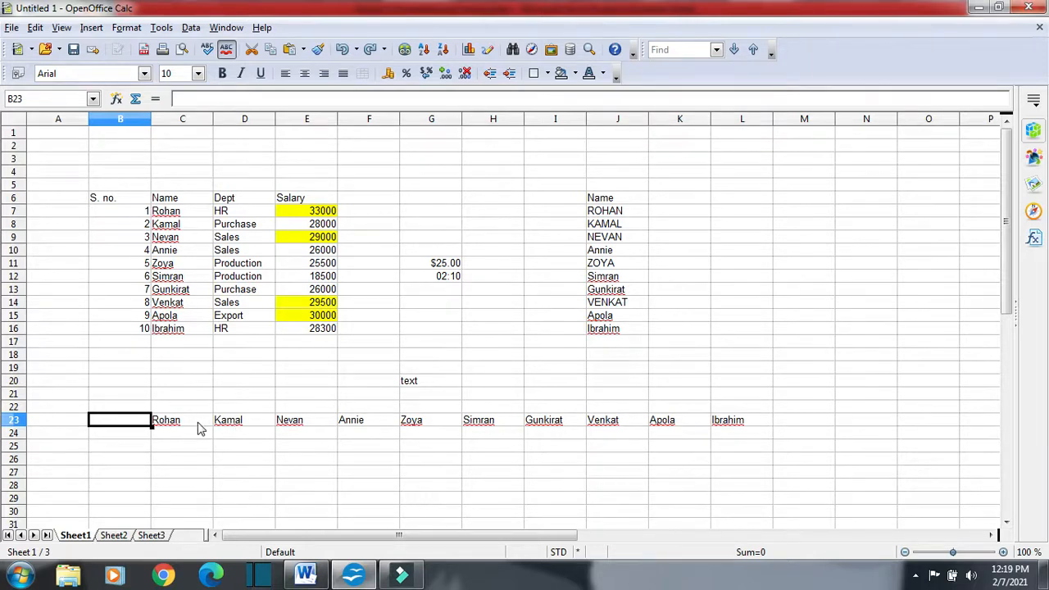
click(193, 203)
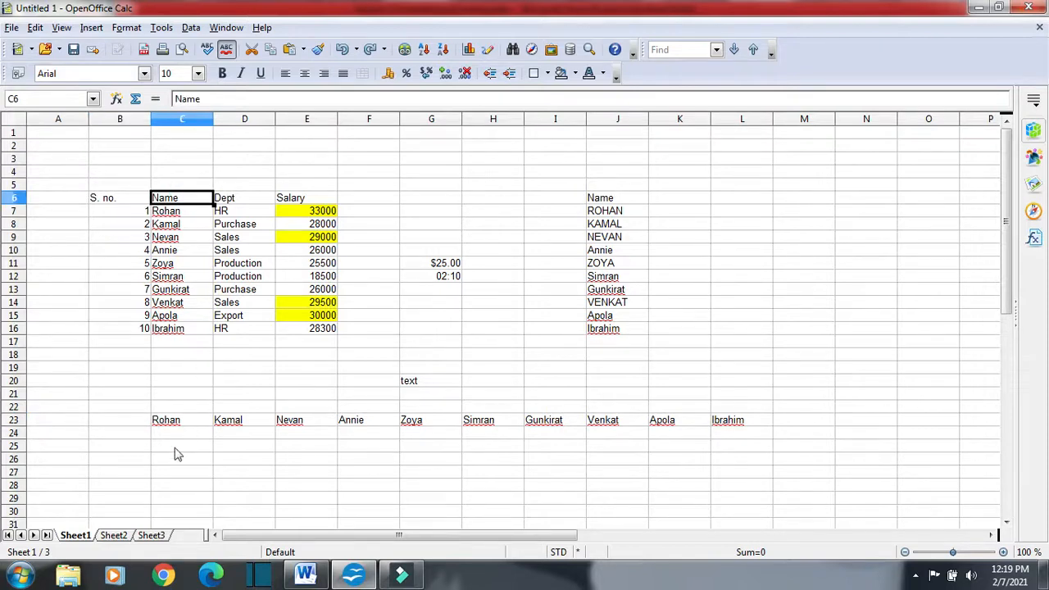
click(135, 426)
text(Name)
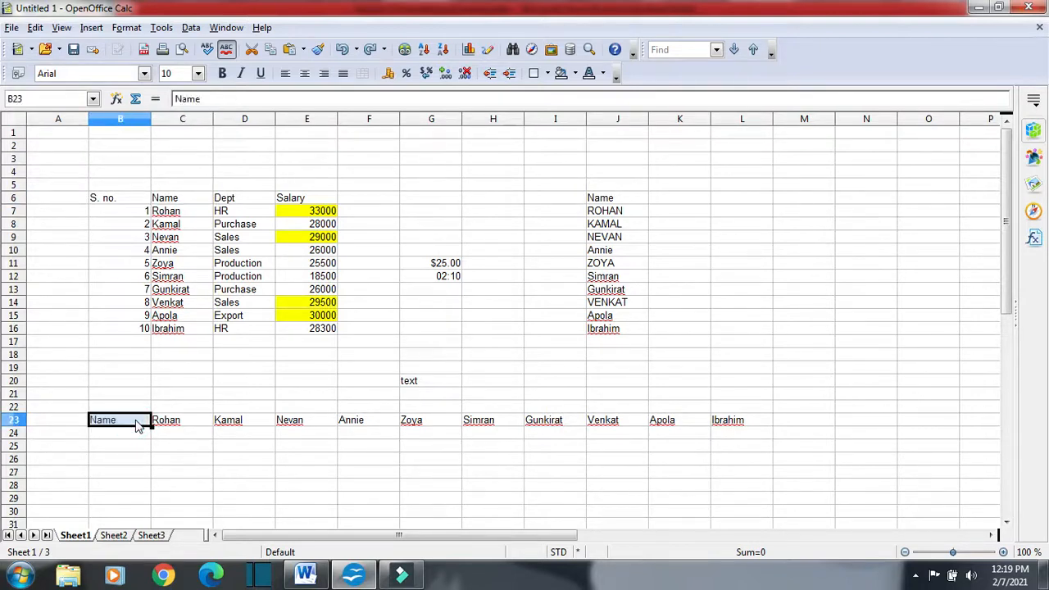
Step: Open the Sort dialog for B23:L23 and choose Name as the sort key in ascending order
drag(129, 424, 733, 428)
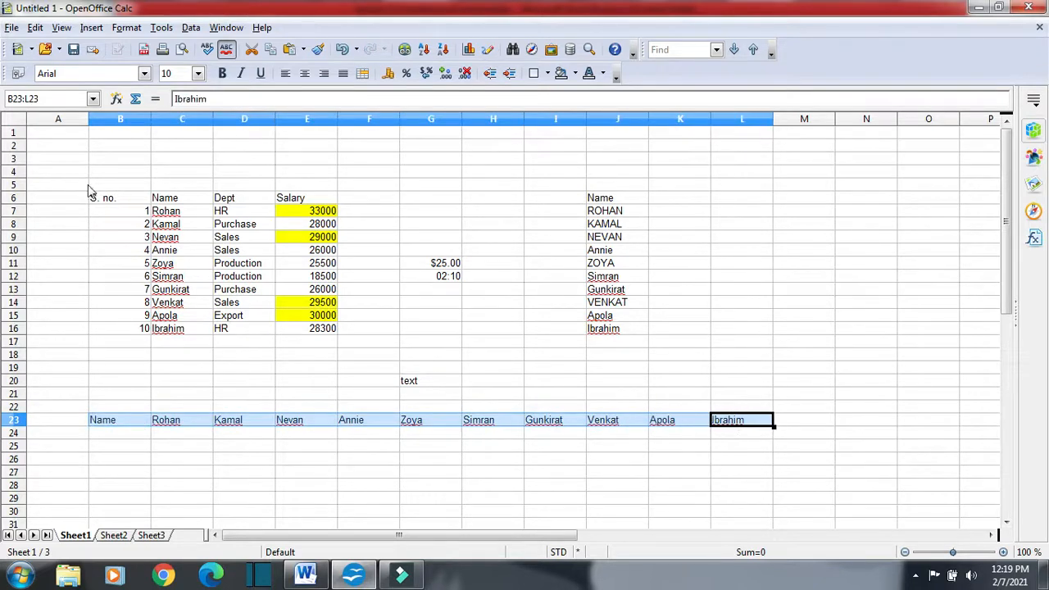
click(193, 29)
click(205, 83)
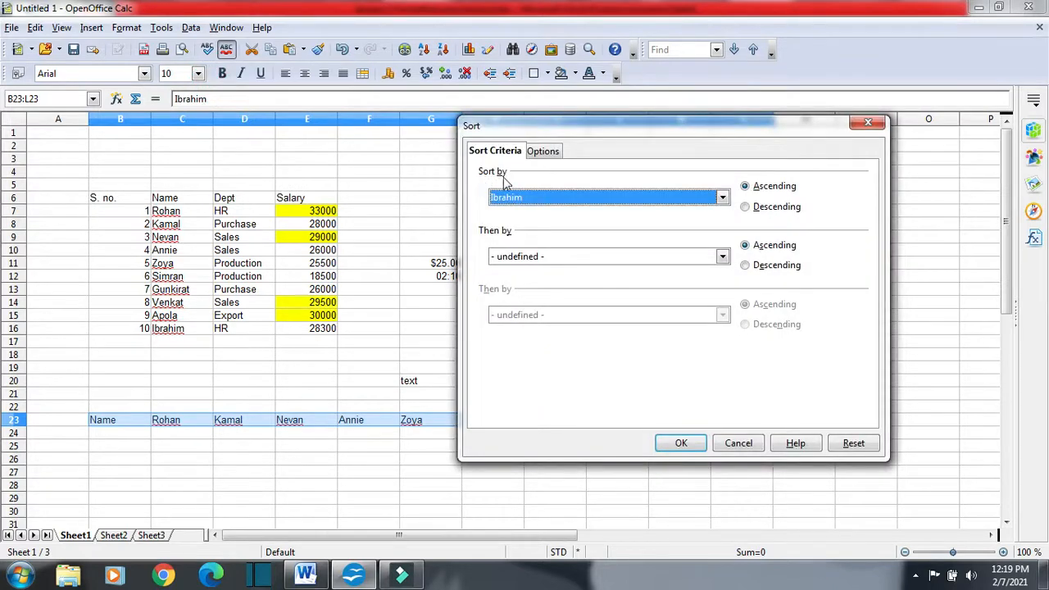
click(536, 200)
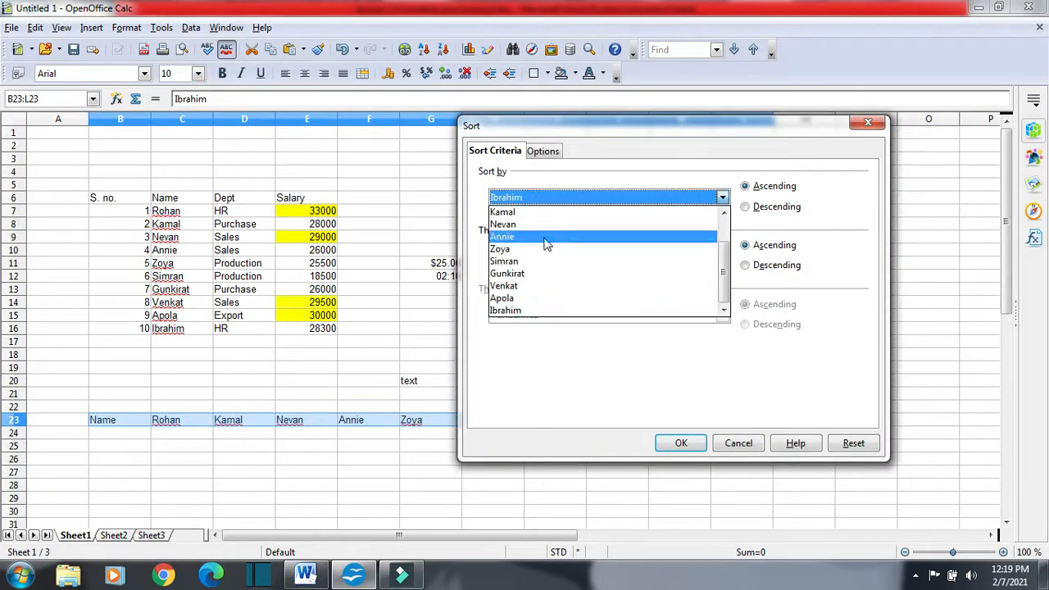
scroll(549, 246, up, 2)
click(523, 224)
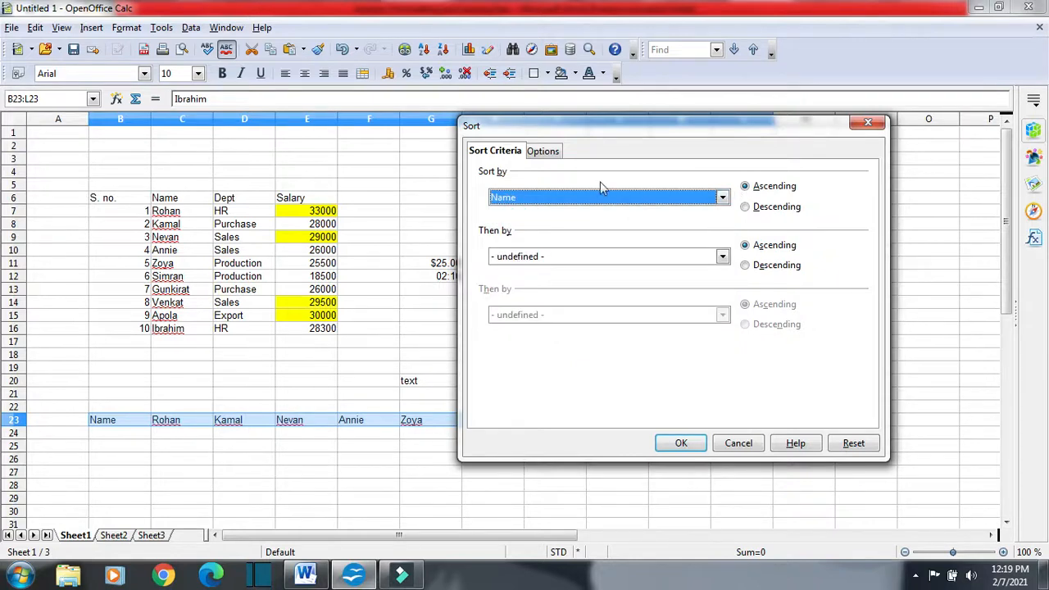
Step: Set the sort direction to Left to right (sort columns) and try to sort B23:L23
click(542, 152)
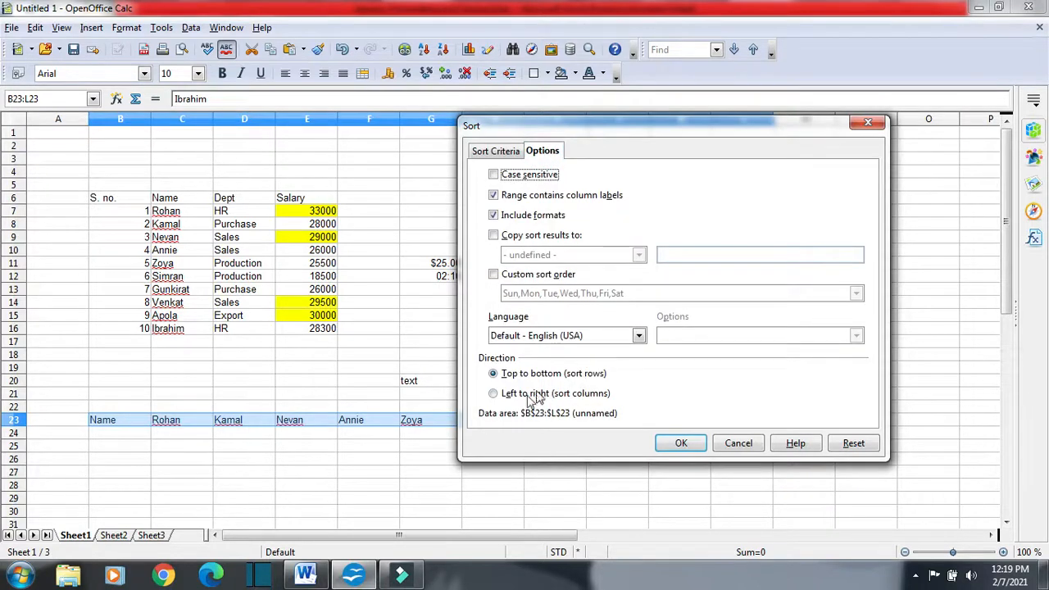
click(493, 393)
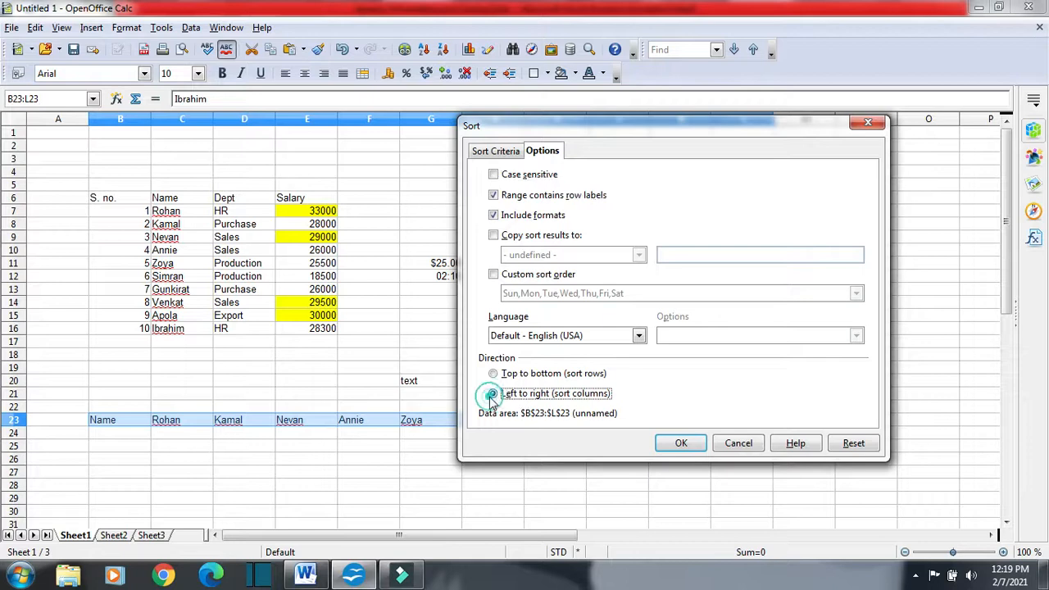
click(679, 444)
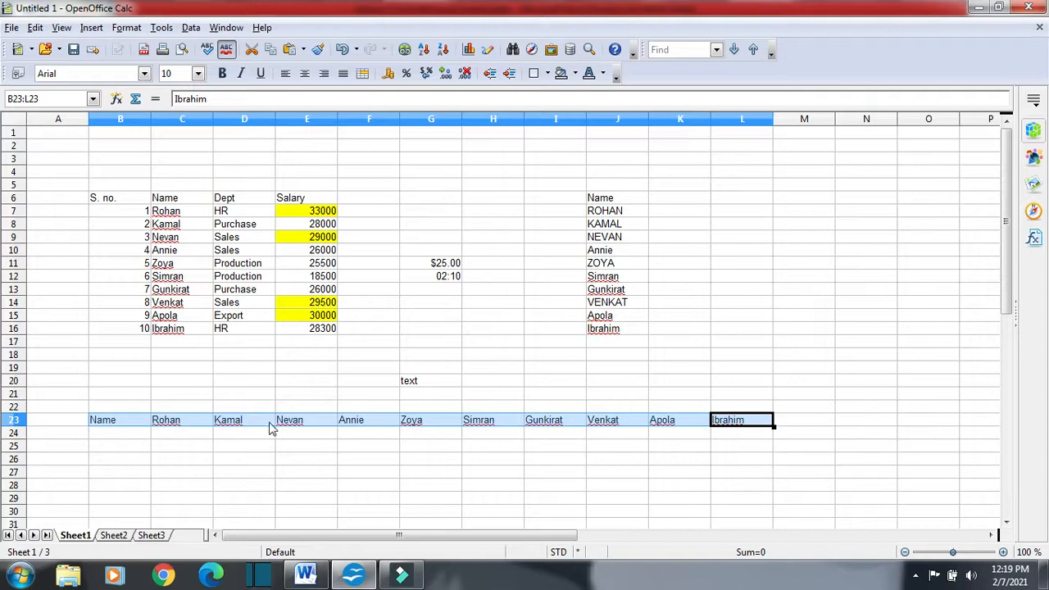
key(Return)
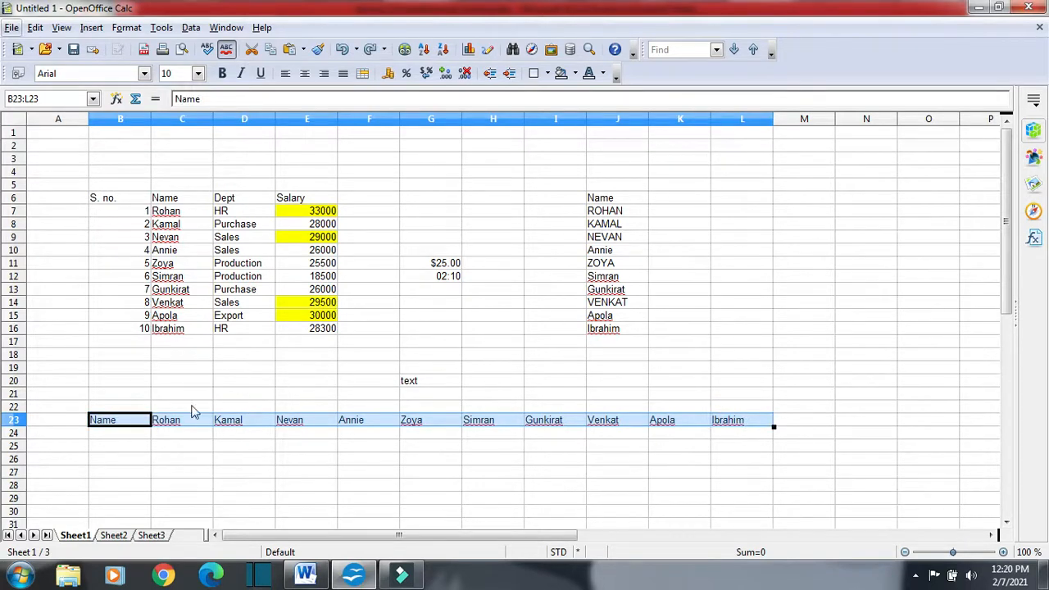
drag(119, 424, 171, 426)
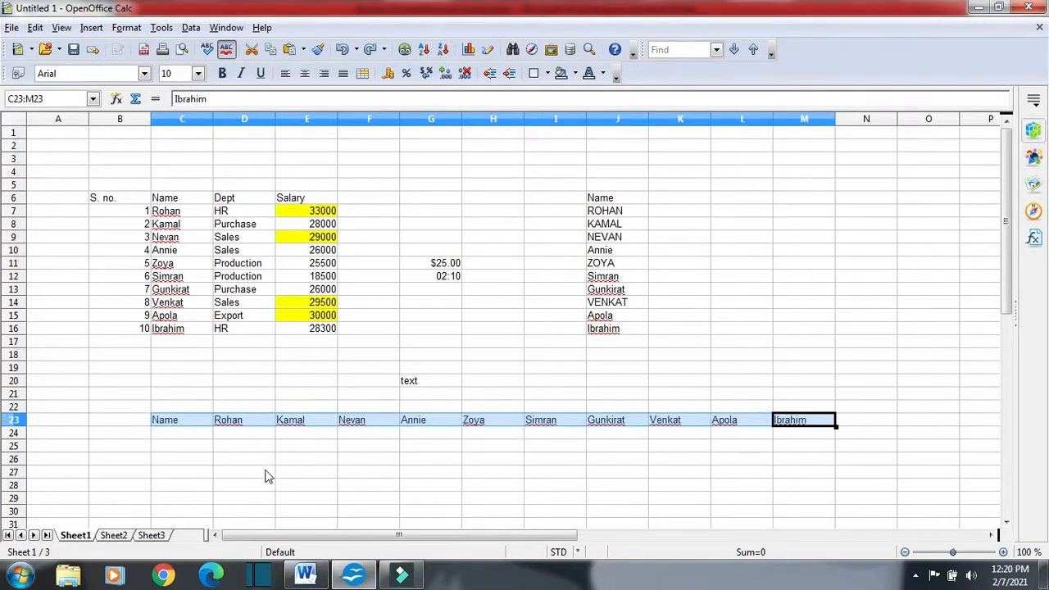
key(ctrl+z)
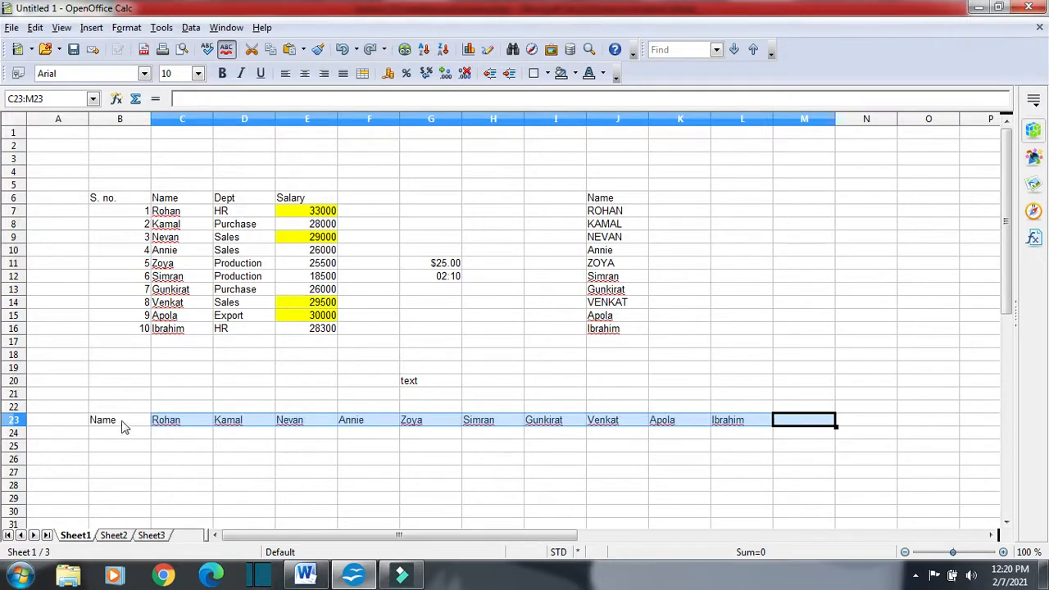
click(121, 426)
key(F2)
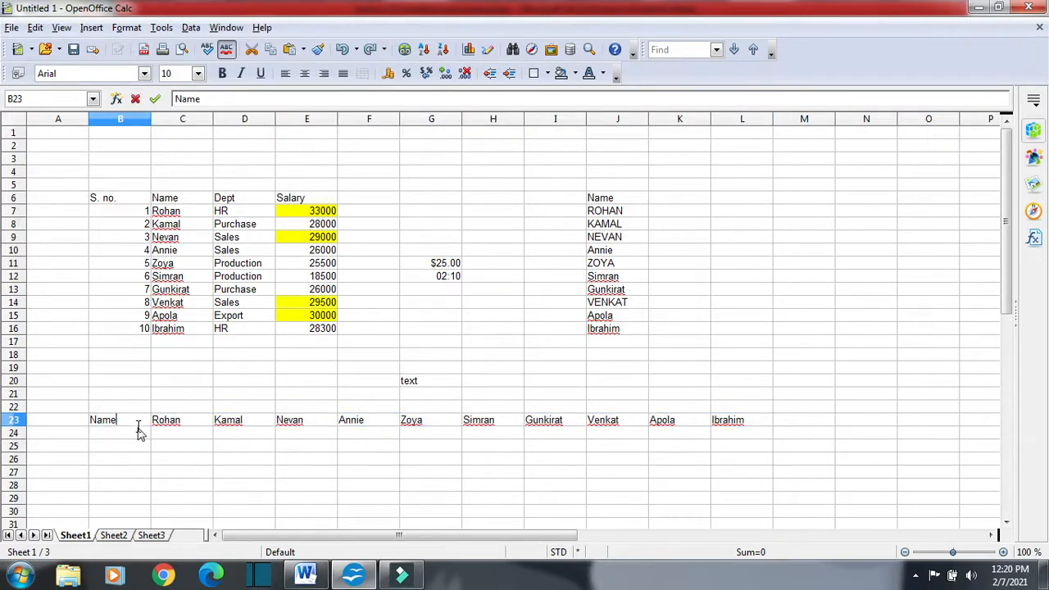
click(136, 423)
click(132, 432)
click(136, 420)
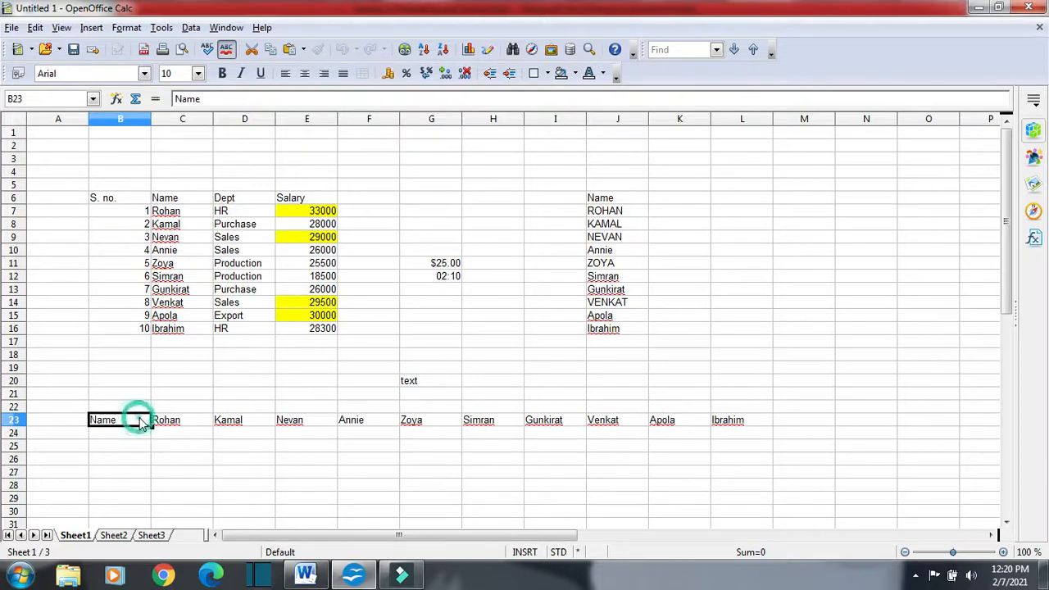
key(F2)
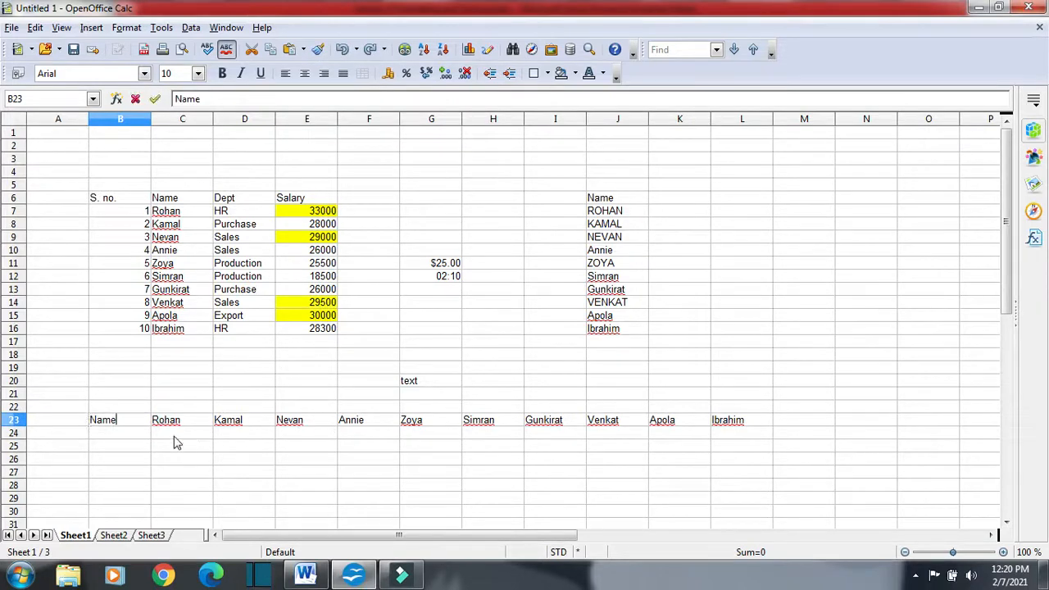
click(130, 433)
Step: Sort B23:L23 by Name in ascending order, keeping the Left to right (sort columns) direction and the row labels option
drag(133, 424, 723, 428)
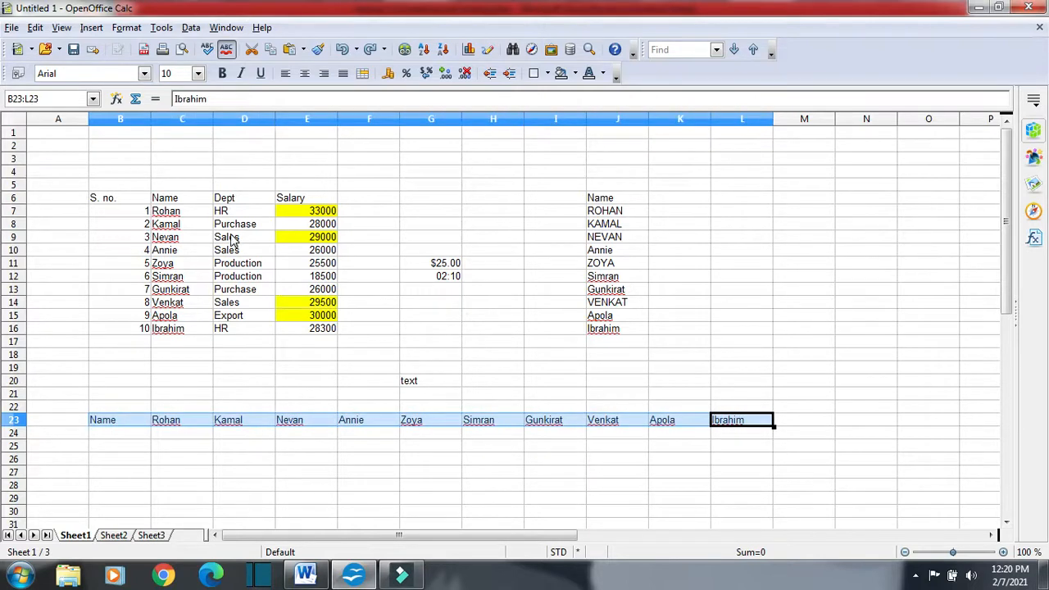
click(195, 31)
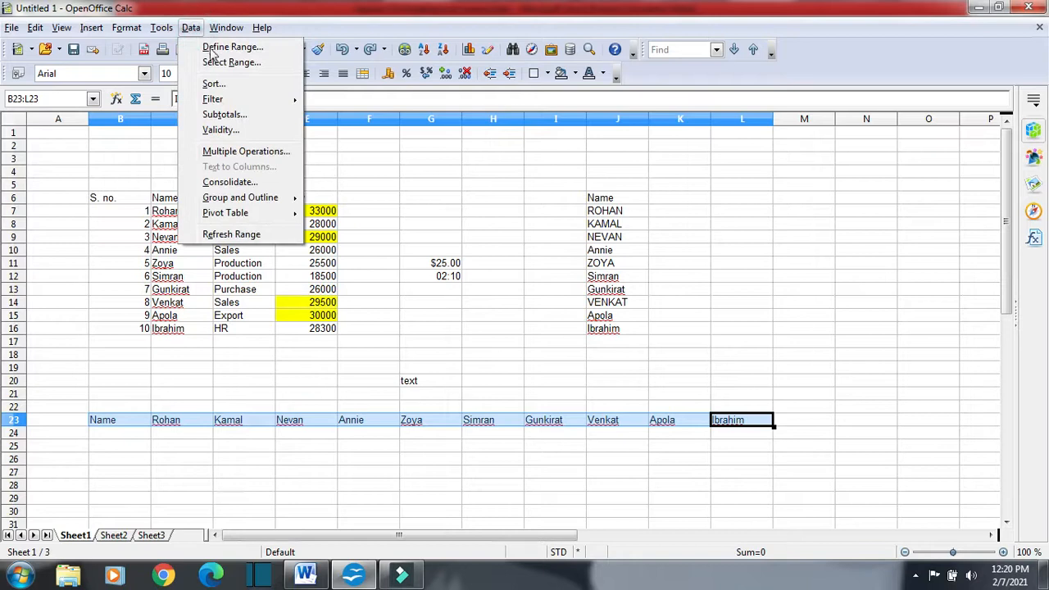
click(215, 85)
click(533, 199)
click(515, 226)
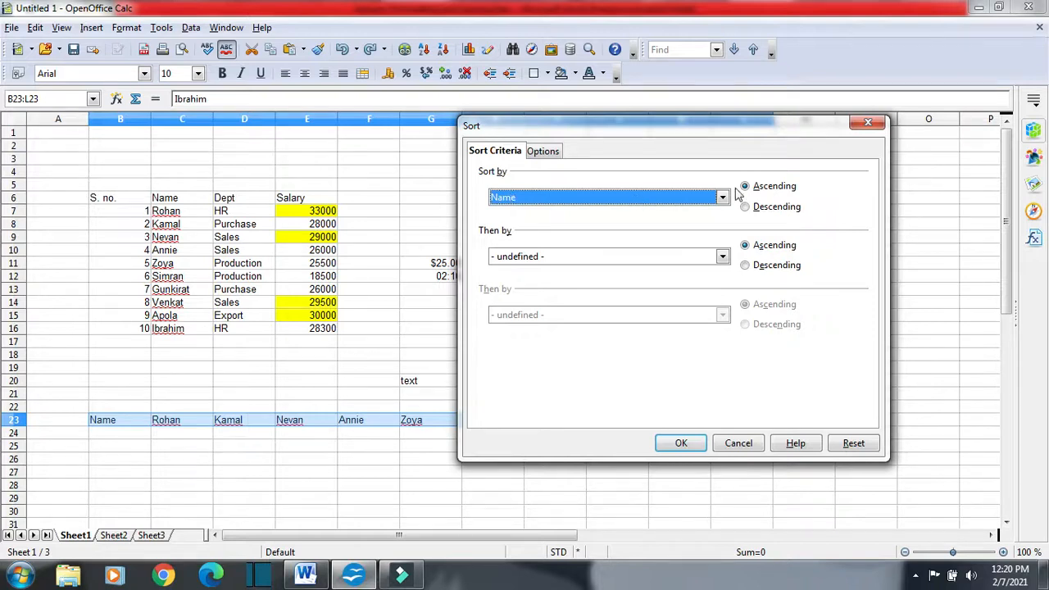
click(544, 151)
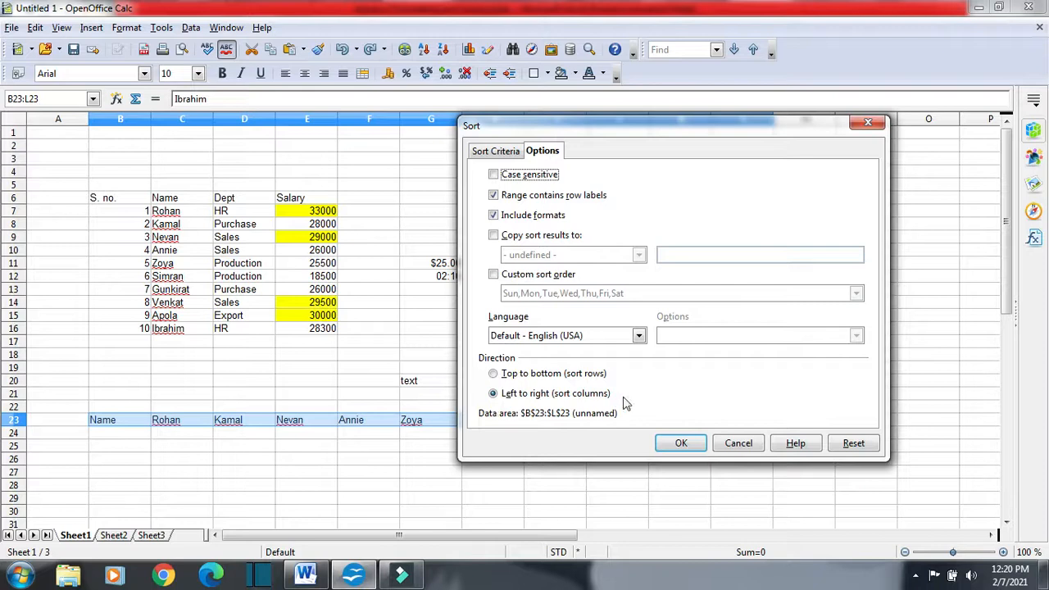
click(672, 442)
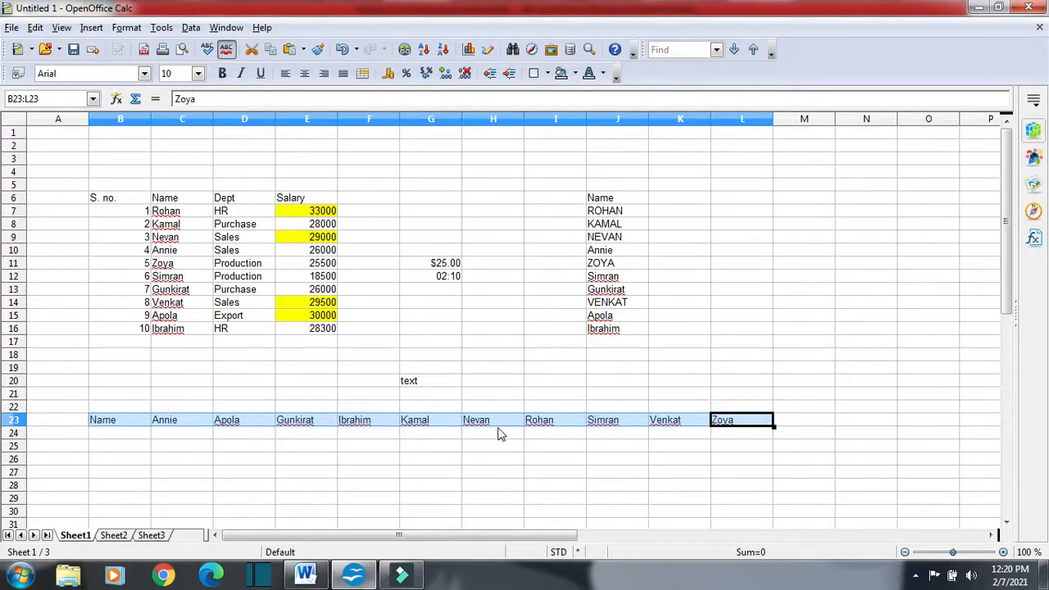
Step: Switch to the Word notes and deselect the question on column wise sorting
key(alt+Tab)
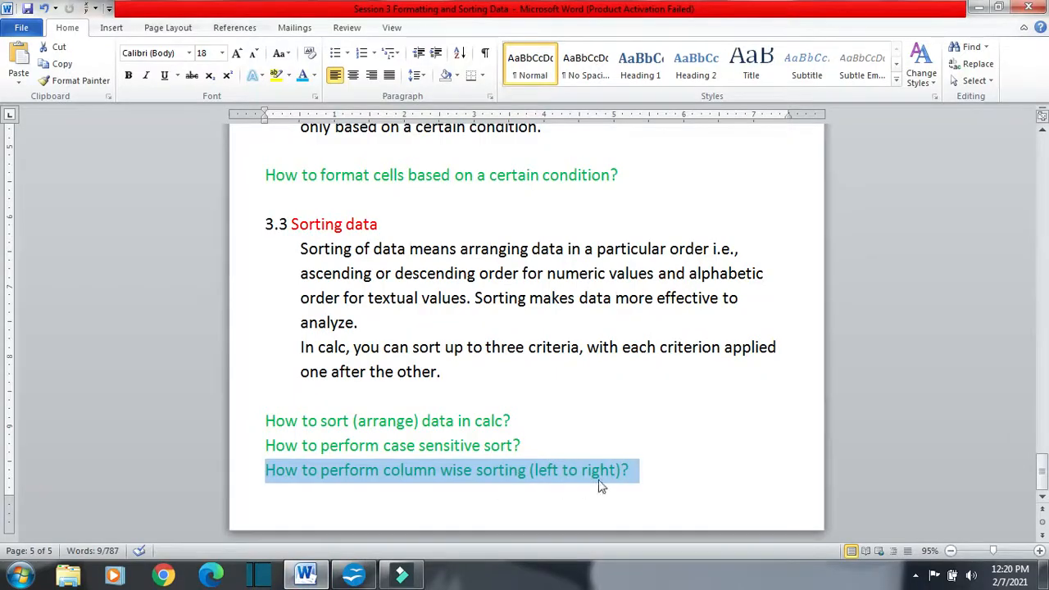
click(660, 464)
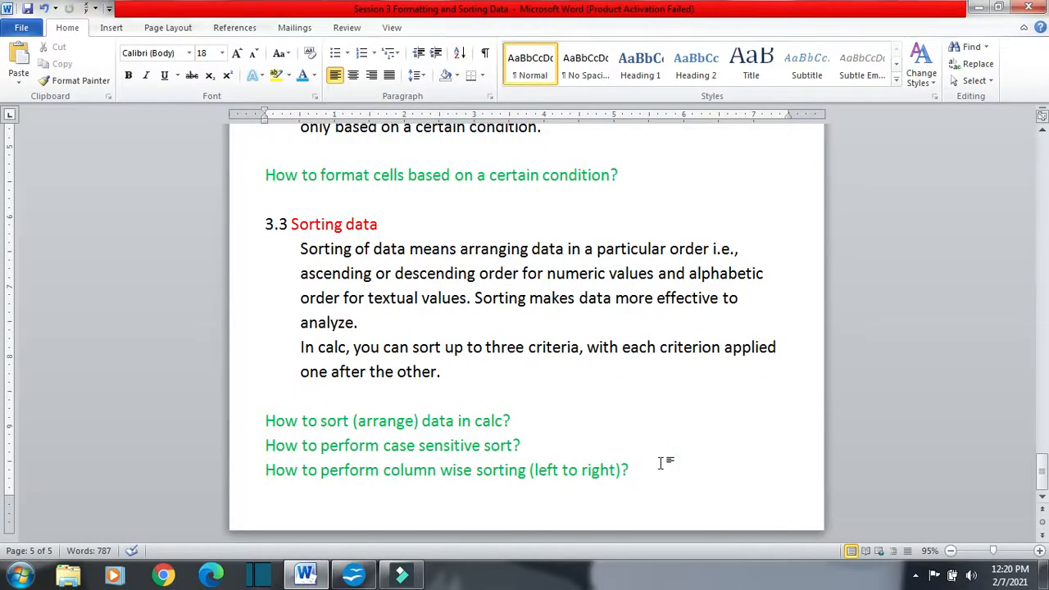